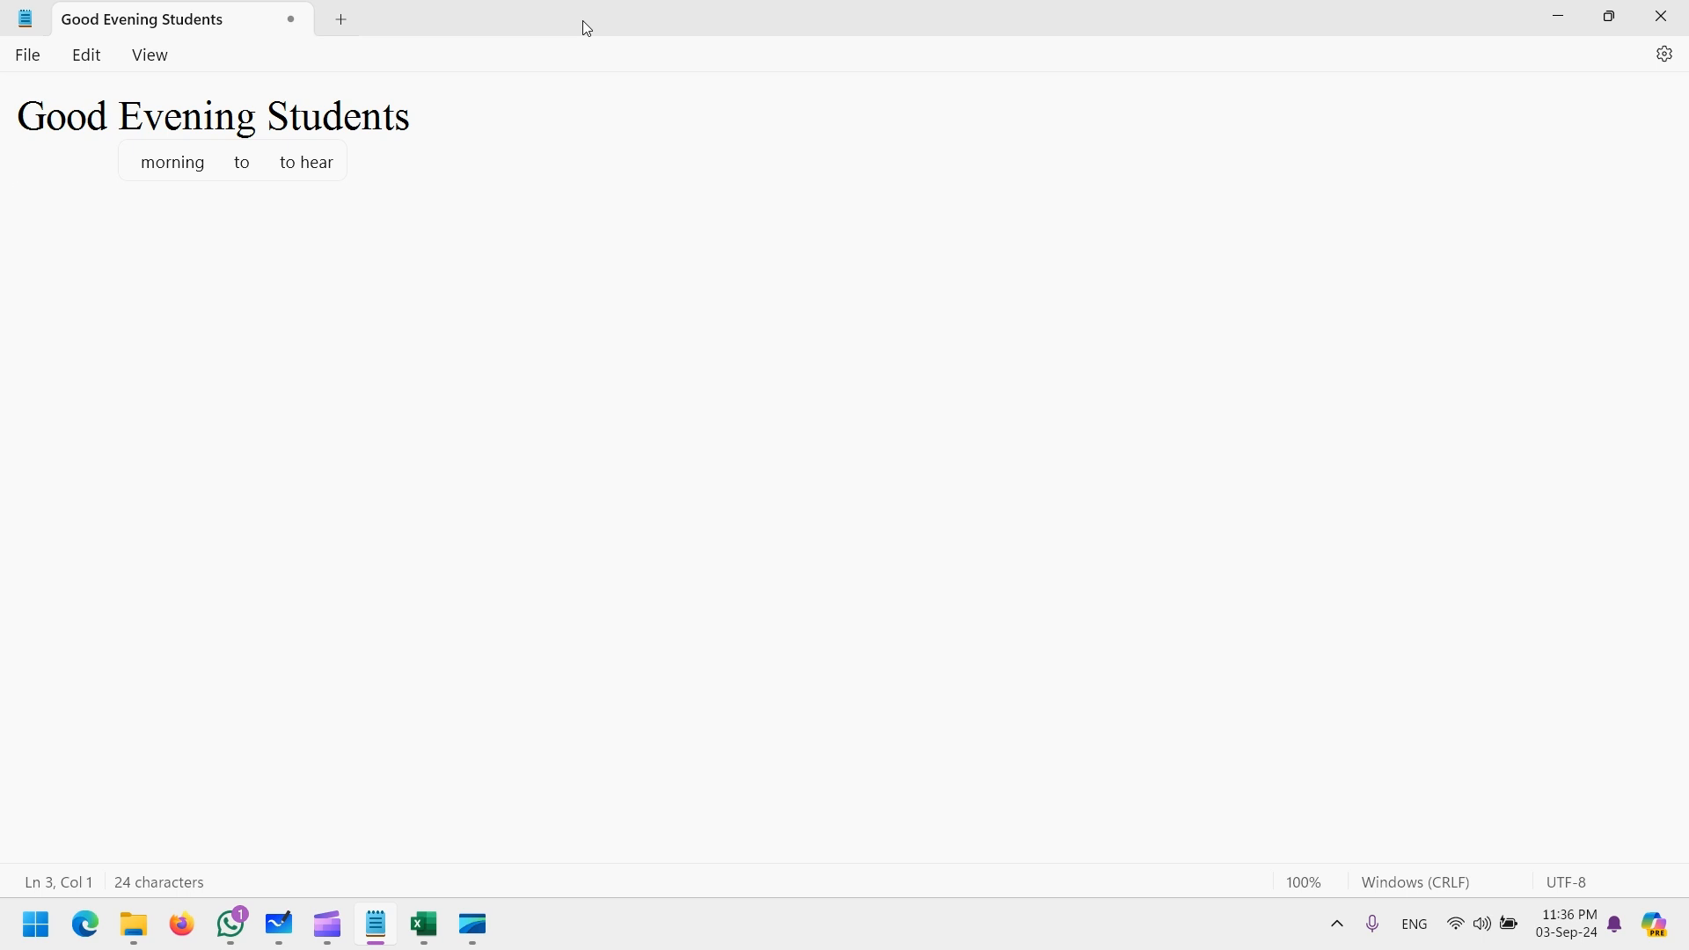
Add the headings "Network Security" and "Caesar cipher" below the greeting, separated by a blank line
text(Network Security)
key(Return)
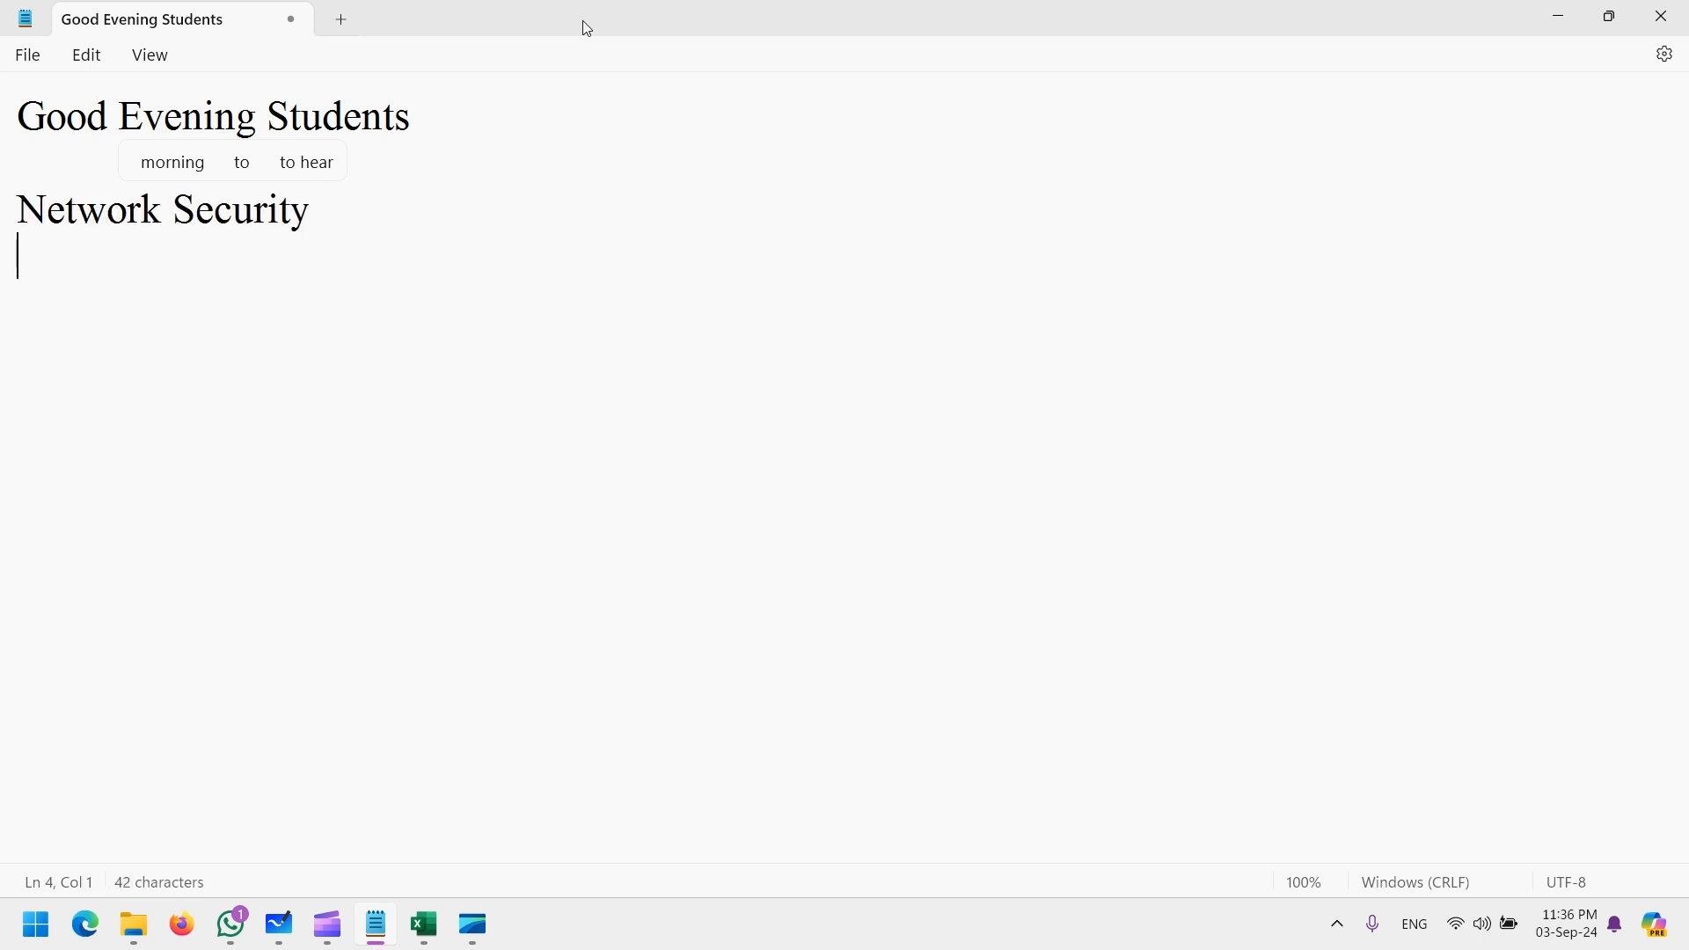
key(Return)
text(Caesar )
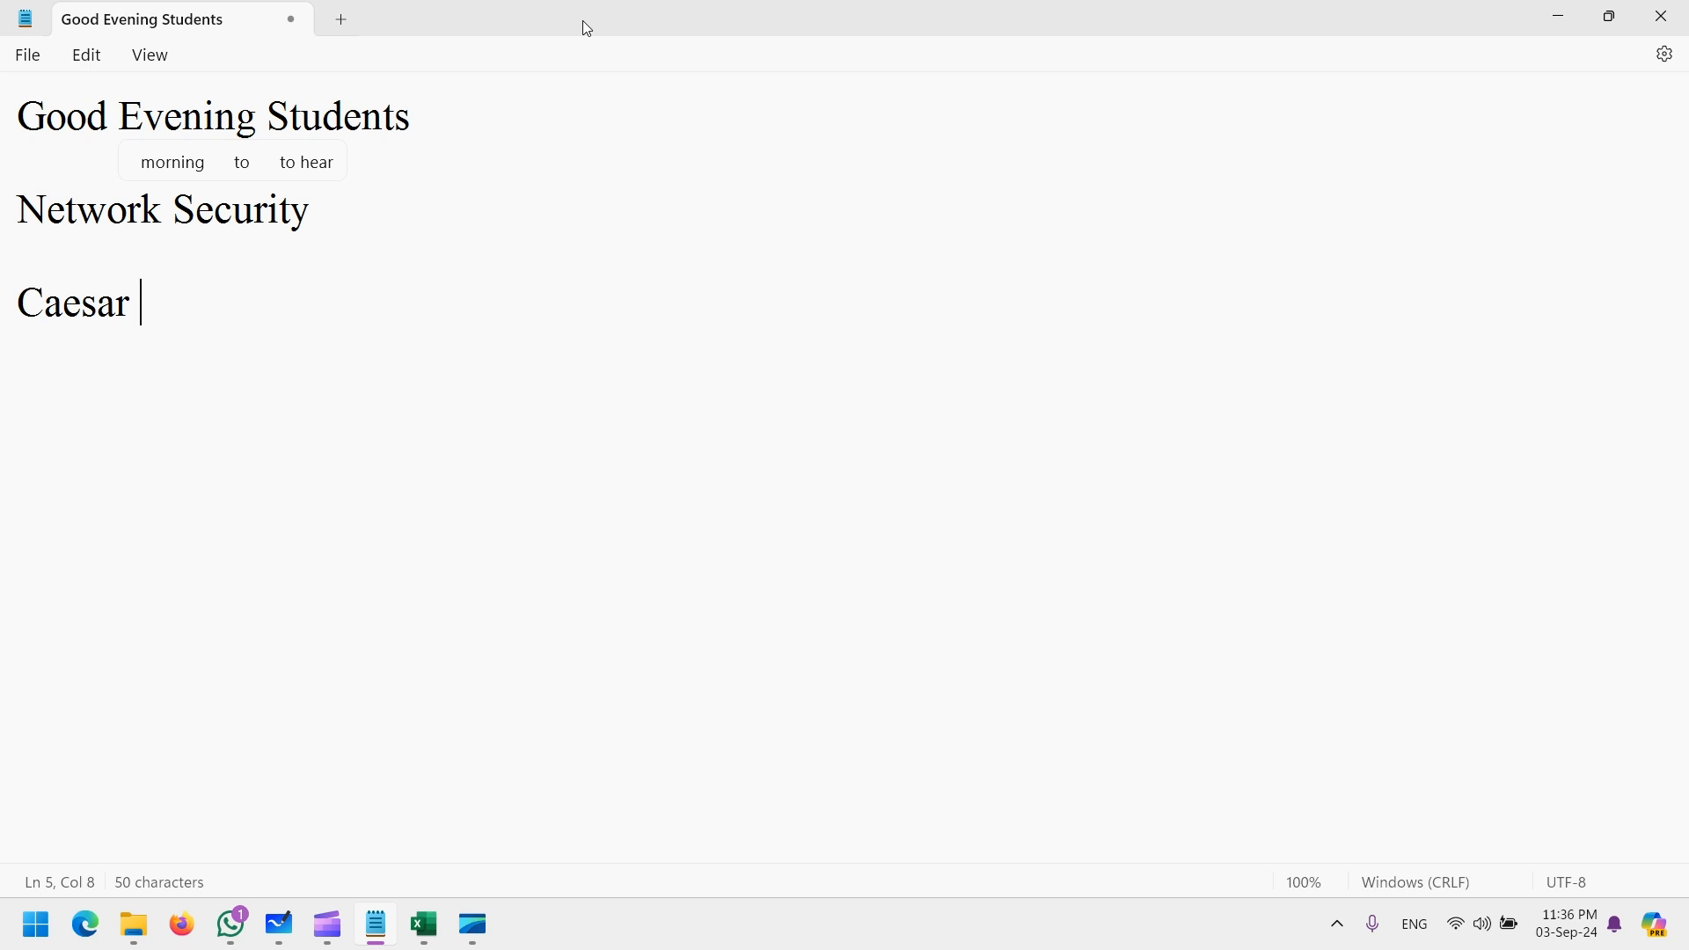
text(cipher)
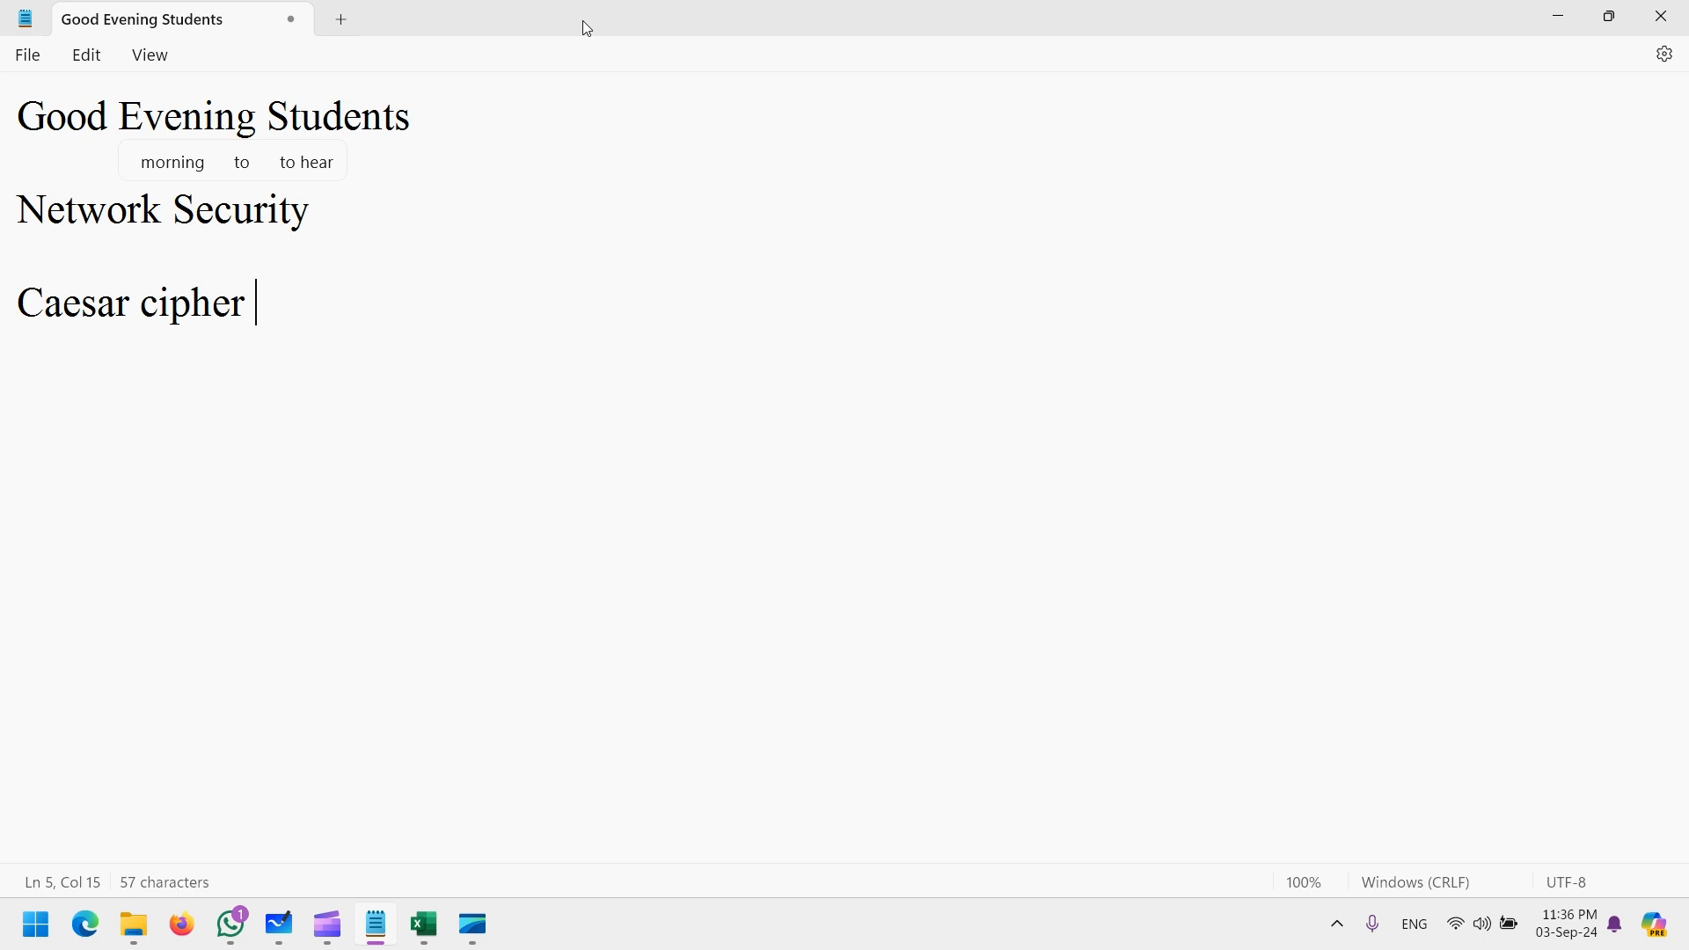
List the terms Encryption, Decryption, Plaintext, Key and Cipher text, followed by the example "Plain Text : Encryption" and "Key : 18"
key(Return)
key(Return)
text(Encryption)
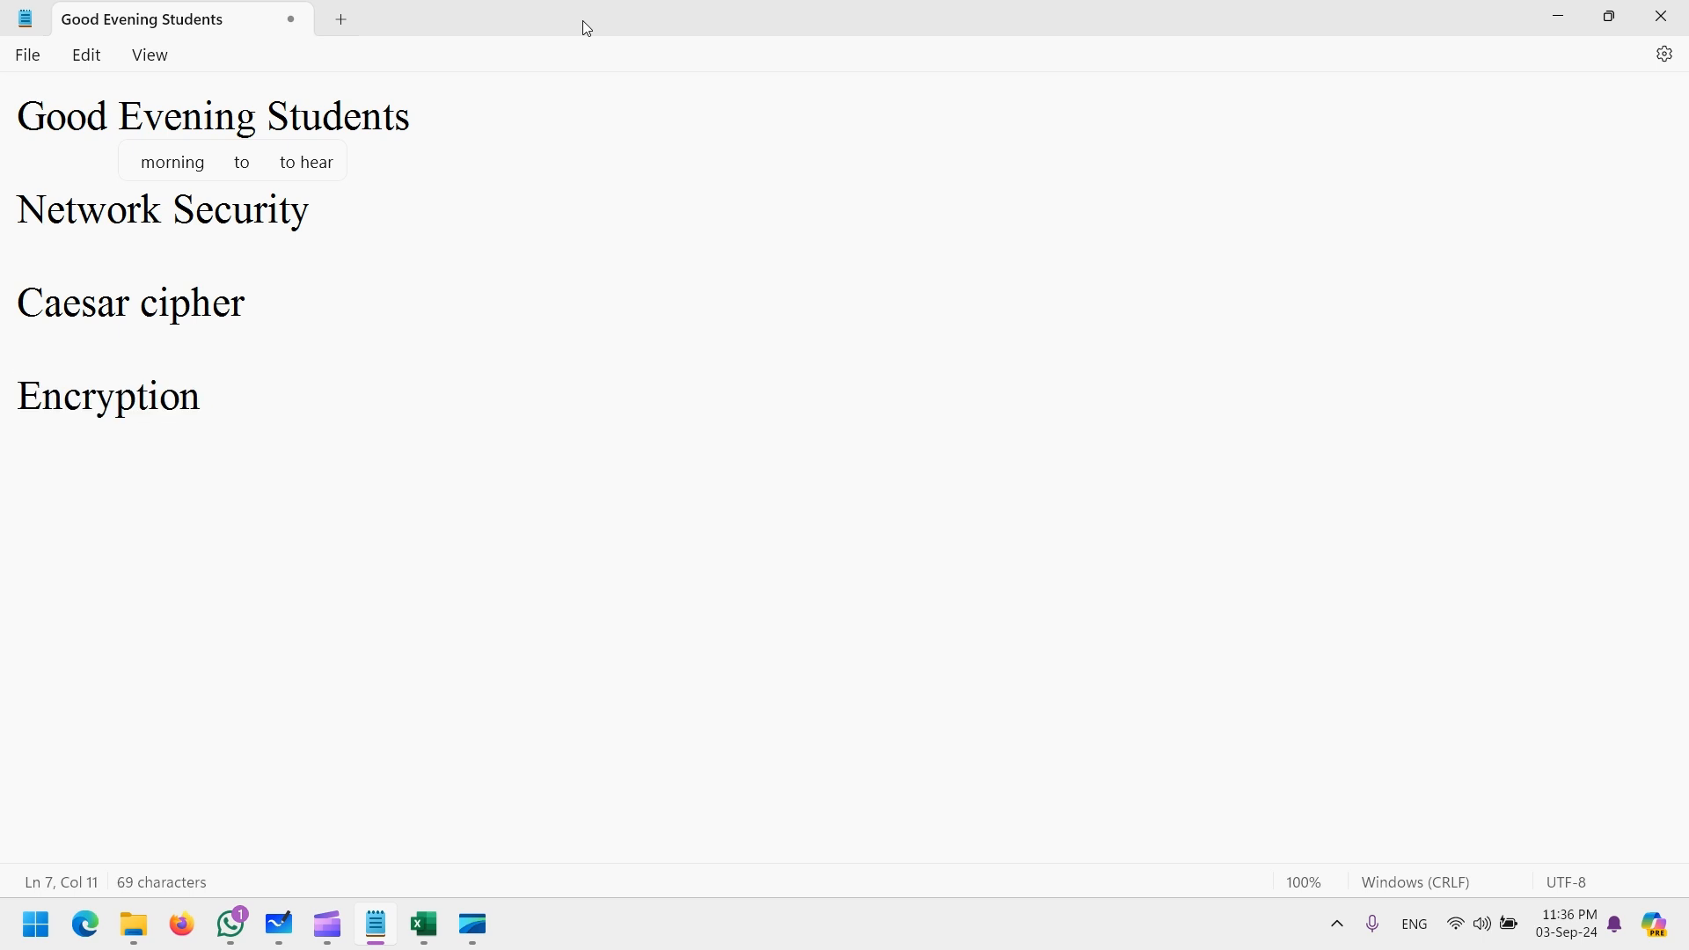
key(Return)
text(Decryption)
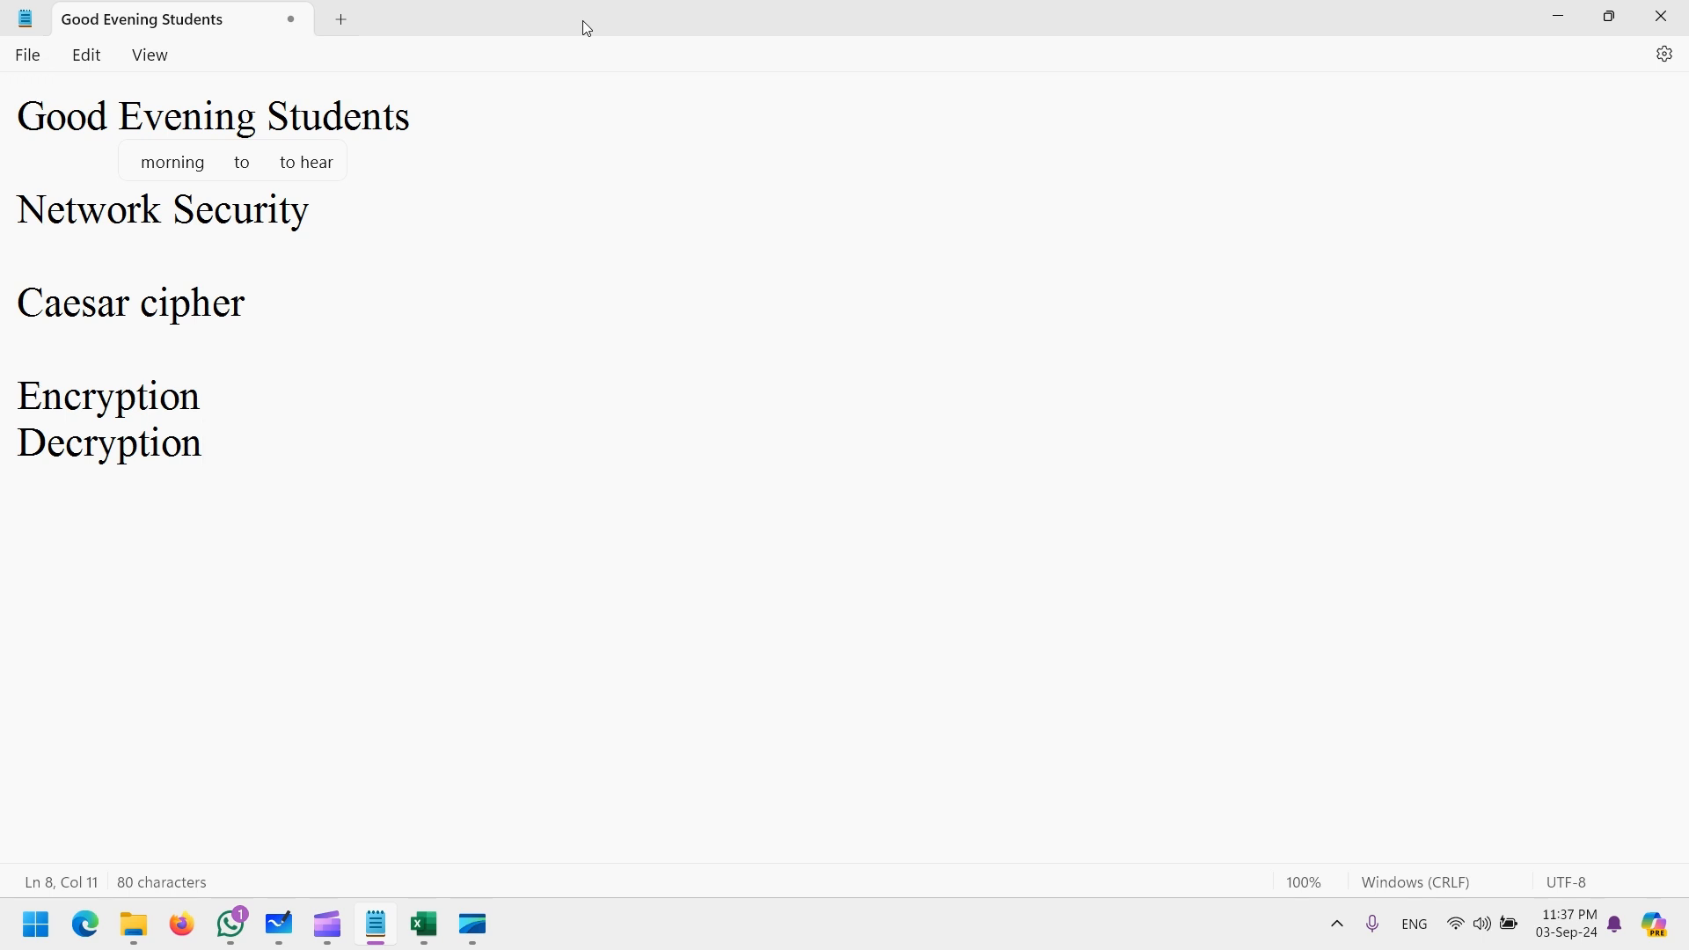
key(Return)
text(Plaintext)
key(Return)
text(Key)
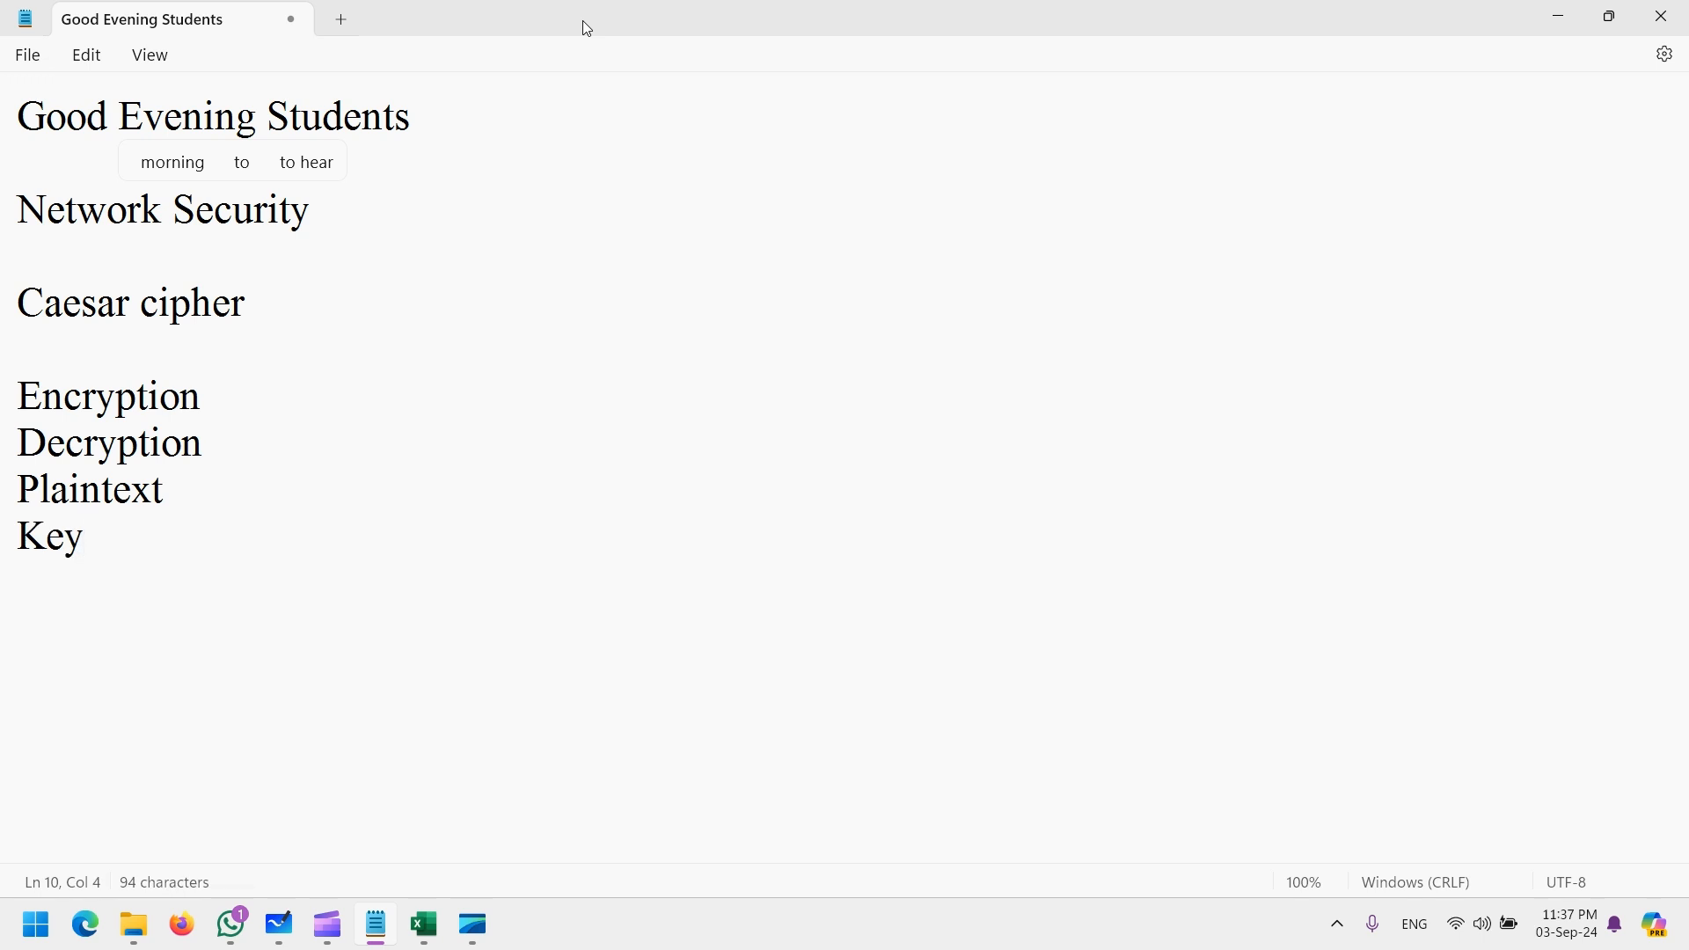
key(Return)
text(Cipher)
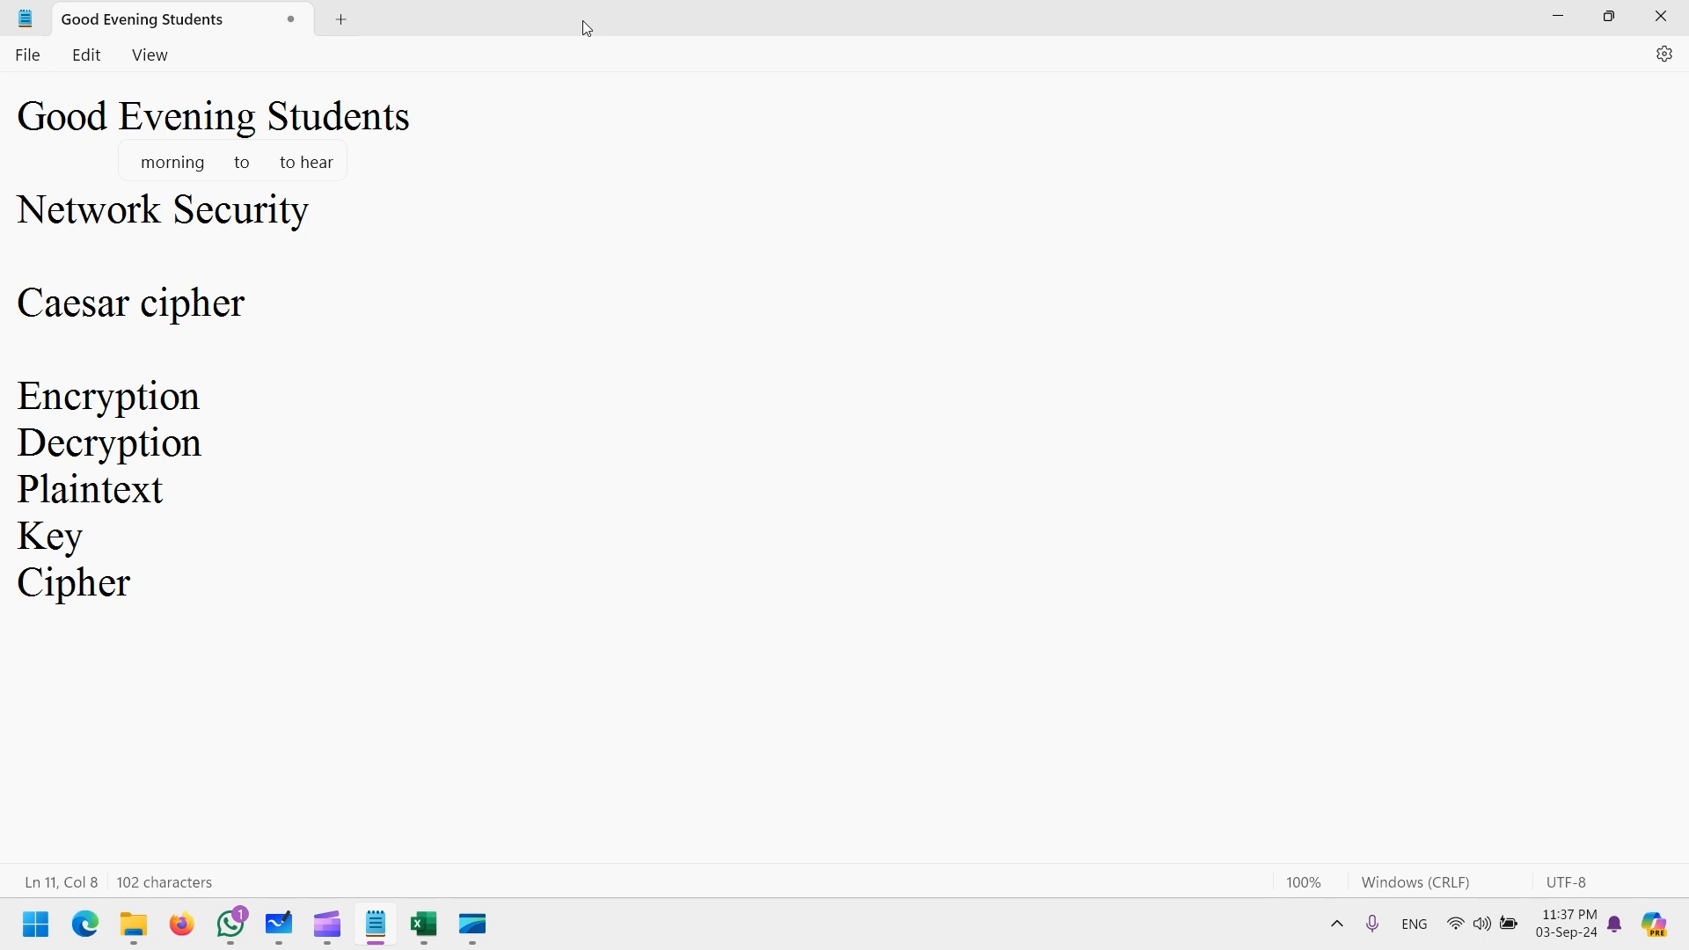
text(text)
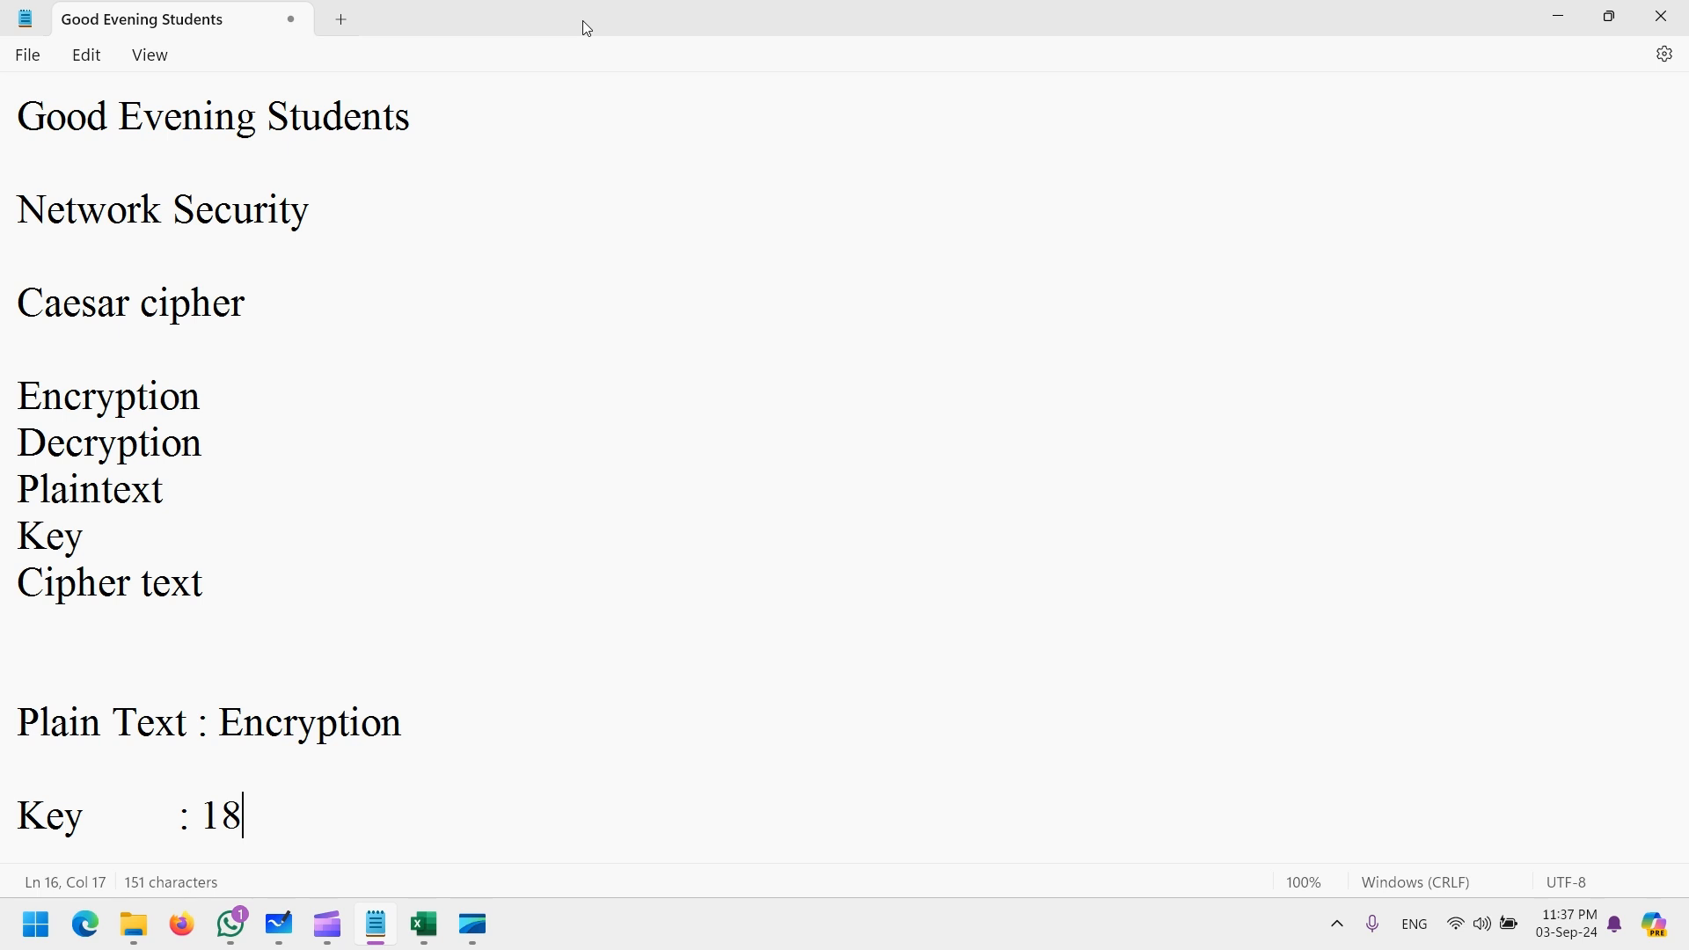
Switch to the CNS board in Microsoft Whiteboard and set the second pen's ink colour to red
key(alt+Tab)
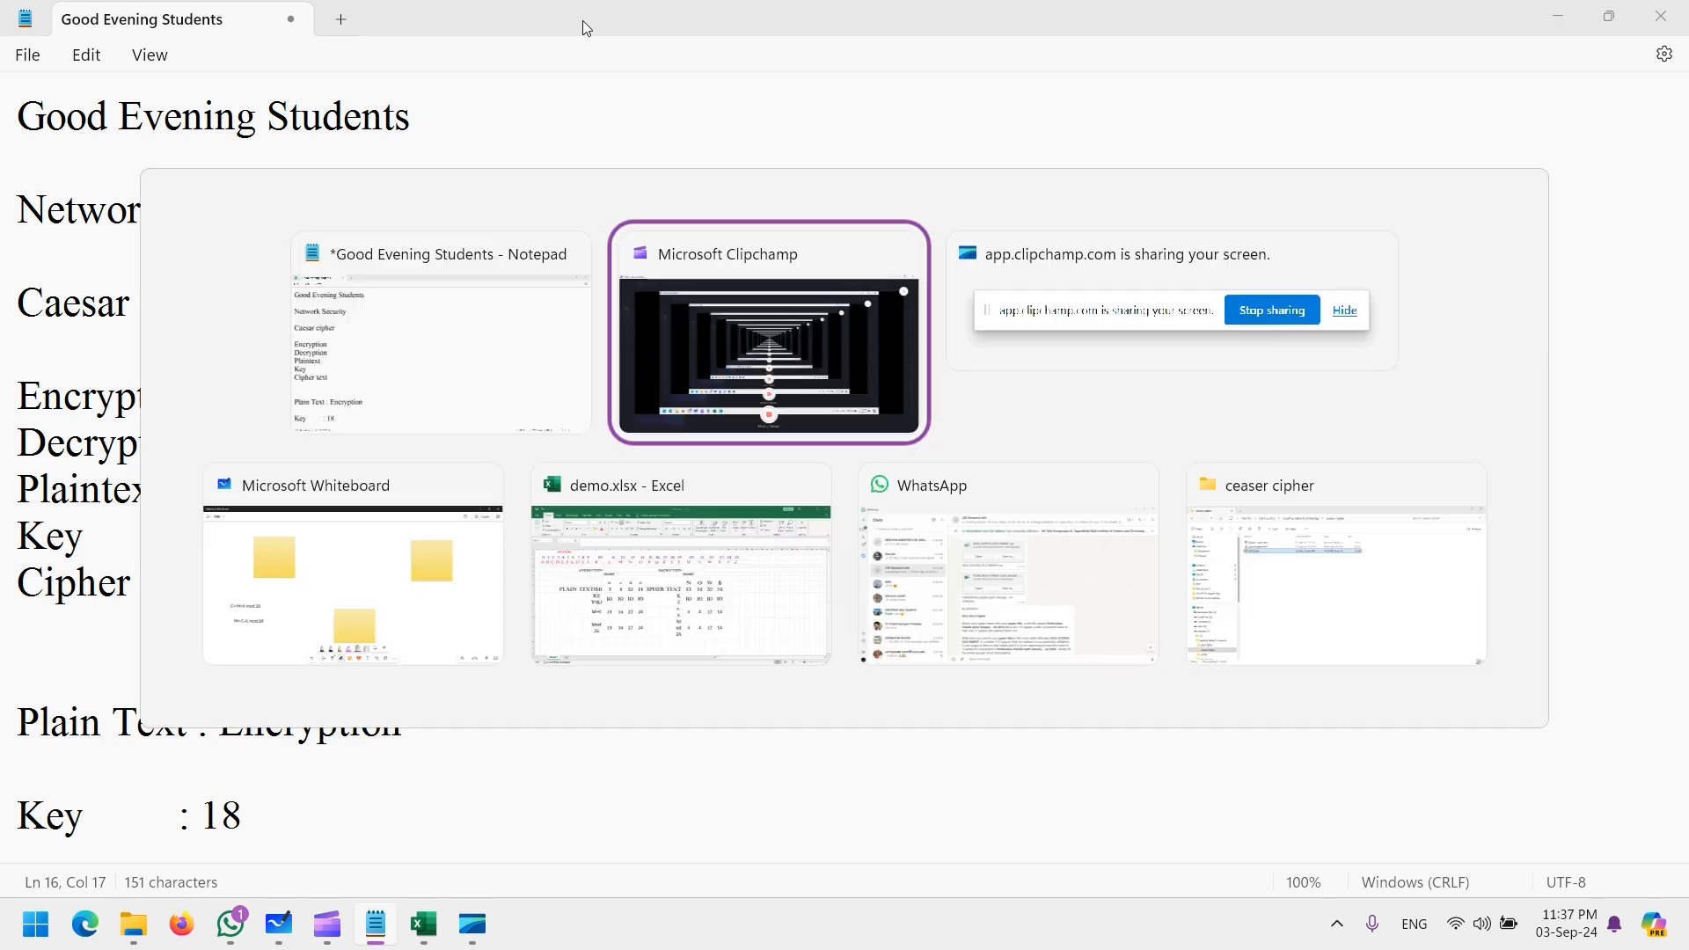
key(alt+Tab)
key(alt+Tab)
key(alt+Tab)
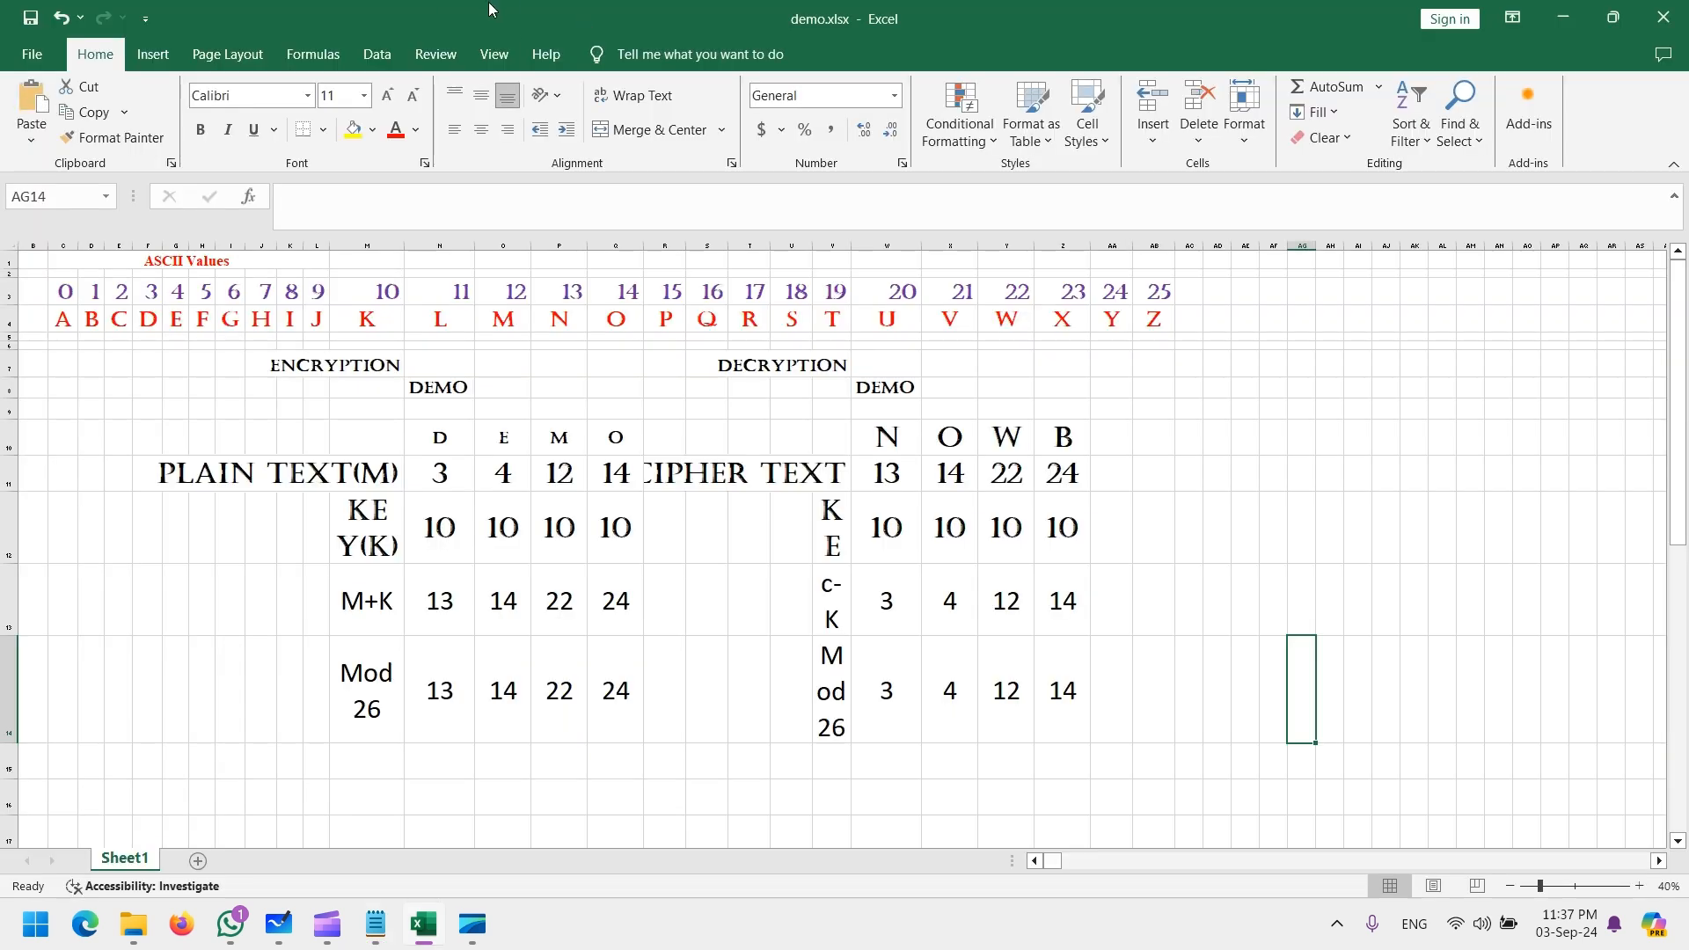
key(alt+Tab)
key(alt+Tab)
key(alt+Tab)
key(alt+Tab)
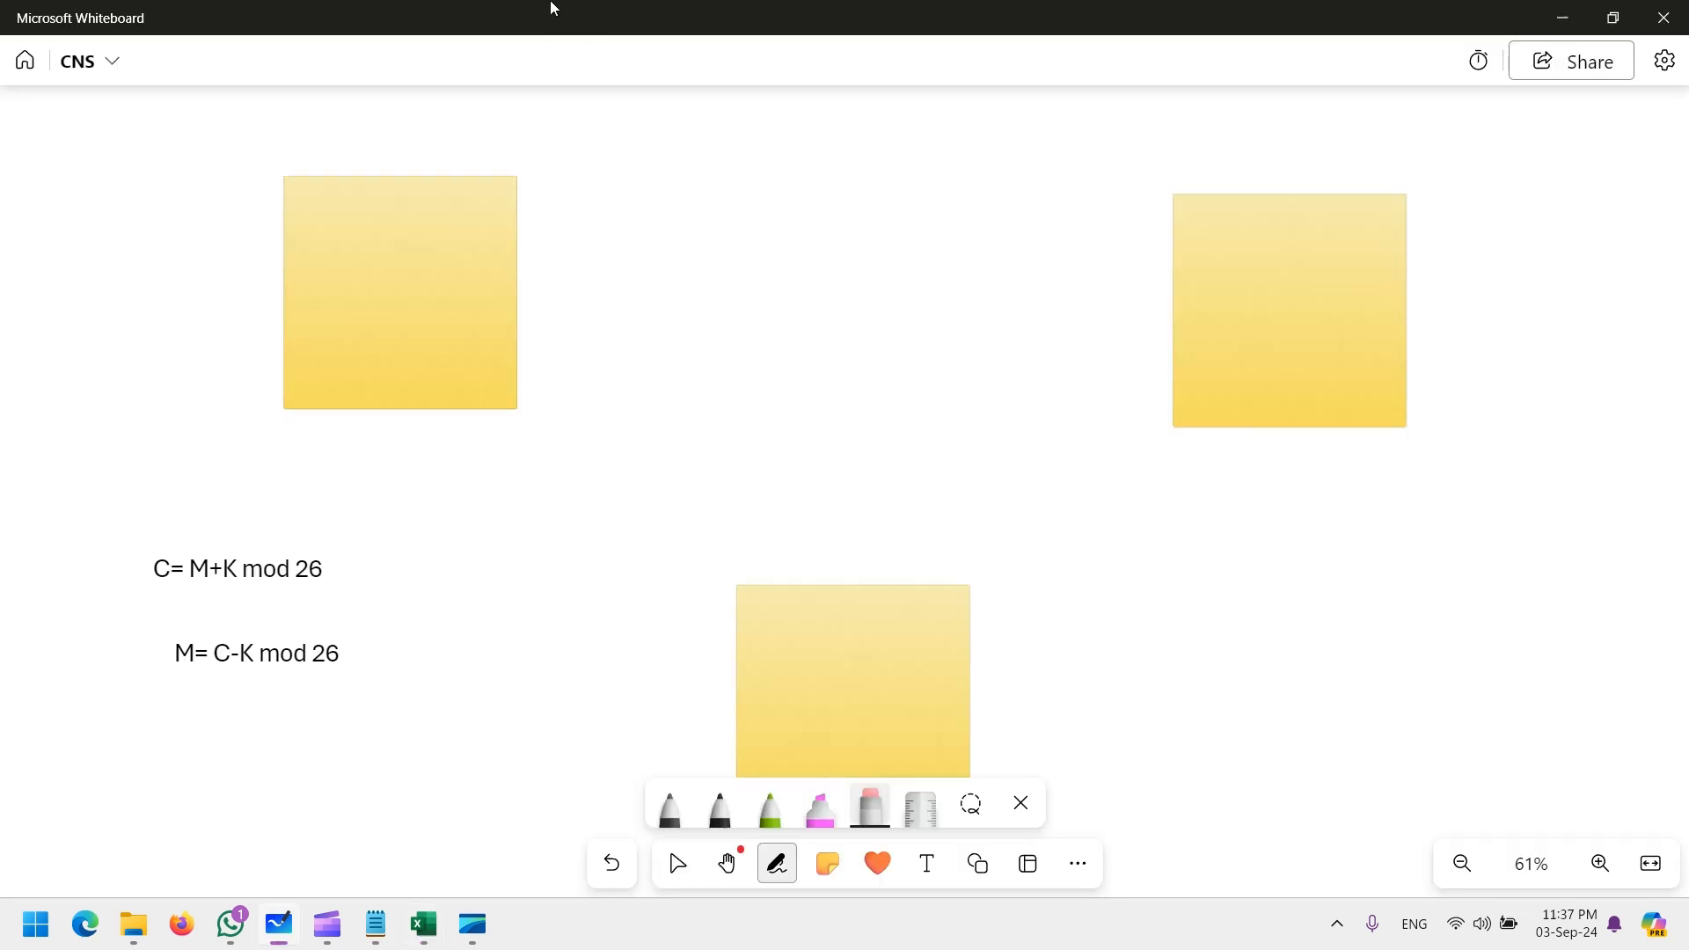
click(719, 807)
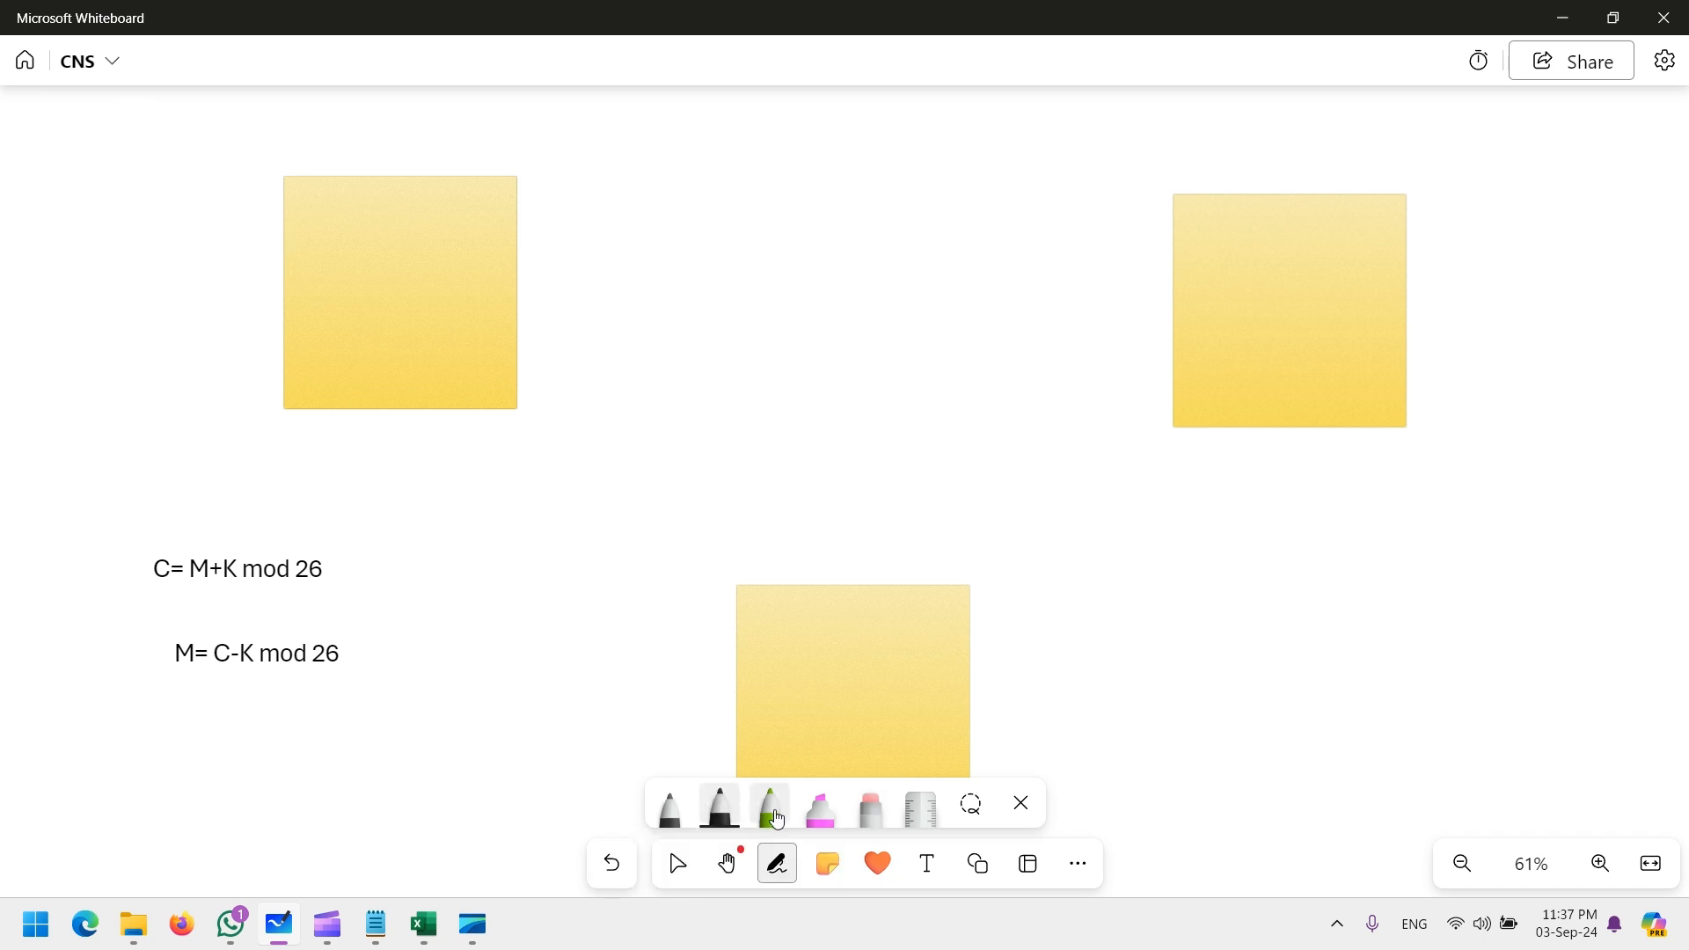
click(713, 817)
click(621, 568)
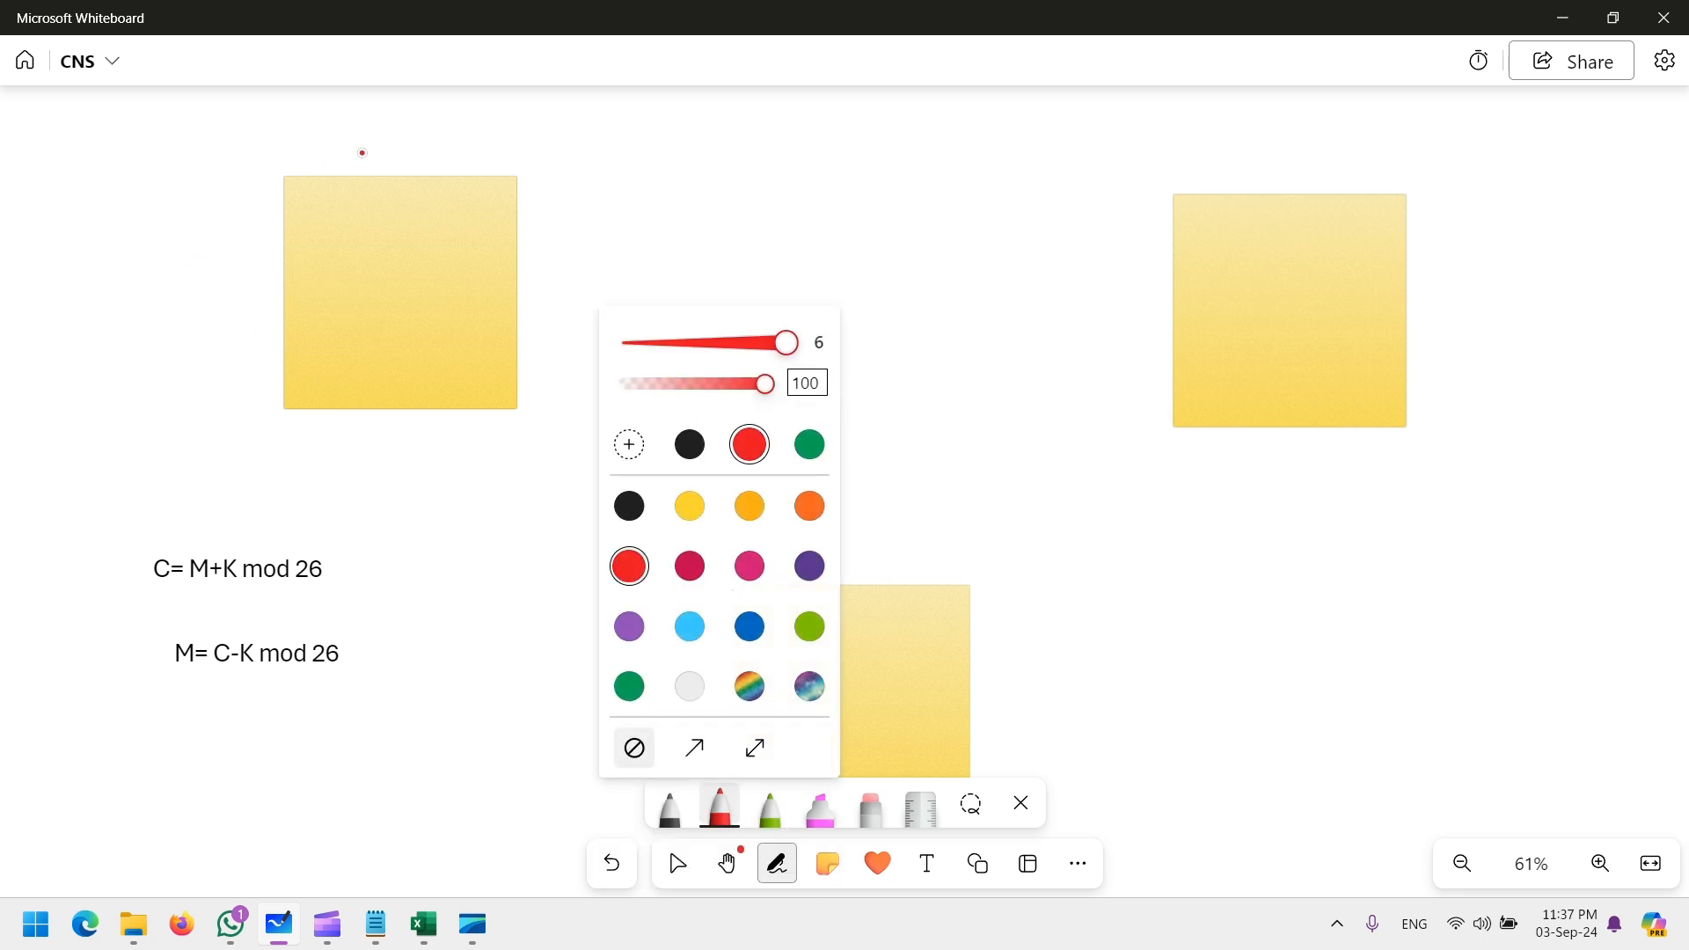
Handwrite the label A above the upper-left sticky note and B above the upper-right one
drag(412, 97, 370, 180)
mouse_move(411, 98)
mouse_down()
mouse_move(436, 176)
mouse_move(452, 133)
mouse_up()
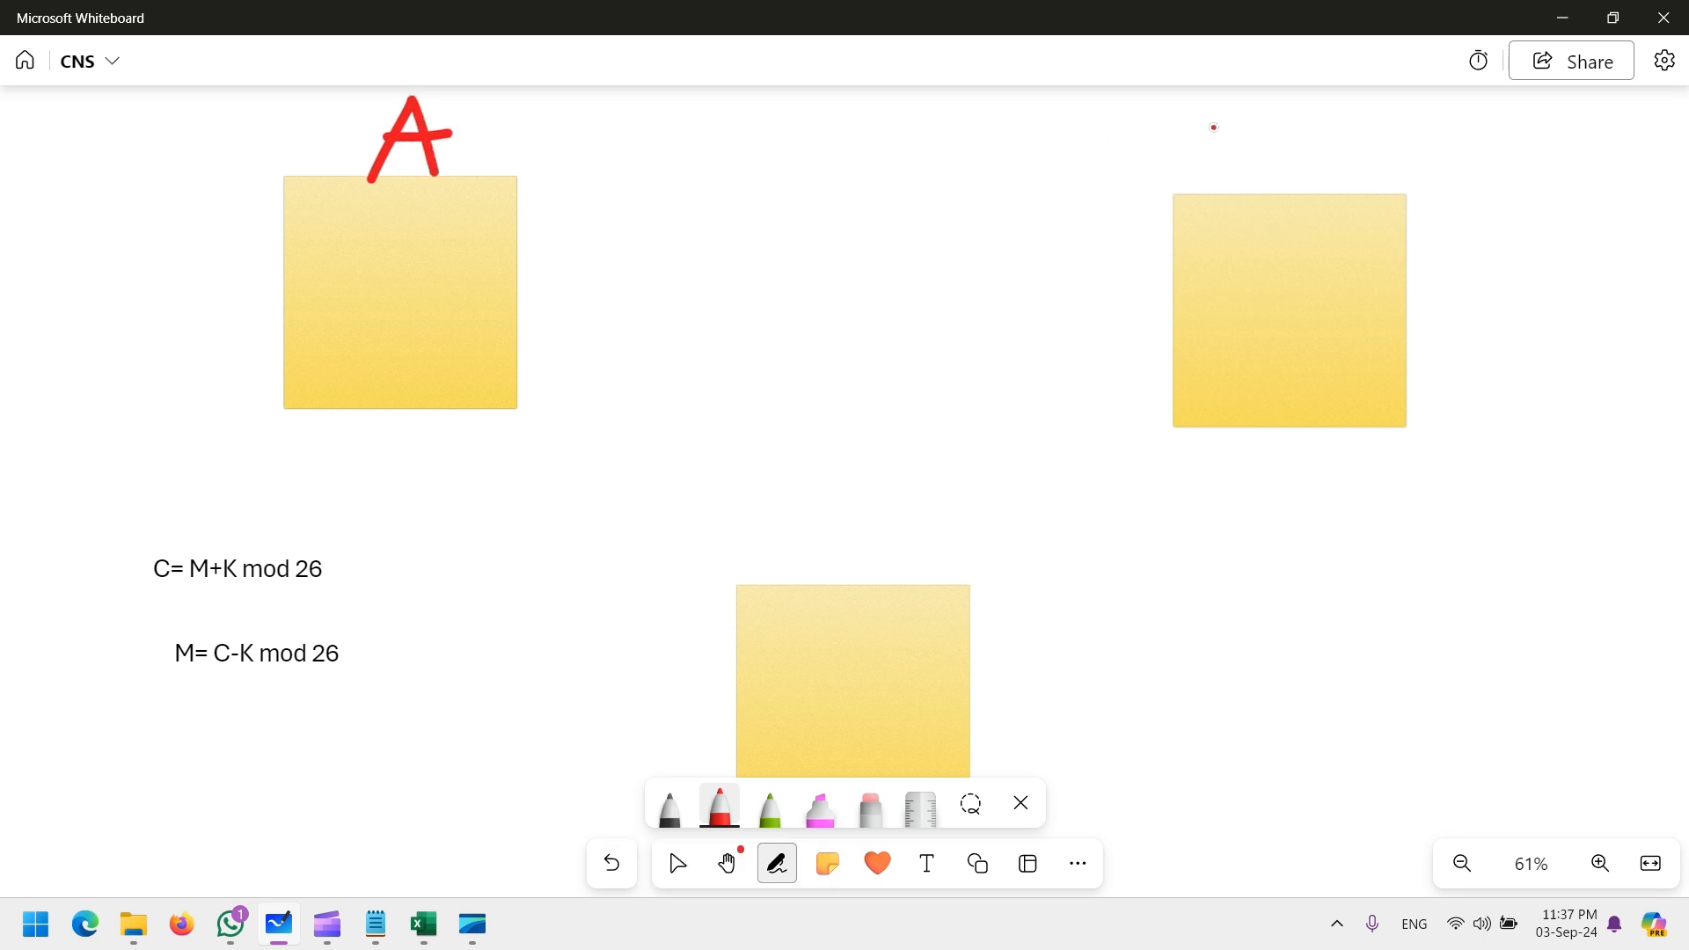
mouse_move(1241, 110)
mouse_down()
mouse_move(1247, 173)
mouse_move(1246, 133)
mouse_move(1269, 160)
mouse_up()
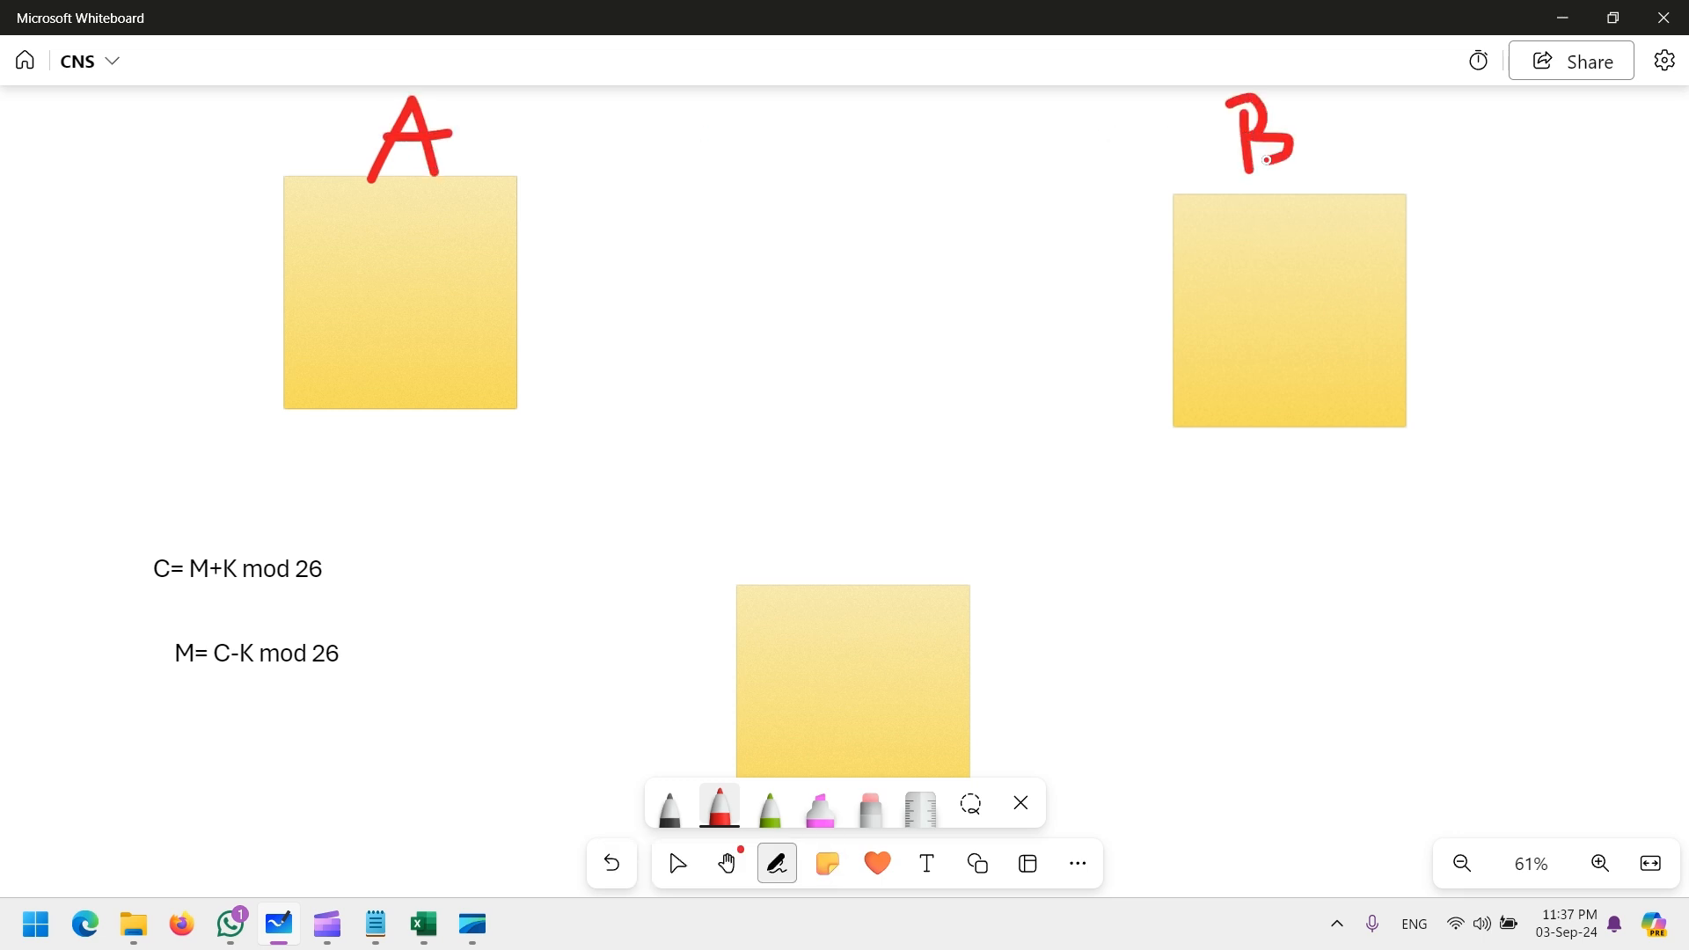
Draw an arrow pointing into sticky note A and handwrite "Hello" across the note
mouse_move(87, 277)
mouse_down()
mouse_move(310, 273)
mouse_move(269, 305)
mouse_up()
drag(360, 245, 368, 343)
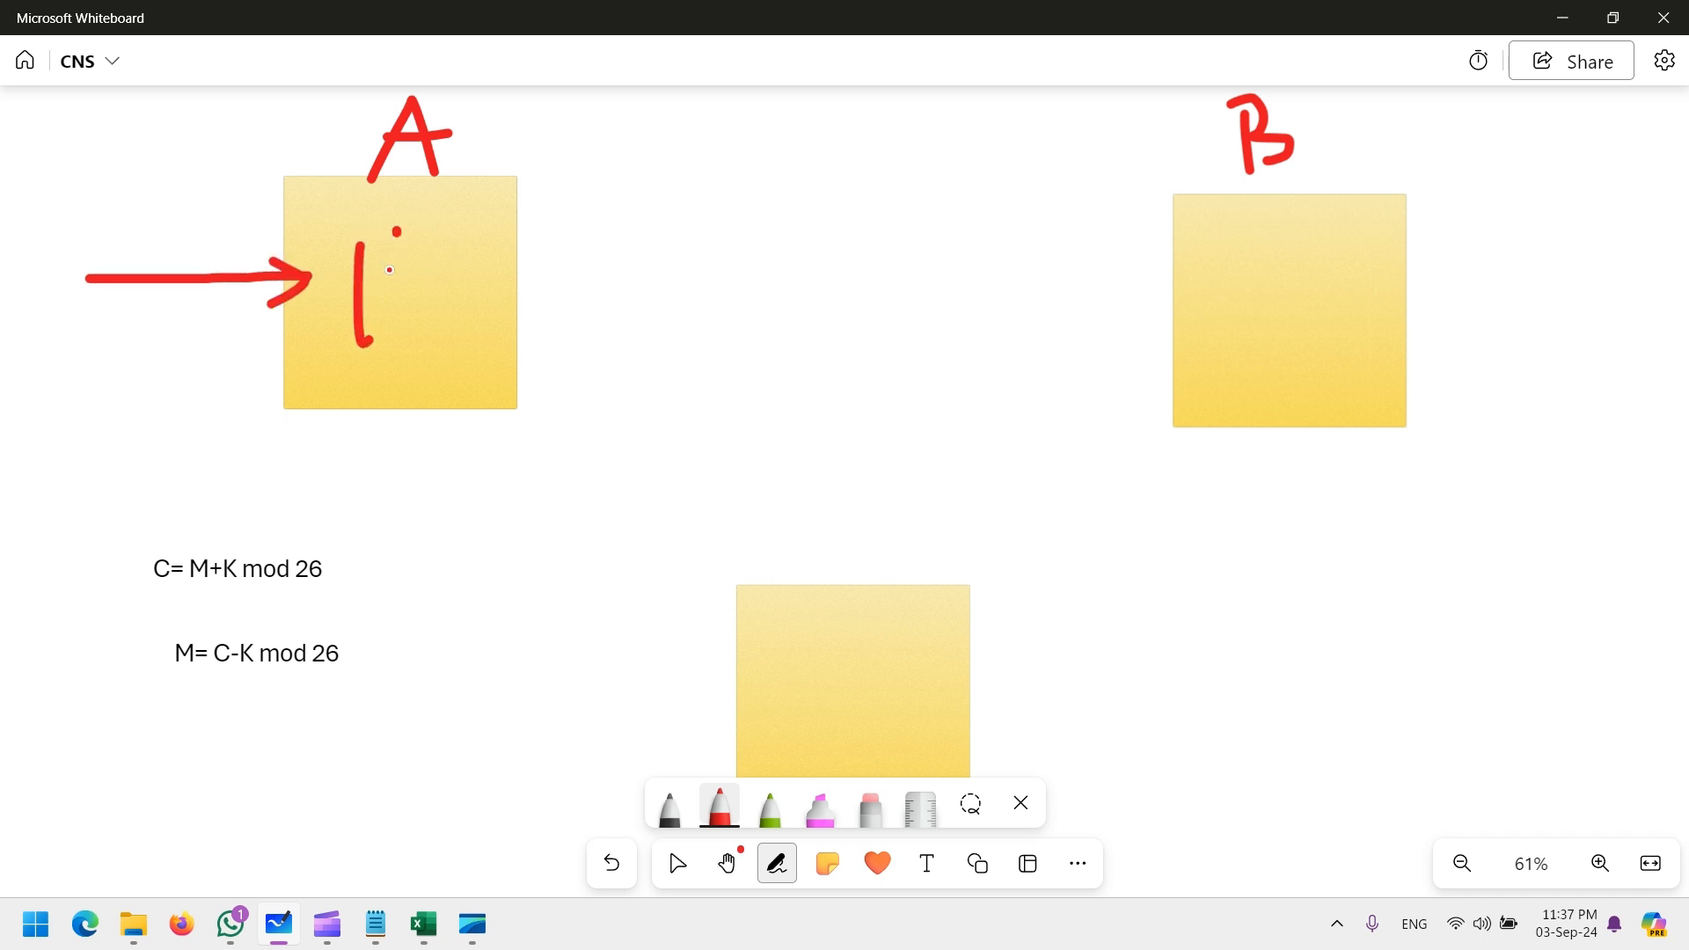
mouse_move(389, 209)
mouse_down()
mouse_move(409, 312)
mouse_move(440, 259)
mouse_move(473, 263)
mouse_move(556, 200)
mouse_move(528, 213)
mouse_up()
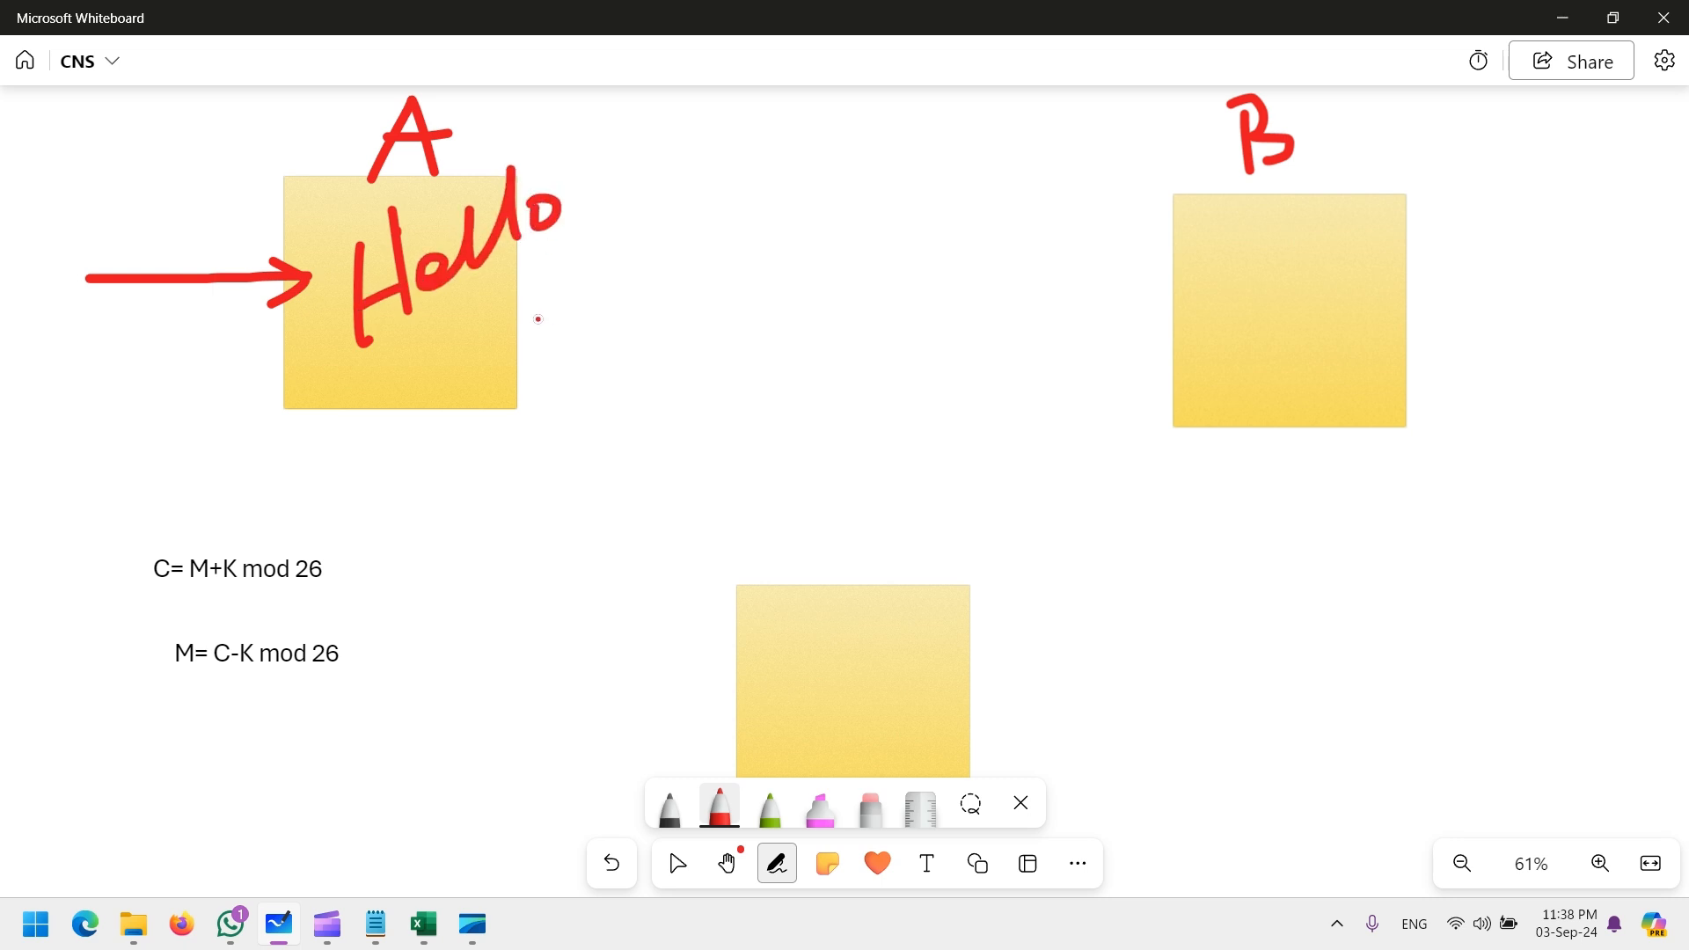
Draw a line from note A to a circled E, with an upward arrow from a K beneath it
mouse_move(518, 295)
mouse_down()
mouse_move(696, 287)
mouse_move(630, 329)
mouse_up()
mouse_move(622, 259)
mouse_down()
mouse_move(676, 257)
mouse_move(695, 286)
mouse_move(686, 322)
mouse_move(617, 236)
mouse_move(715, 343)
mouse_move(743, 284)
mouse_up()
mouse_move(649, 357)
mouse_down()
mouse_move(648, 440)
mouse_move(648, 352)
mouse_move(679, 411)
mouse_move(647, 508)
mouse_up()
drag(674, 451, 682, 507)
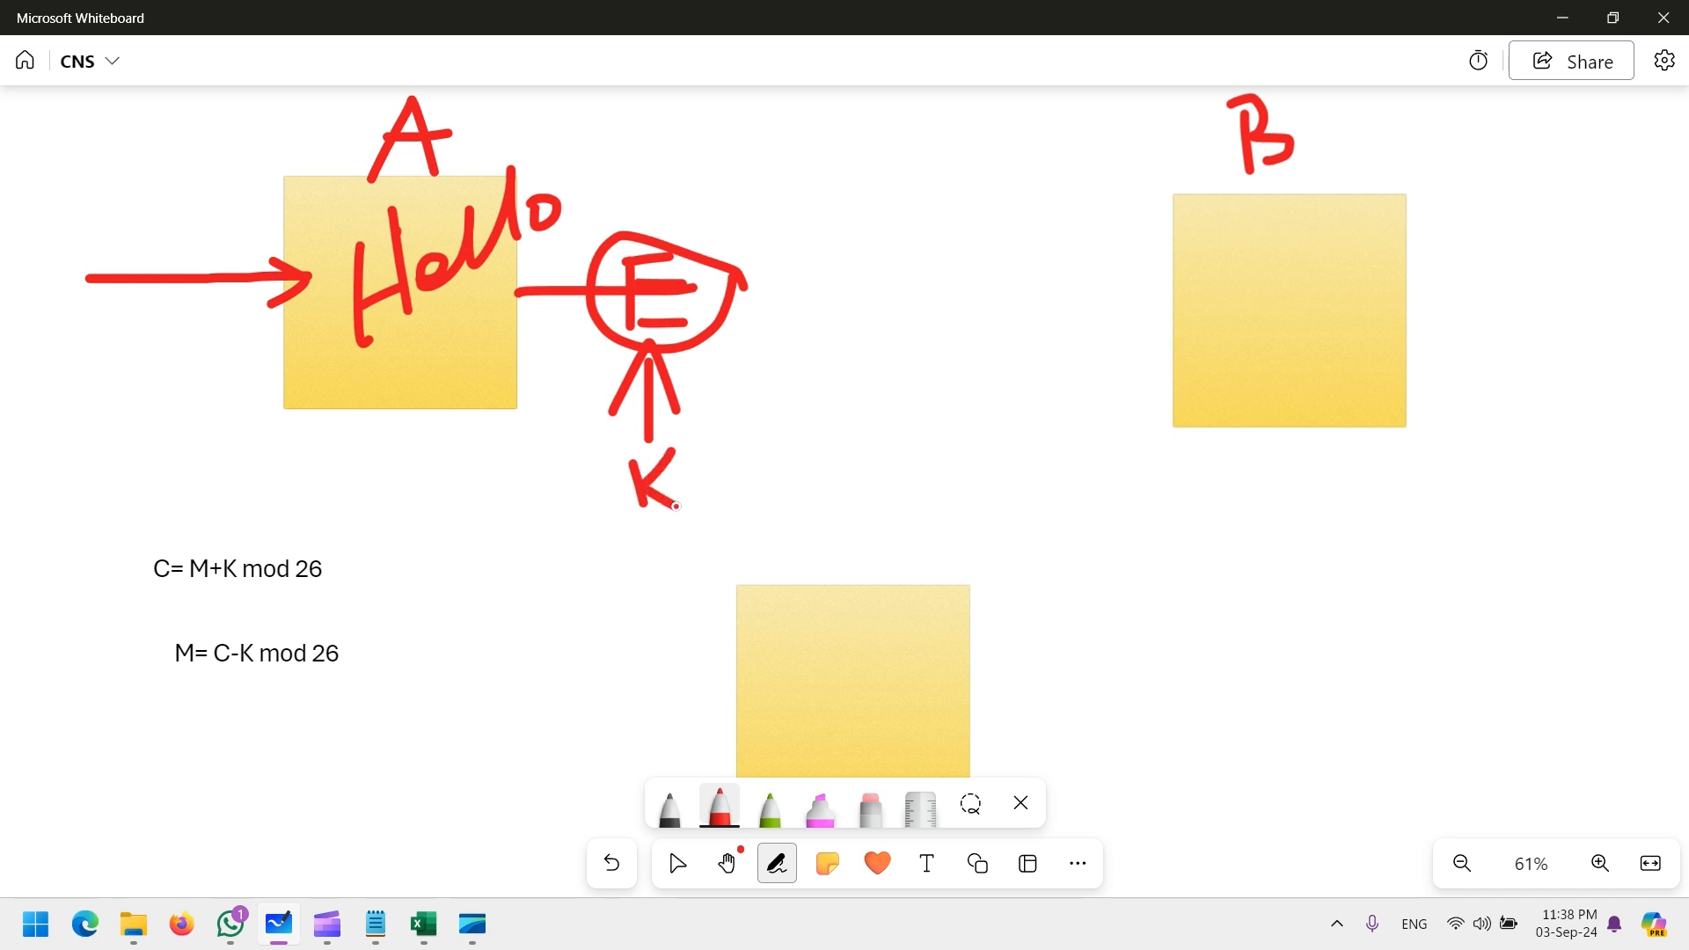
Connect E to a circled D with a K arrow beneath it, and extend the line into note B
mouse_move(729, 305)
mouse_down()
mouse_move(943, 289)
mouse_move(967, 322)
mouse_move(964, 257)
mouse_move(1054, 310)
mouse_move(978, 413)
mouse_up()
drag(943, 385, 977, 338)
mouse_move(981, 339)
mouse_down()
mouse_move(991, 388)
mouse_move(954, 458)
mouse_move(967, 447)
mouse_up()
drag(1047, 308, 1241, 324)
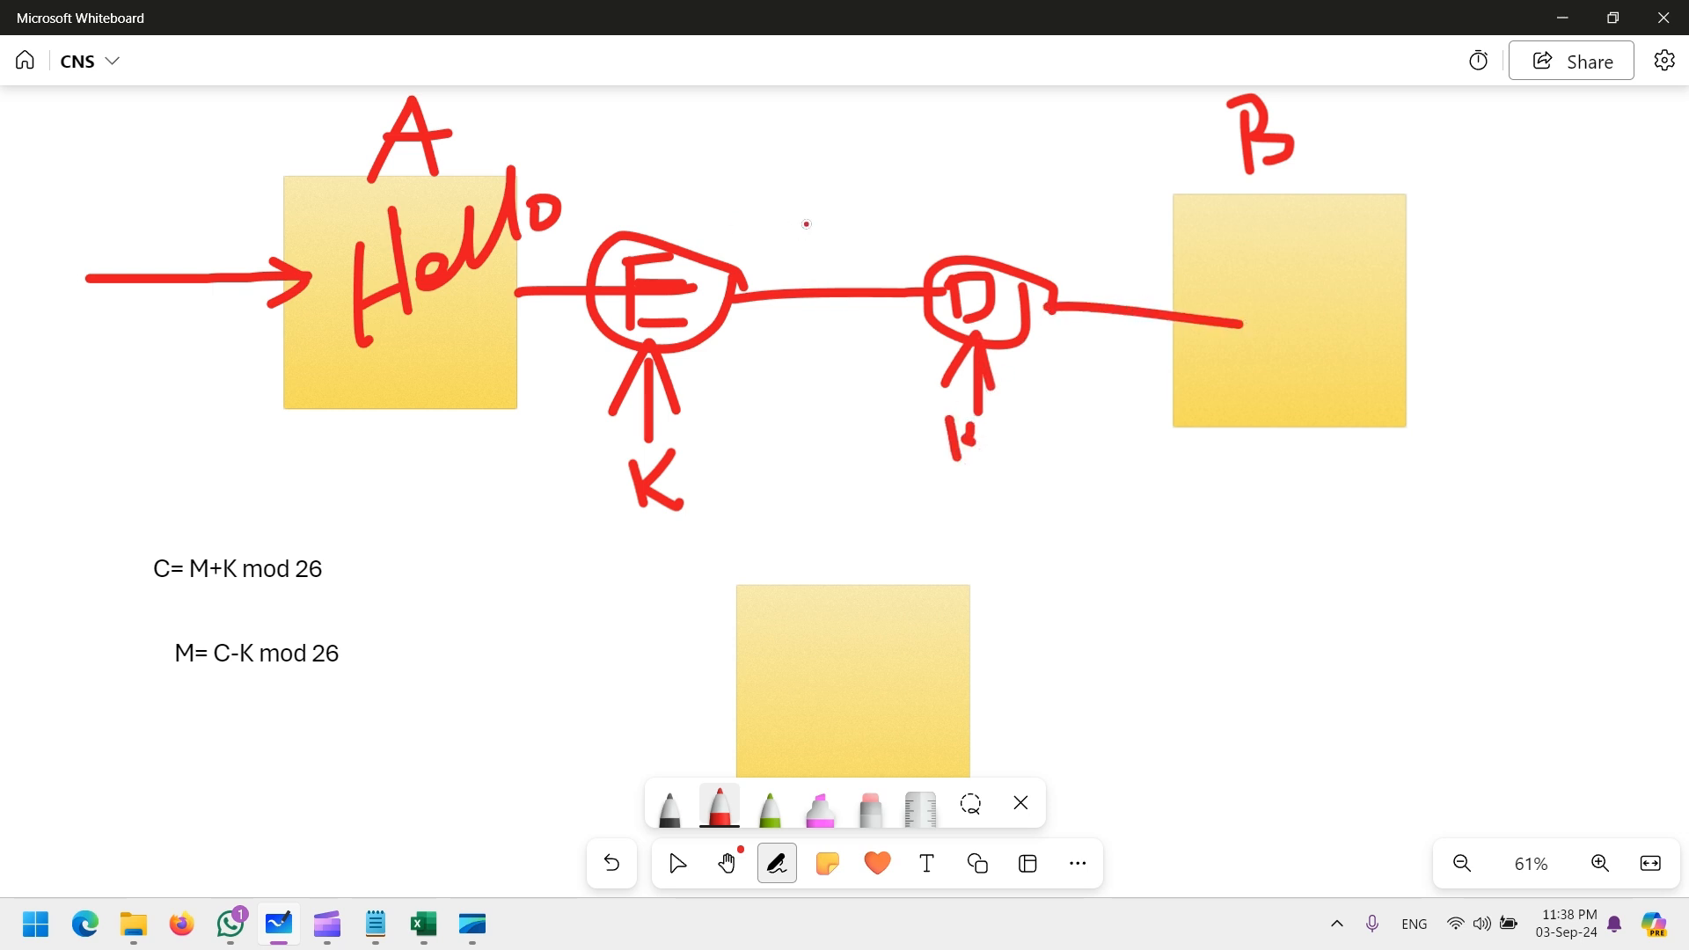
Write C above the line between E and D, and draw a line out of note B labelled M
drag(833, 192, 837, 225)
mouse_move(1430, 291)
mouse_down()
mouse_move(1402, 299)
mouse_move(1510, 293)
mouse_move(1499, 212)
mouse_move(1546, 208)
mouse_move(1557, 252)
mouse_up()
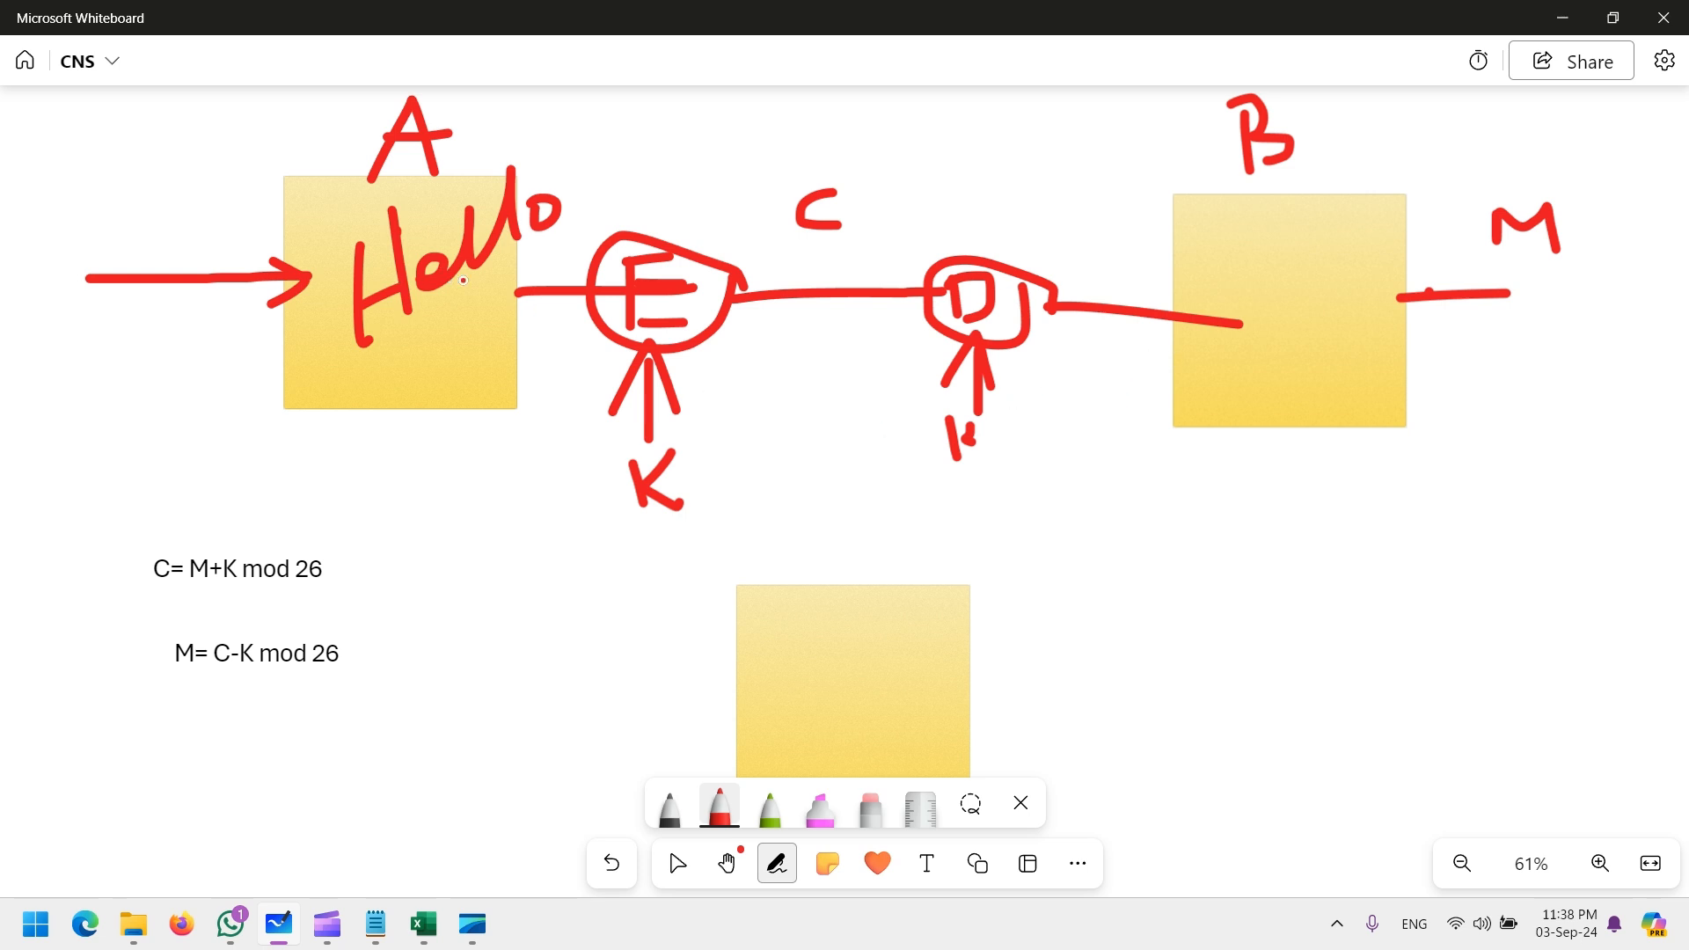
Close Whiteboard and, in demo.xlsx in Excel, move the decryption table rightward so its cipher letters start in column AC
click(1666, 19)
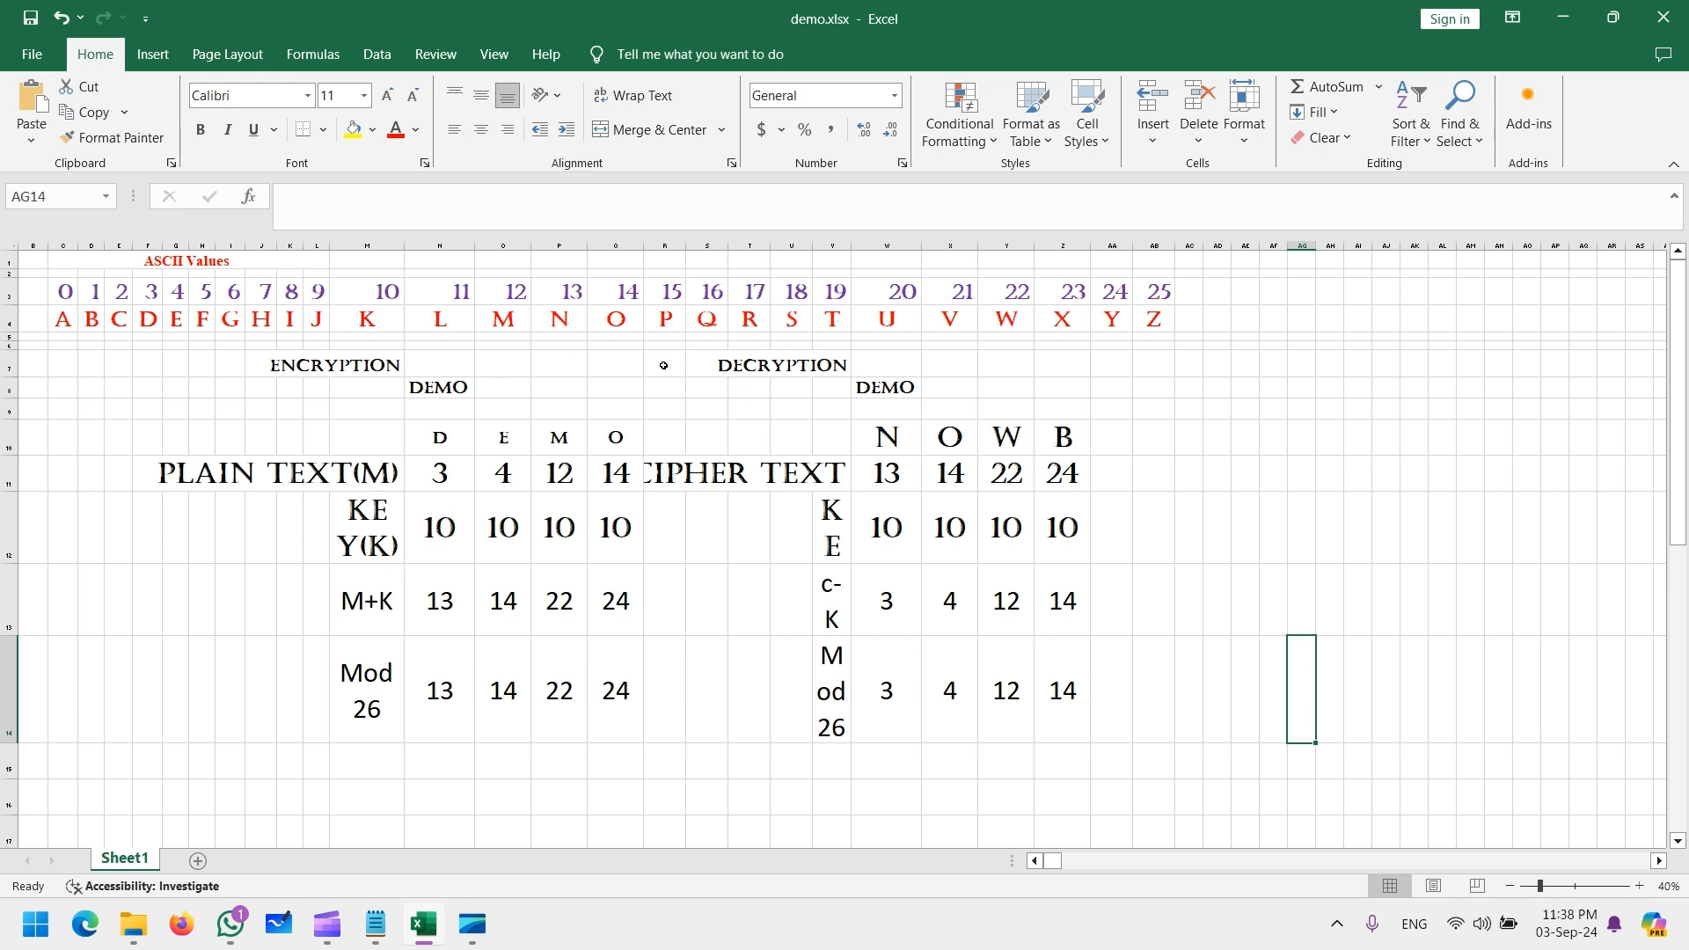
drag(664, 365, 1116, 708)
key(ctrl+c)
key(Right)
key(Right)
key(Right)
key(Right)
key(Right)
key(Return)
Enter the plaintext word ENCRYPTION one letter per cell across N10:W10, overwriting the DEMO letters
key(Left)
key(Left)
key(Left)
key(Left)
key(Down)
key(Left)
key(Left)
key(Down)
key(Left)
key(Left)
key(Left)
key(Down)
text(E)
key(Right)
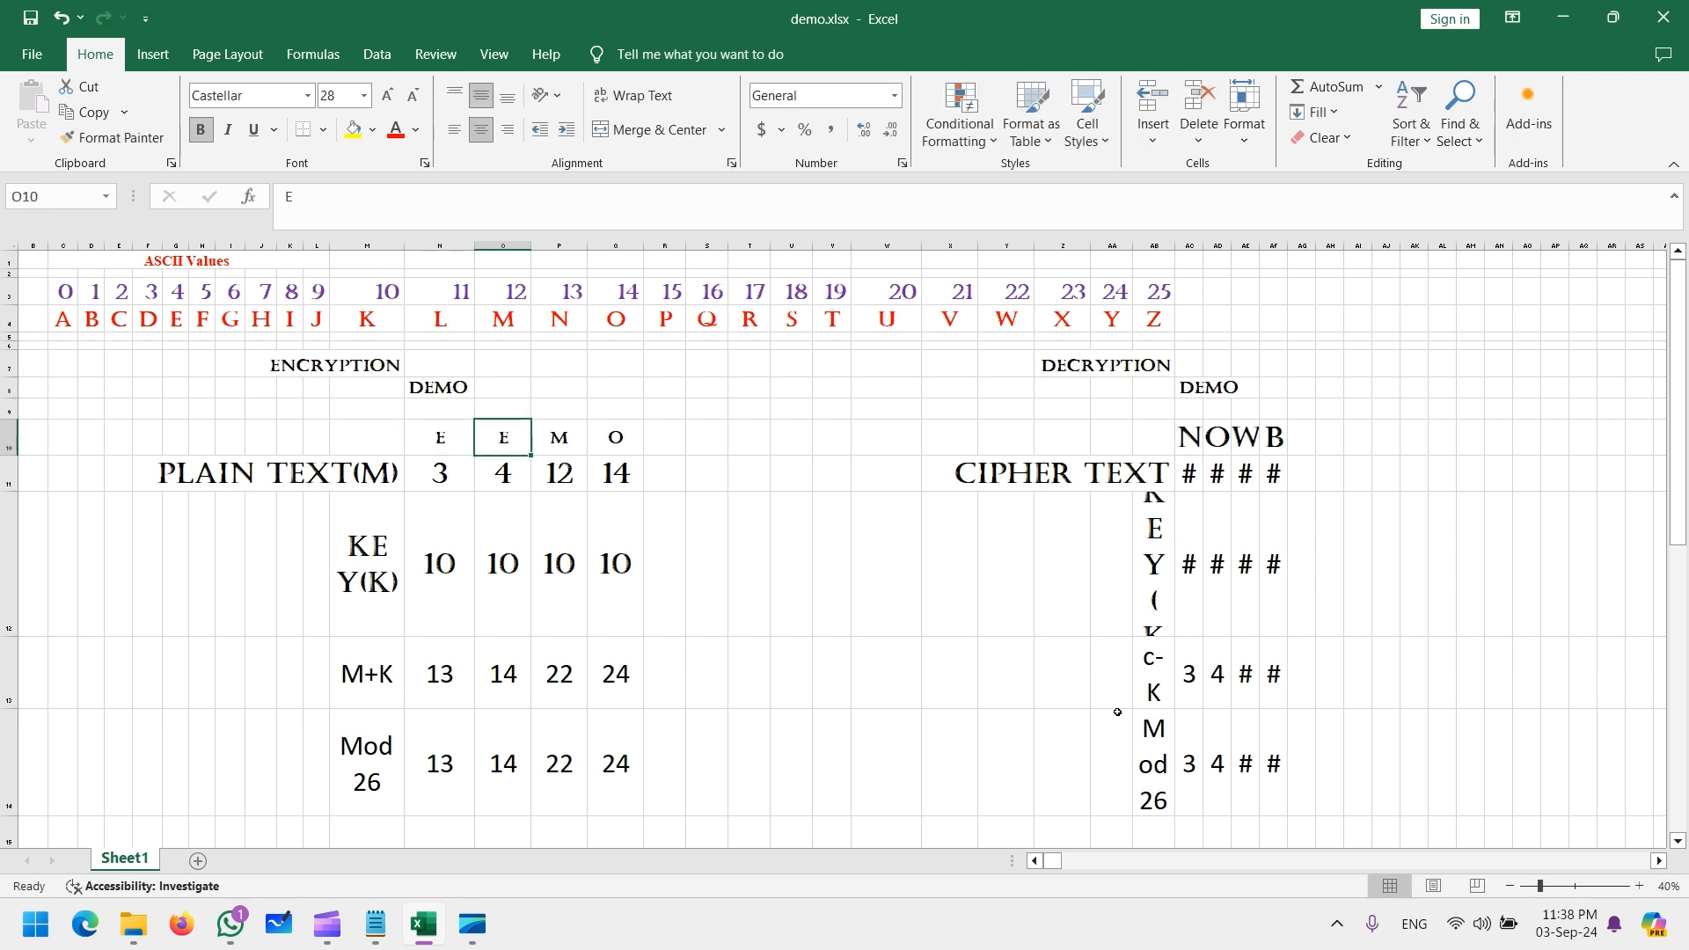
text(N)
key(Right)
text(C)
key(Right)
key(Right)
key(Left)
text(R)
key(Right)
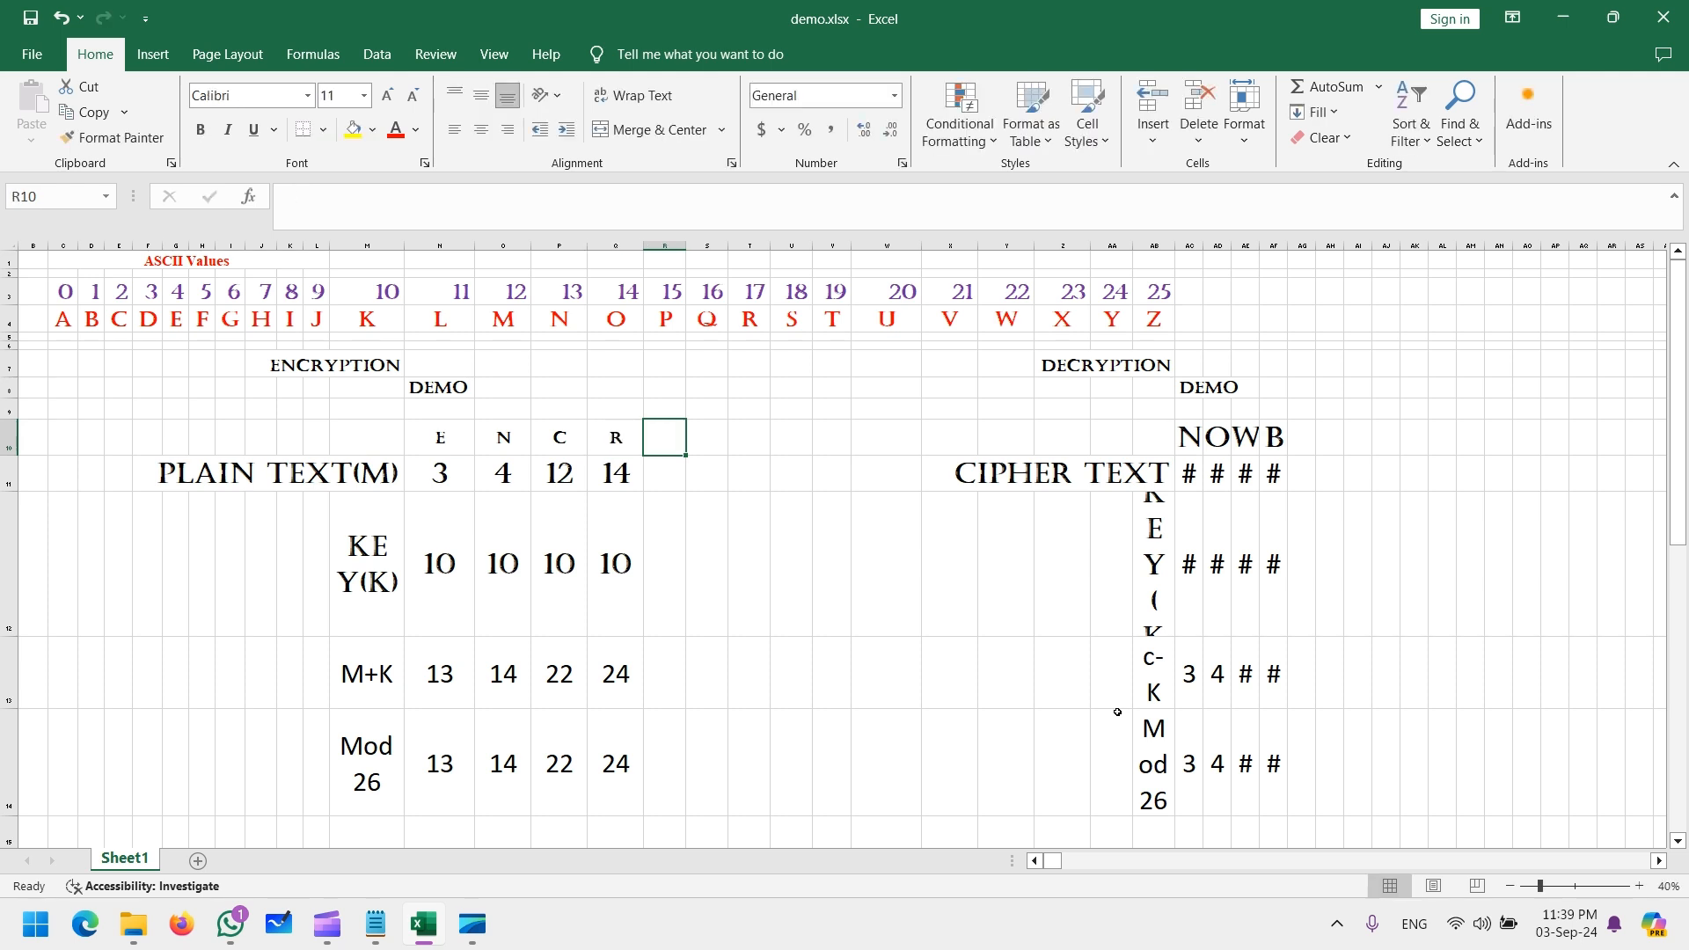
text(Y)
key(Right)
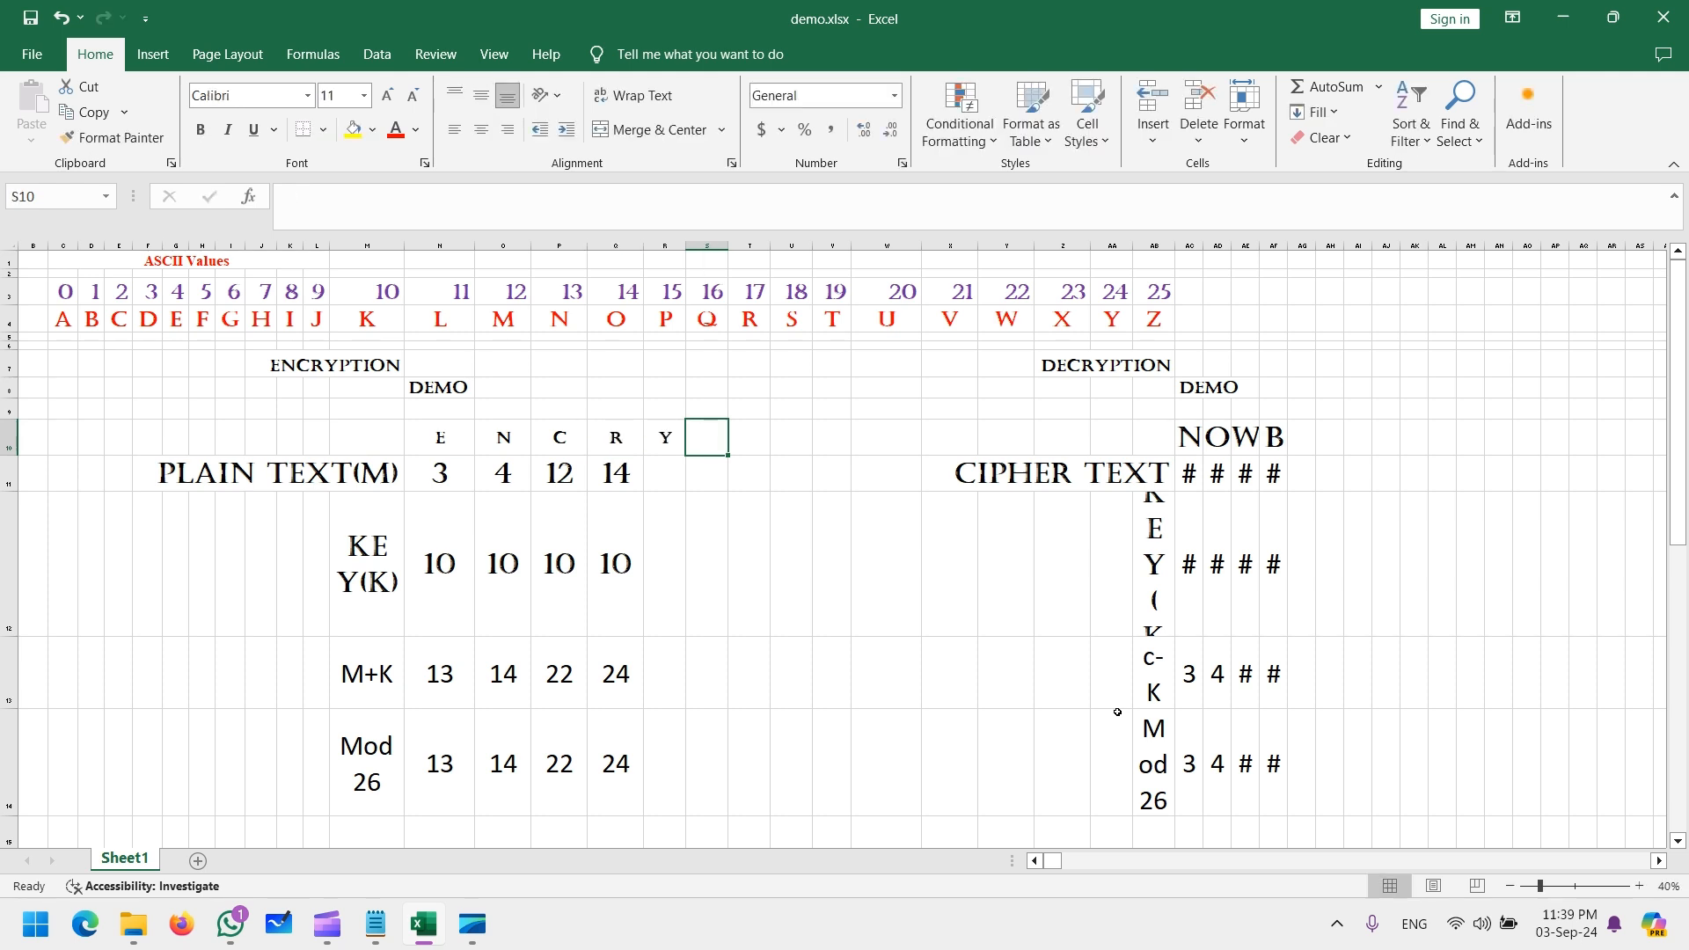
text(P)
key(Right)
text(T)
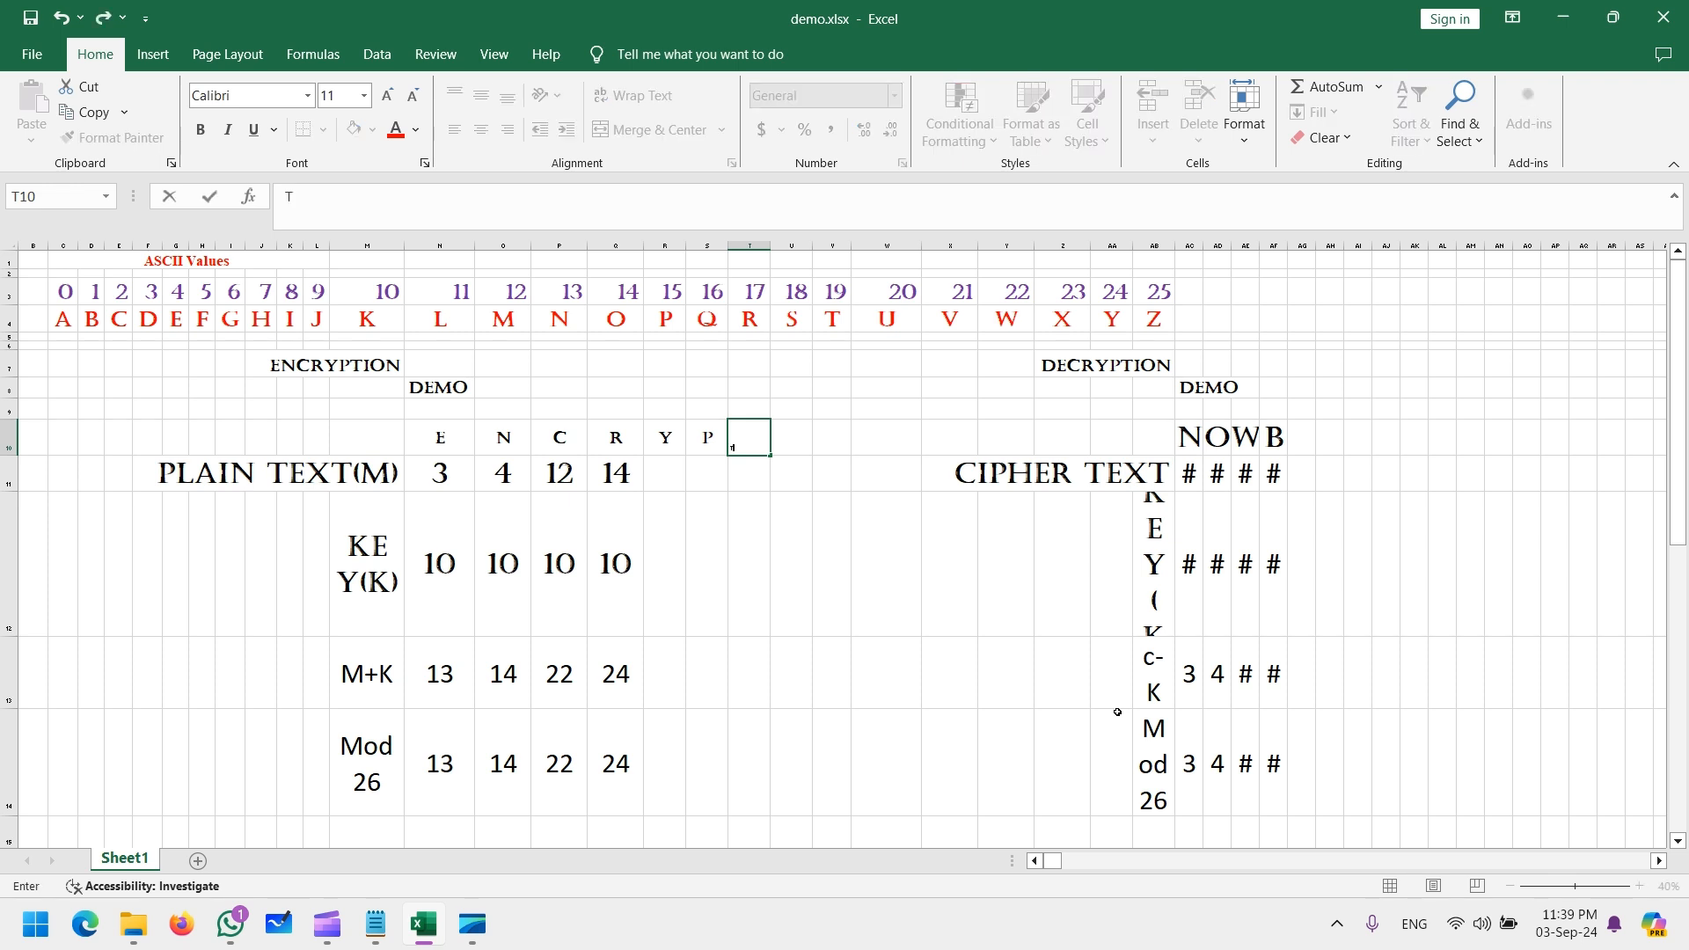
key(Right)
text(I)
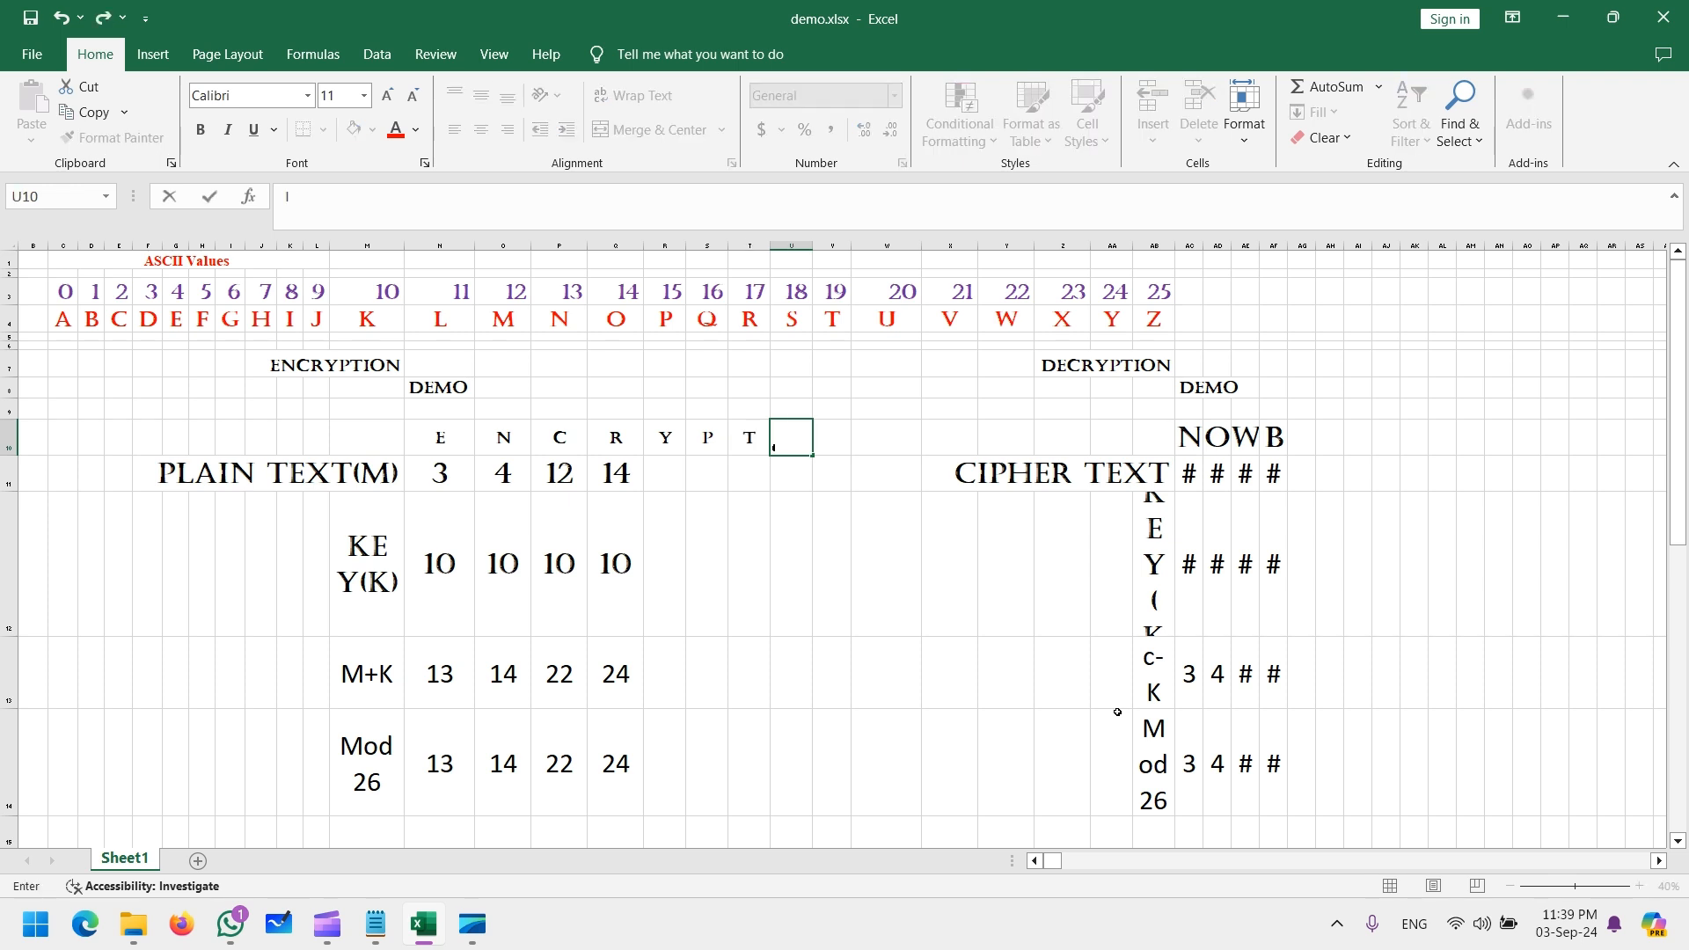
key(Right)
text(O)
key(Right)
text(N)
key(Right)
Format the ENCRYPTION letters in N10:W10 with red font colour and font size 48
key(Left)
key(Left)
key(Left)
key(Left)
key(Left)
key(Left)
key(Left)
key(Left)
key(Left)
key(Left)
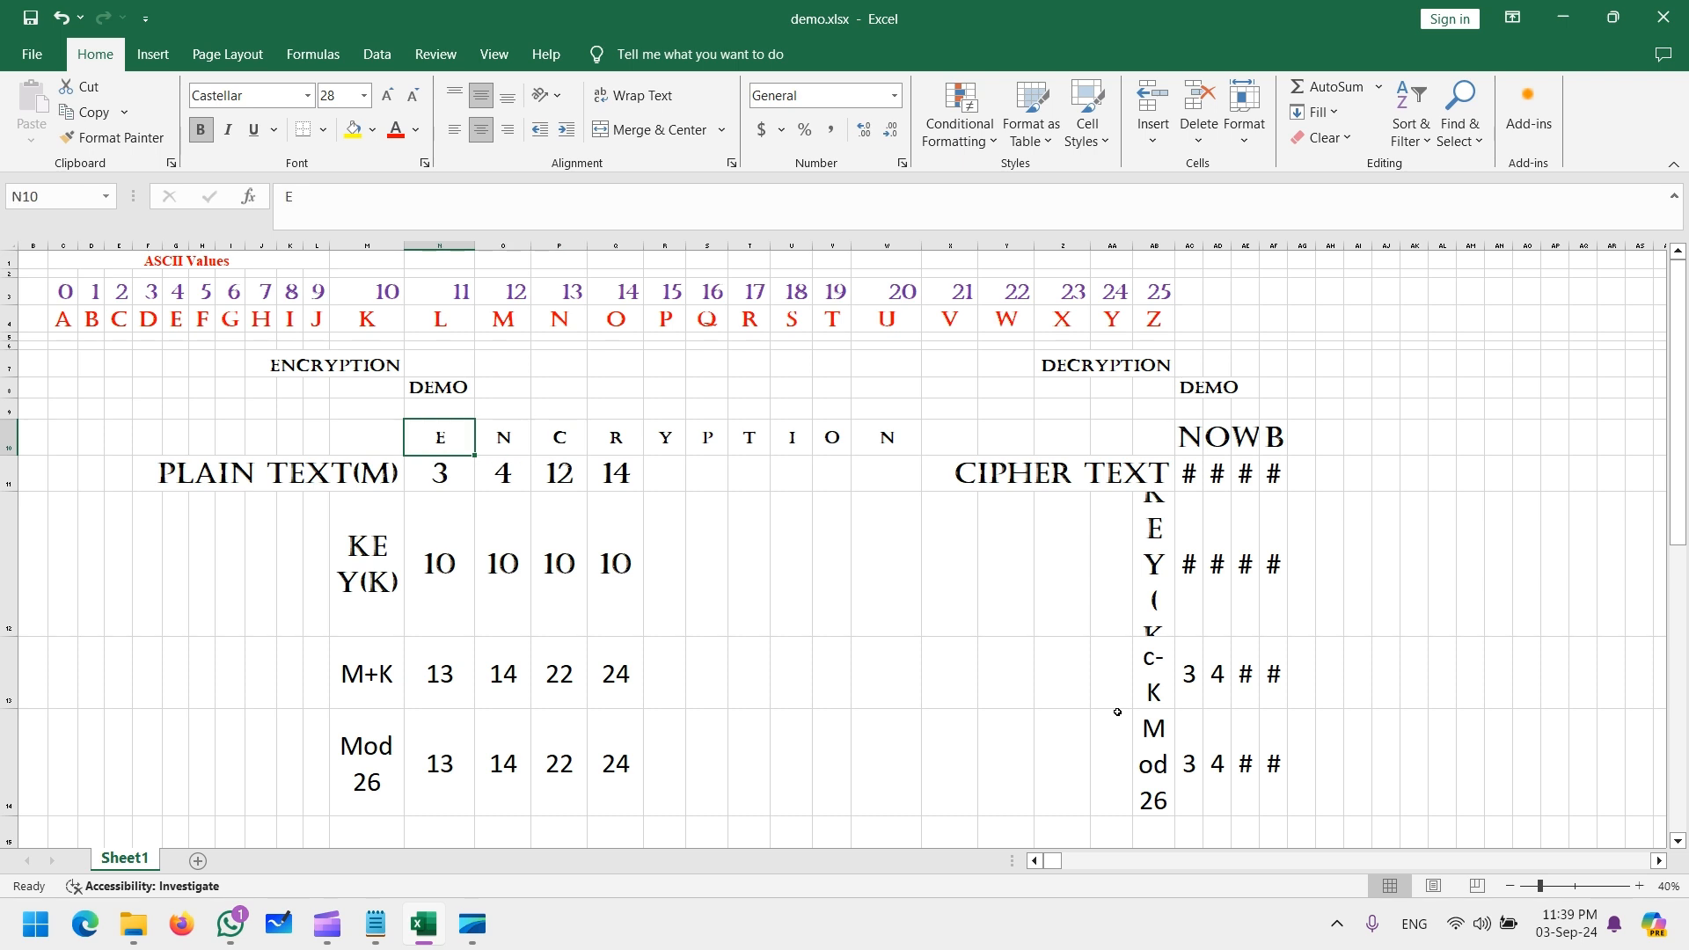
key(shift+Right)
key(shift+Right)
key(shift+Right)
key(shift+Right)
key(shift+Right)
key(shift+Right)
key(shift+Right)
key(shift+Right)
key(shift+Right)
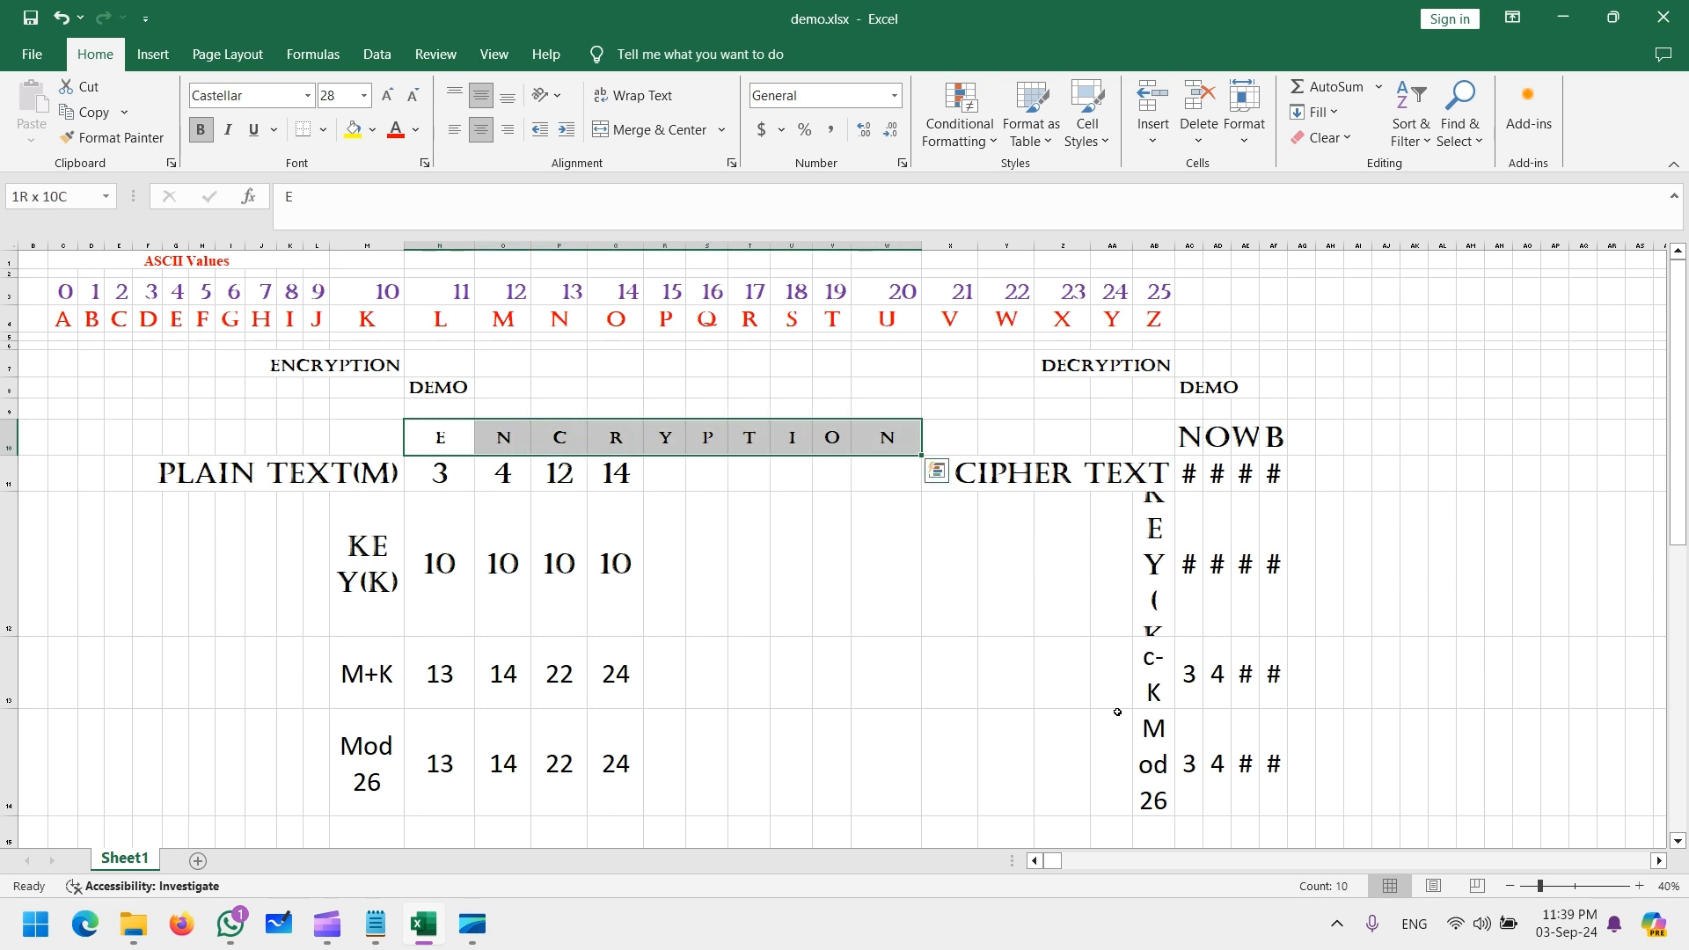
click(395, 130)
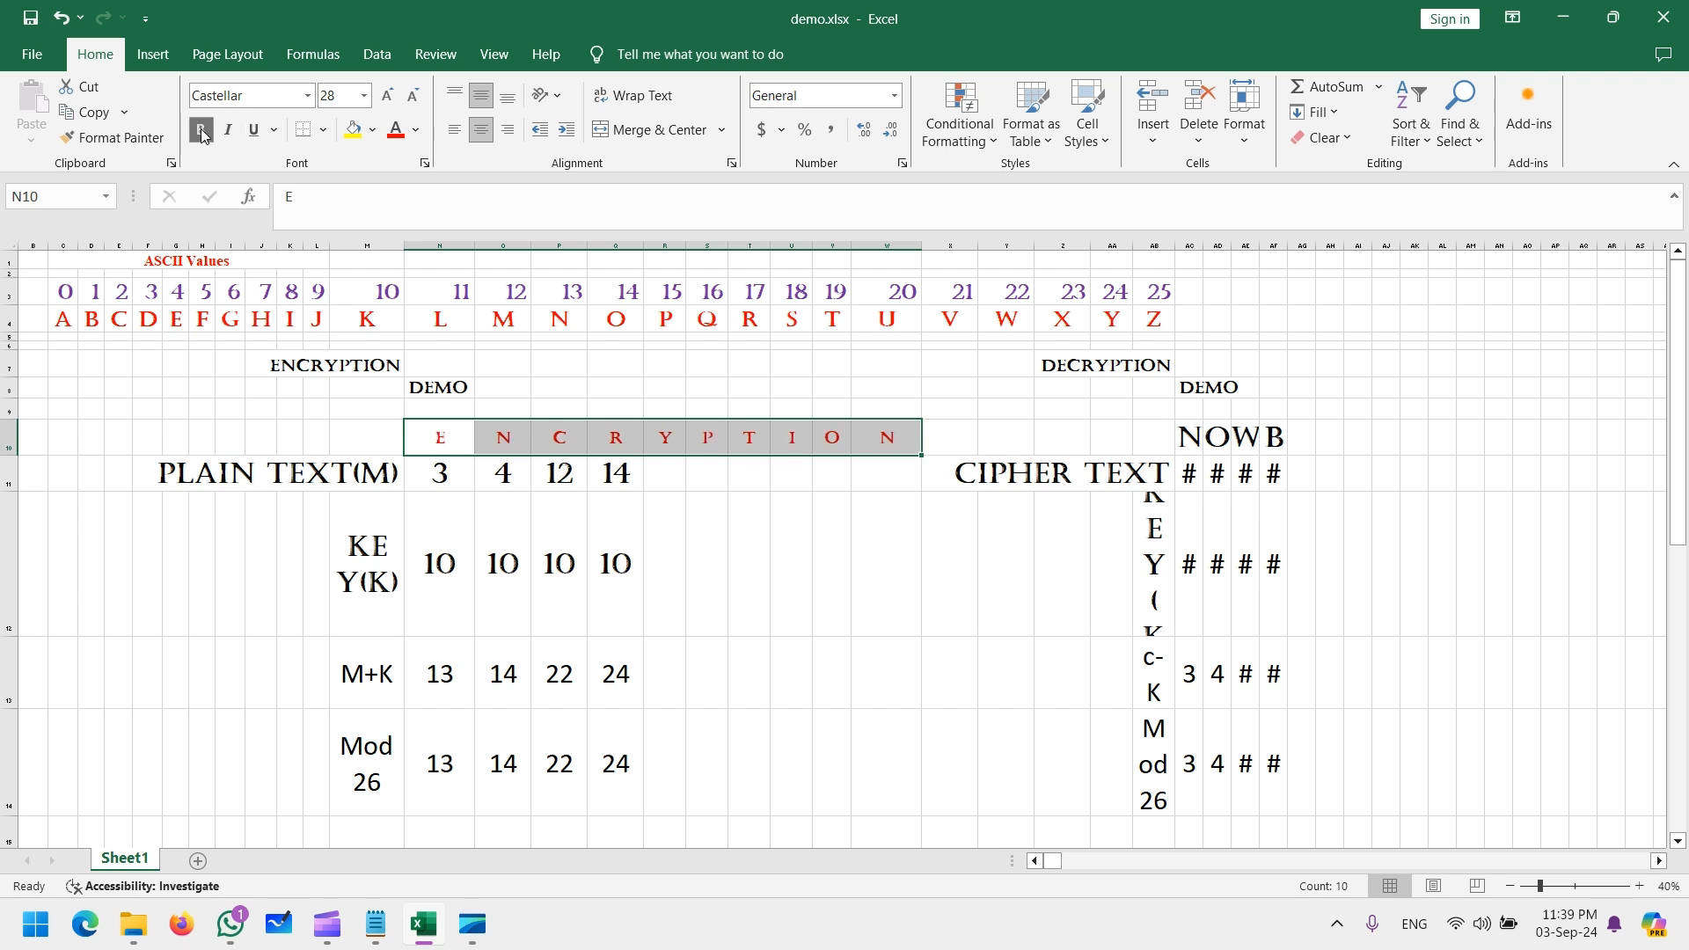
click(364, 95)
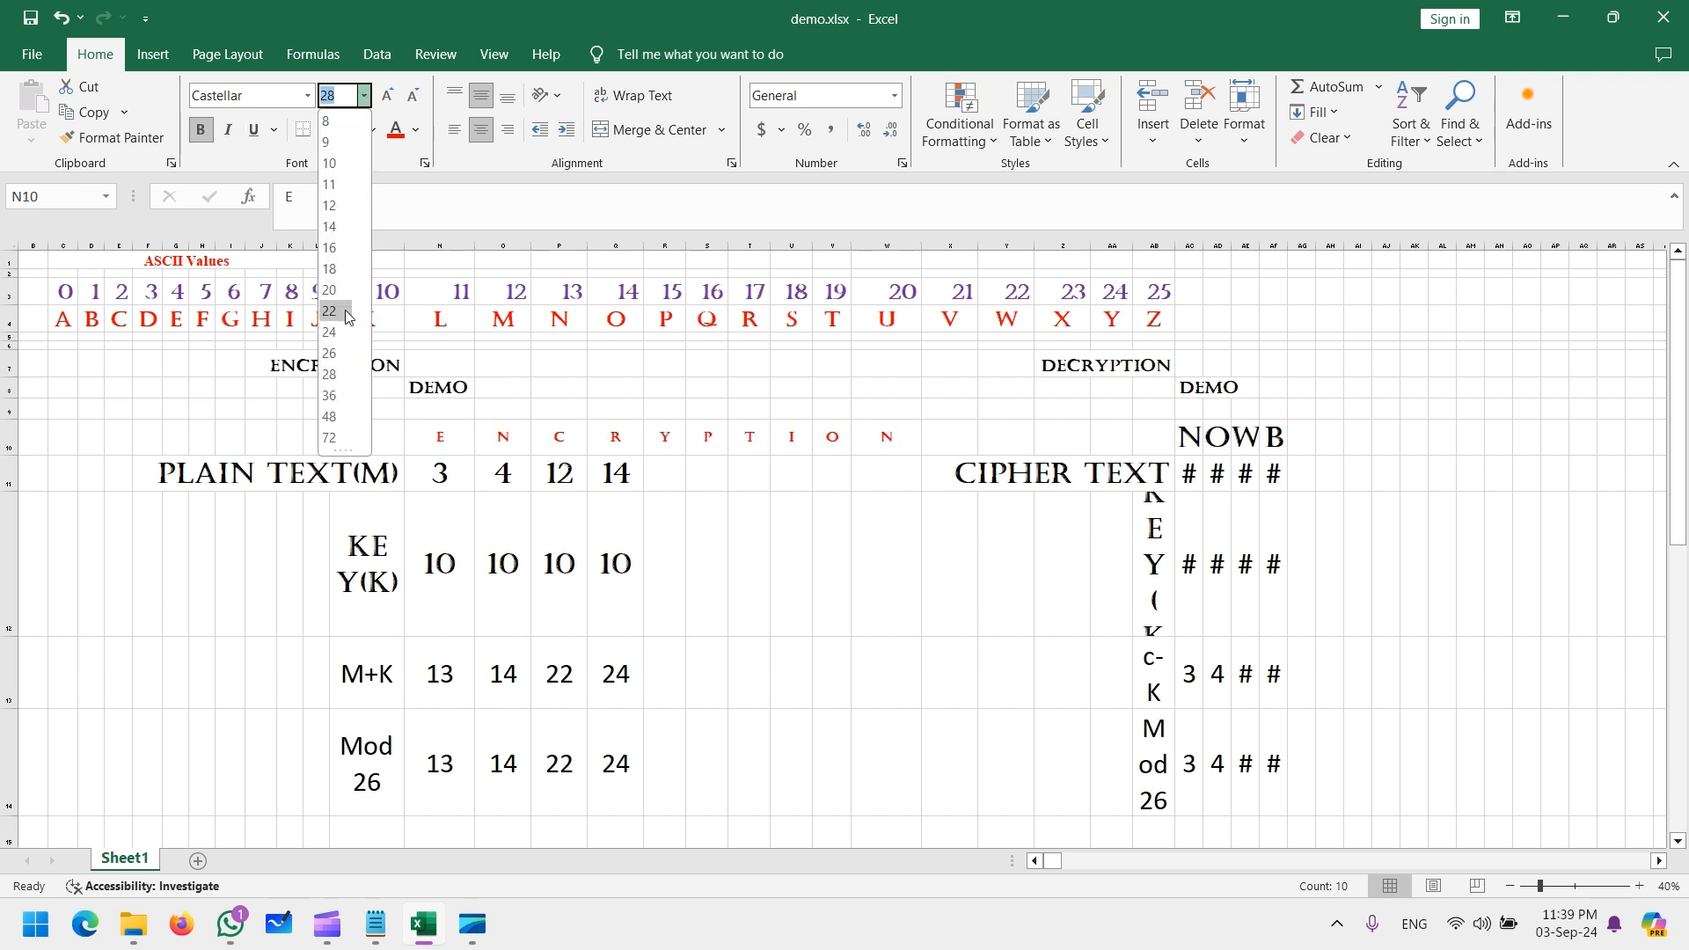
click(330, 416)
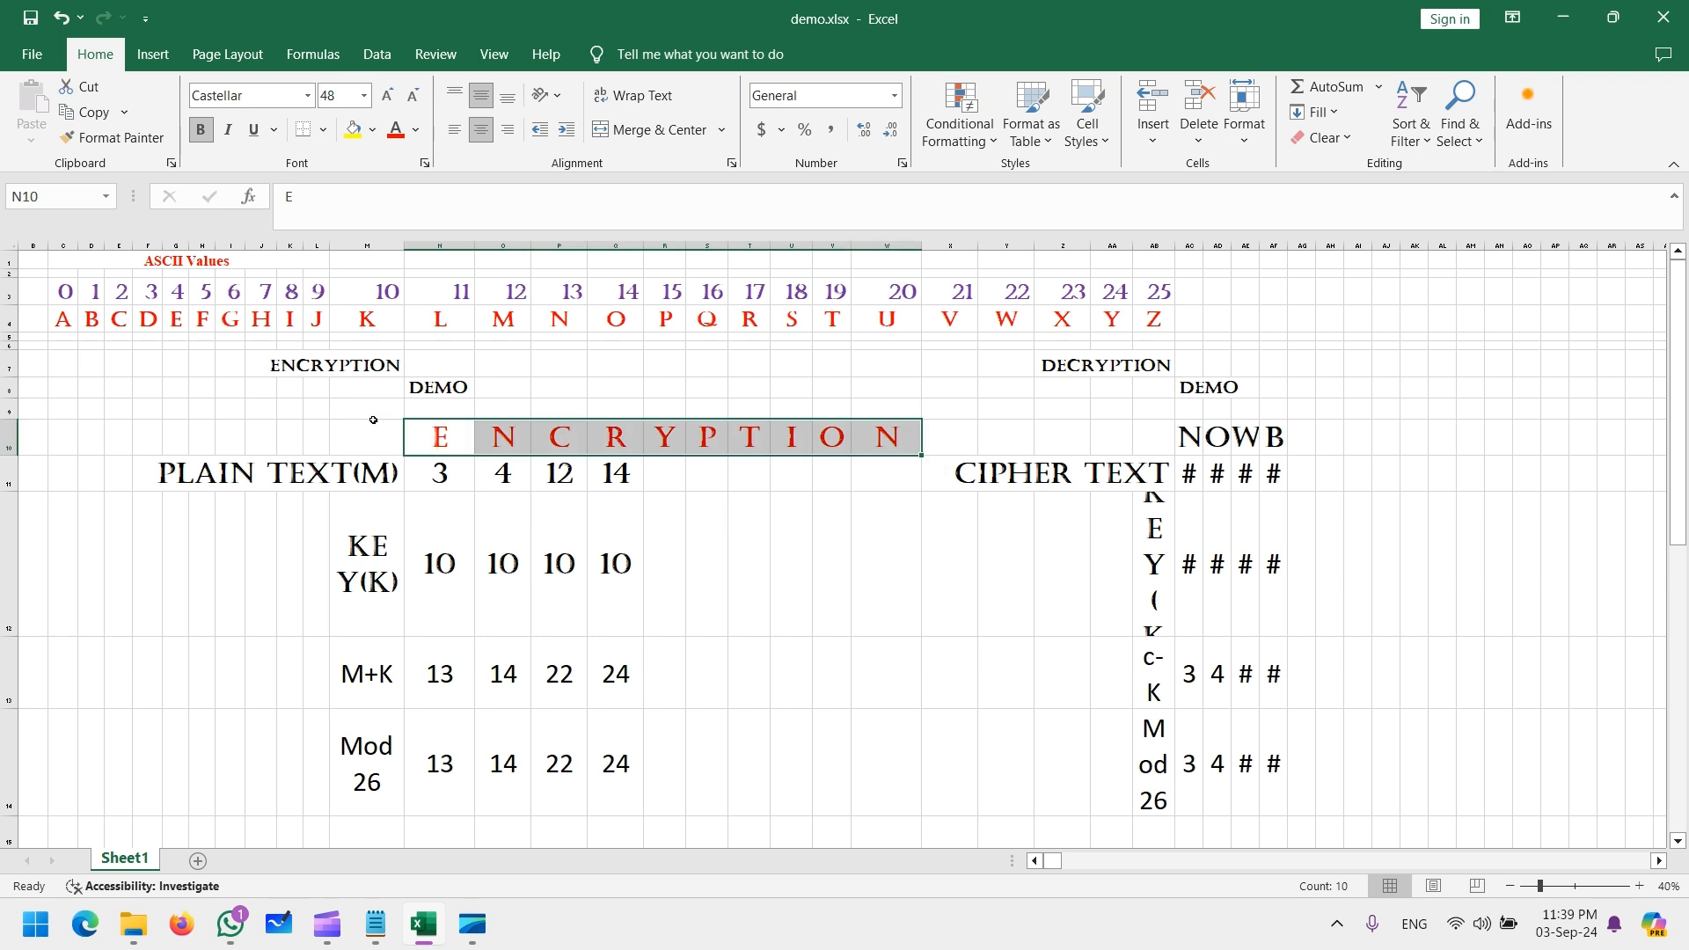
Set the first key value, in cell N12, to 18
click(444, 559)
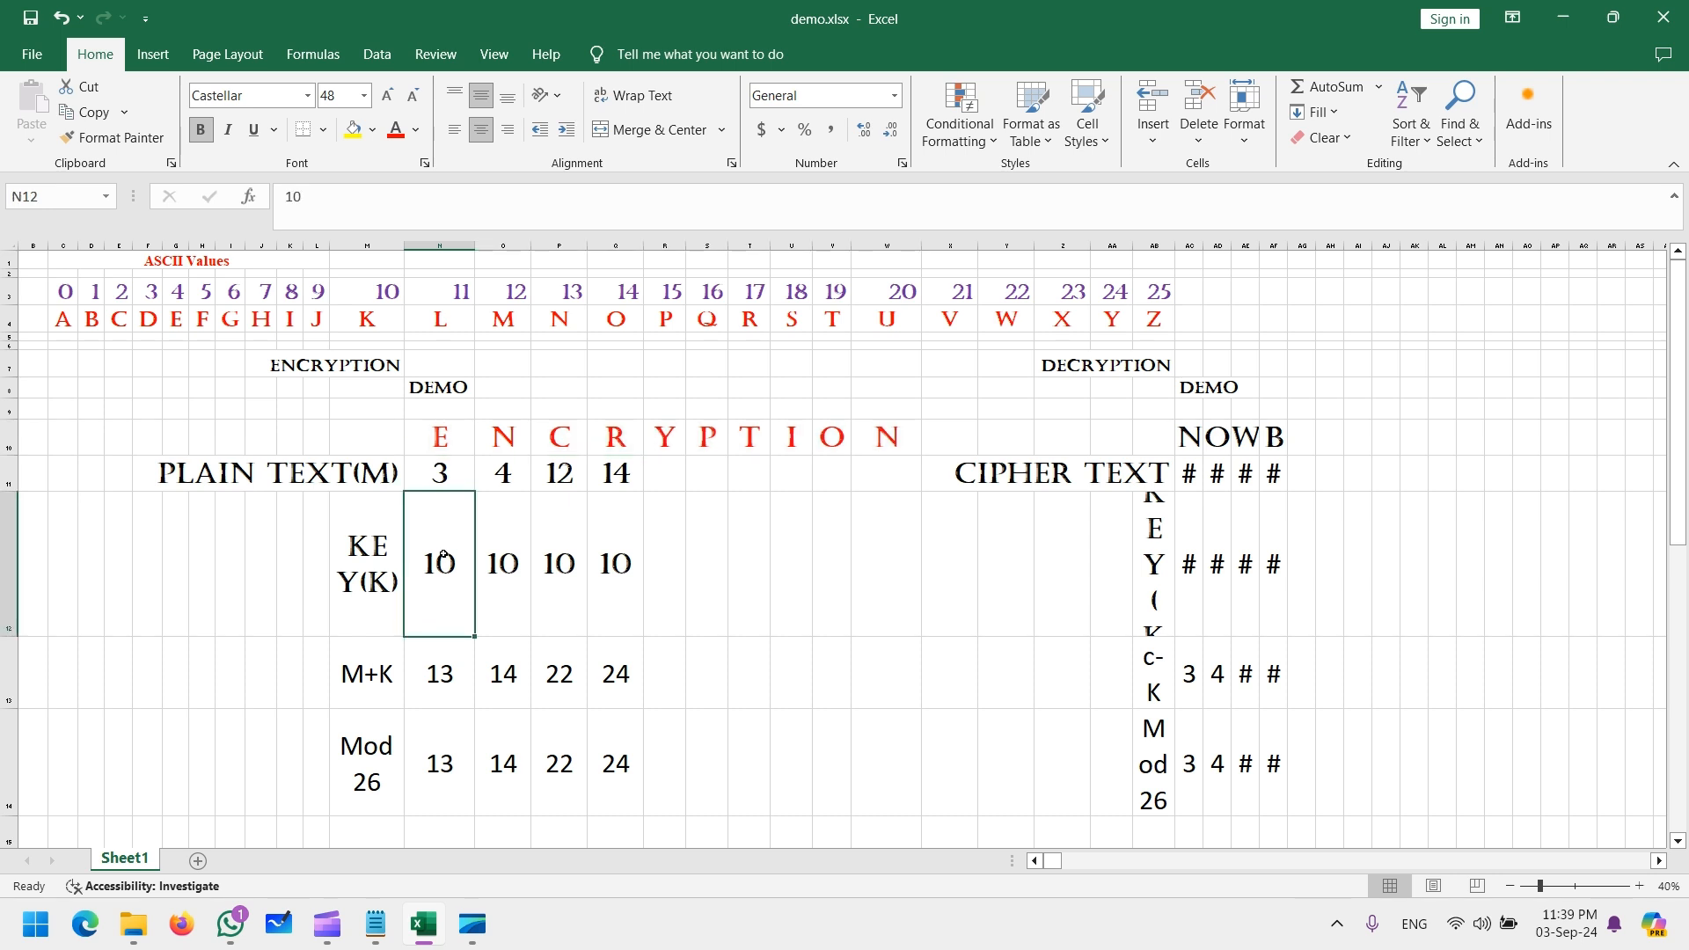
text(18)
key(Return)
Clear the old plaintext numbers in N11:Q11 and return to cell N11
key(Up)
key(Up)
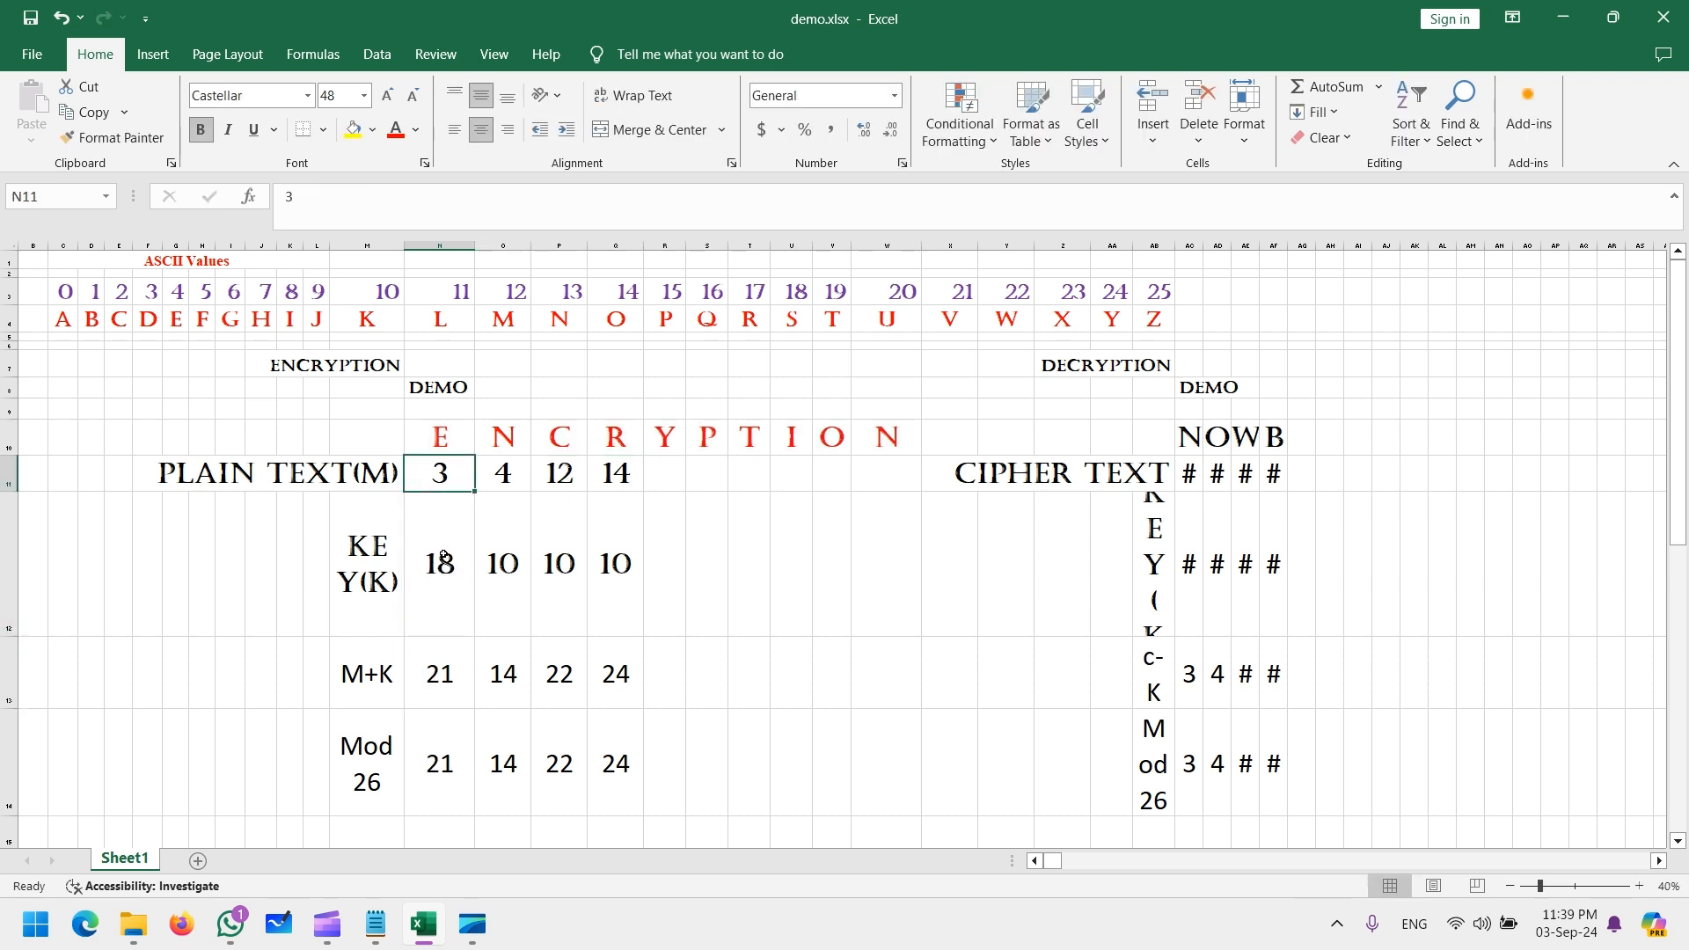
key(ctrl+shift+Right)
key(Delete)
key(Down)
key(Down)
key(Down)
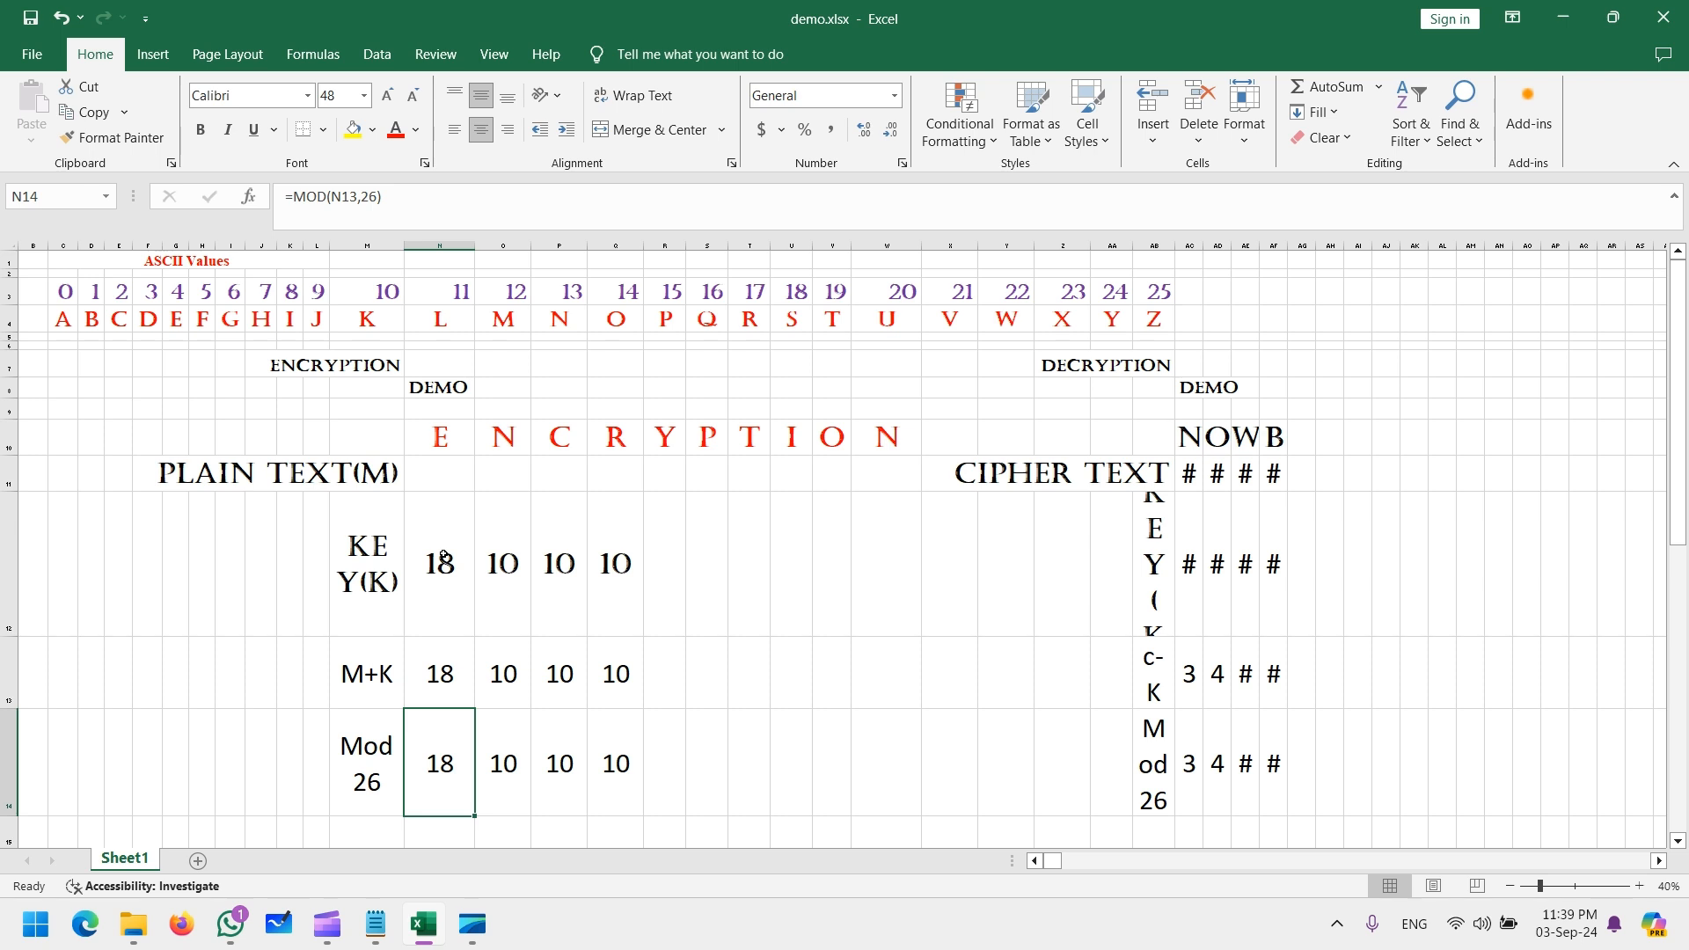
key(Up)
key(Up)
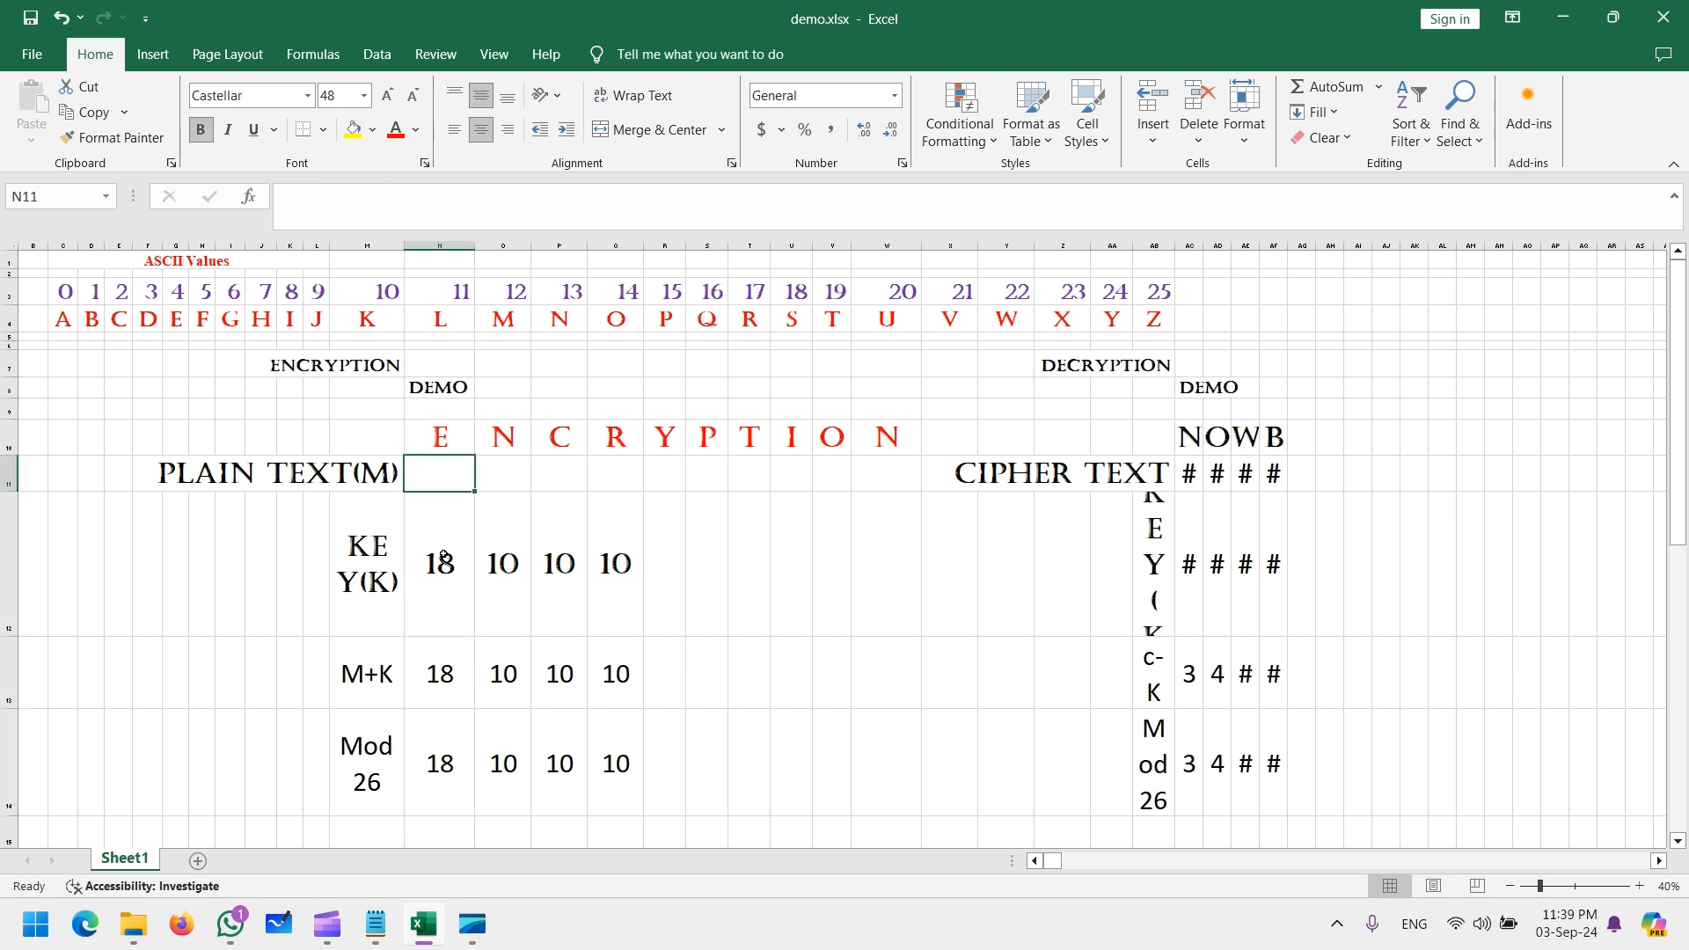
Enter the plaintext numbers 4, 13, 2, 17, 24, 15, 19, 9, 14 and 13 across N11:W11 and autofit column V
key(Up)
text(4)
key(Tab)
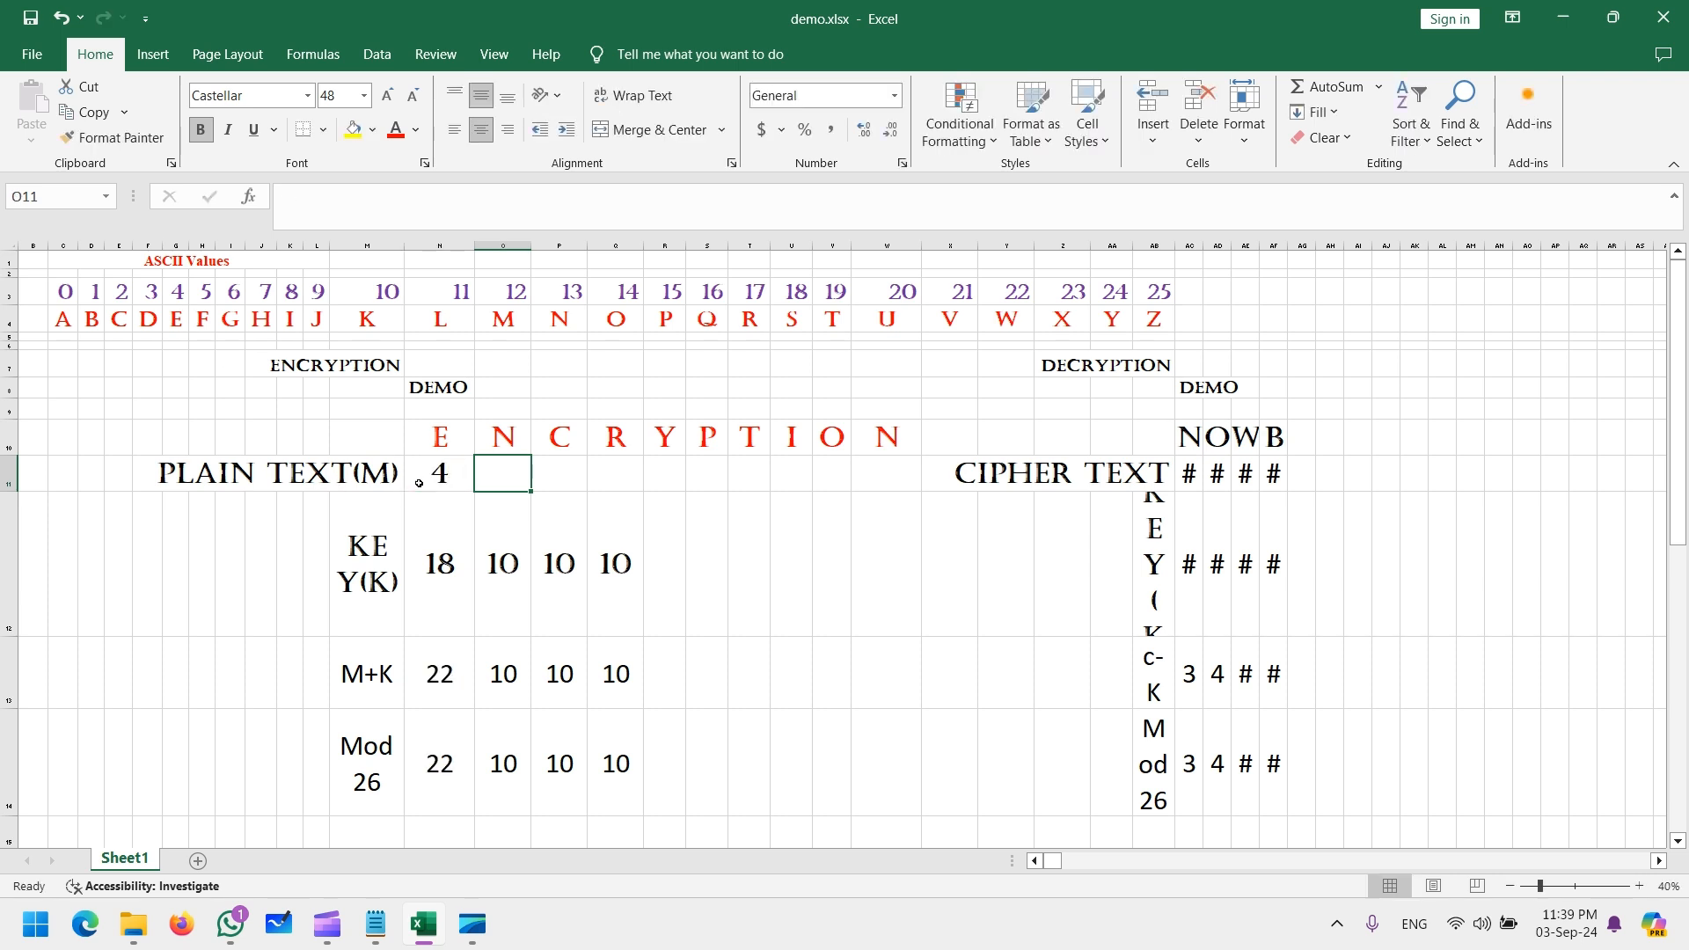
text(13)
key(Tab)
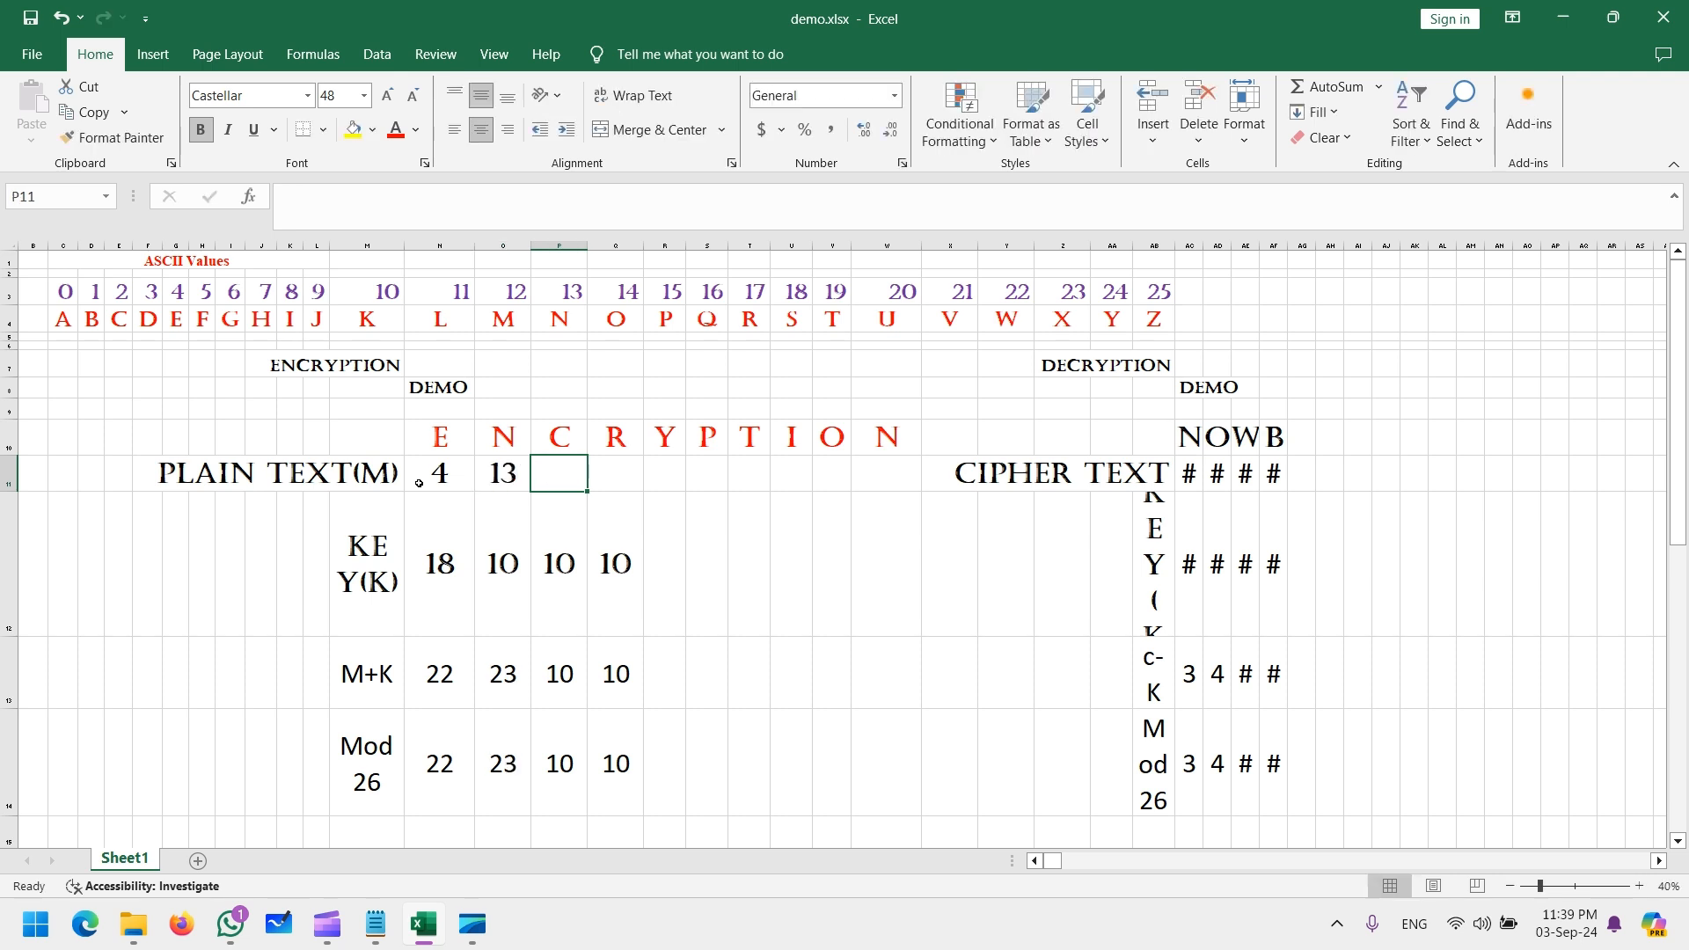
text(2)
key(Tab)
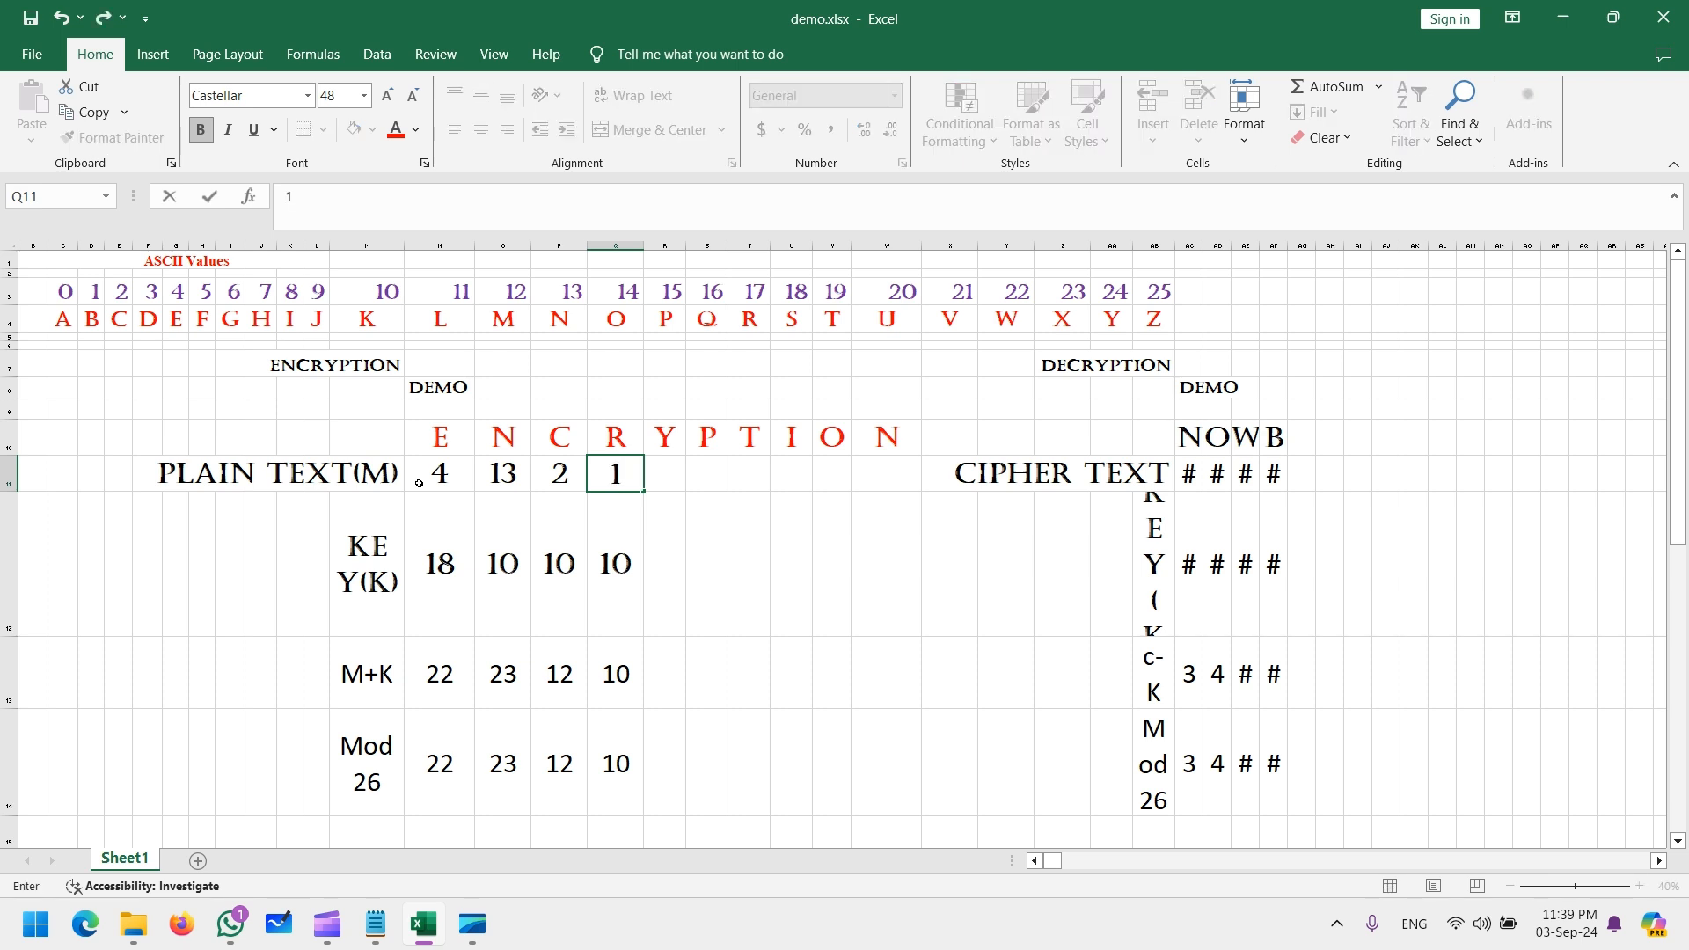
text(7)
key(Tab)
text(24)
key(Tab)
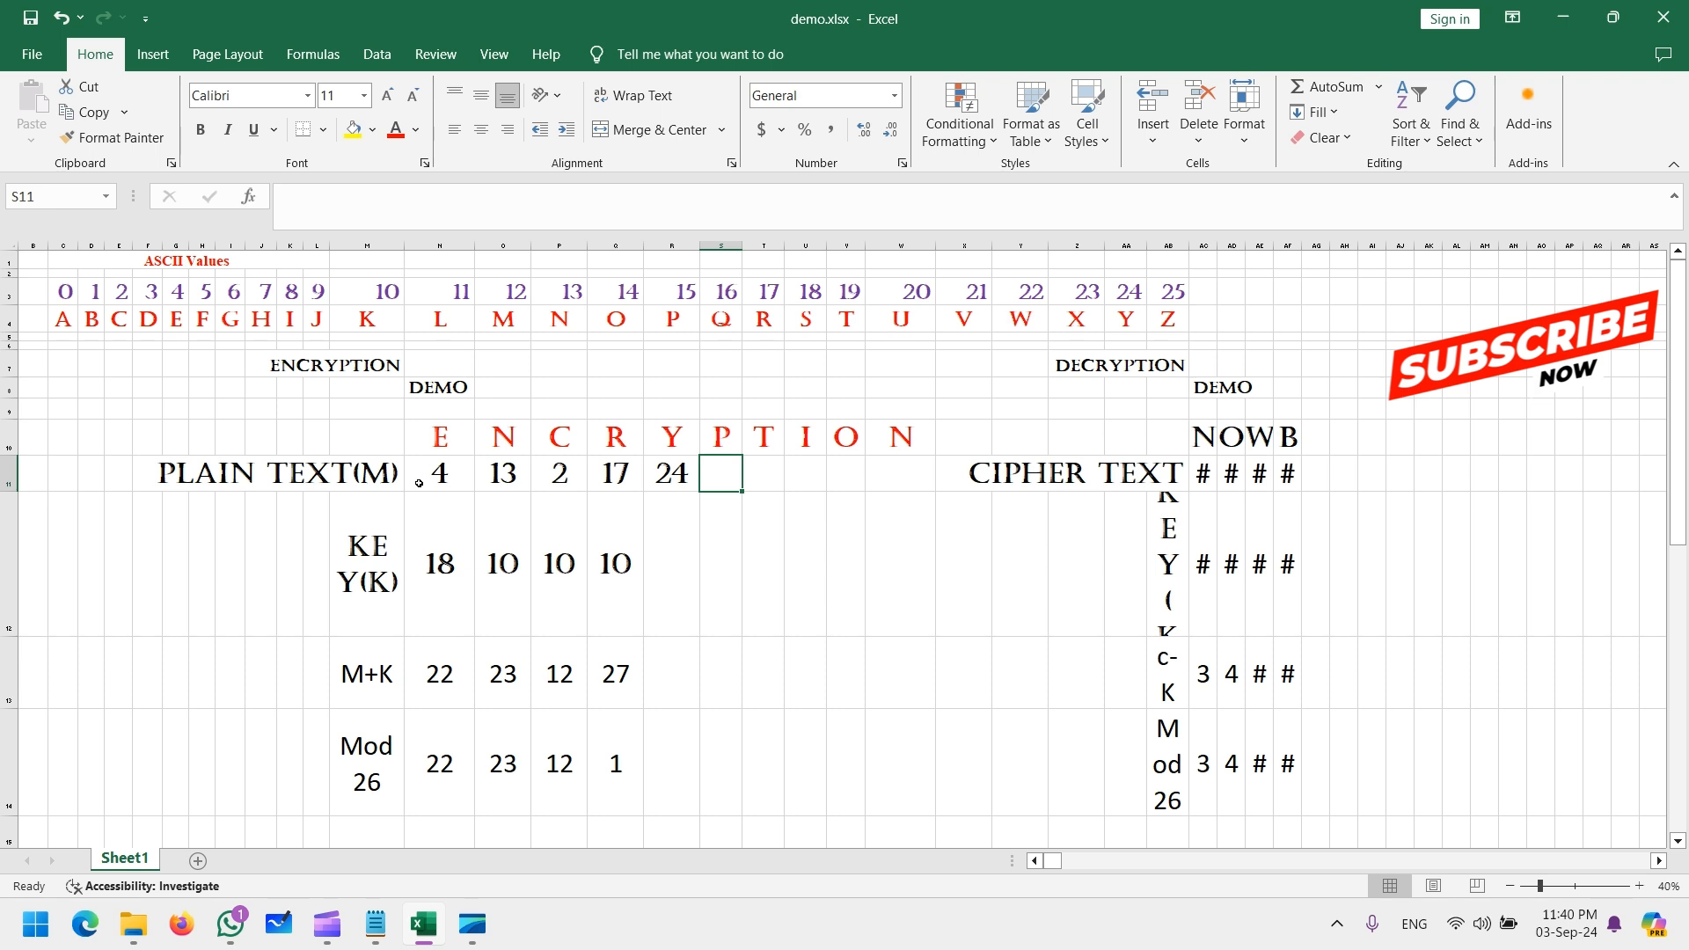
text(15)
key(Tab)
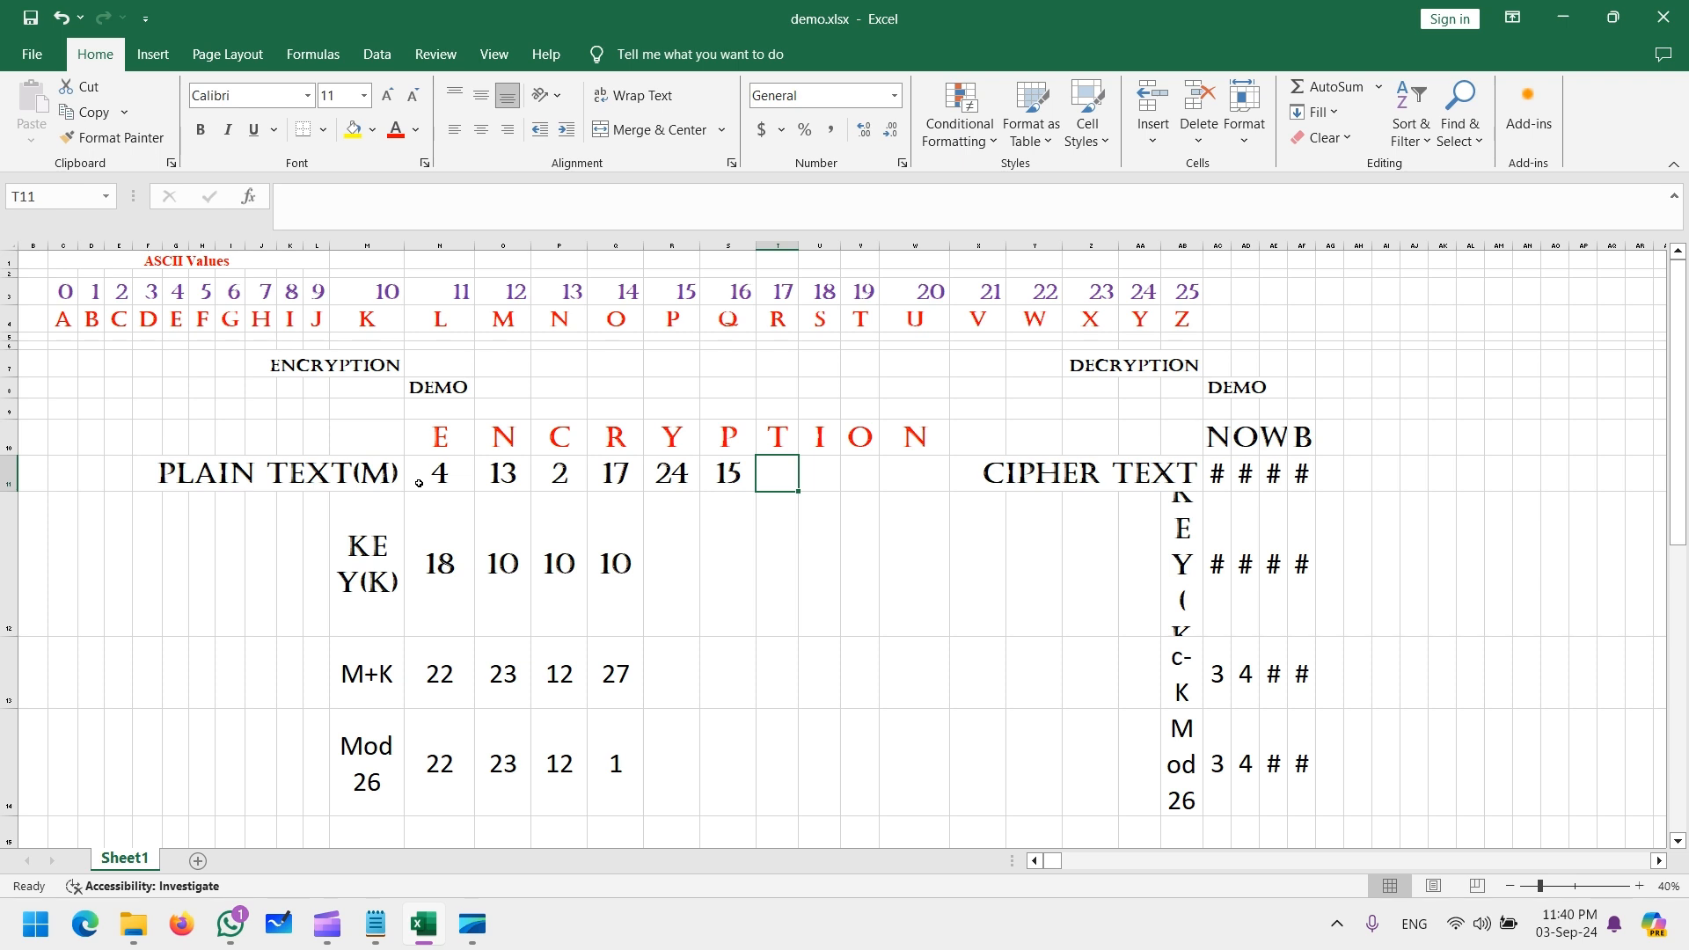
text(19)
key(Tab)
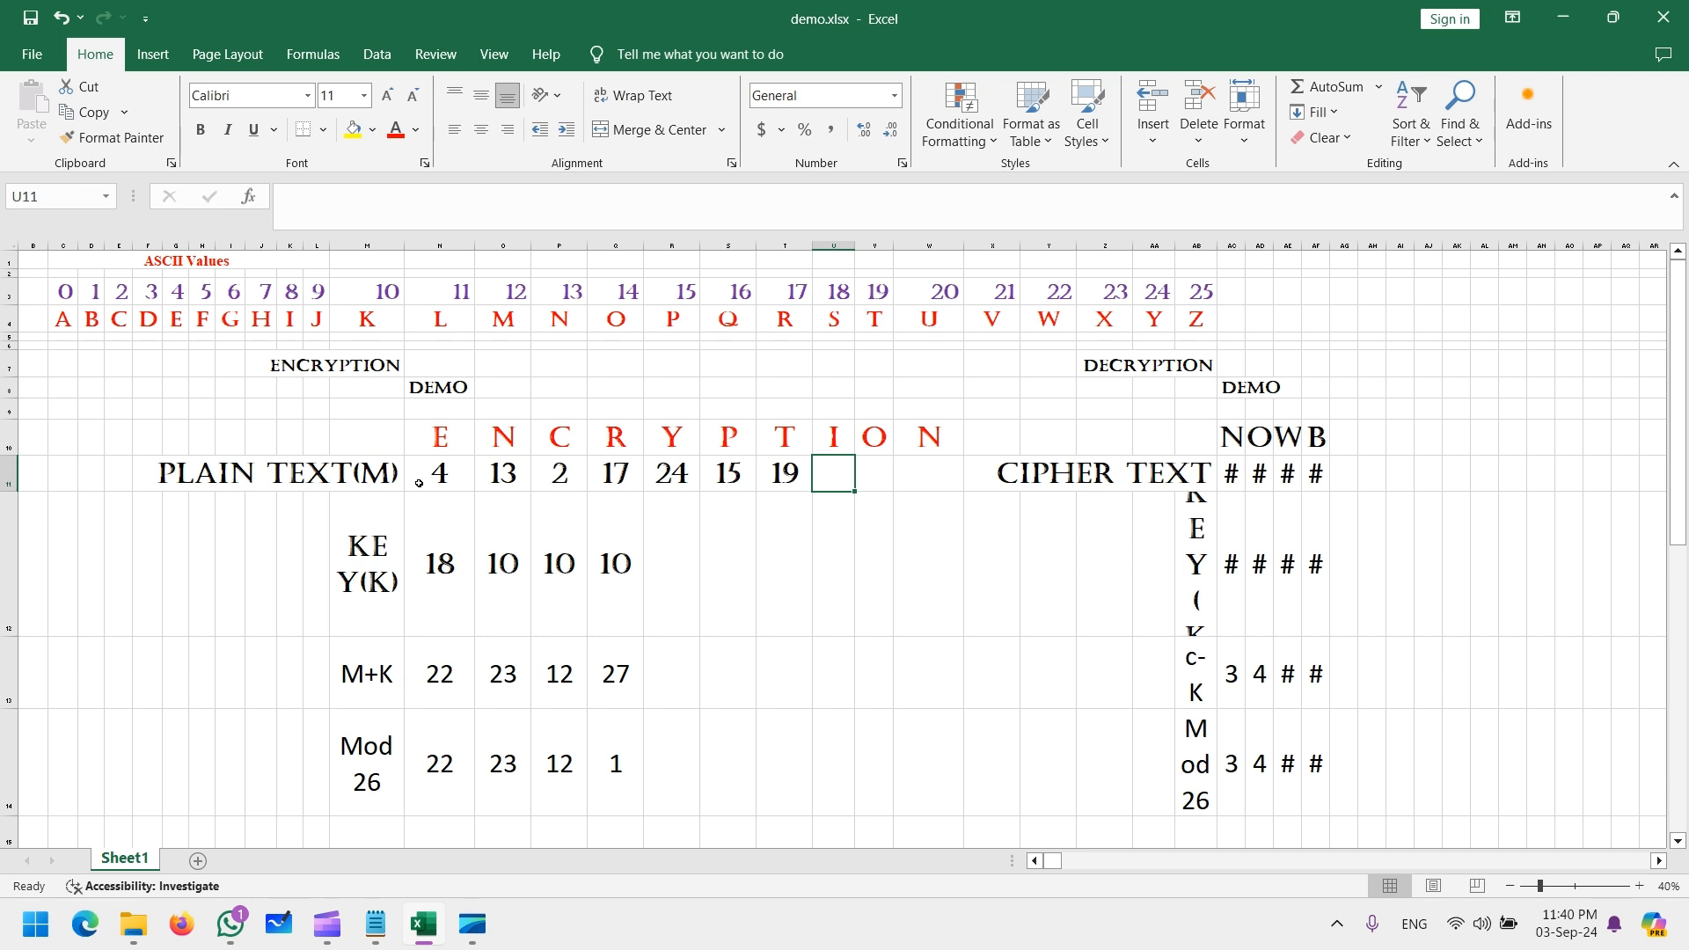
text(9)
key(Tab)
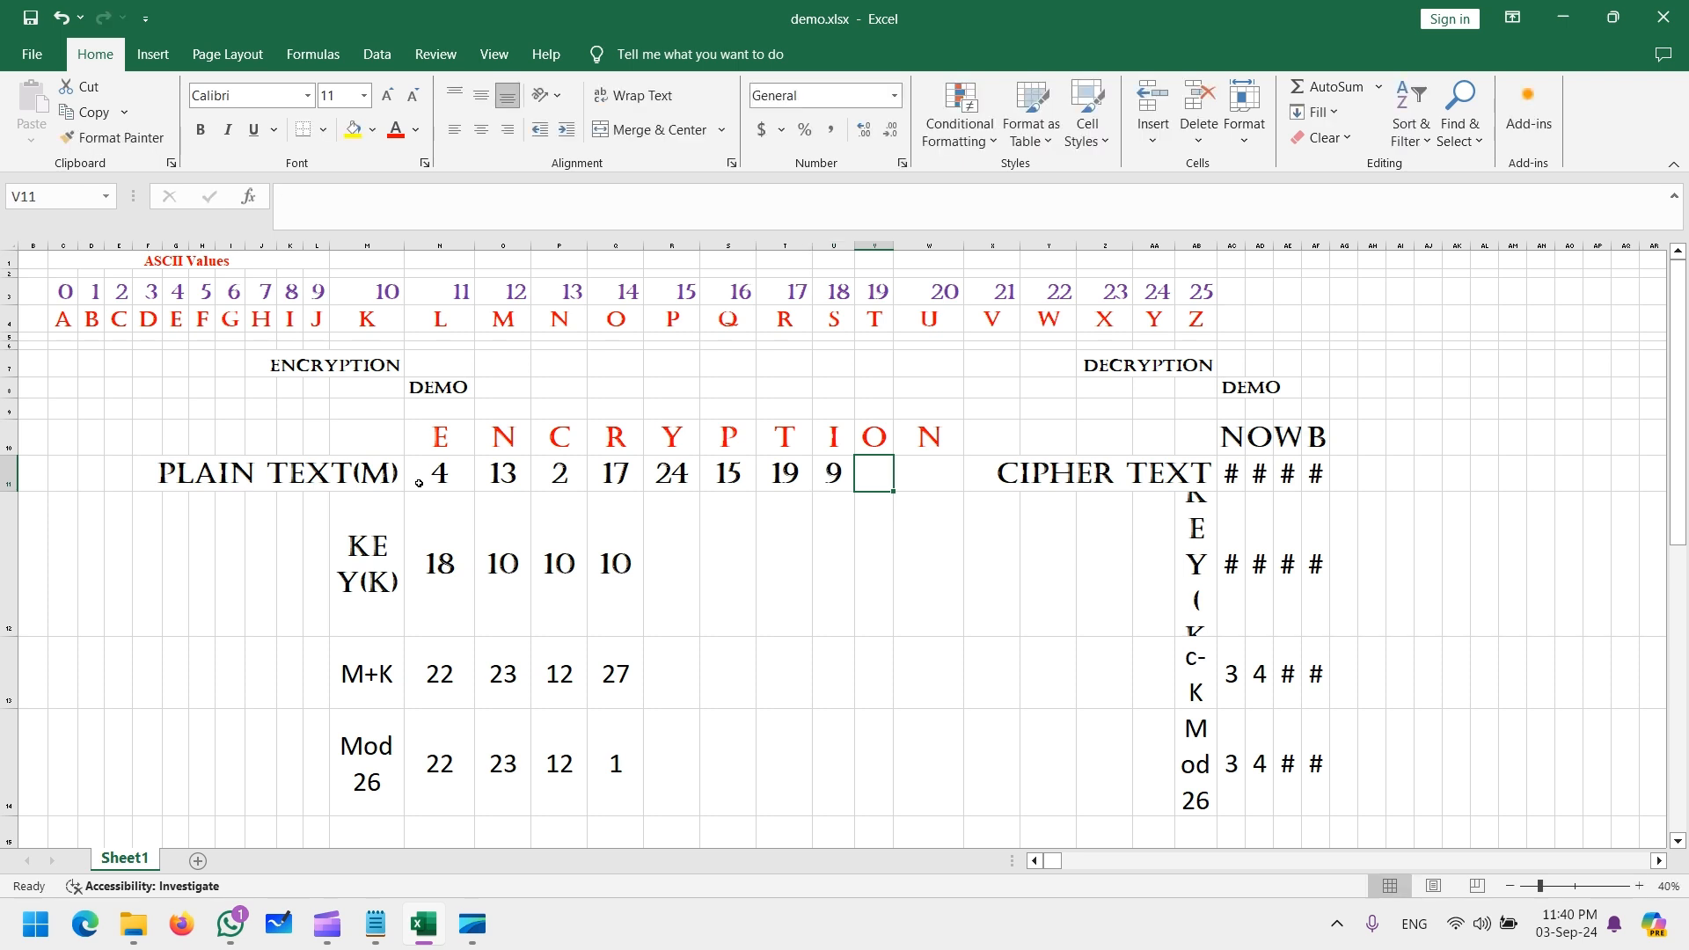
text(14)
key(Tab)
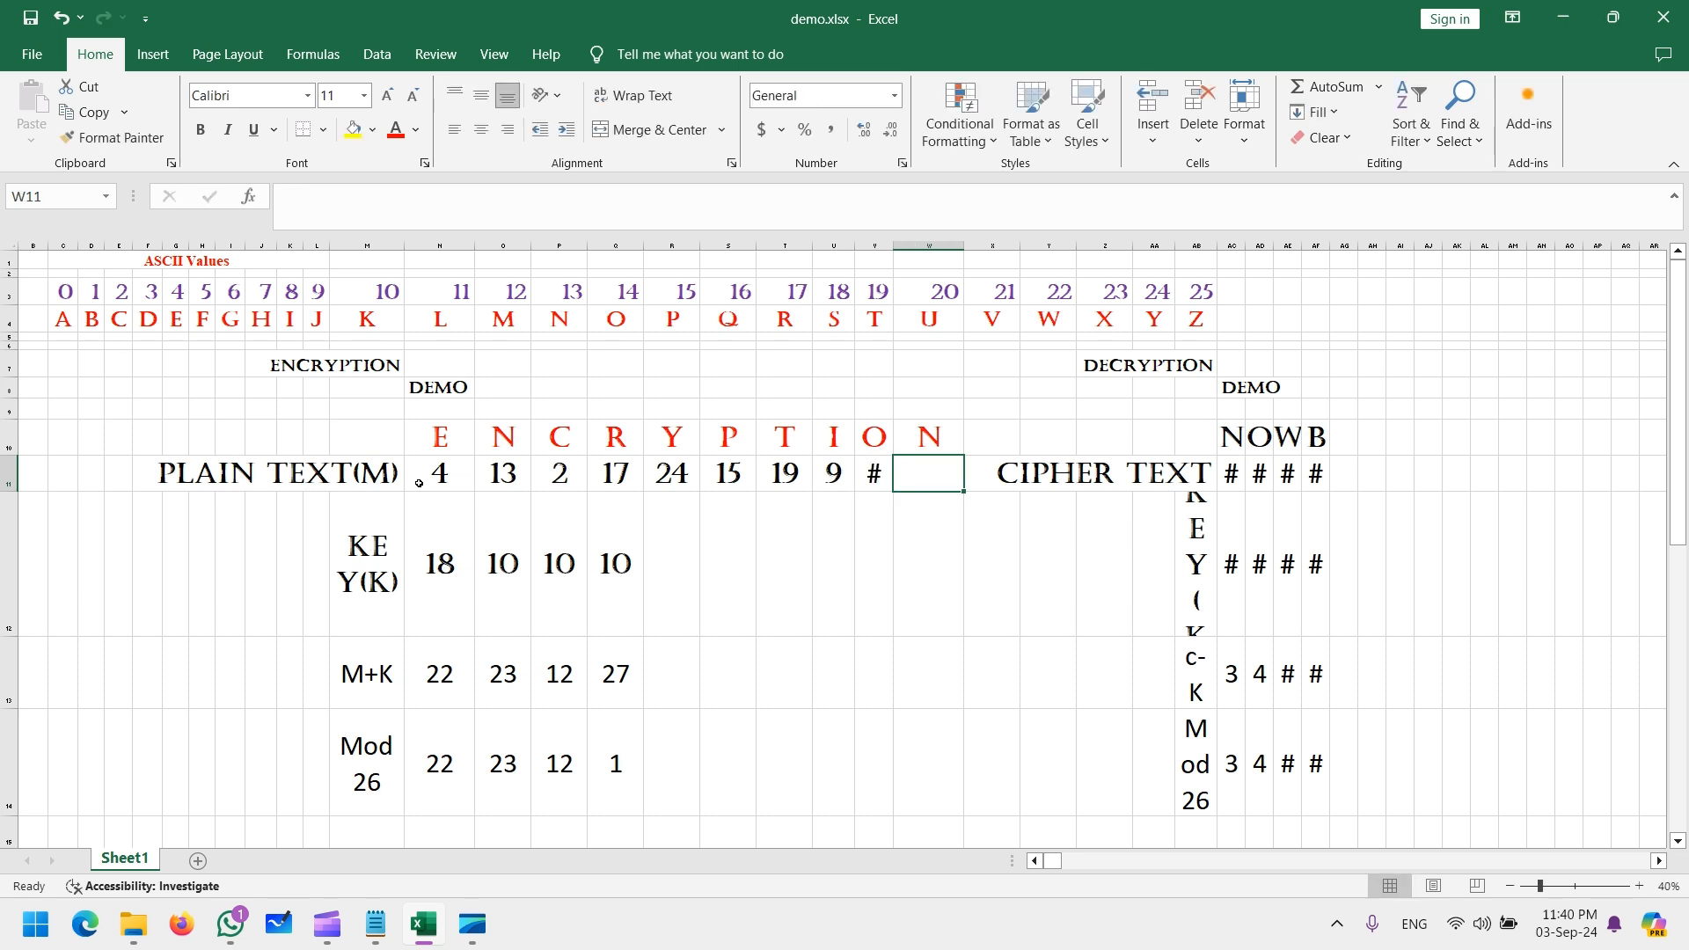
text(13)
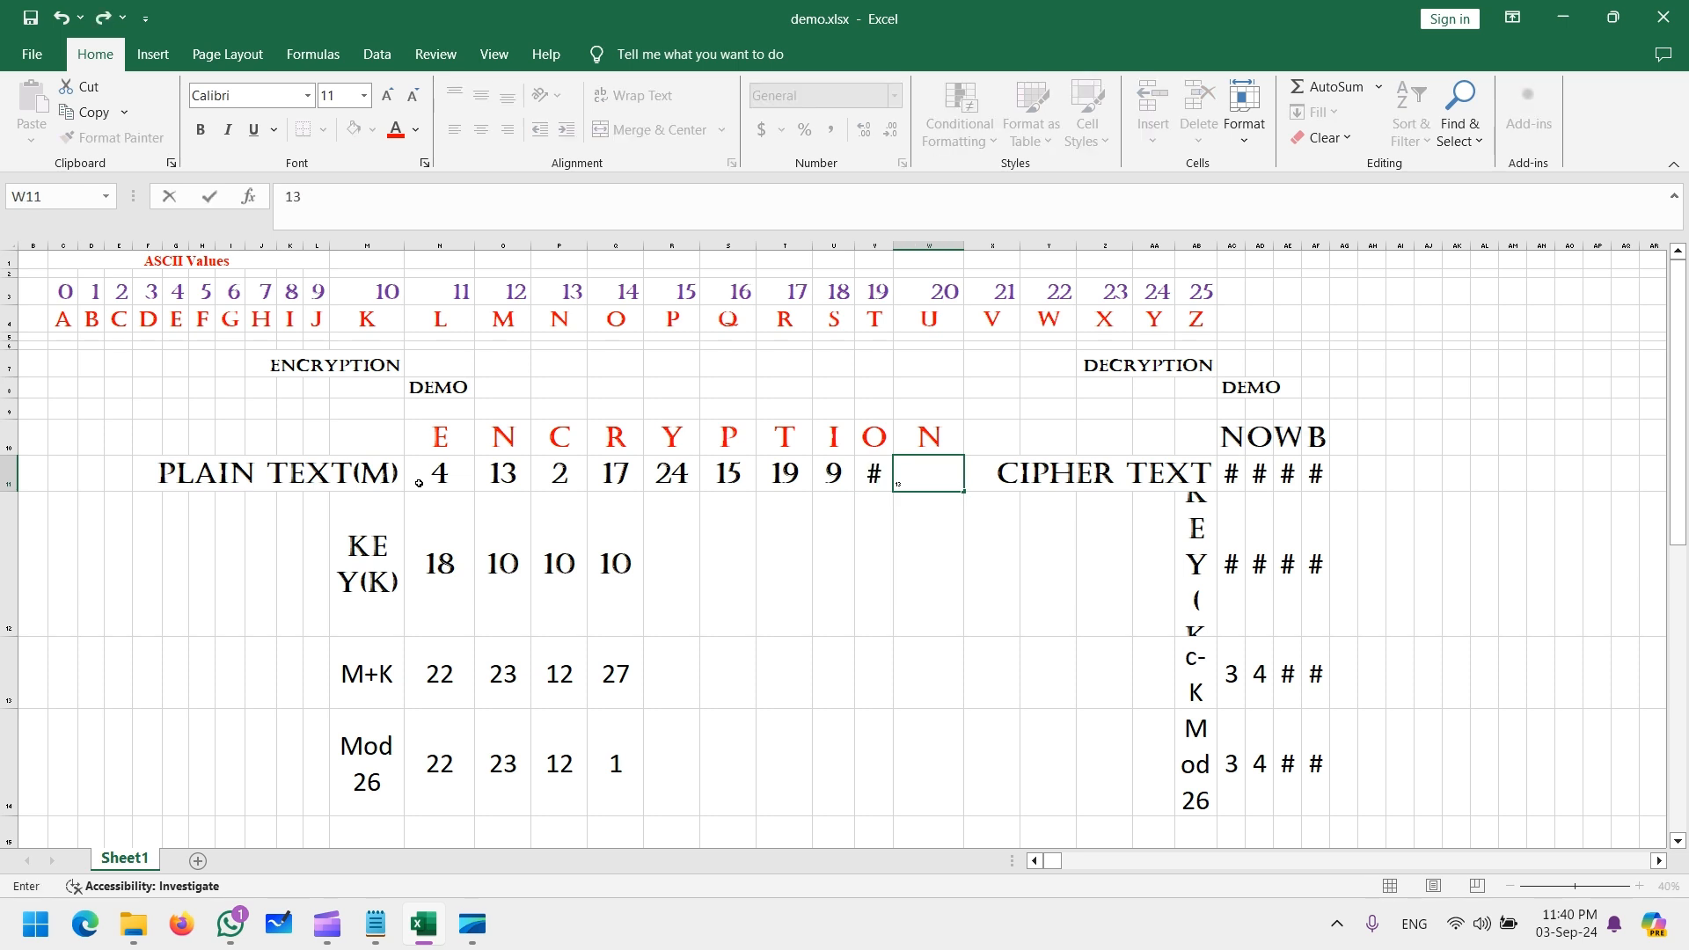
key(ctrl+Return)
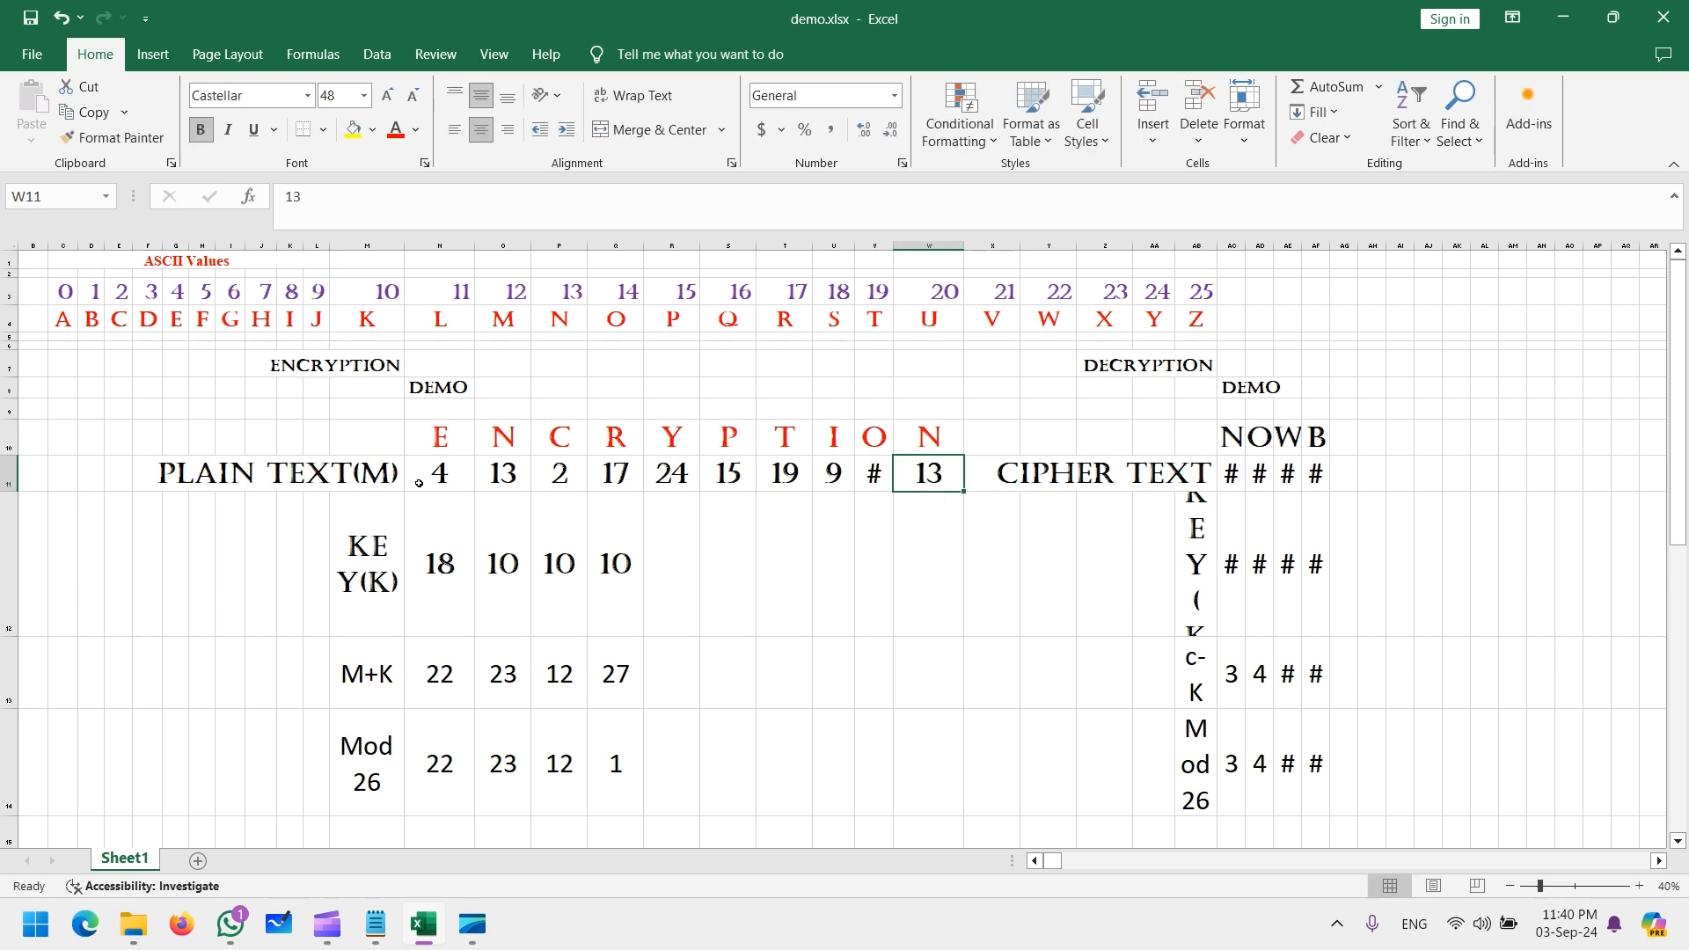
double_click(892, 245)
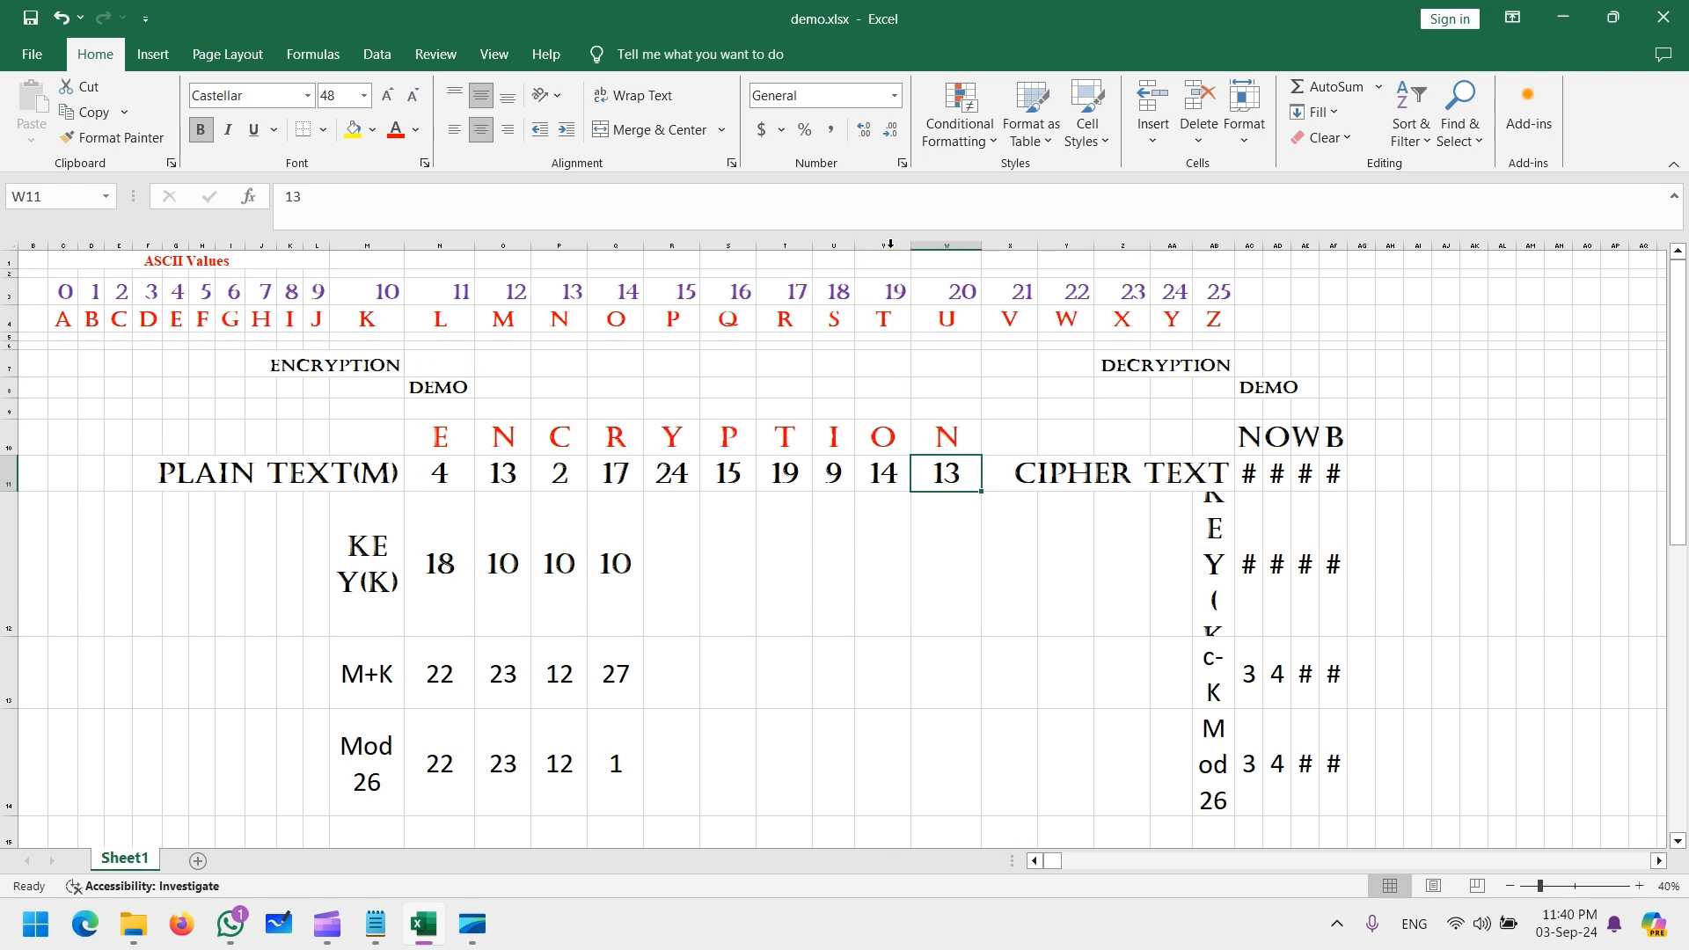
Fill the key 18 from N12 across to W12, and fit the layout by widening column AB and shortening row 12
click(445, 584)
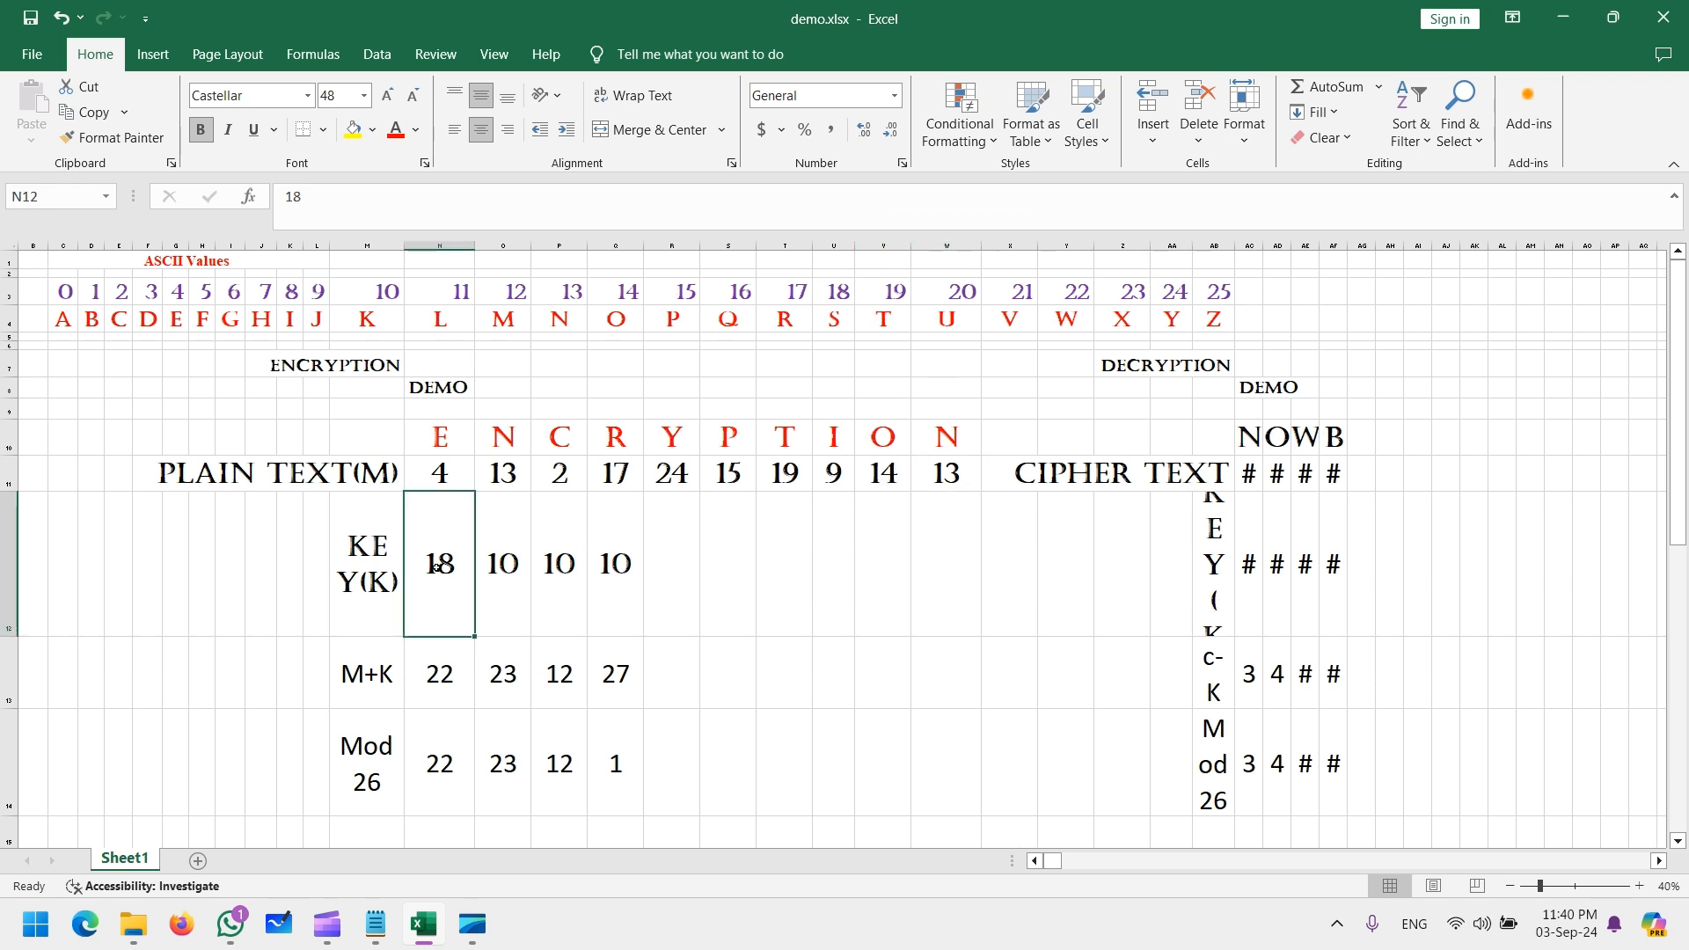
drag(484, 634, 961, 631)
drag(1235, 245, 1330, 245)
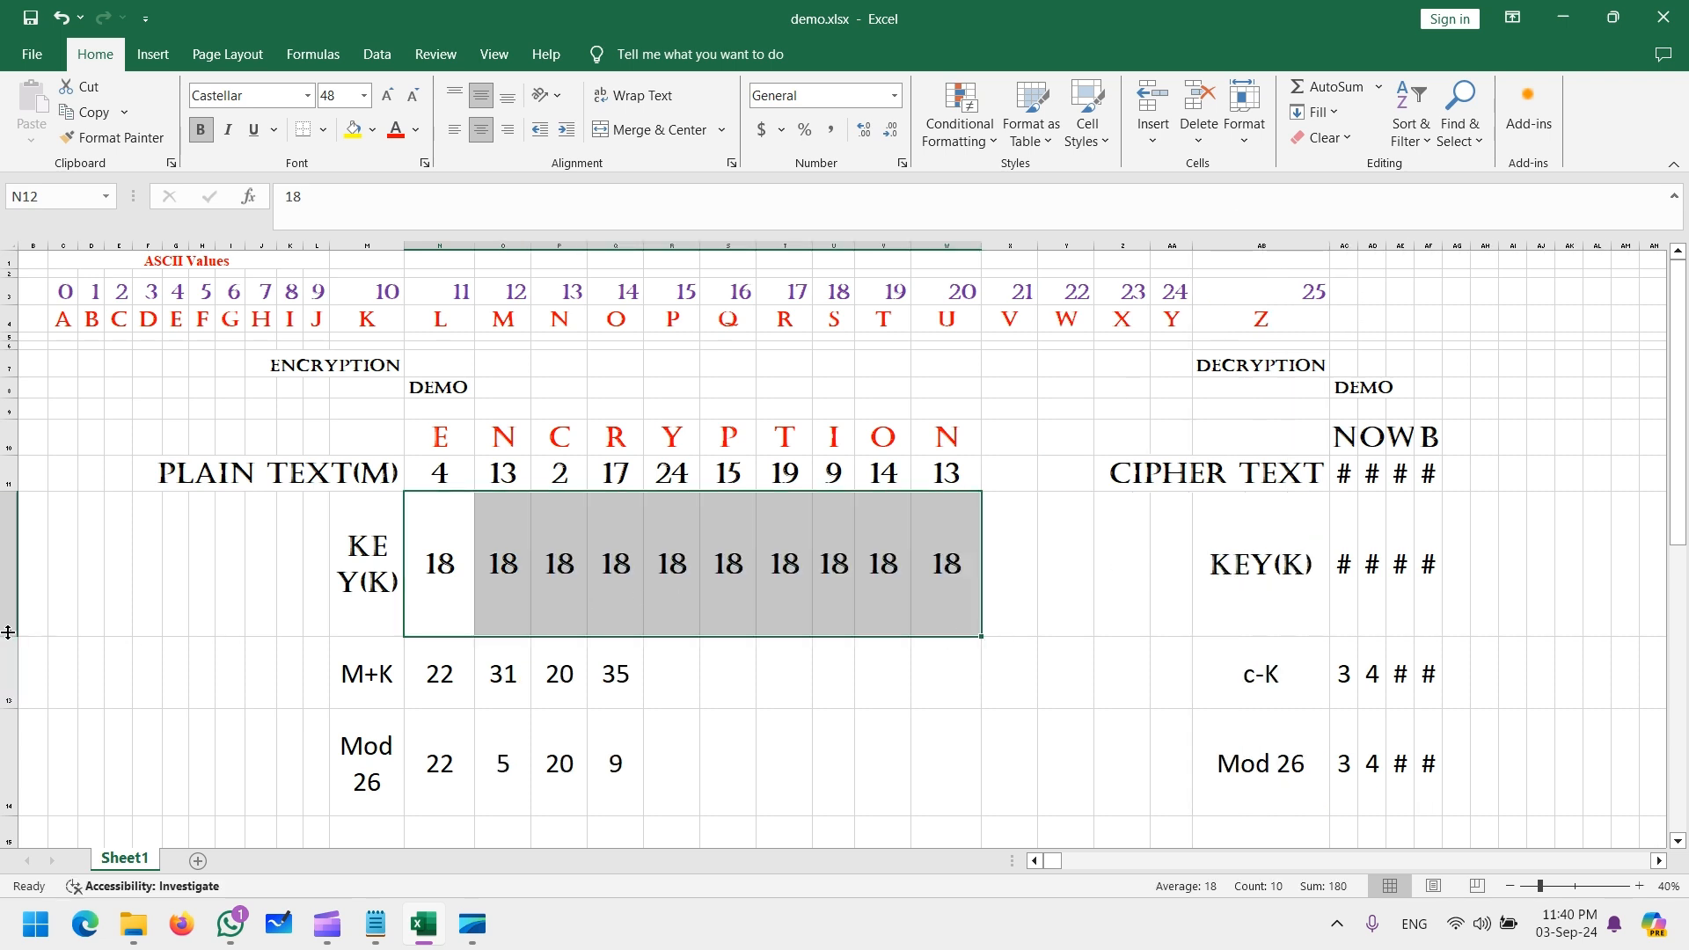
drag(7, 634, 7, 563)
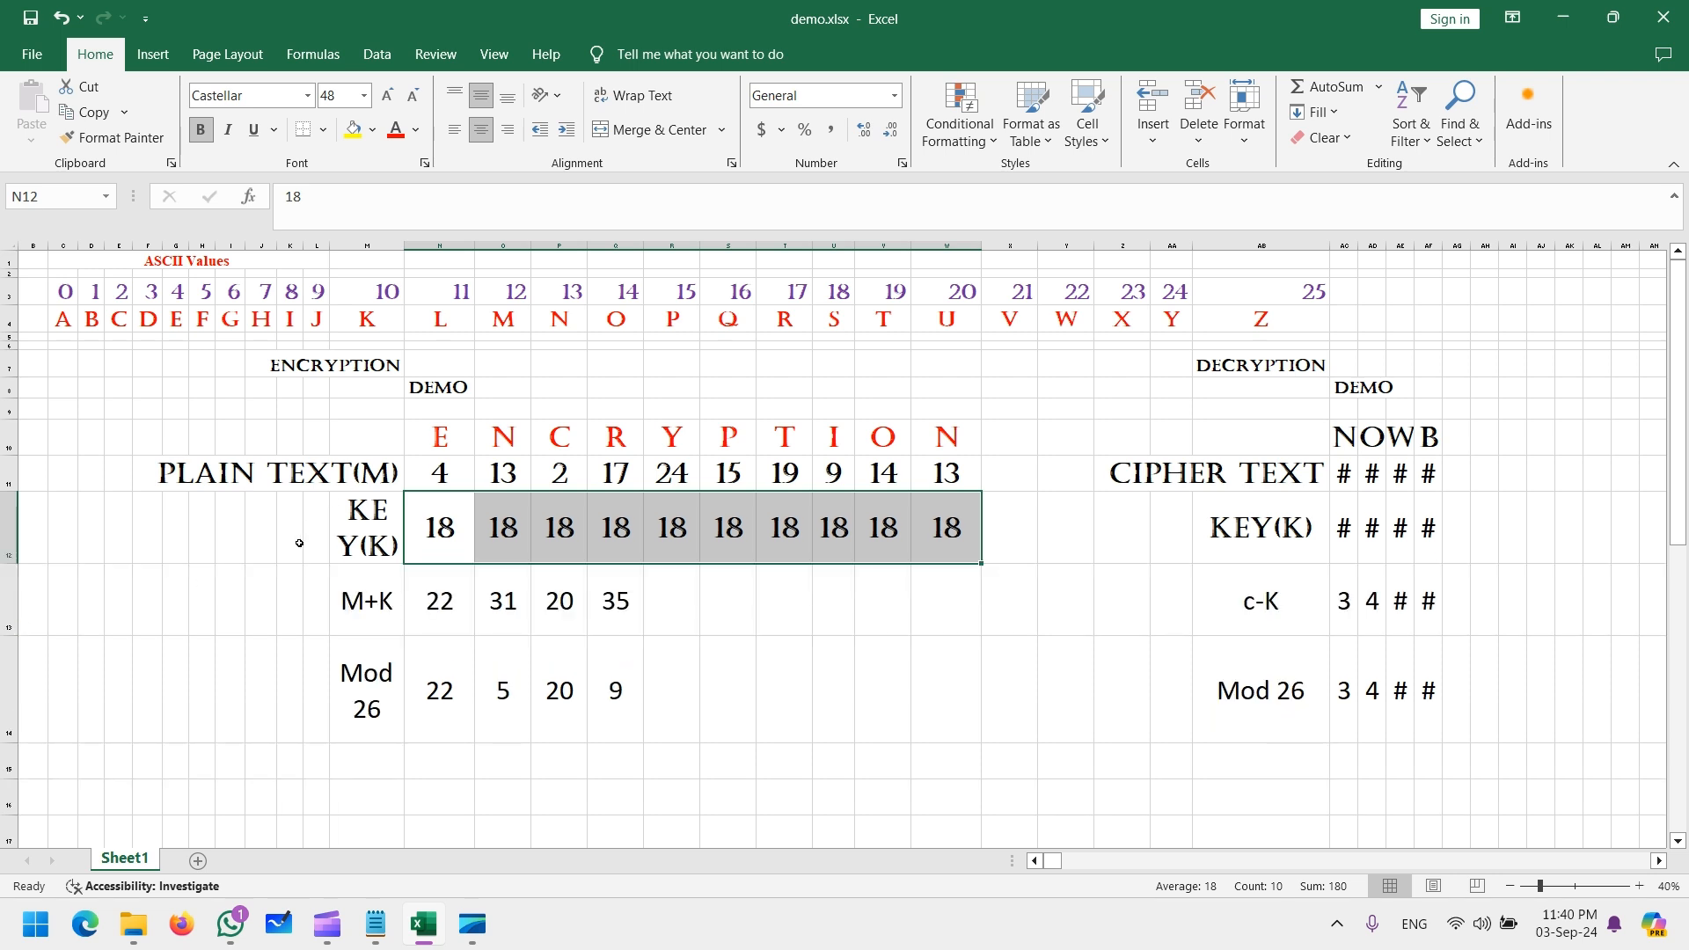
key(alt+Tab)
key(alt+Tab)
key(alt+Tab)
key(alt+Tab)
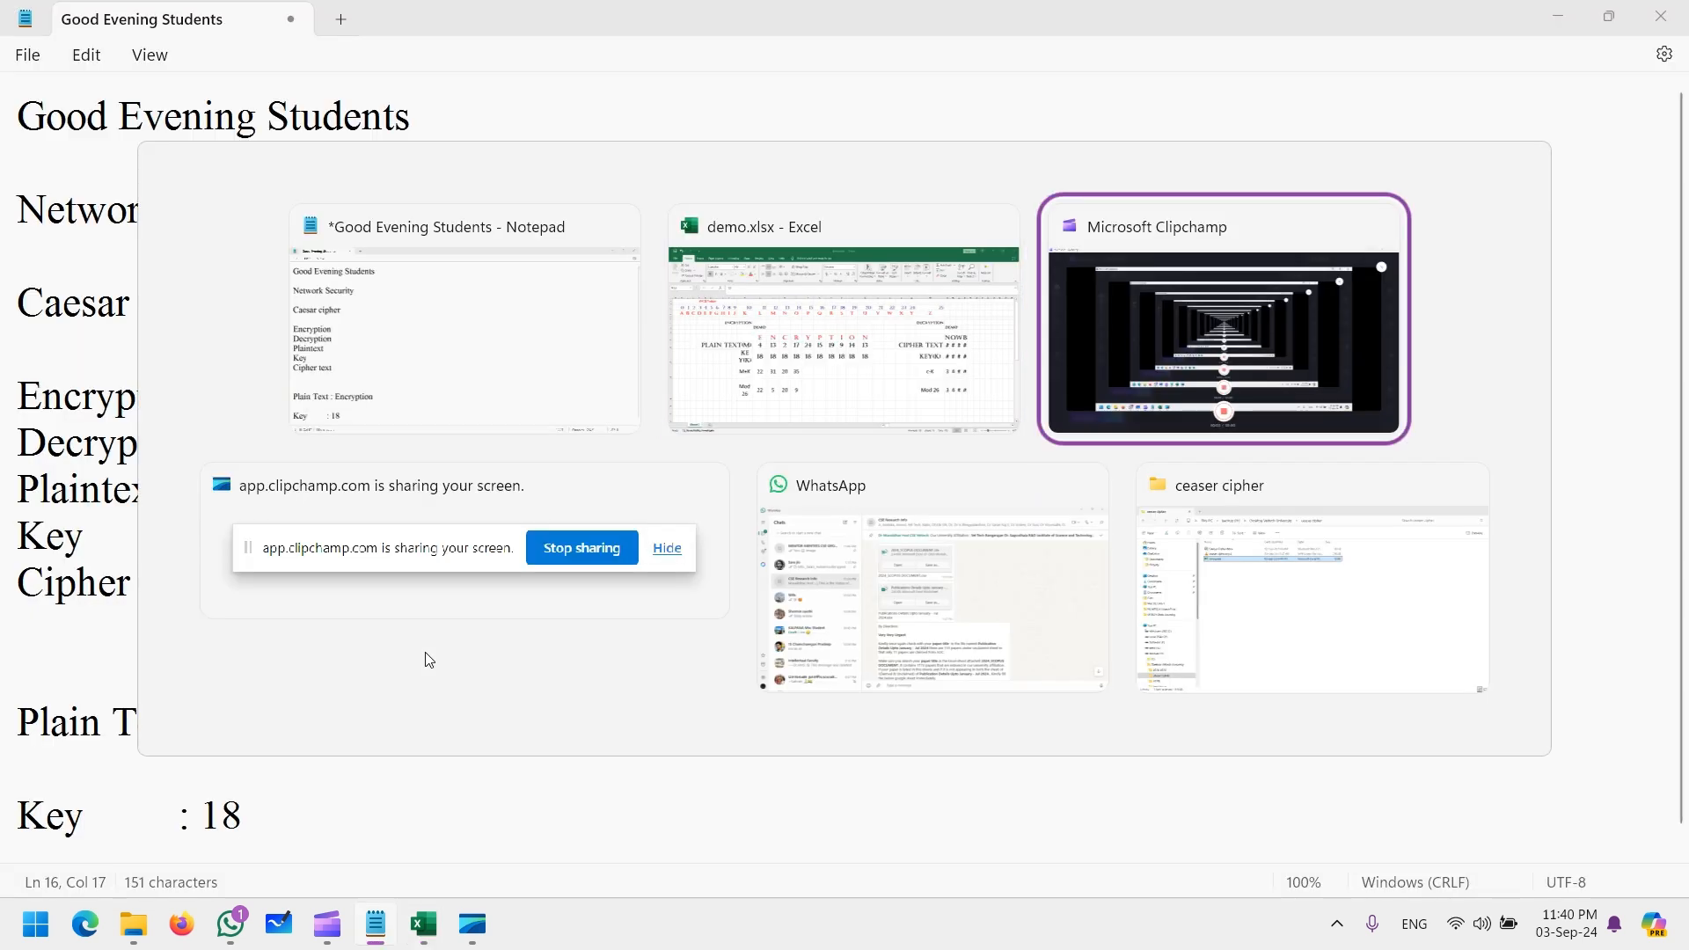
key(alt+shift+Tab)
key(alt+Tab)
key(alt+Tab)
key(alt+Tab)
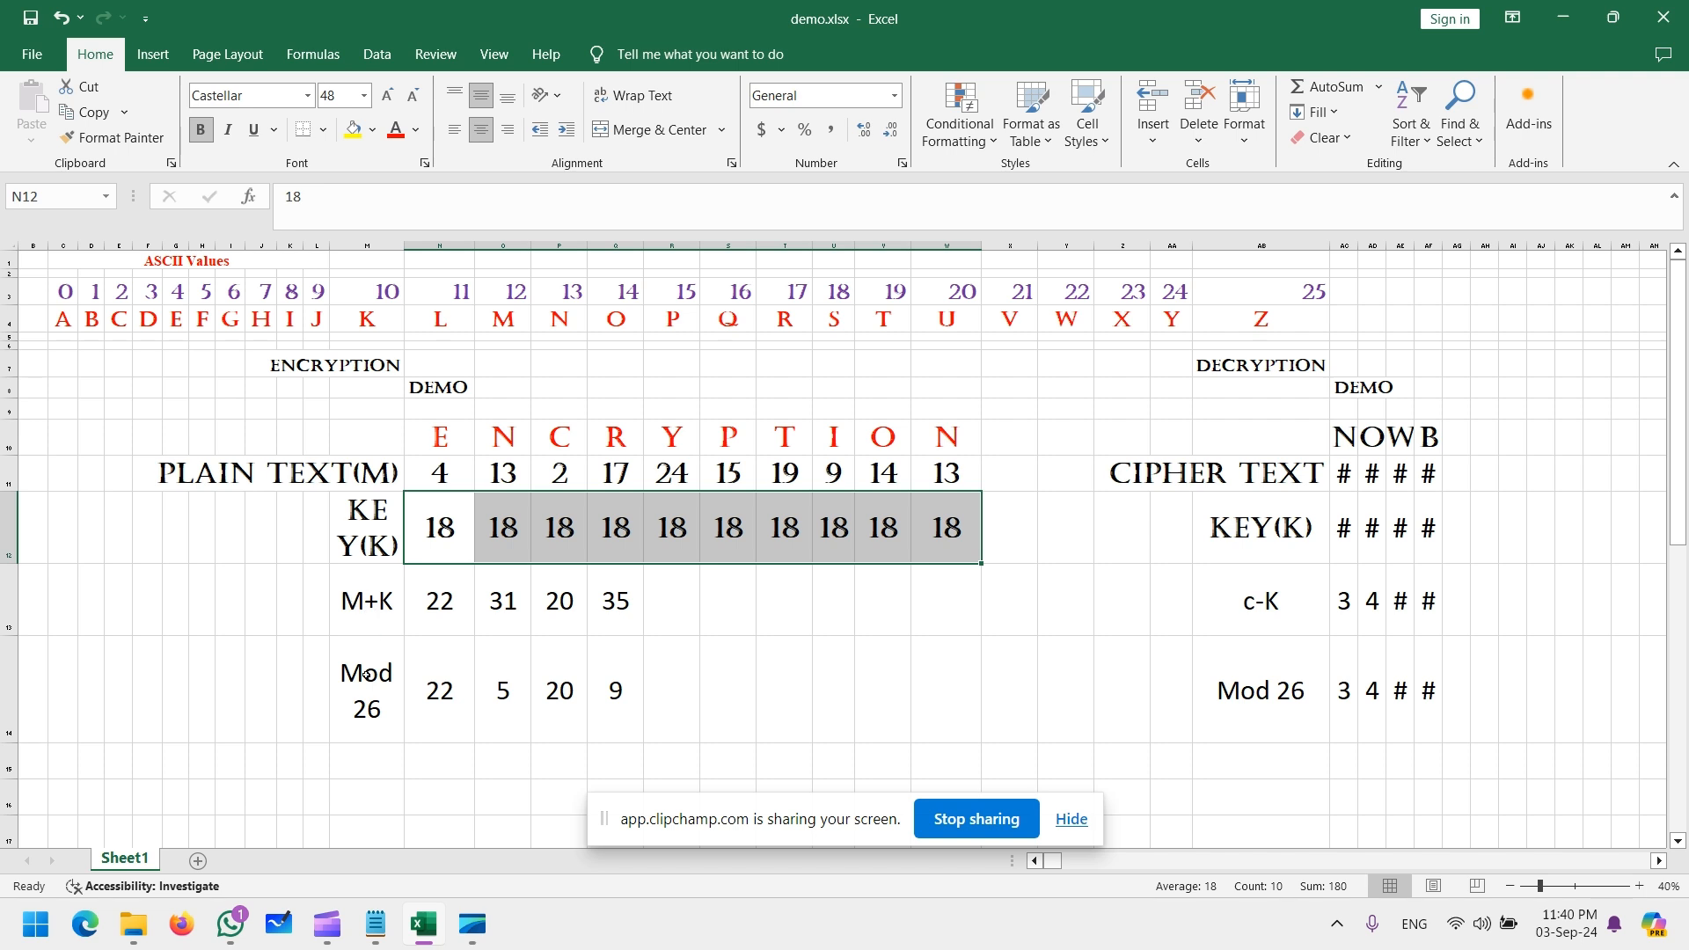
Change the Mod 26 row label in M14 to read (m+k) Mod 26
click(378, 696)
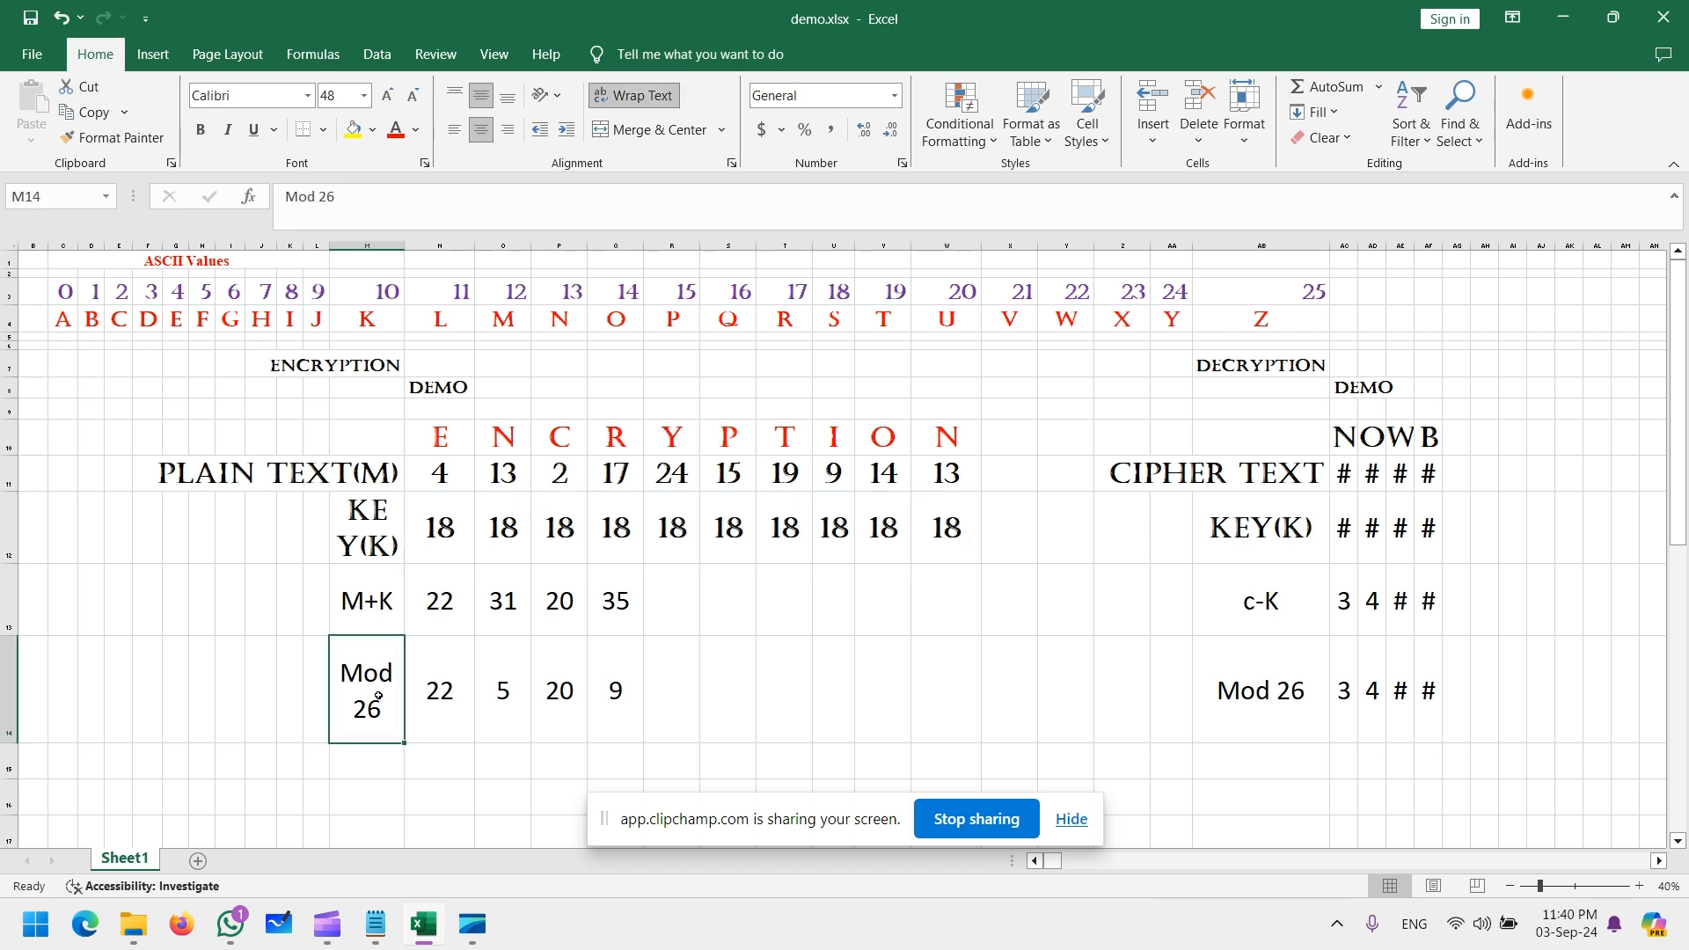
double_click(337, 672)
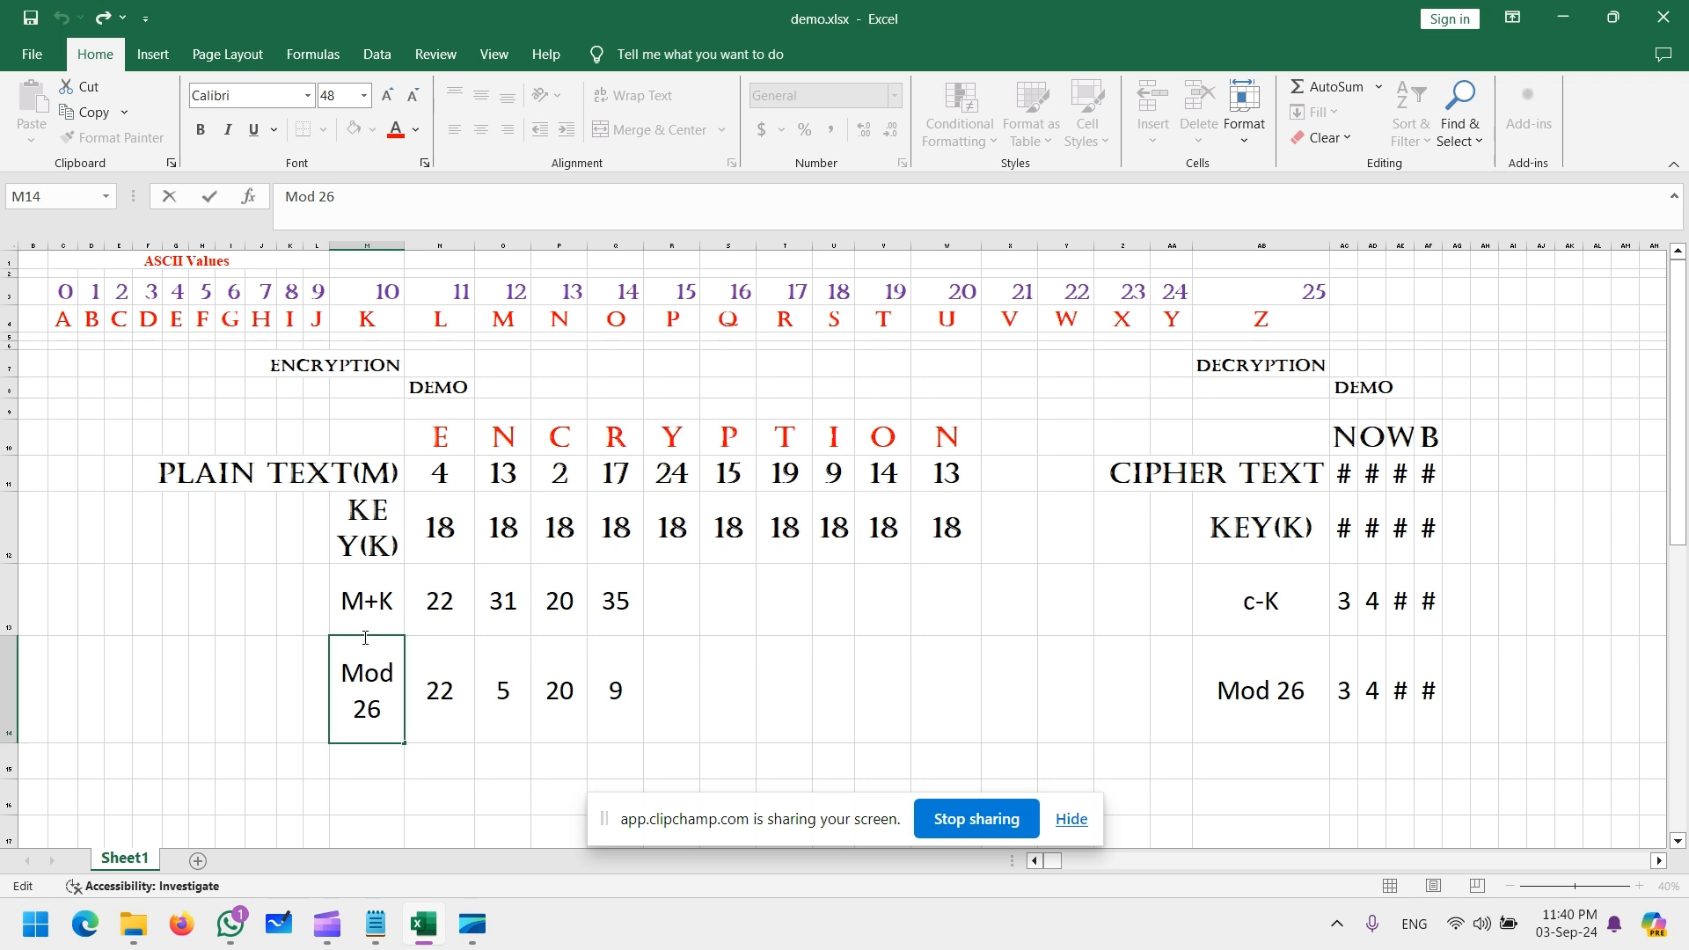
text(m+k)
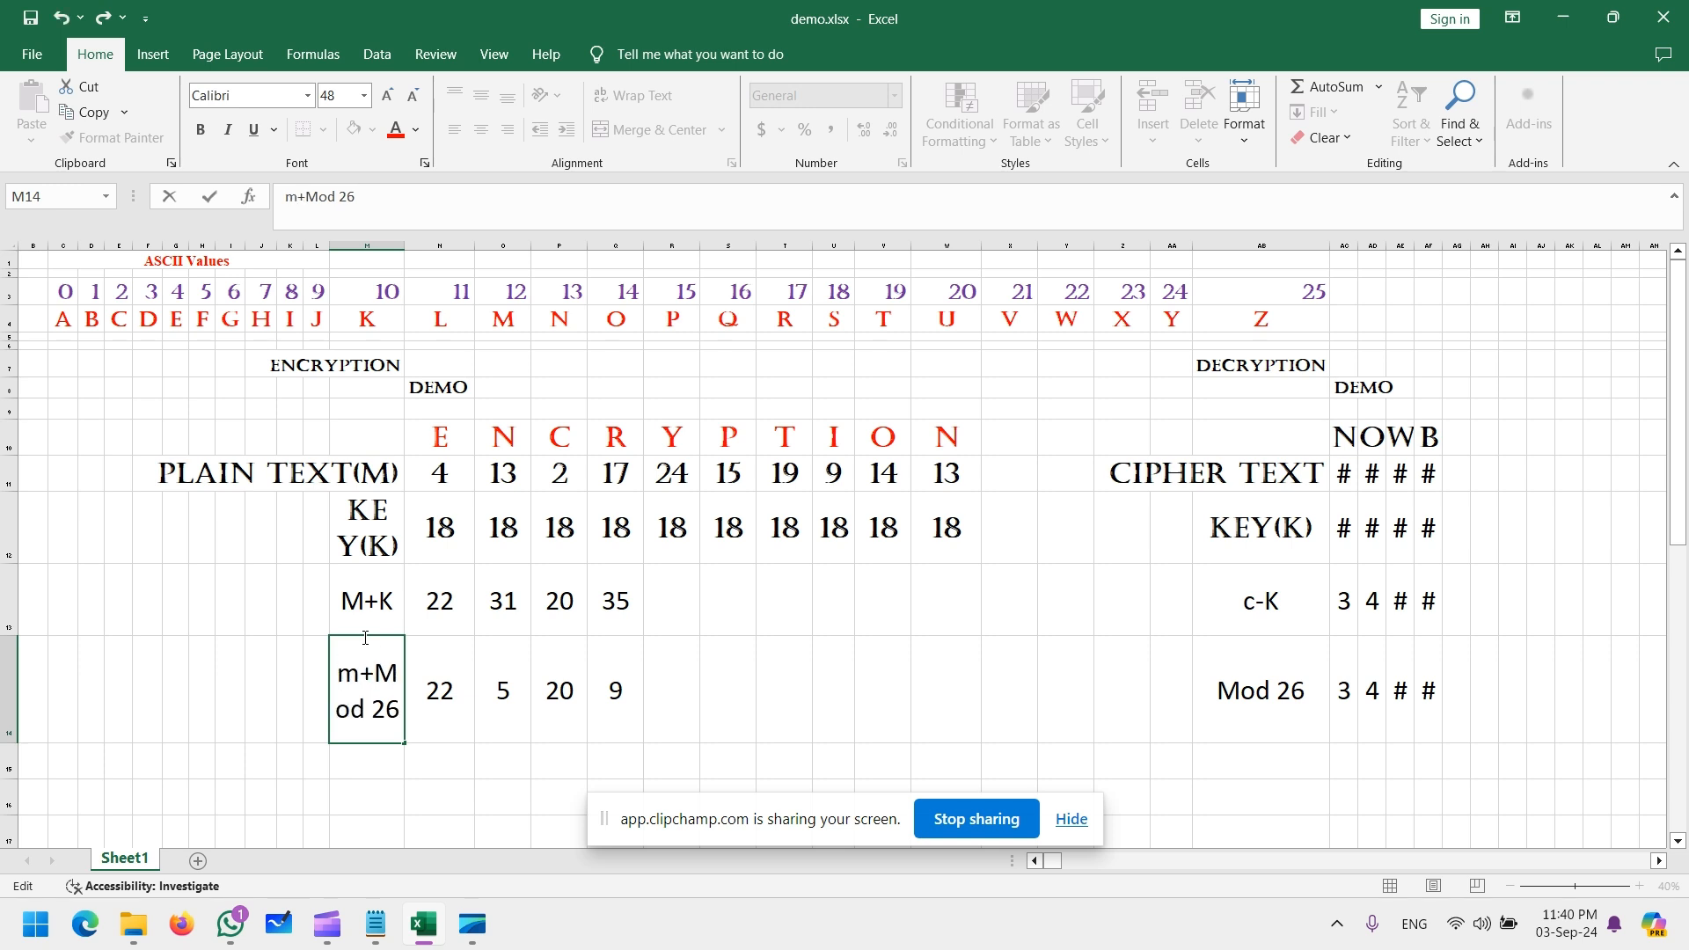
key(Home)
text(()
key(Right)
key(Right)
key(Right)
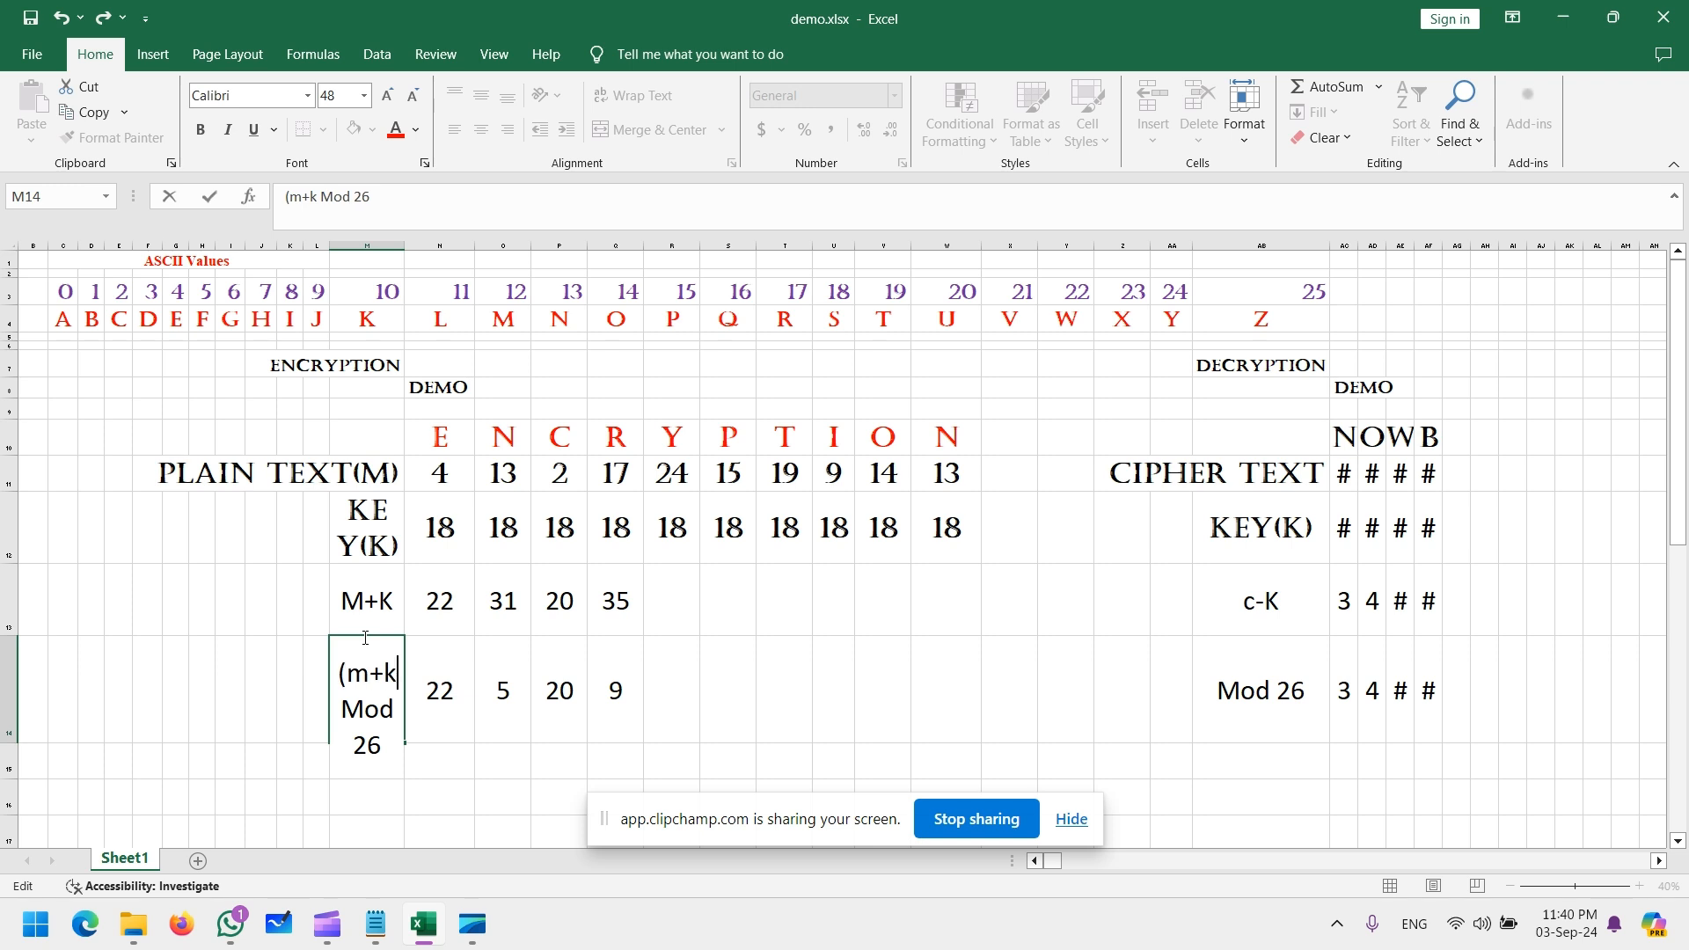
text())
key(Return)
Fill the M+K sum formula from N13 across the whole word to W13
key(Up)
key(Up)
key(Right)
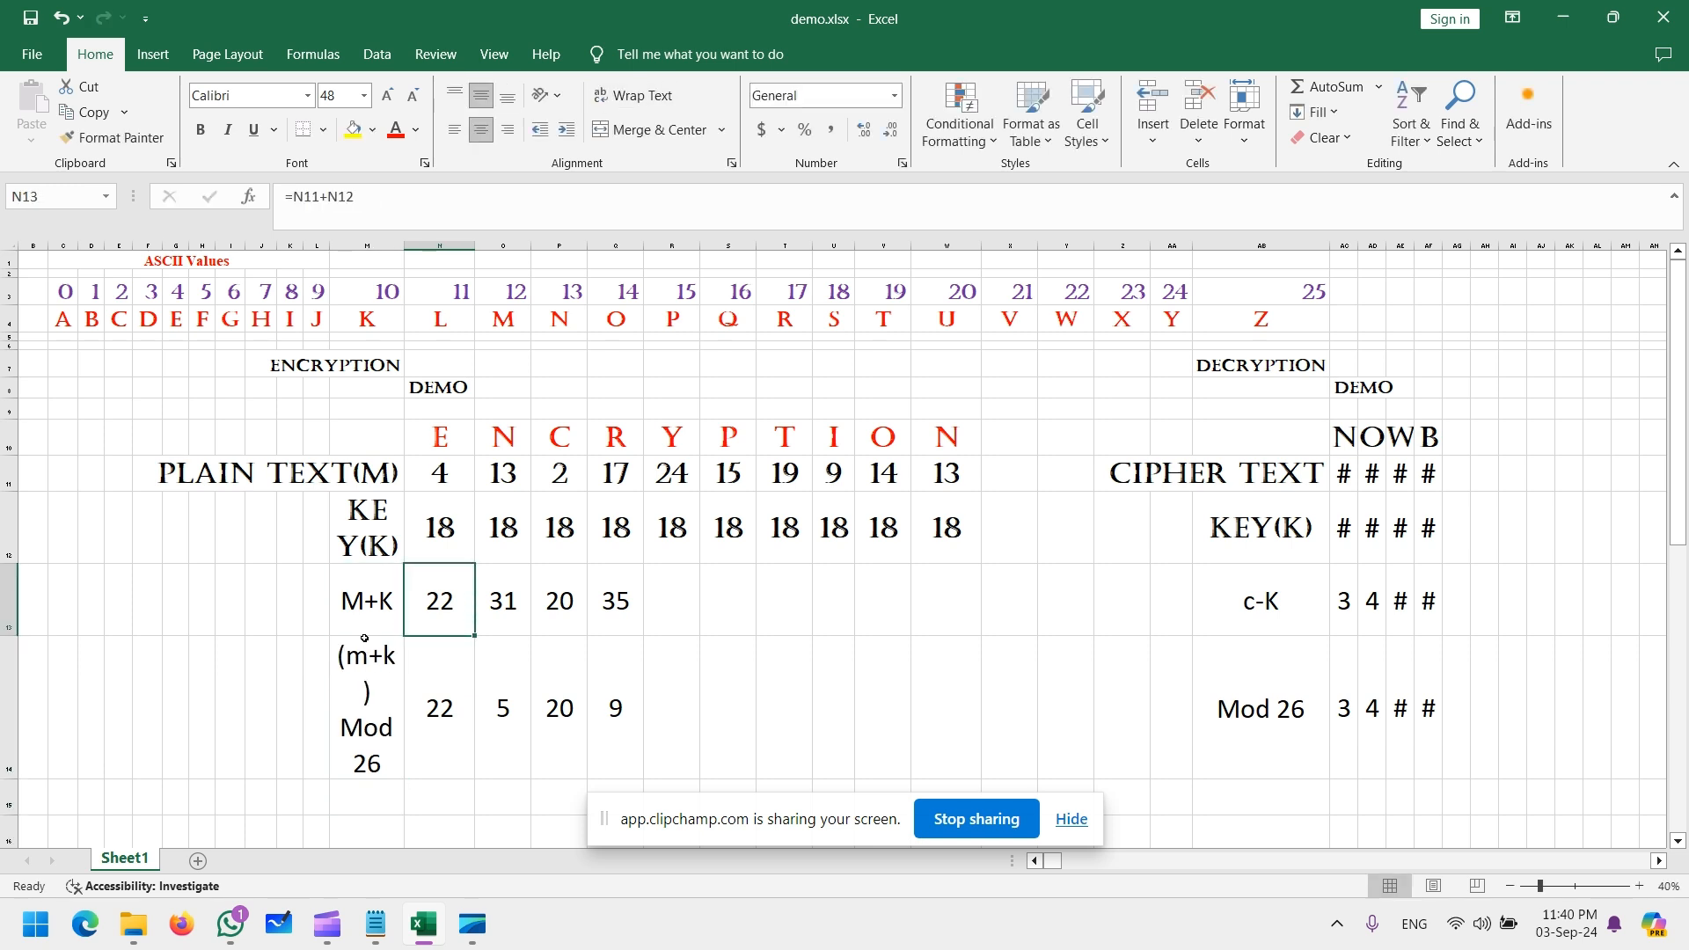
key(Up)
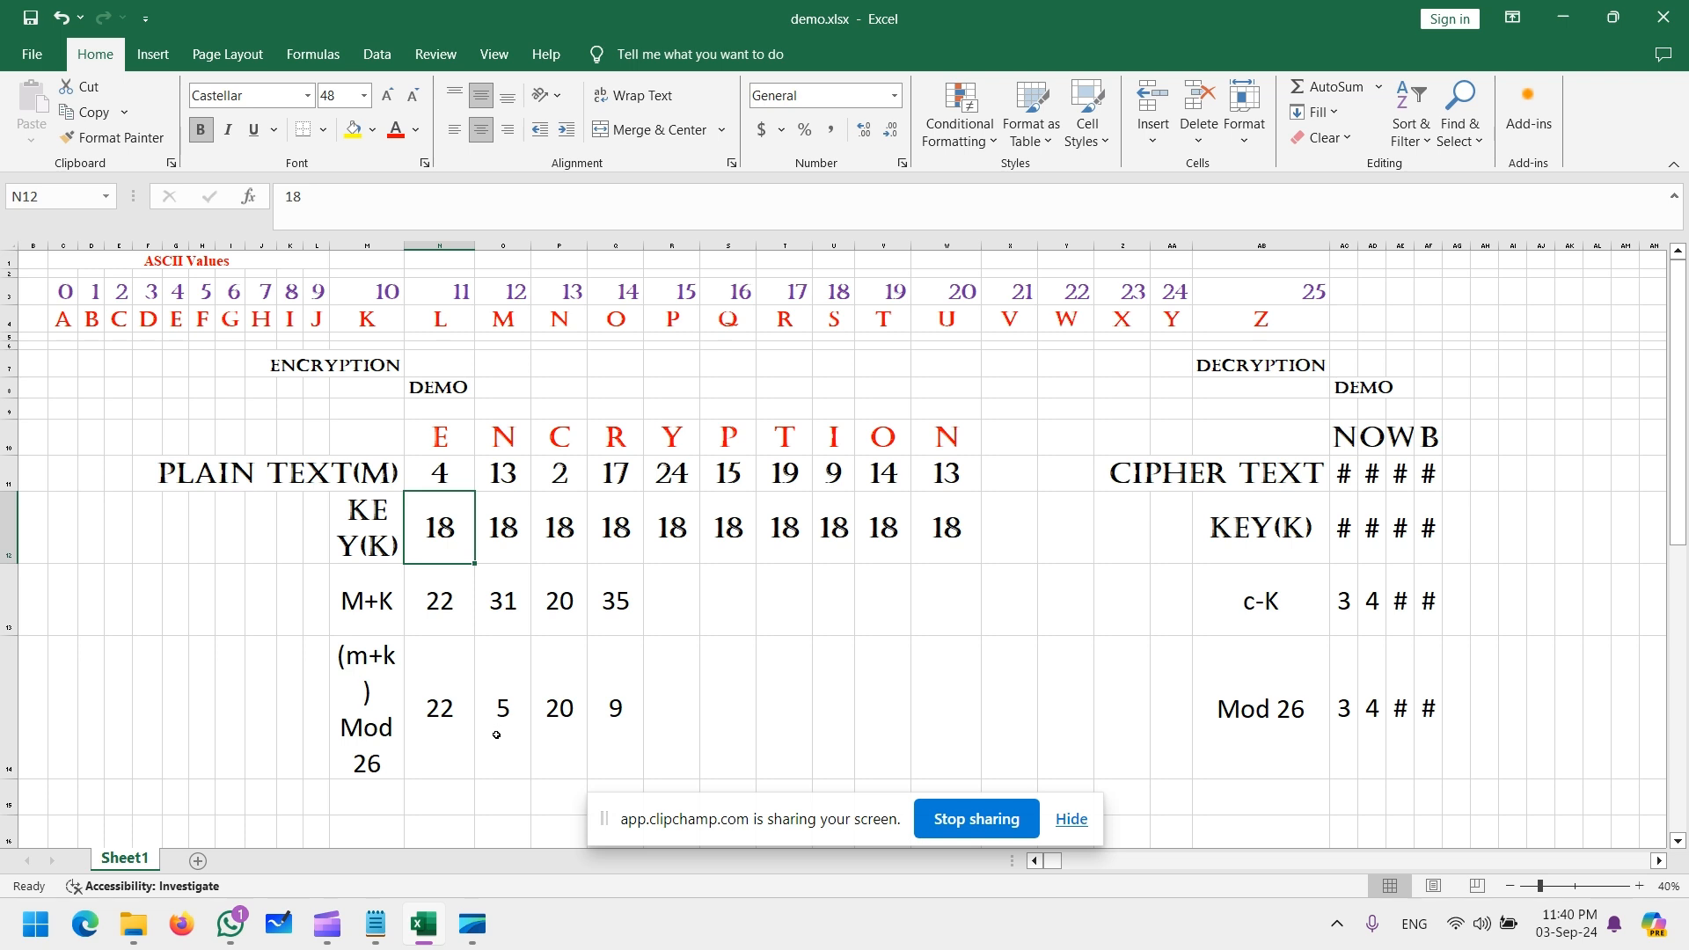
click(445, 598)
drag(475, 635, 968, 625)
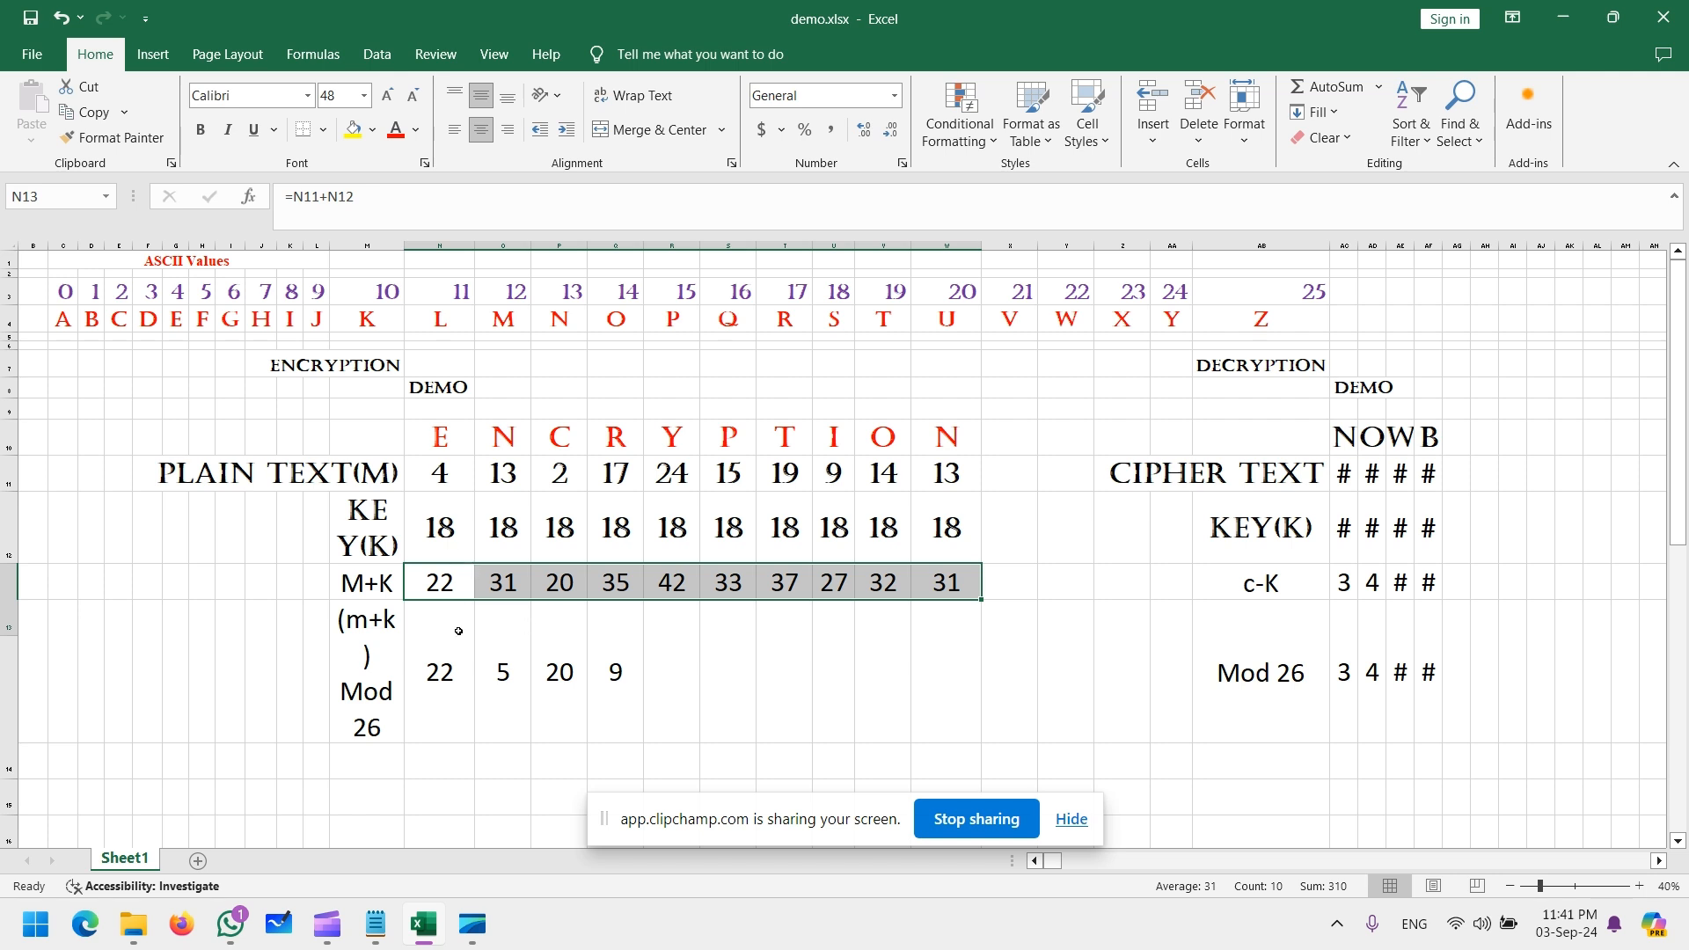
Fill the MOD 26 formula from N14 across to W14
click(465, 681)
drag(475, 744, 969, 752)
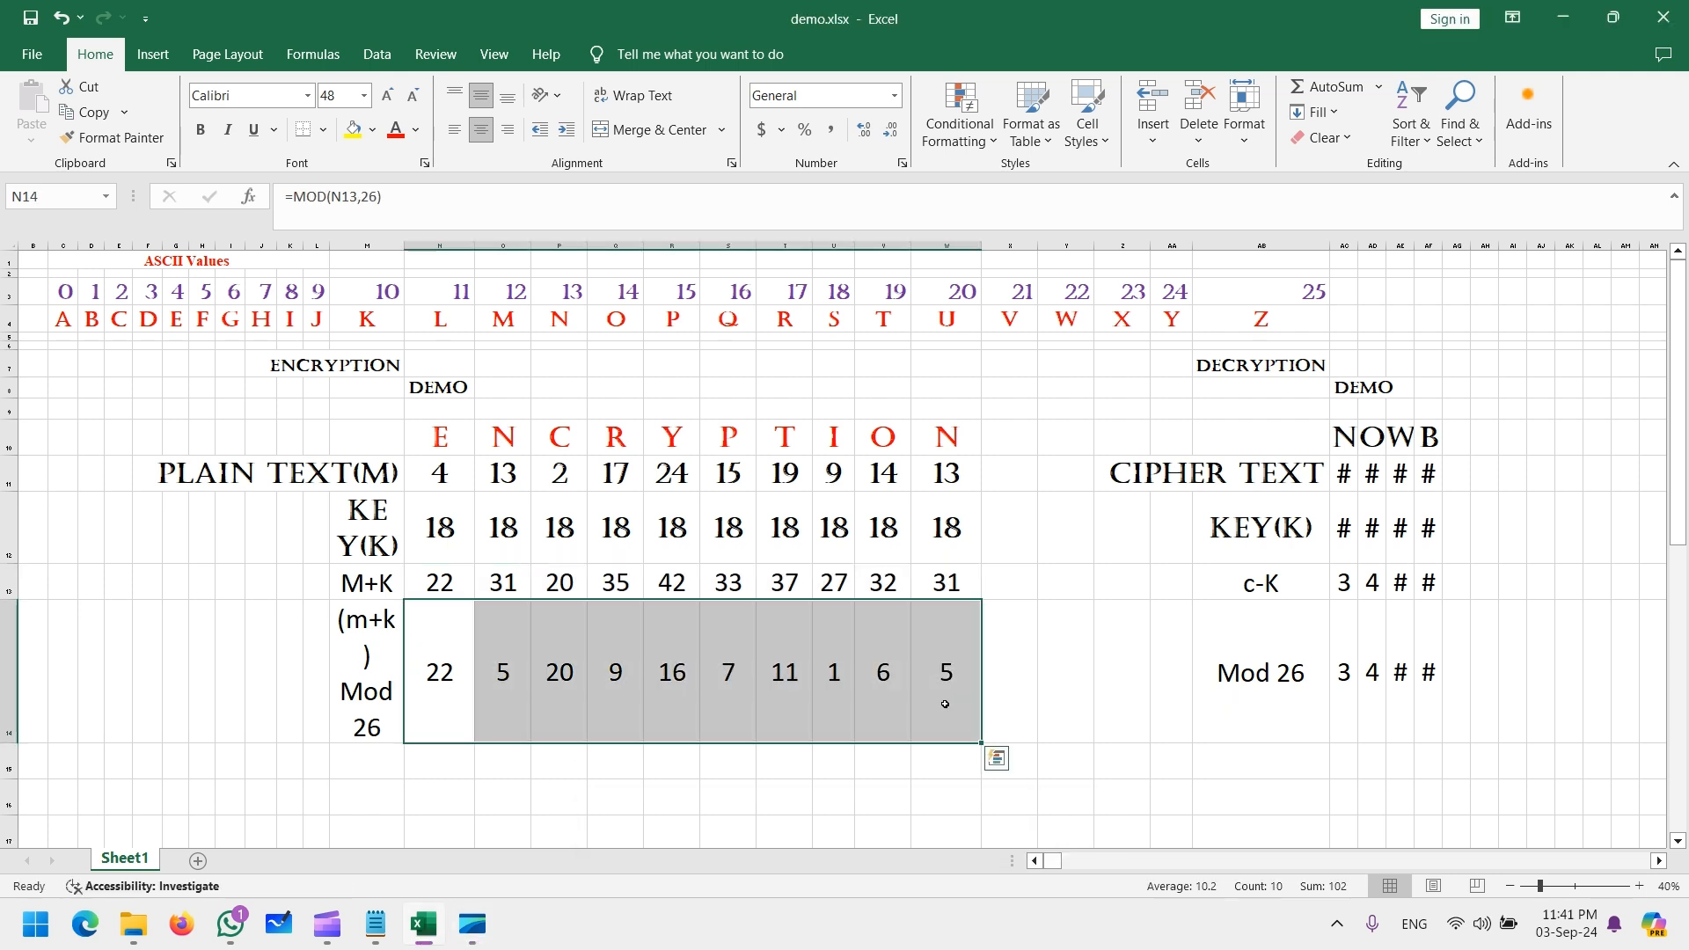
click(731, 786)
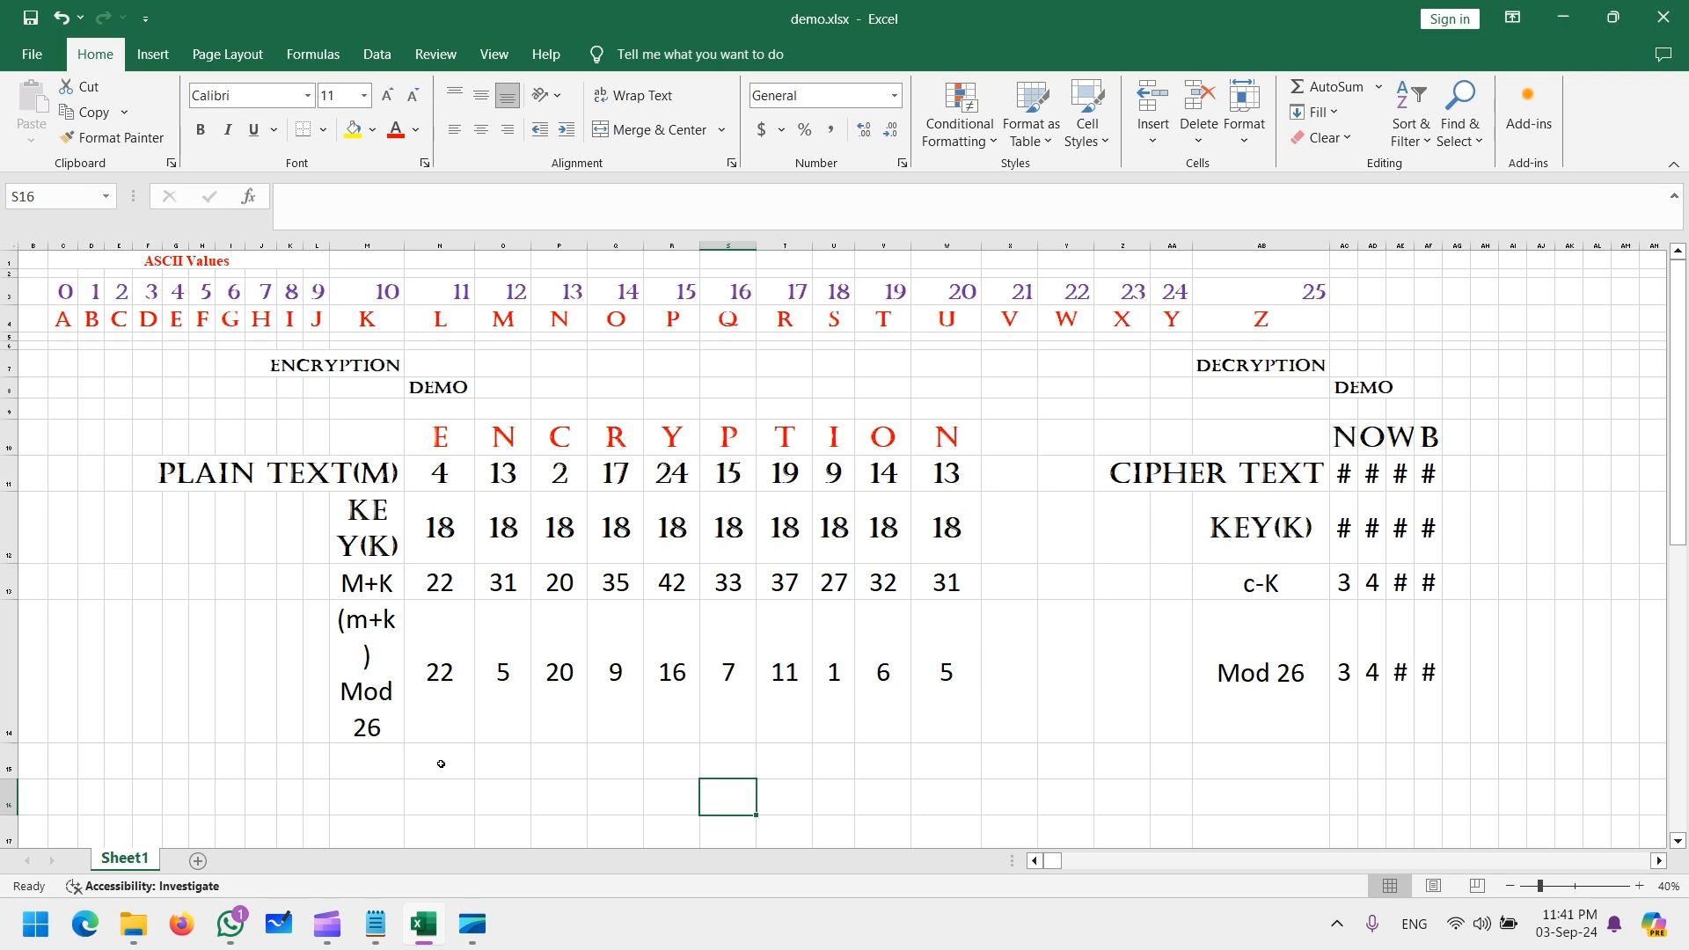
Enter the cipher letters w, f, u, j, q, h, l, b, g, f across N15 to W15
click(467, 755)
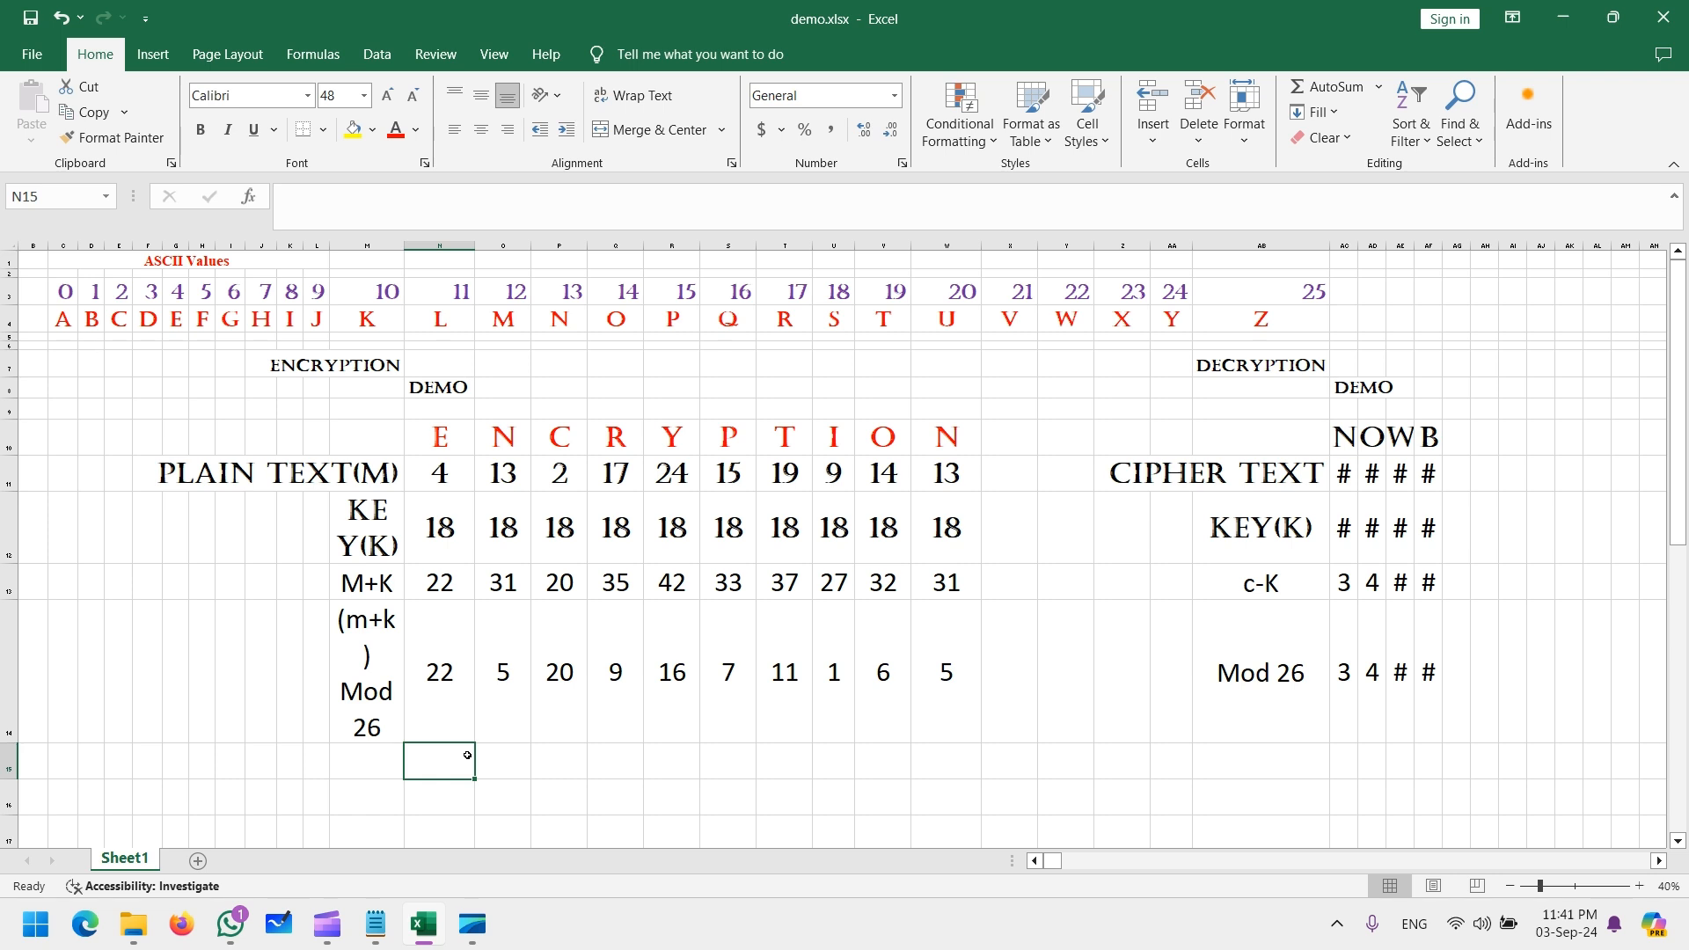
text(w)
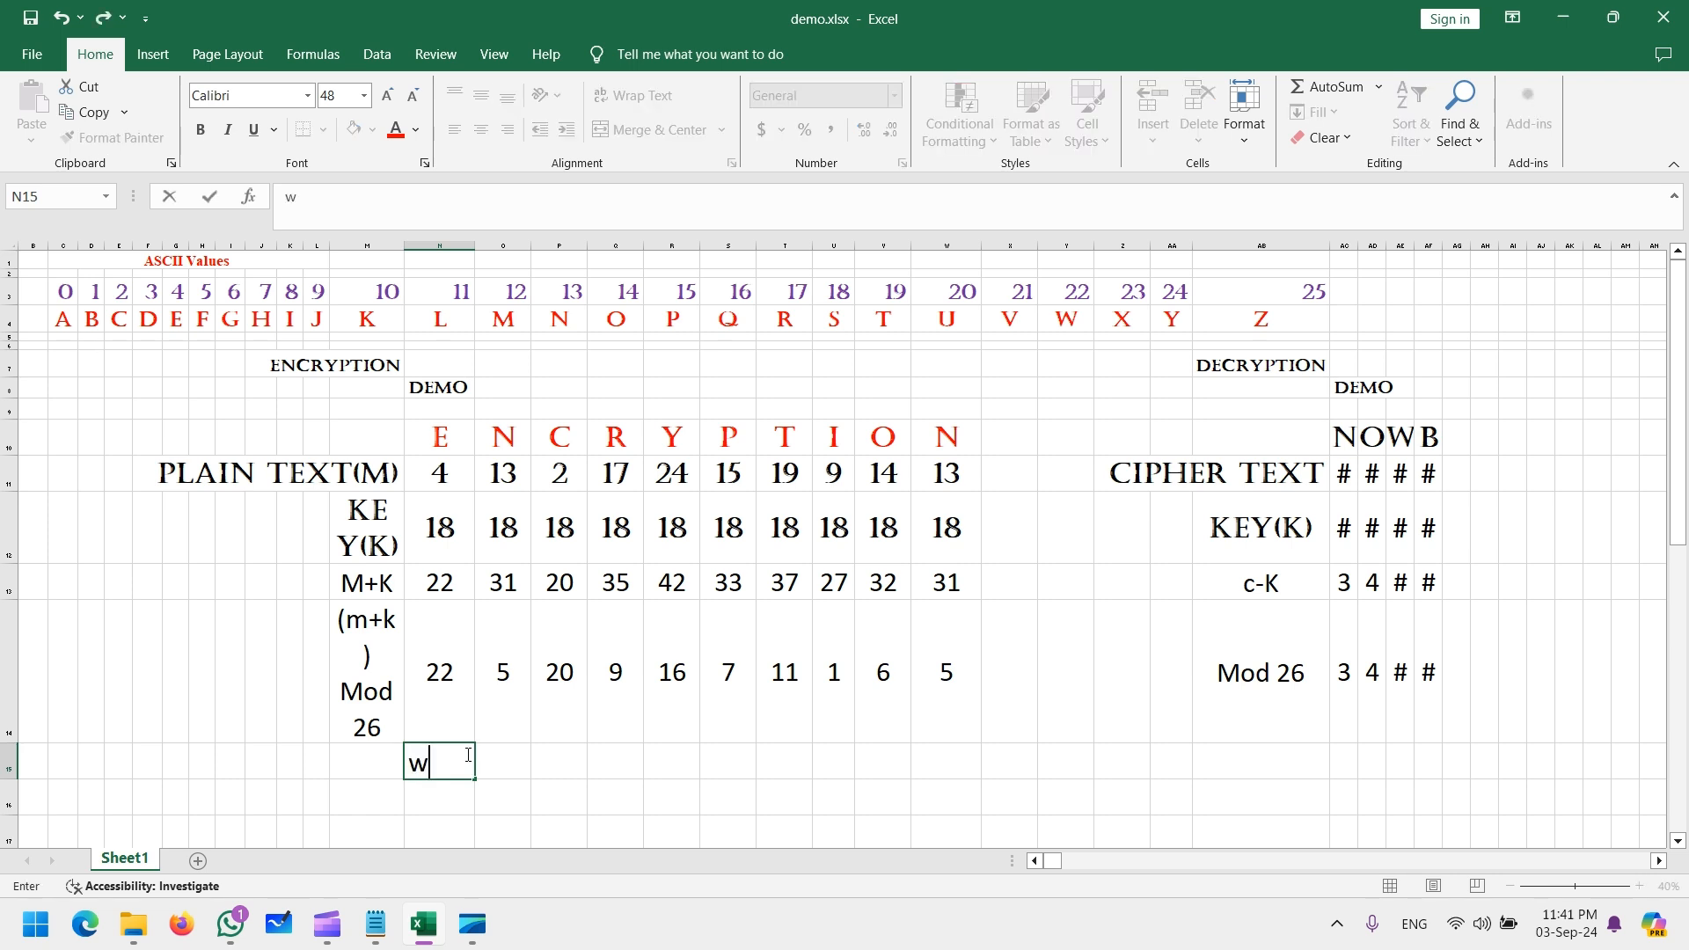
key(Tab)
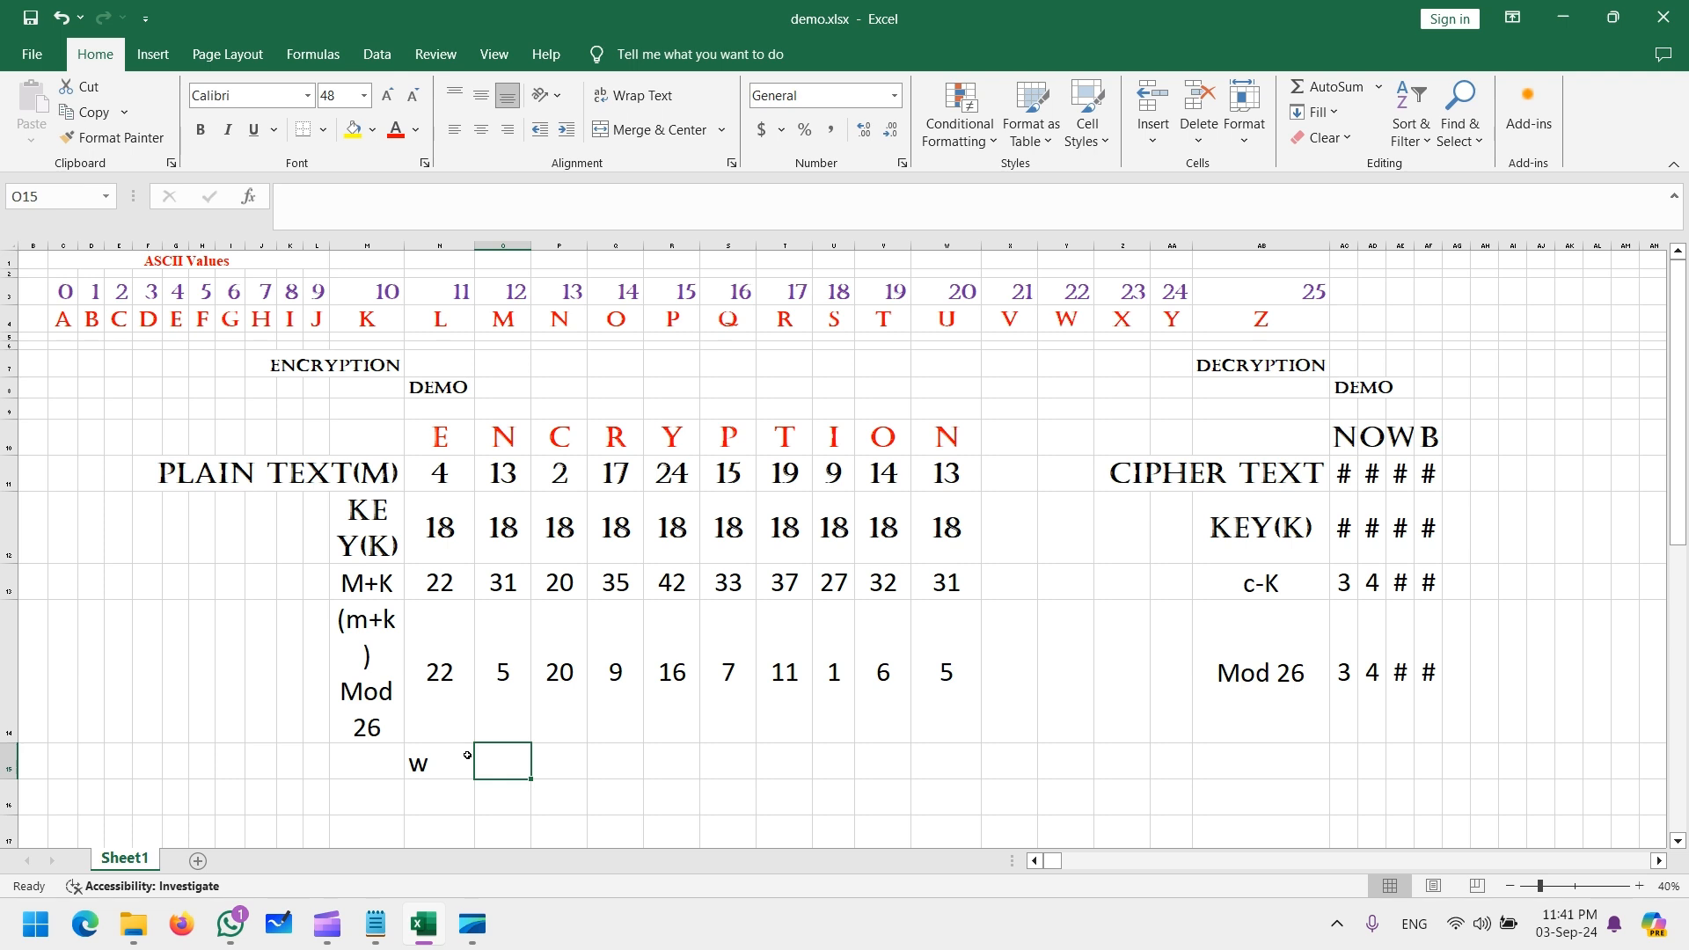
text(f)
key(Tab)
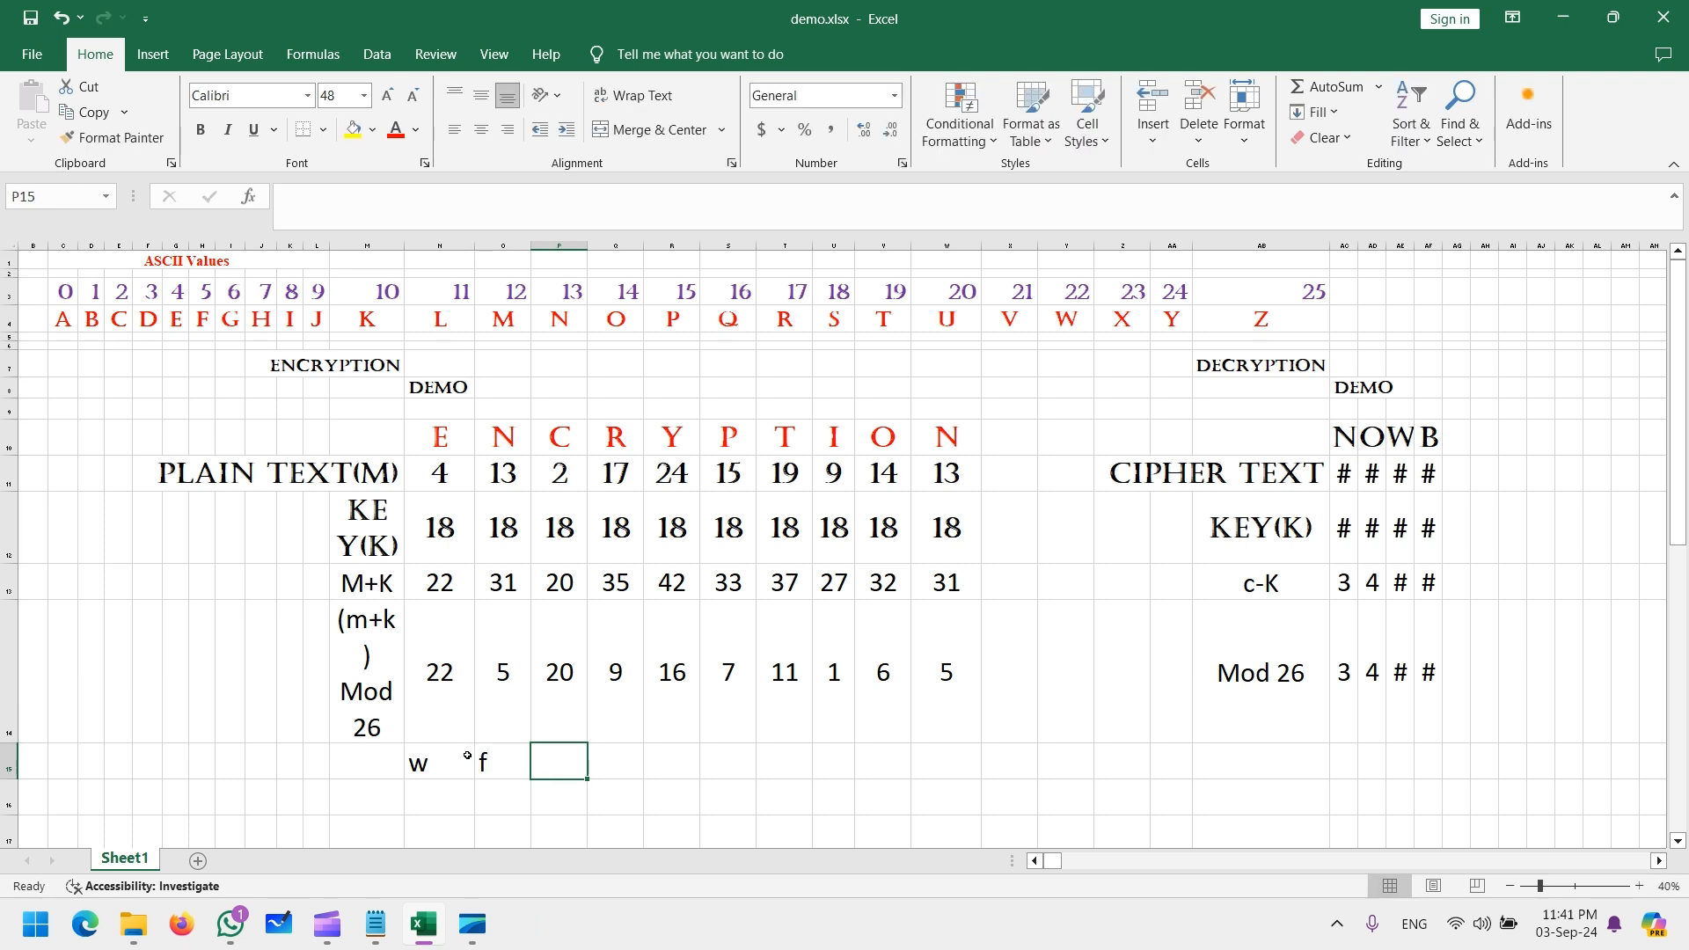
text(u)
key(Tab)
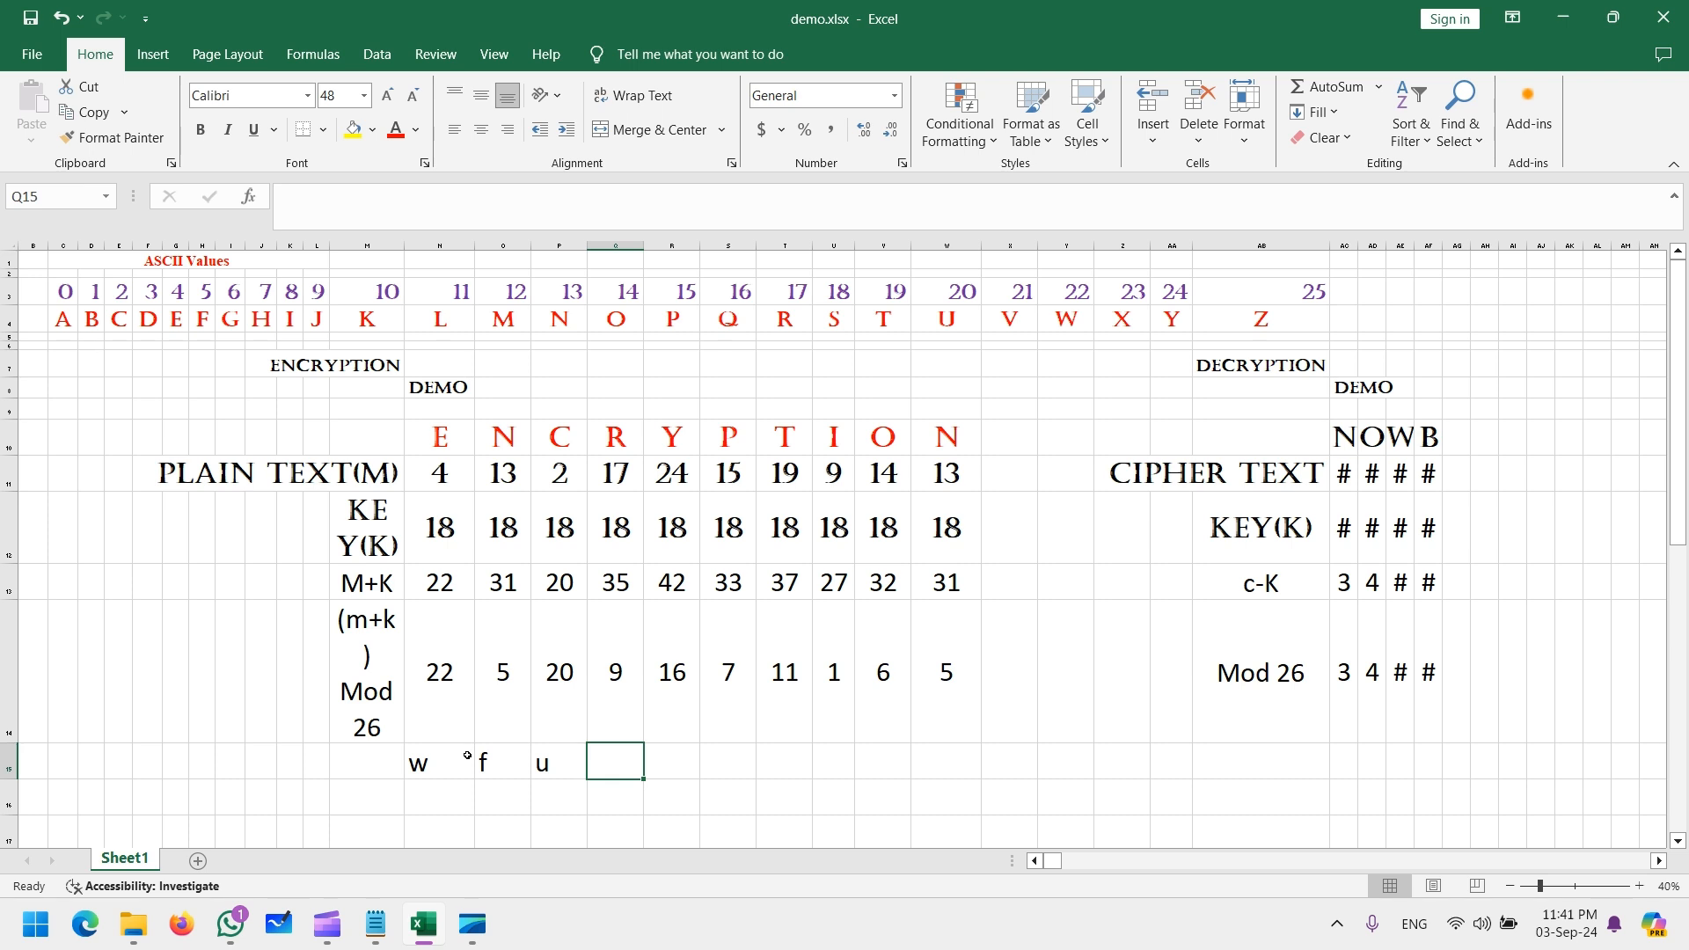
text(j)
key(Tab)
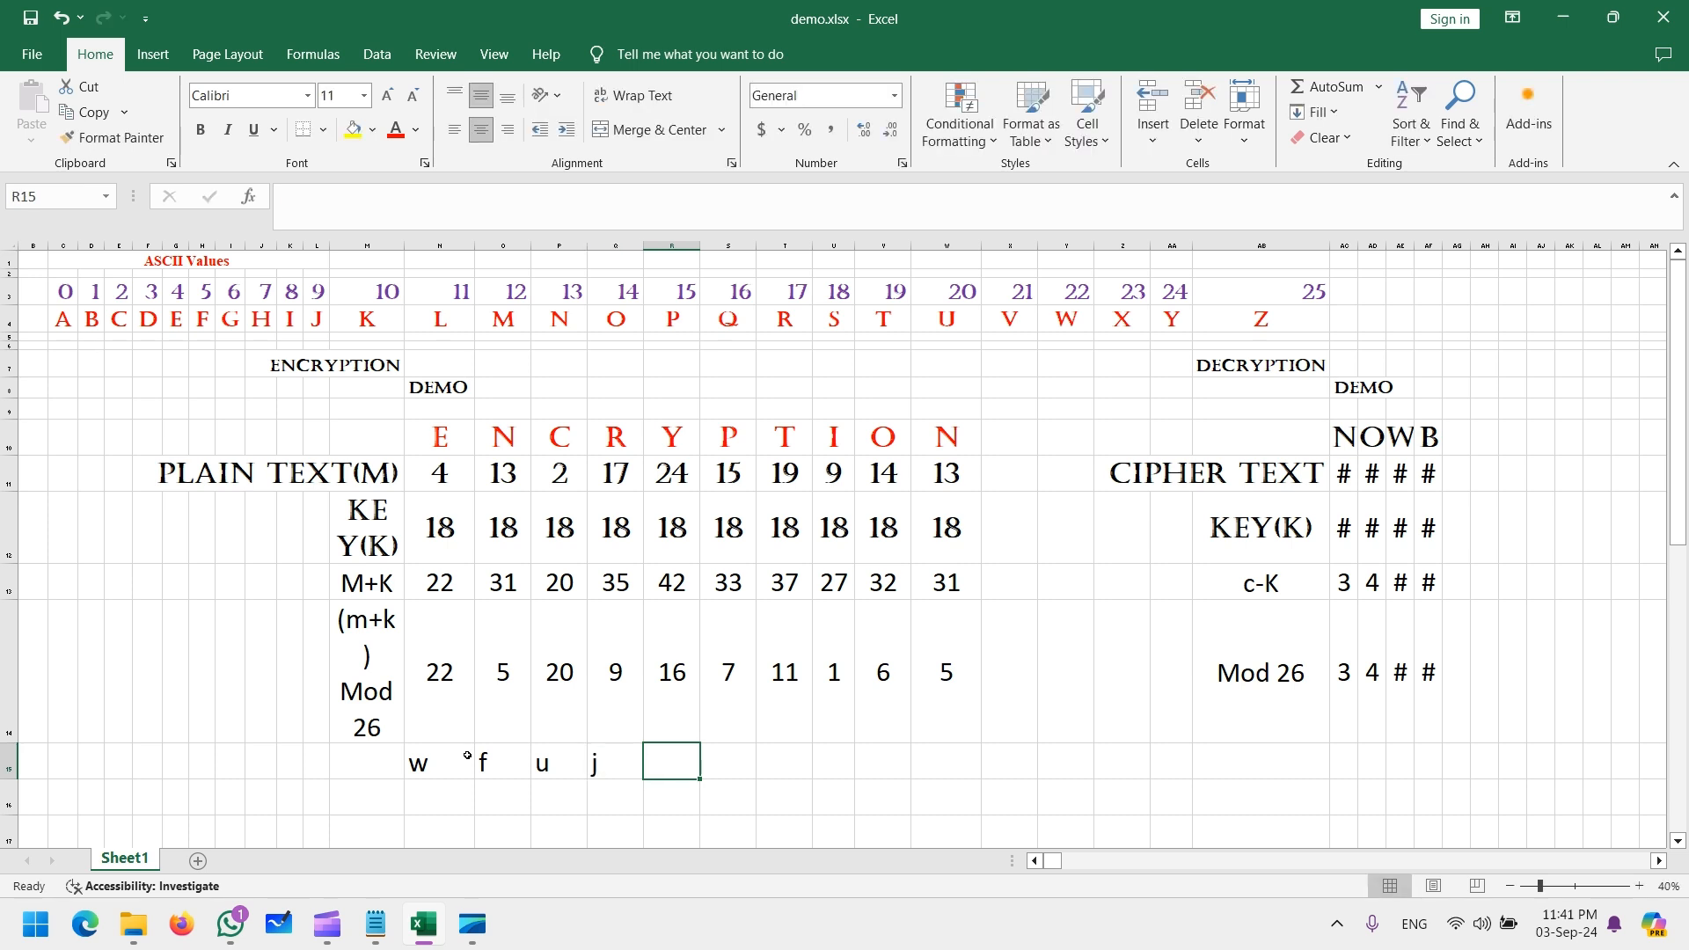
text(q)
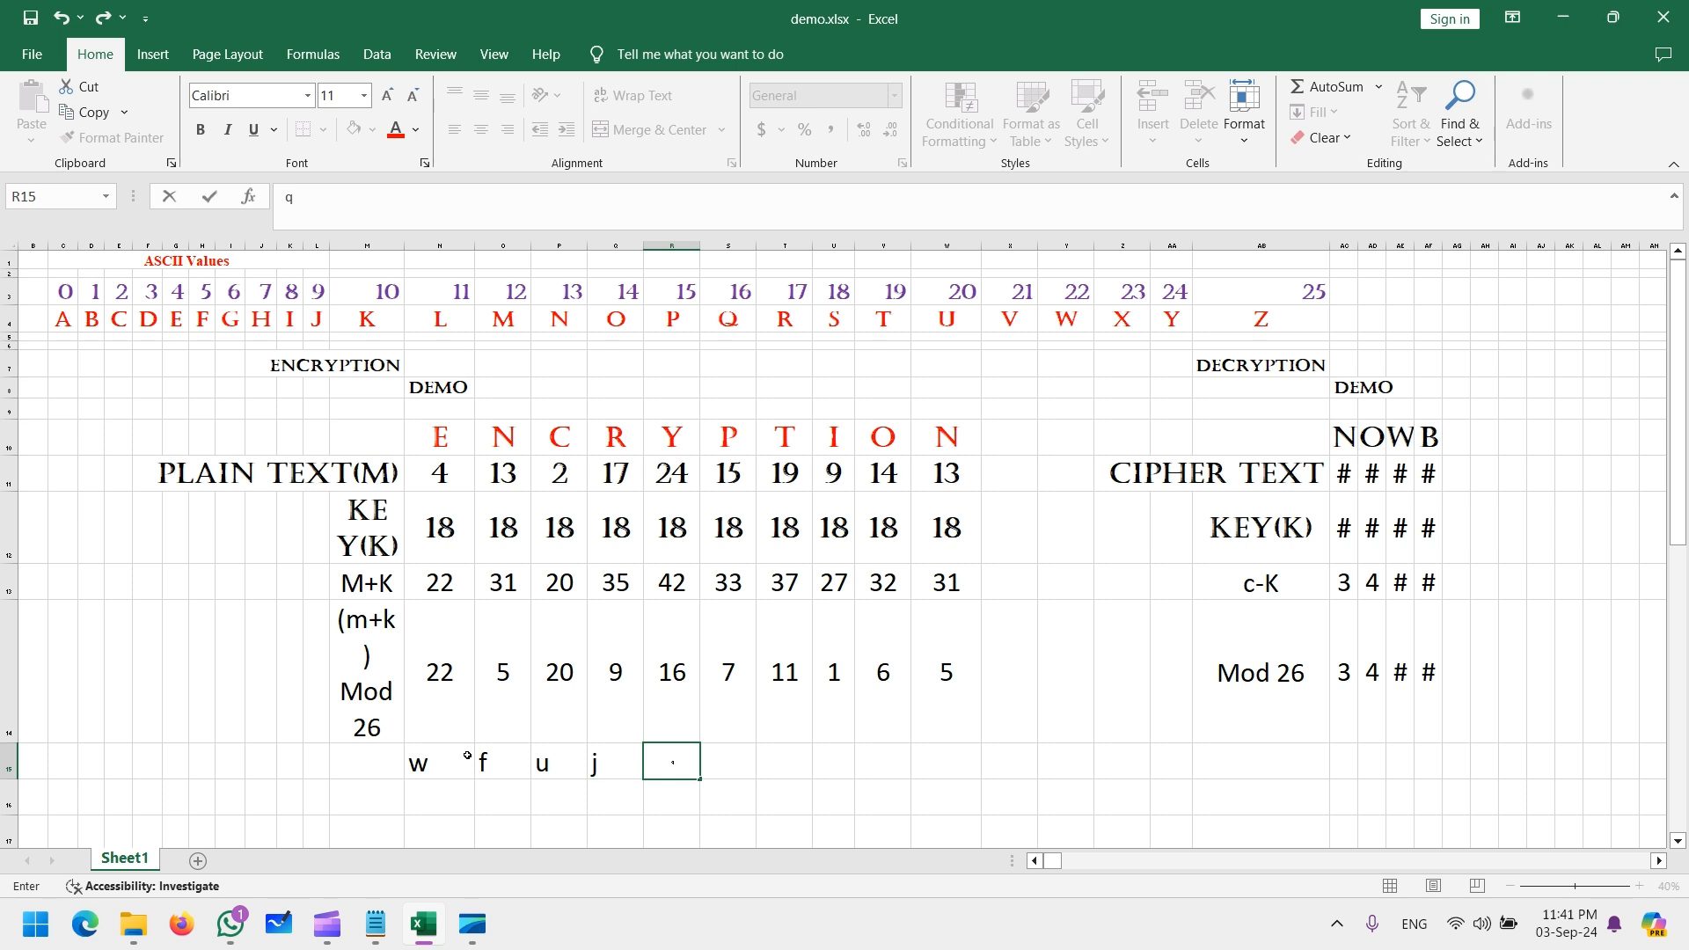
key(Tab)
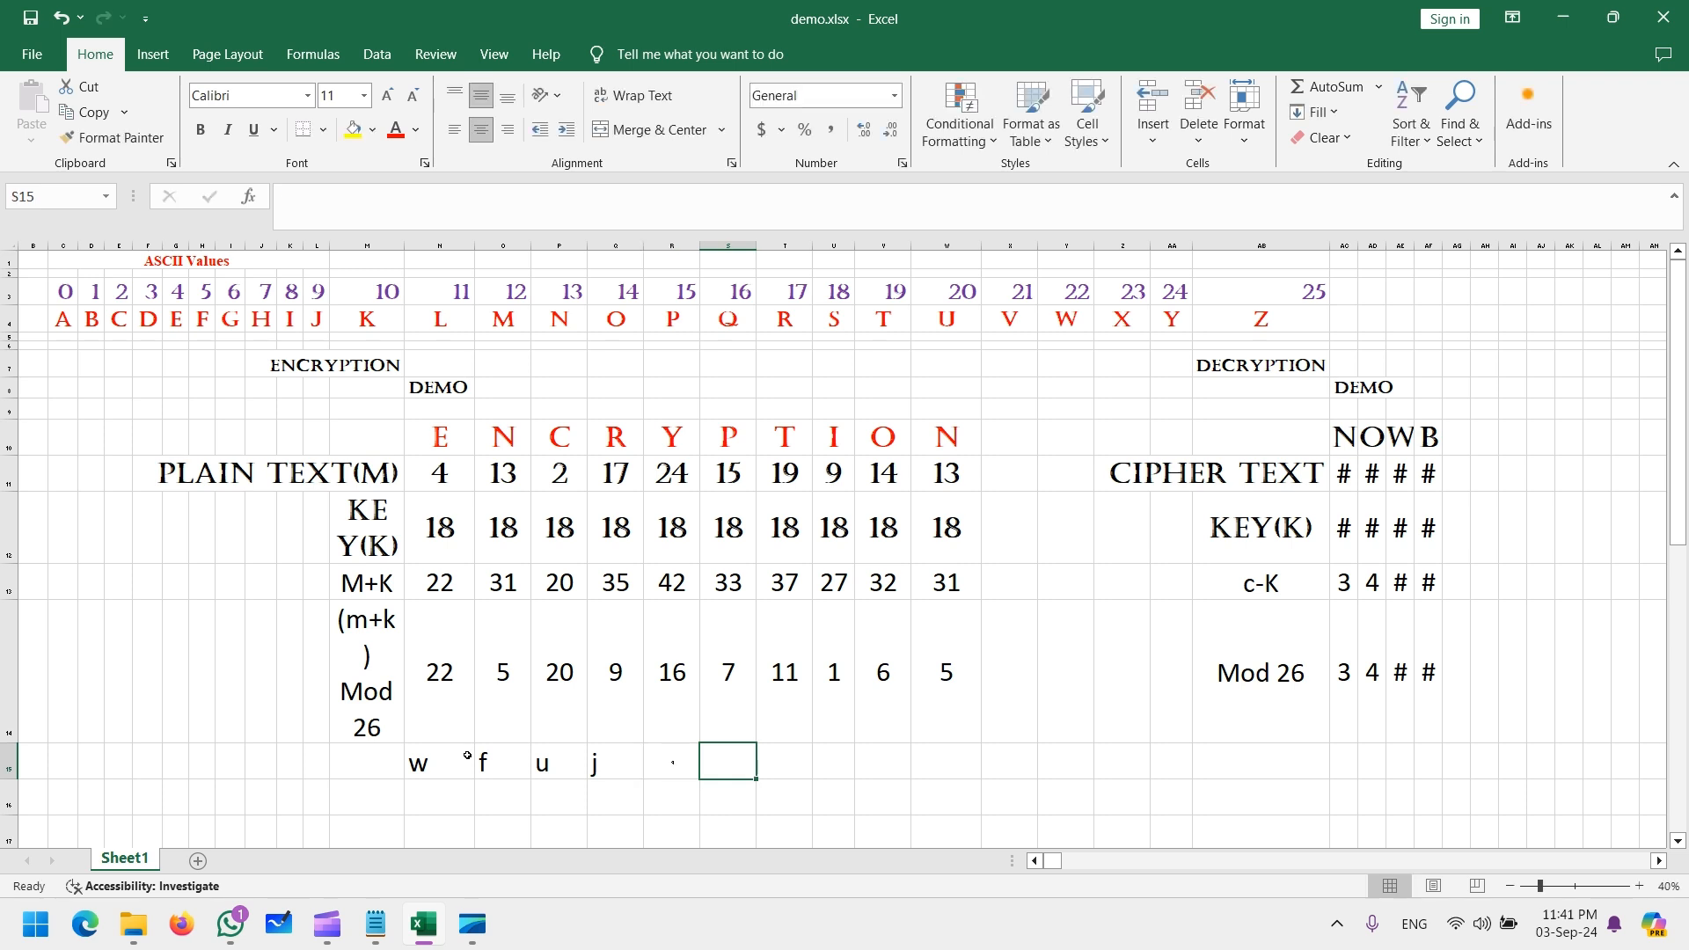
text(h)
key(Tab)
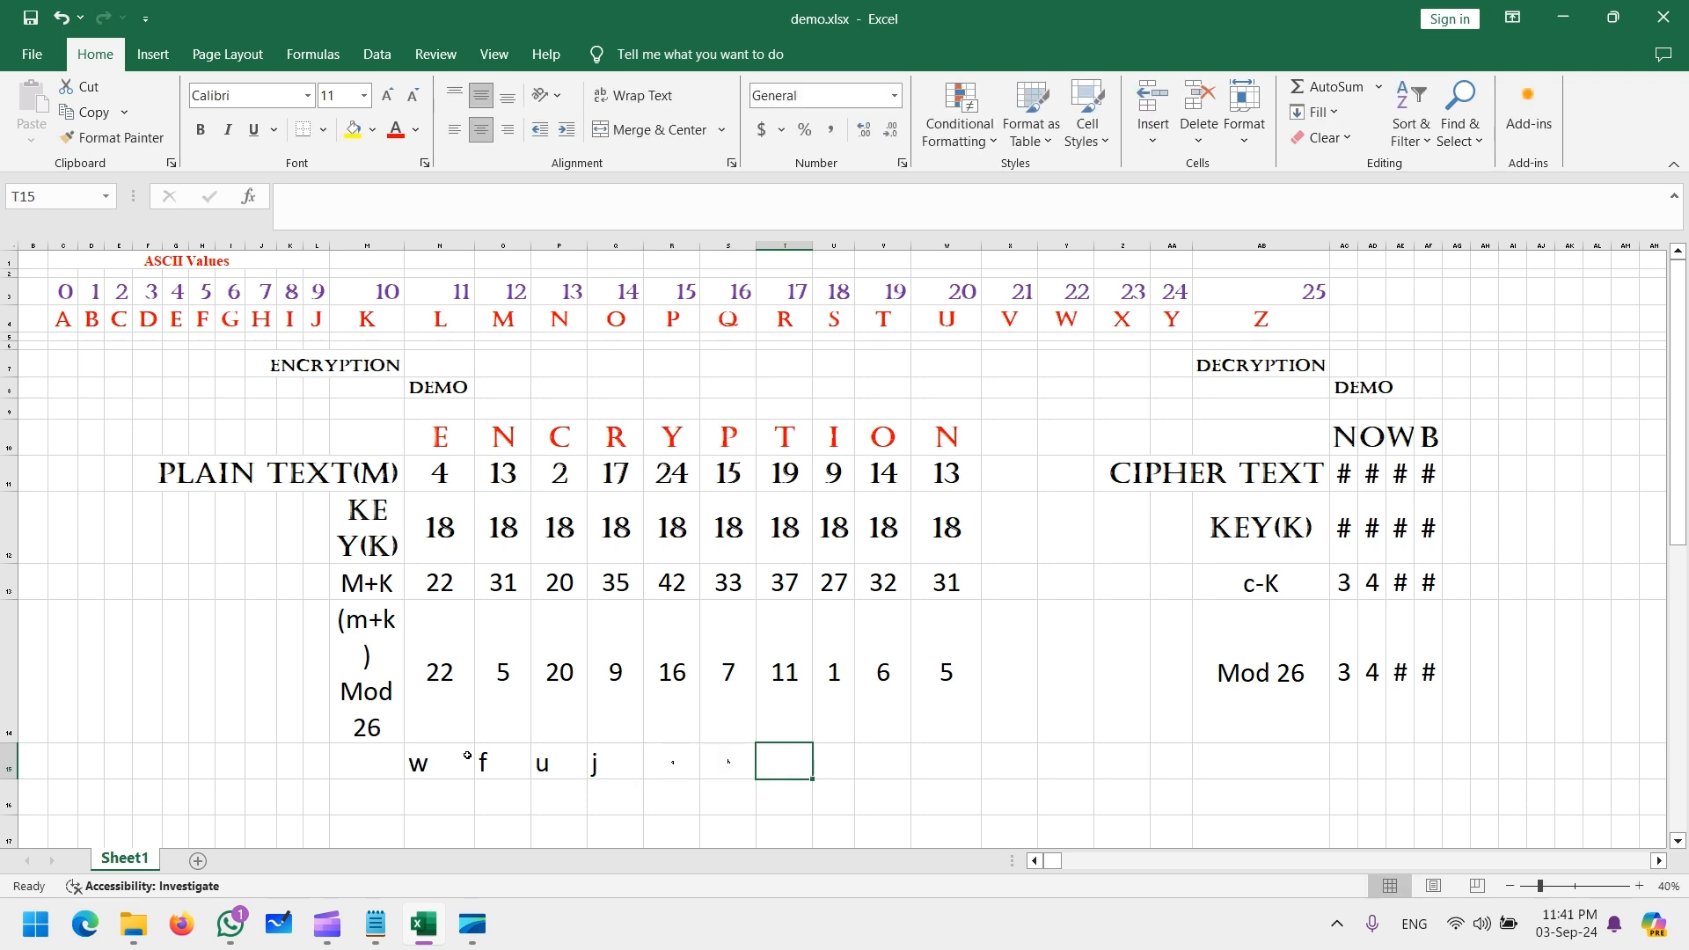
text(l)
key(Tab)
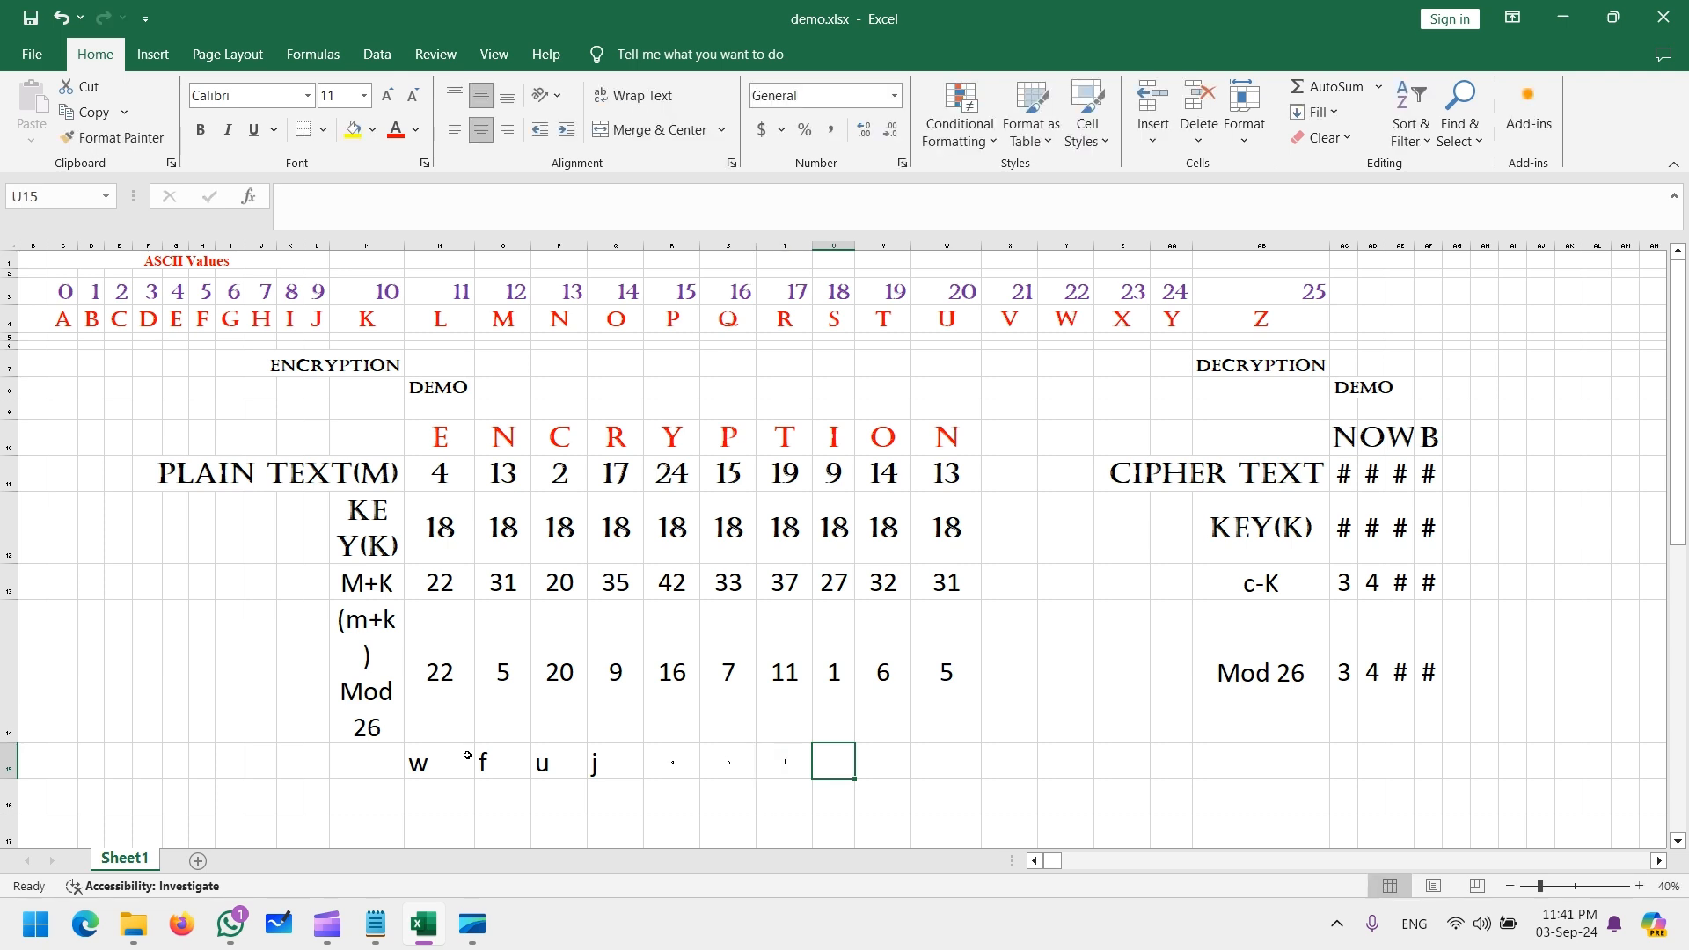
text(b)
key(Tab)
text(g)
key(Tab)
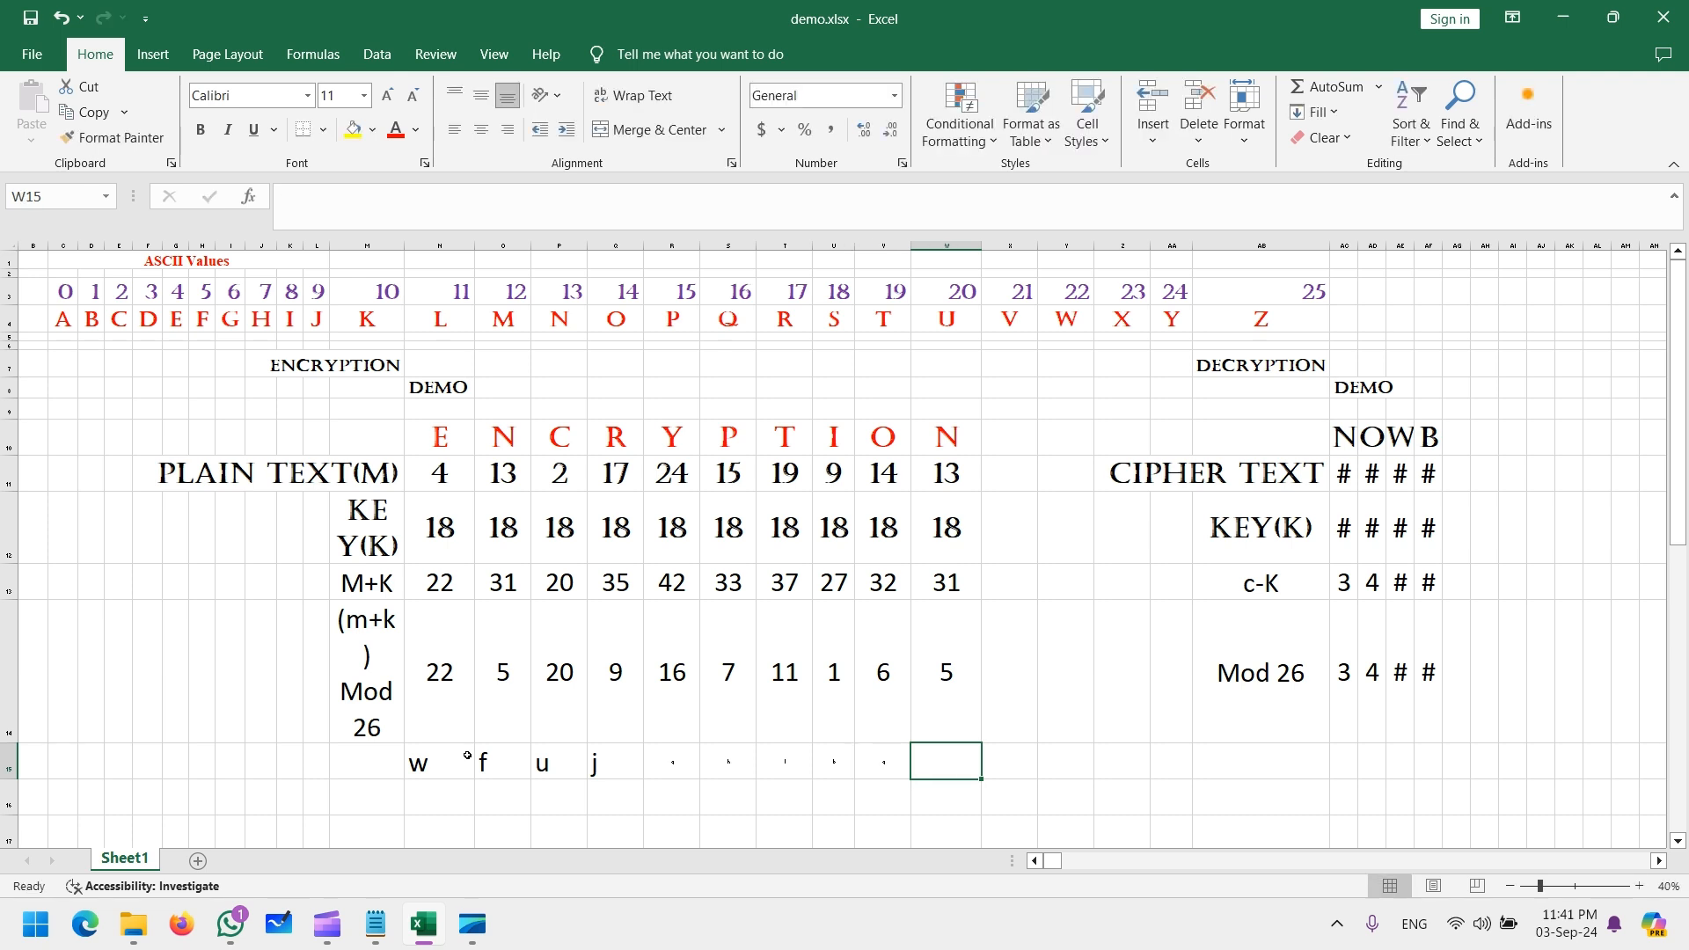
text(f)
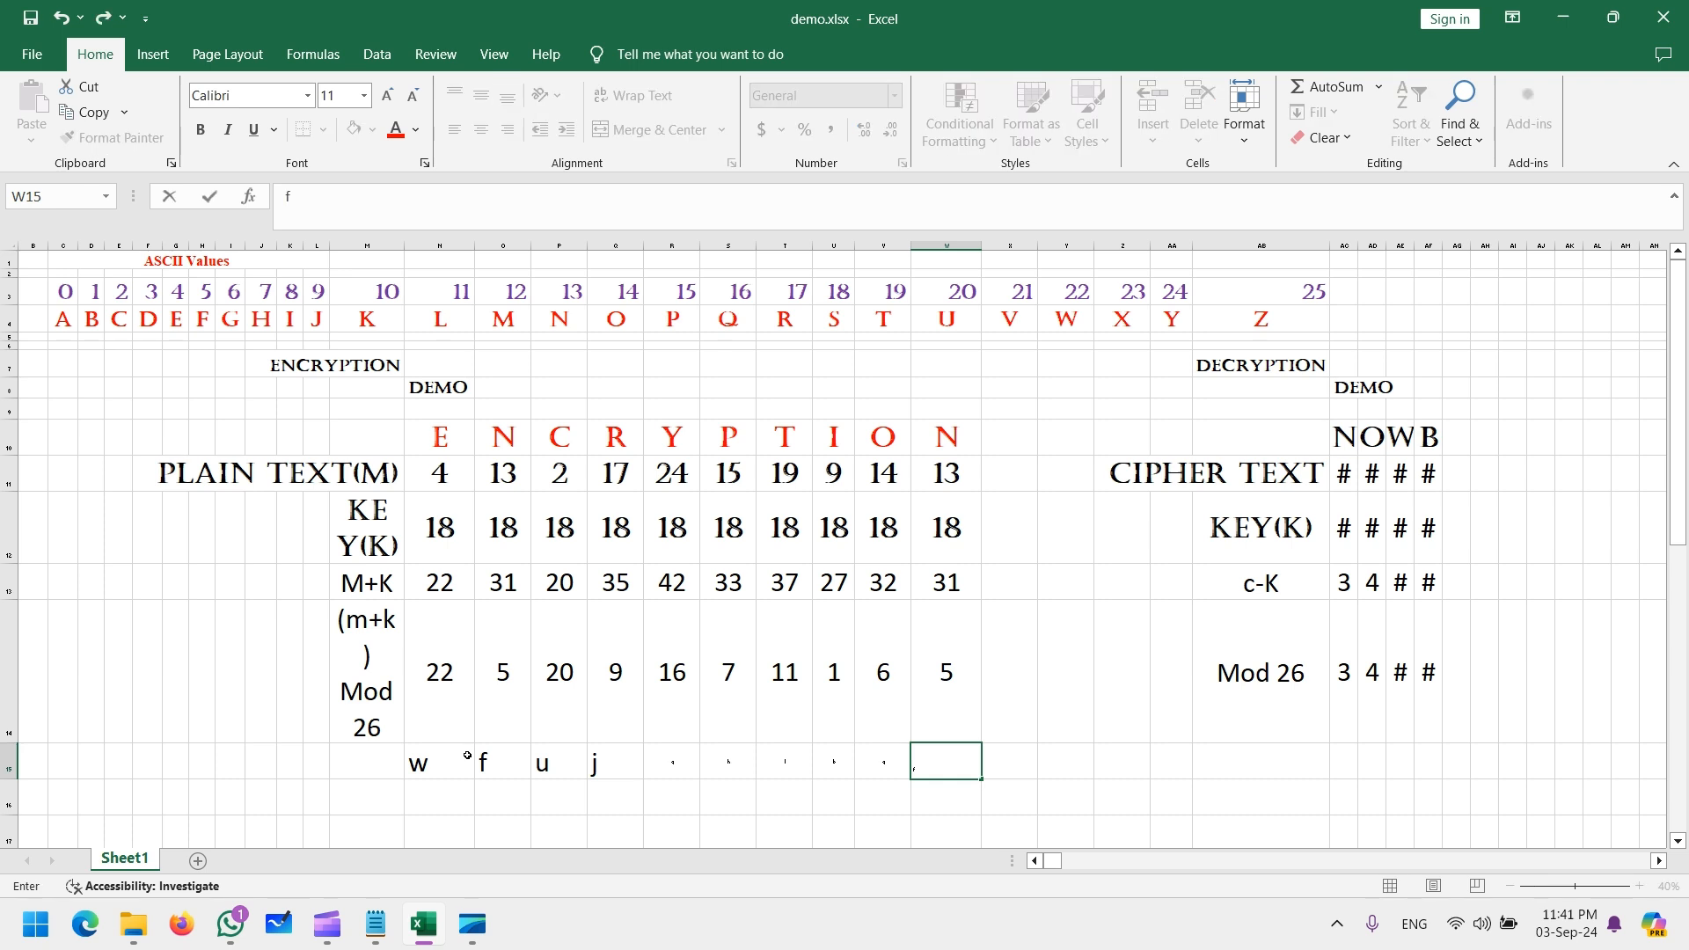
Copy the format of the letter w in N15 onto the remaining cipher letters through W15
click(431, 762)
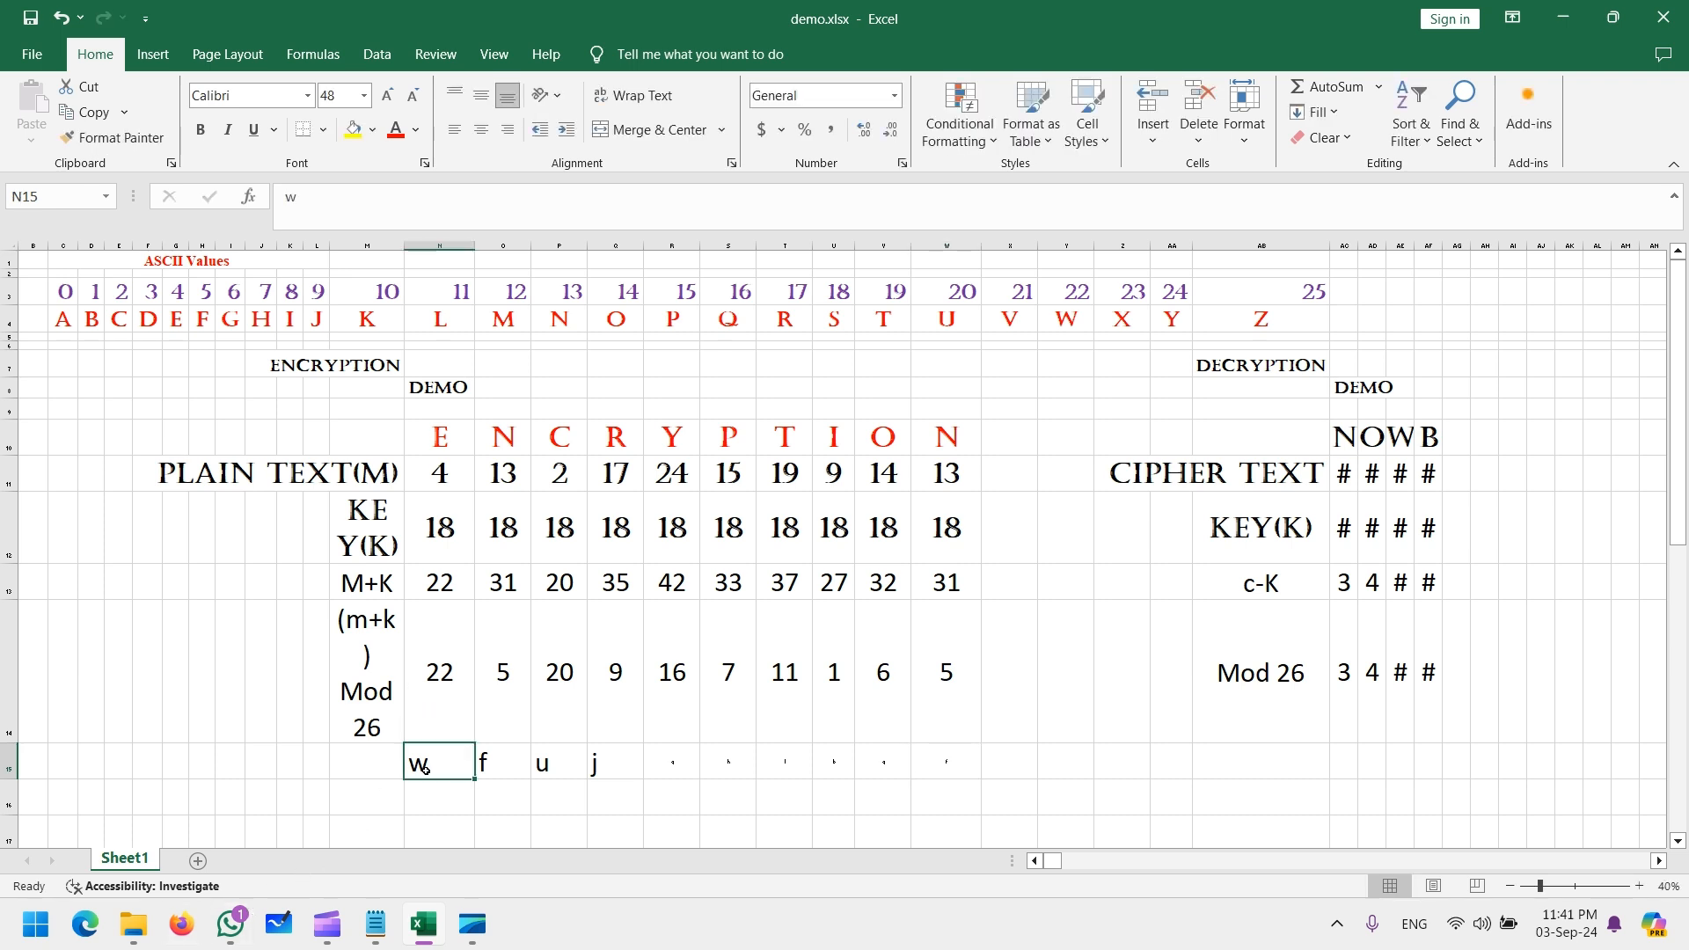
click(113, 137)
mouse_move(607, 762)
mouse_down()
mouse_move(986, 764)
mouse_move(941, 779)
mouse_up()
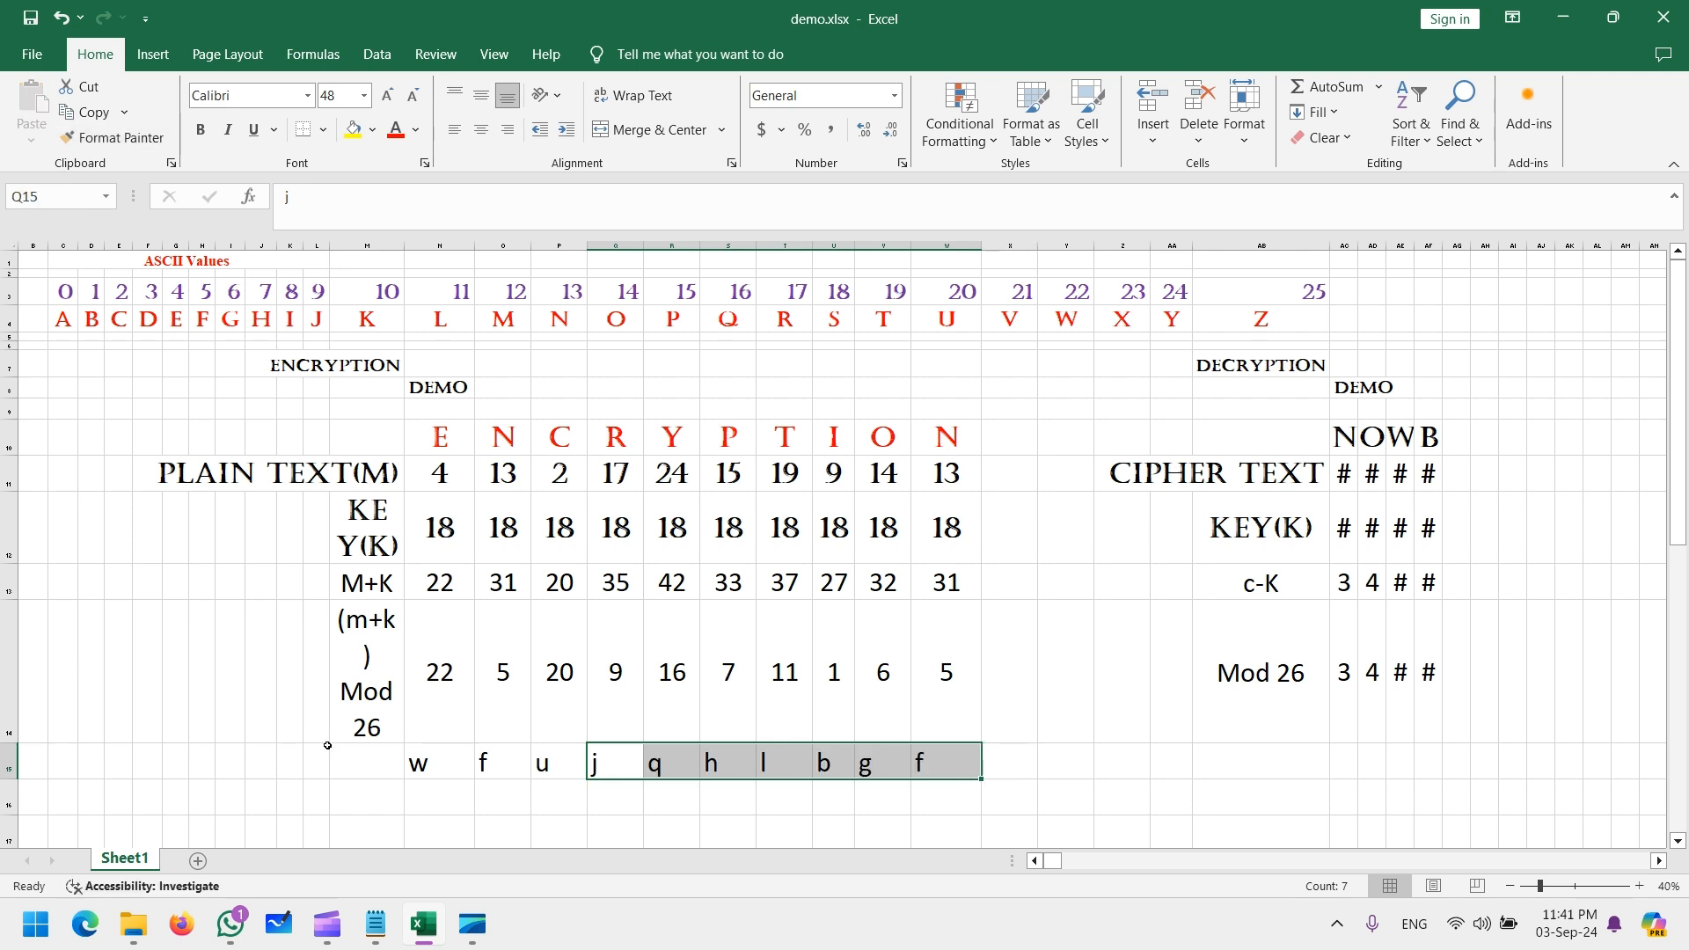
Centre the cipher letters in N15:W15 horizontally and vertically, and enlarge them to font size 72
drag(419, 764, 977, 770)
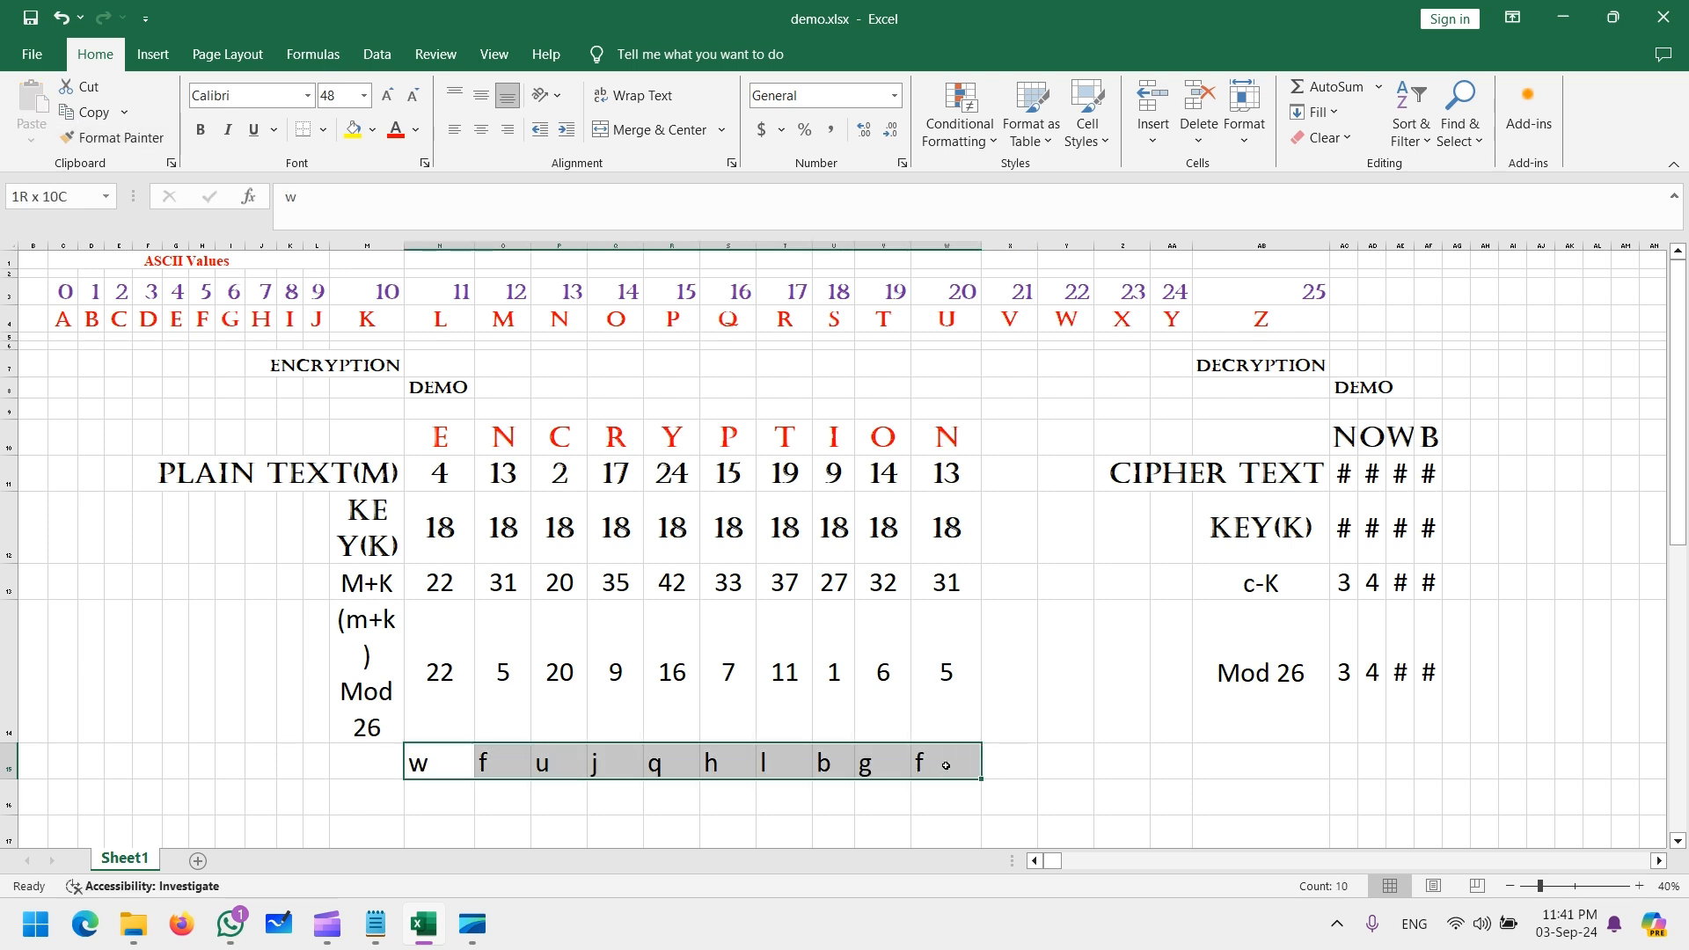
click(480, 130)
click(482, 95)
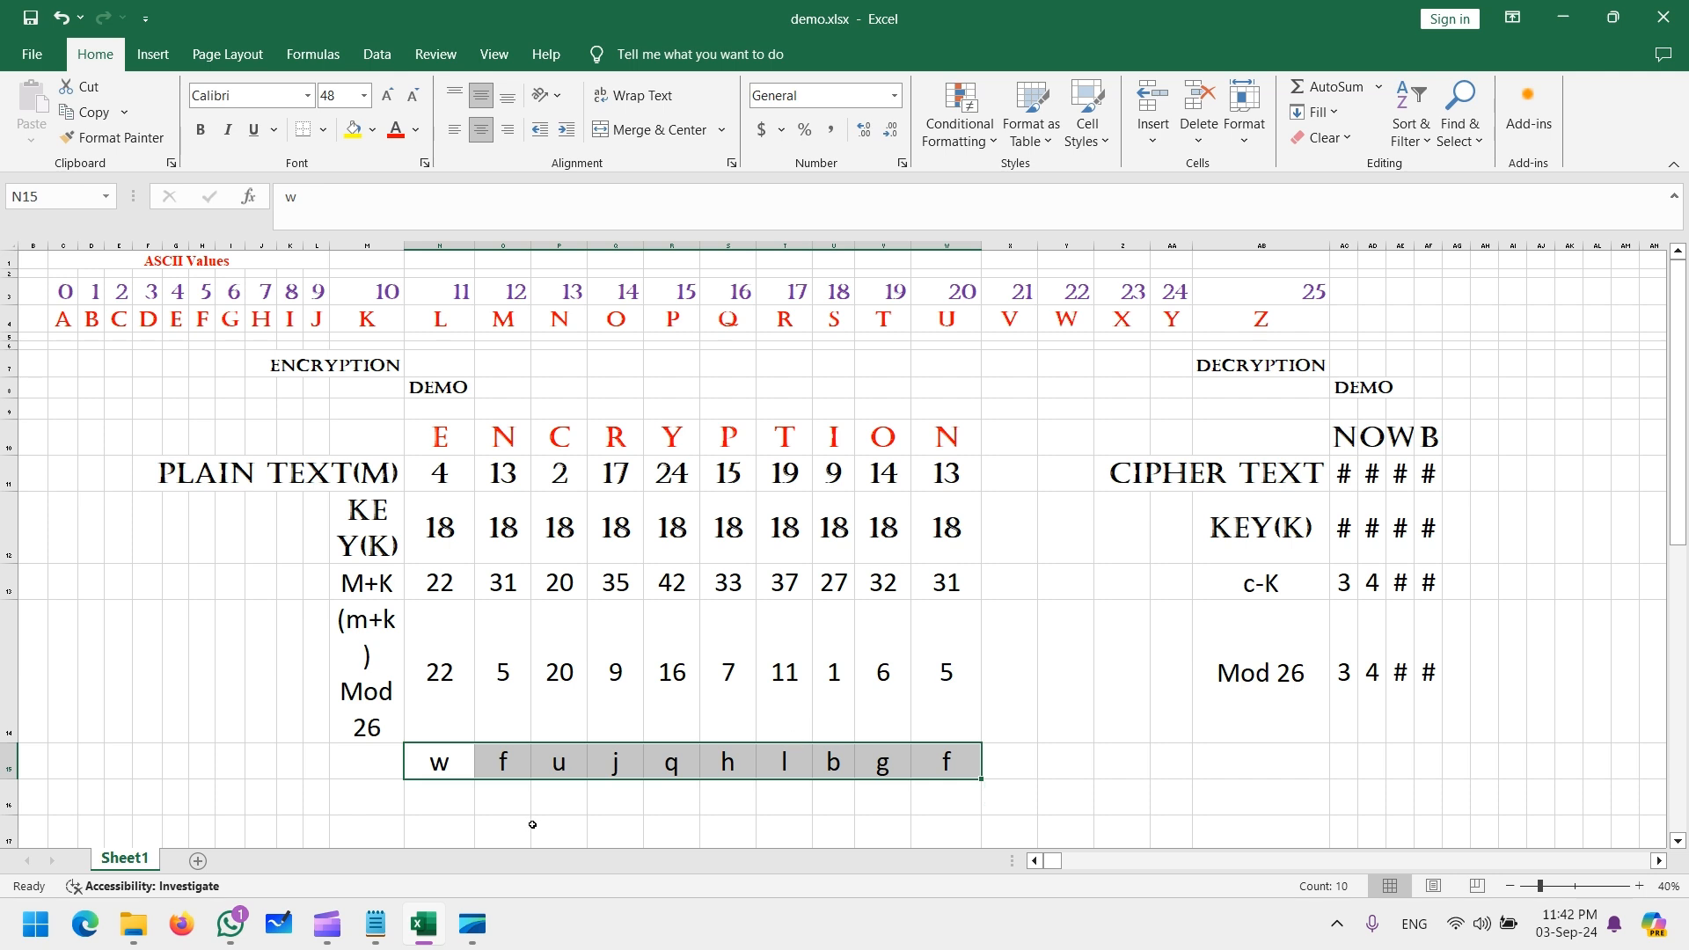
click(508, 803)
drag(447, 771, 914, 770)
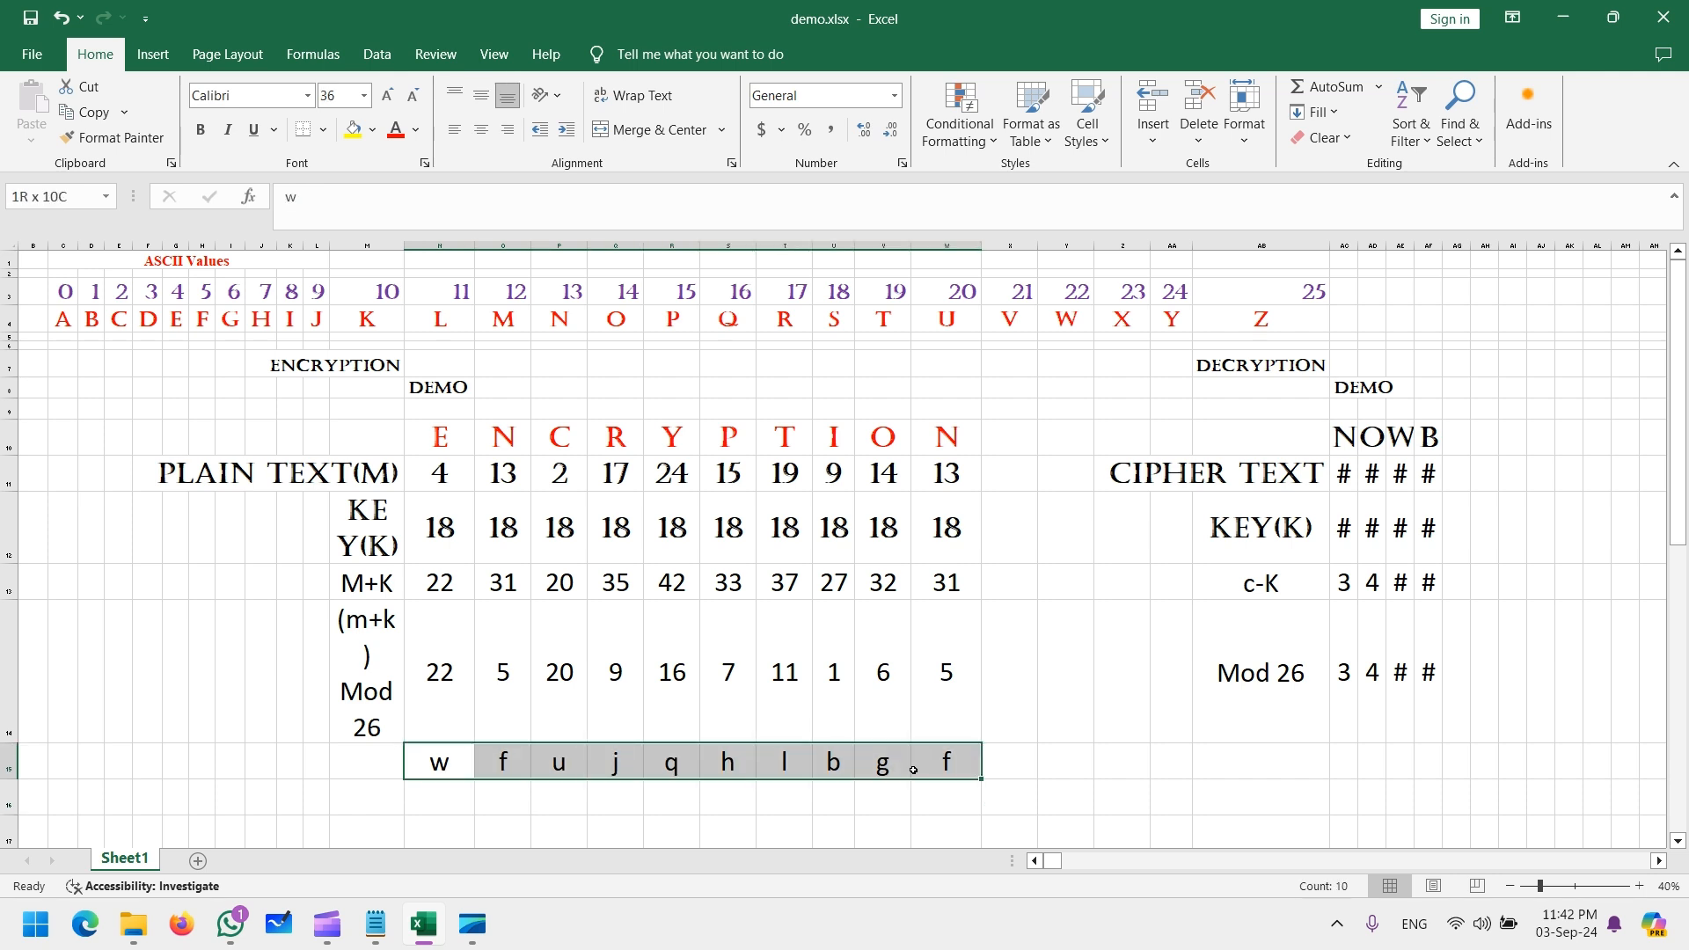
click(390, 100)
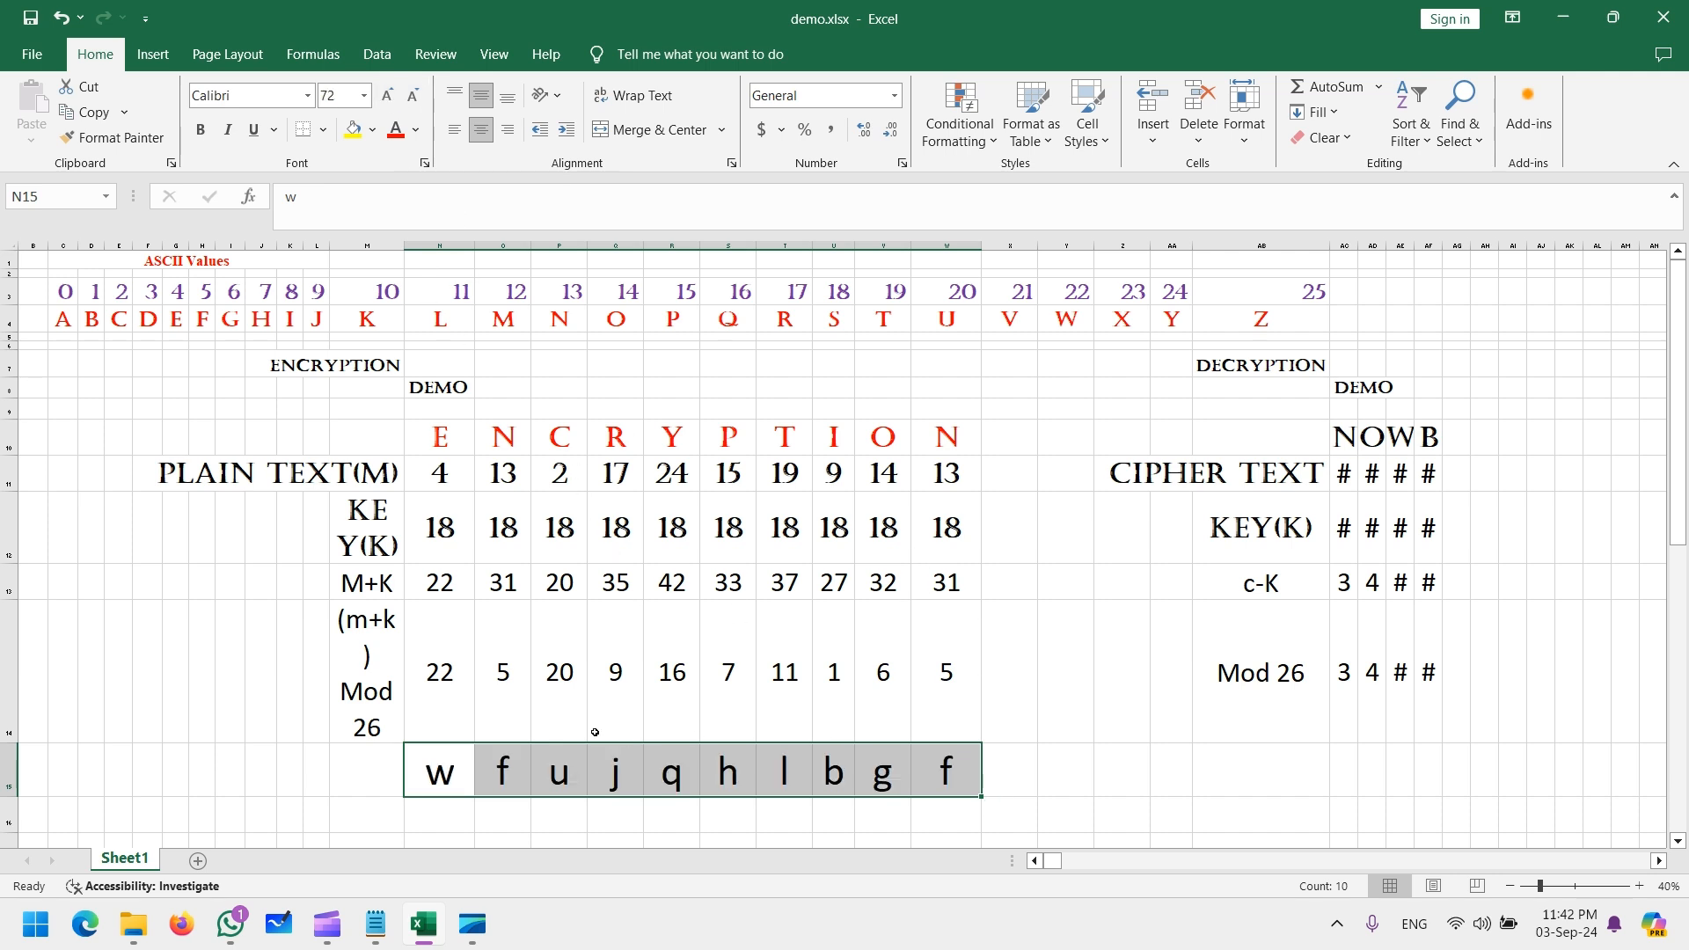
click(1050, 711)
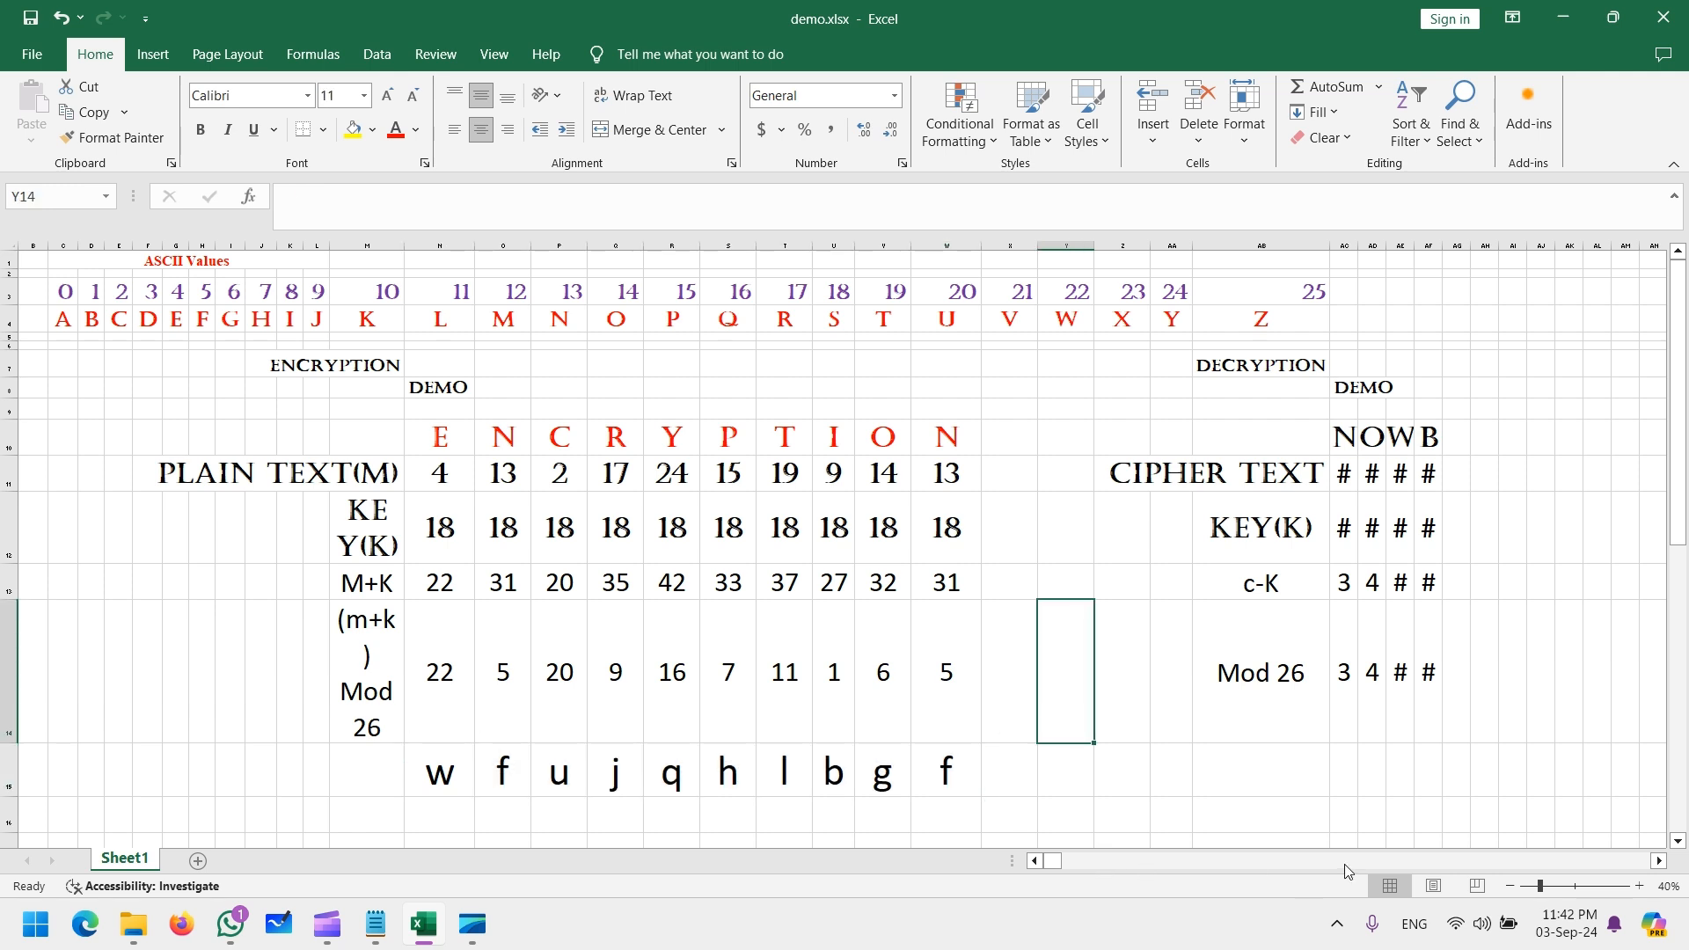
Copy the DECRYPTION heading from AB7 to J17, below the encryption table
scroll(1153, 753, down, 1)
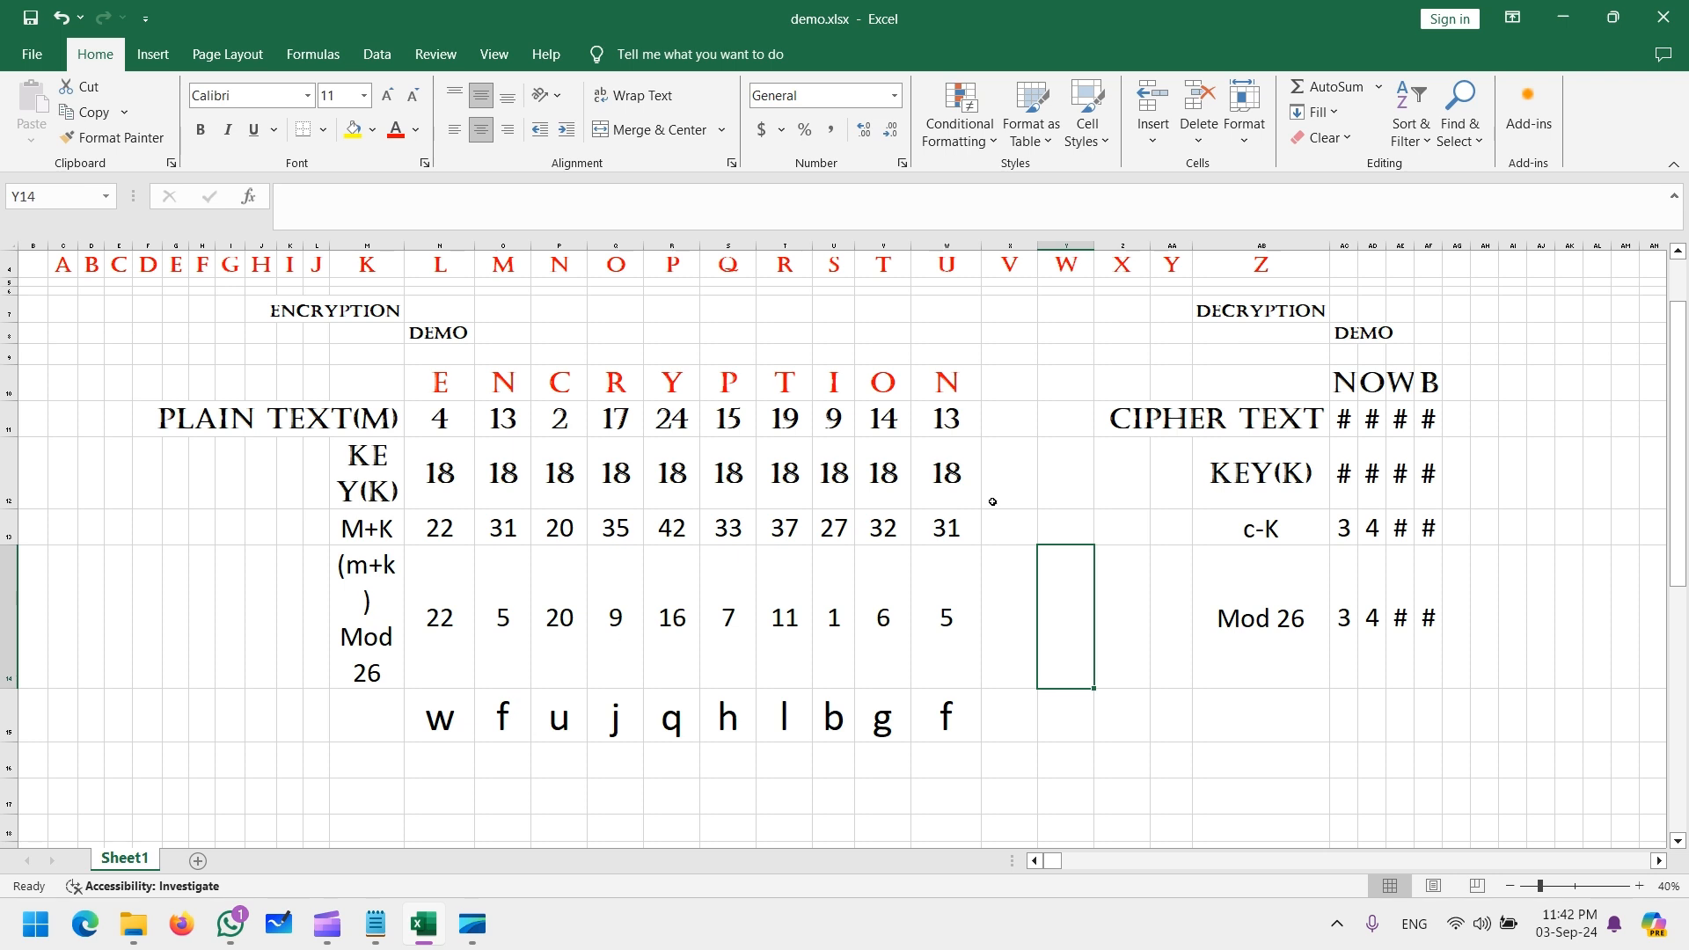
click(1230, 309)
key(ctrl+c)
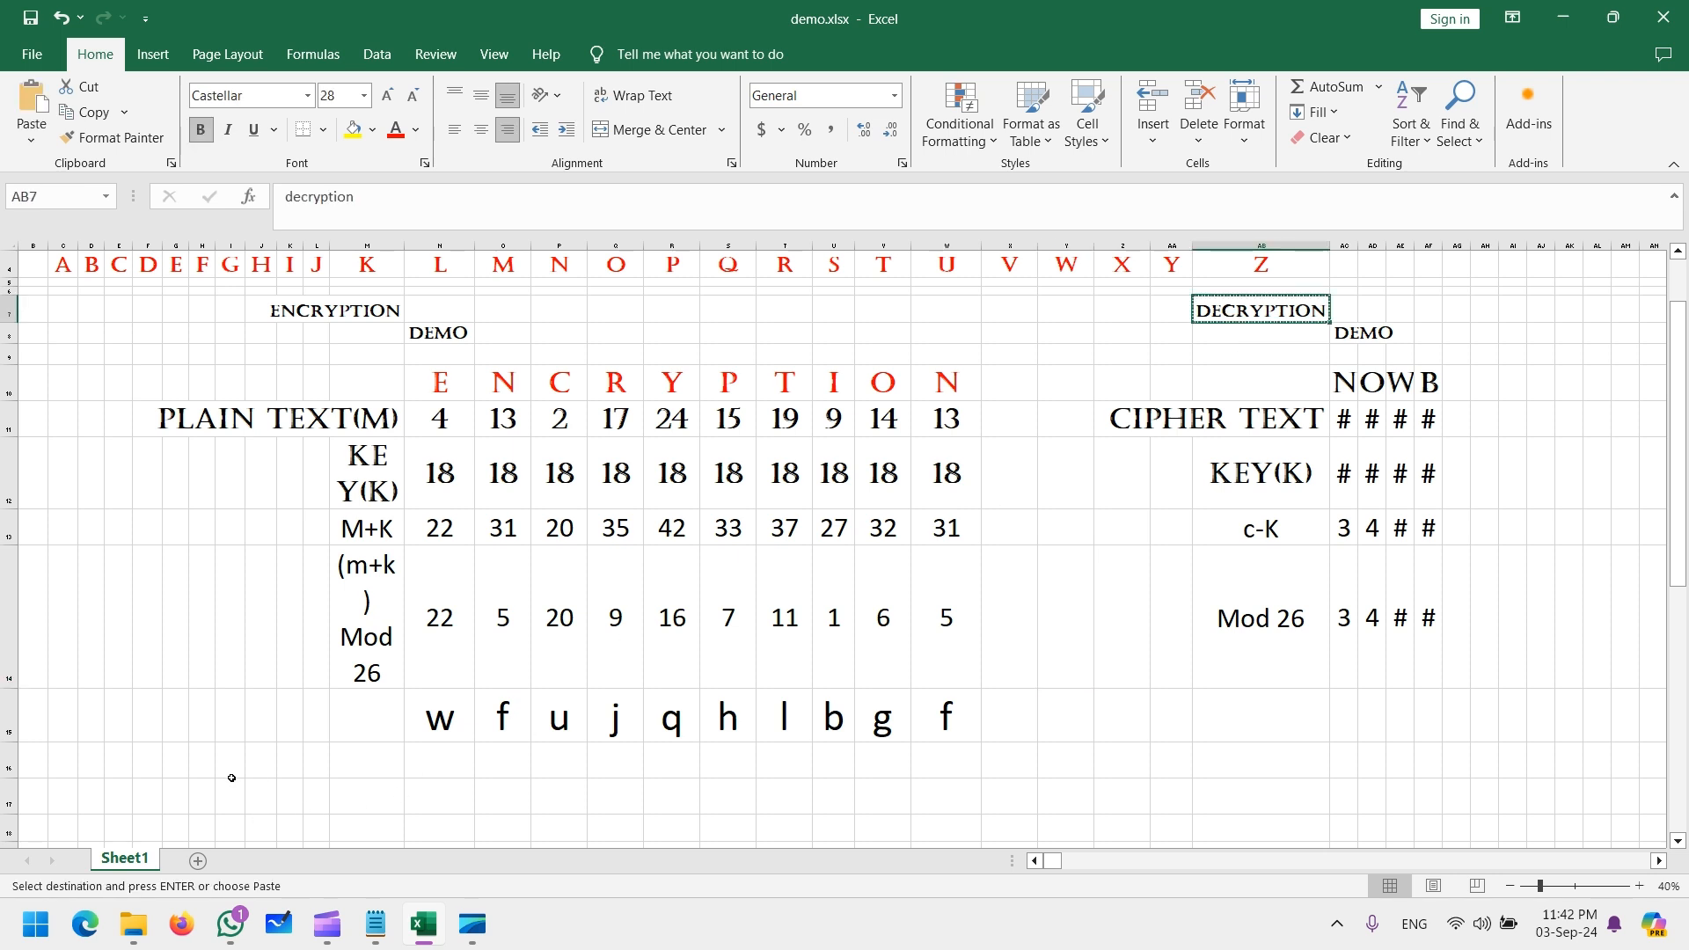
click(209, 795)
click(290, 796)
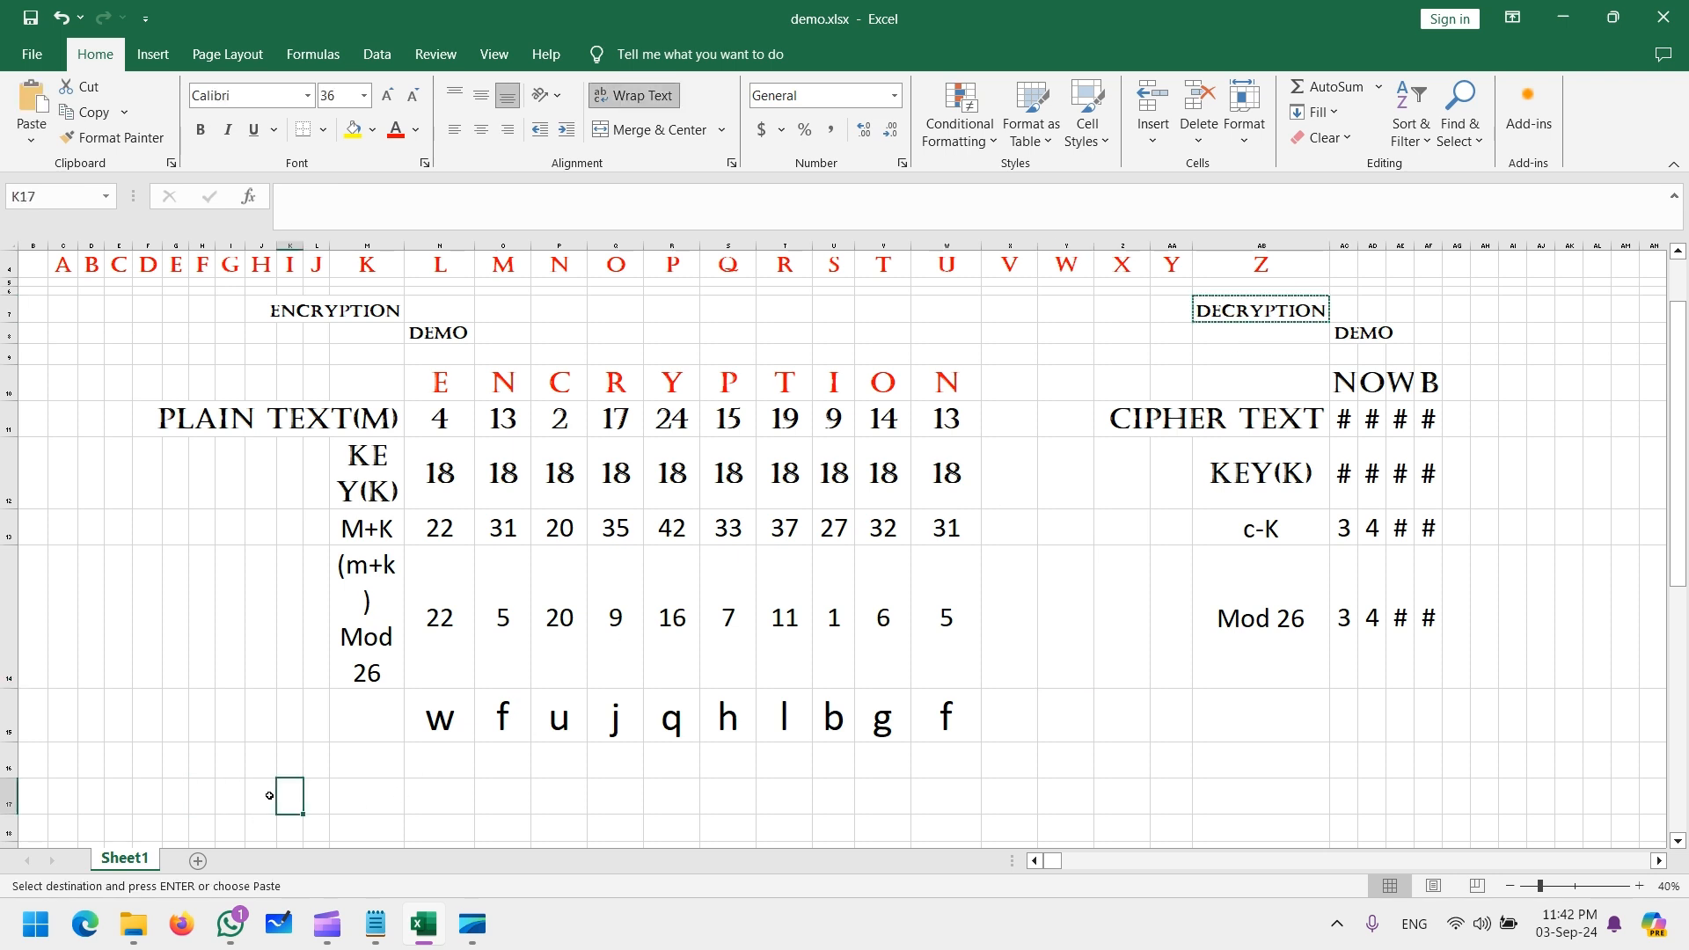
click(269, 797)
key(ctrl+v)
scroll(464, 823, down, 3)
scroll(468, 826, up, 2)
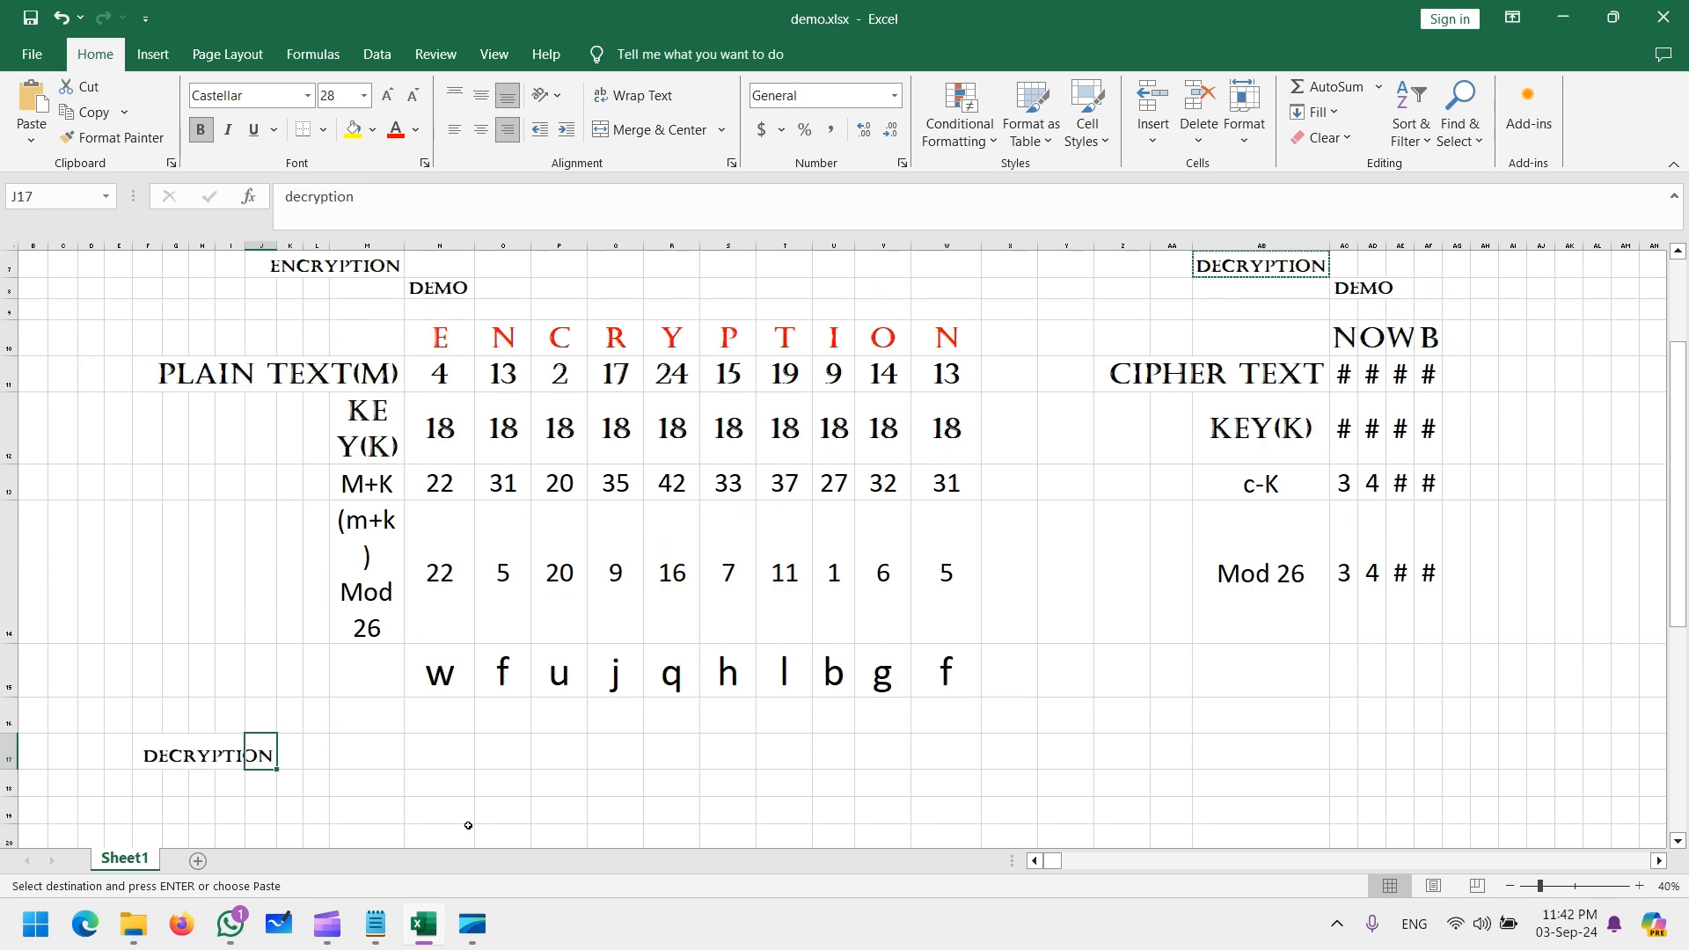
drag(341, 352, 931, 666)
click(997, 713)
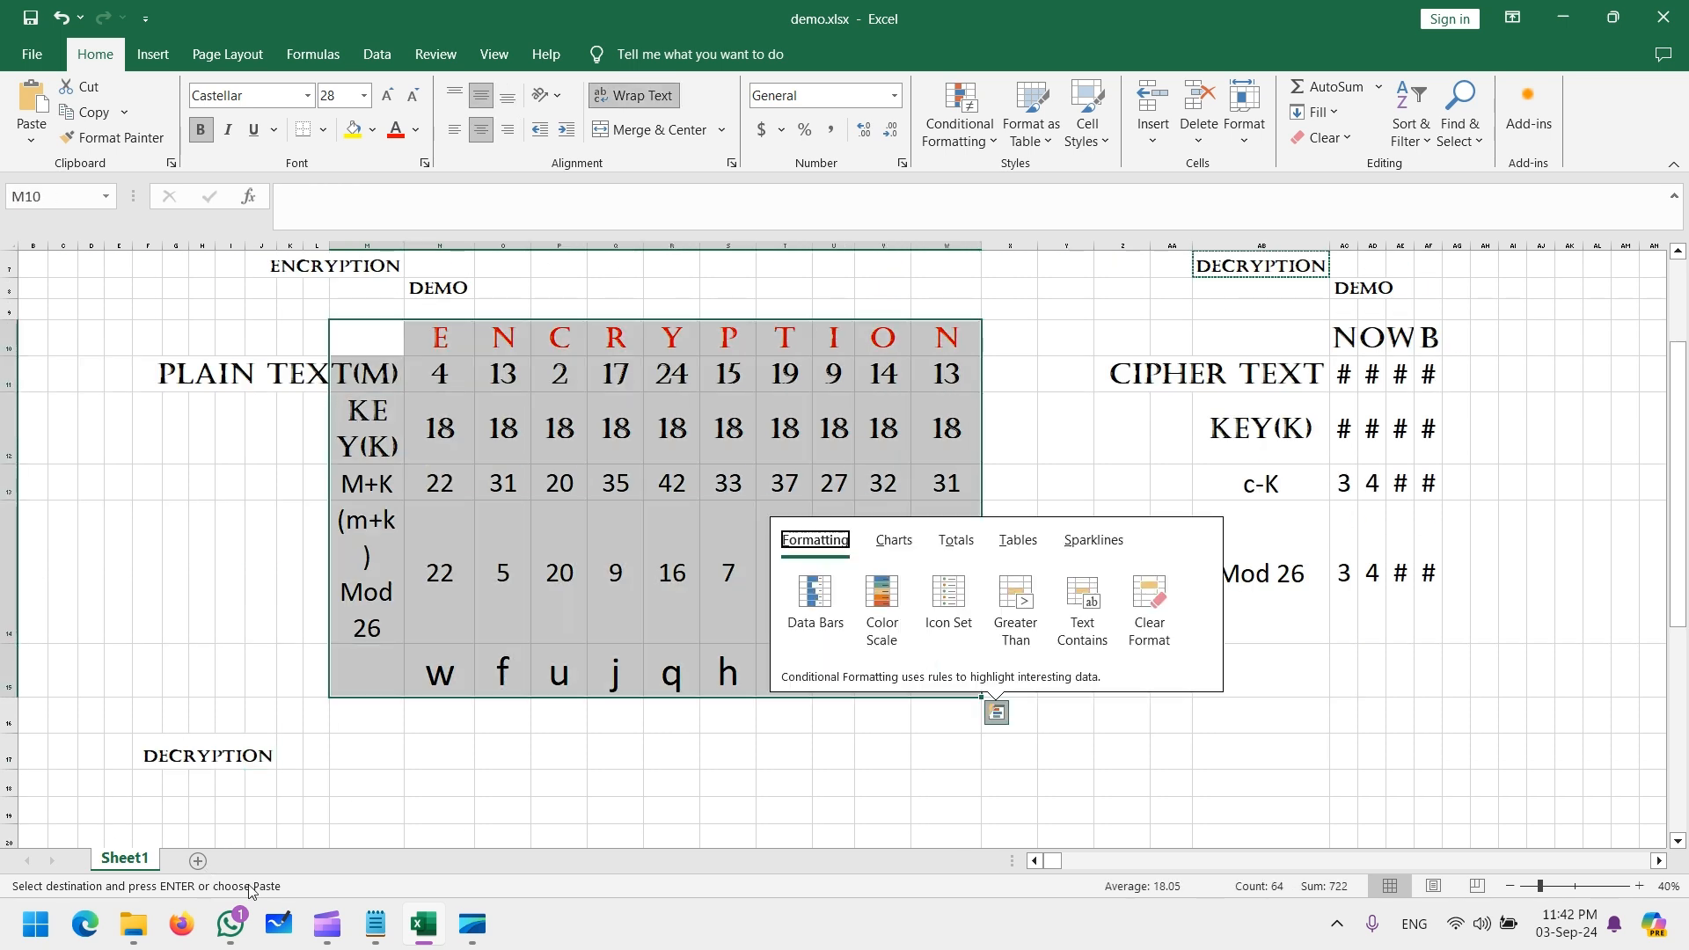
click(376, 809)
Label M18 as Cipher and set the decryption block starting there to font size 48
scroll(378, 809, down, 3)
scroll(385, 758, up, 1)
click(367, 567)
text(Cipher)
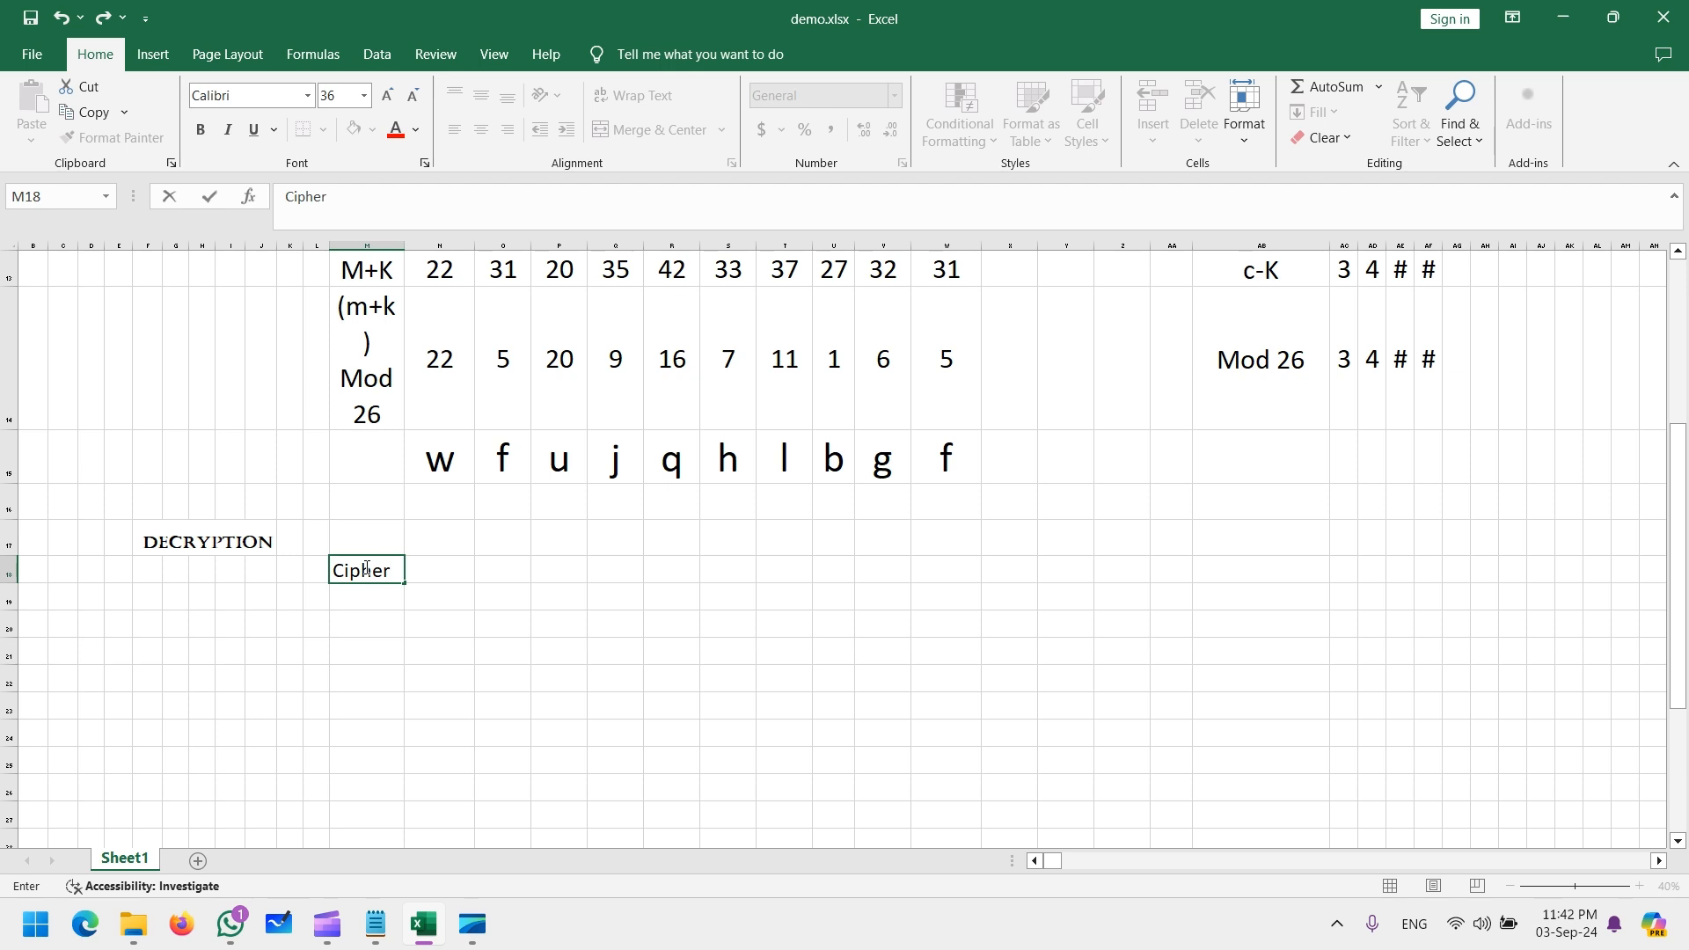
key(Return)
click(365, 569)
mouse_move(953, 814)
mouse_down()
mouse_move(939, 784)
mouse_move(943, 813)
mouse_up()
click(342, 95)
text(48)
key(Return)
click(445, 599)
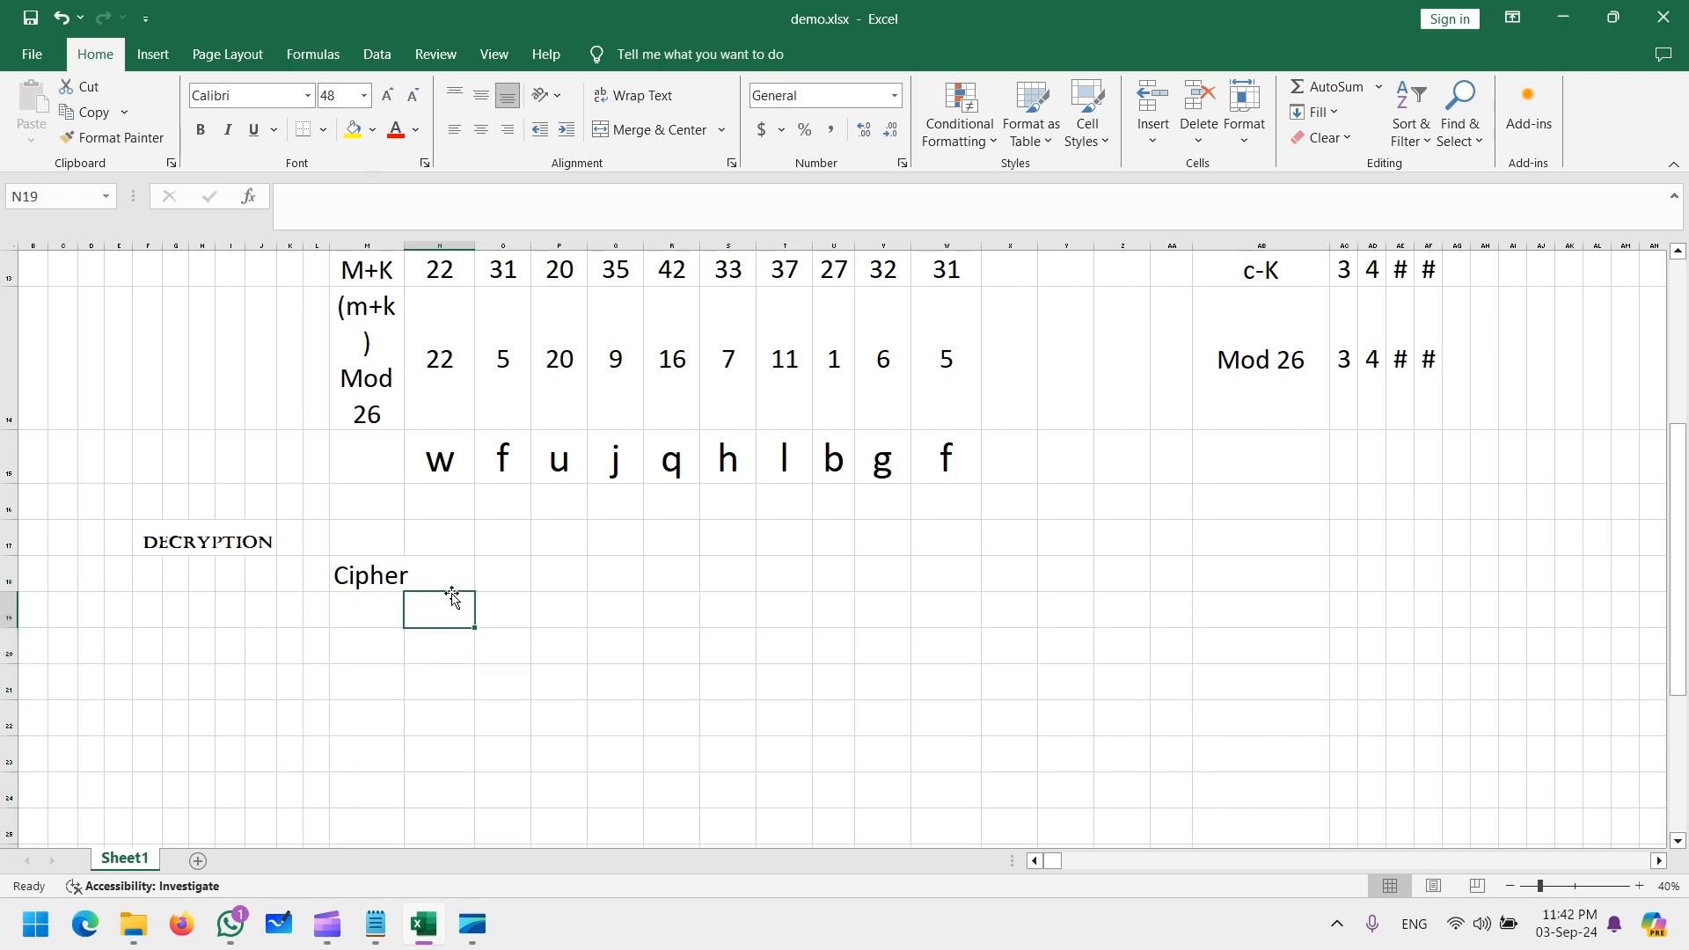
Copy the ten cipher letters from N15:W15 into the Cipher row starting at N18
click(441, 466)
key(shift+Right)
key(shift+Right)
key(shift+Right)
key(shift+Right)
key(shift+Right)
key(shift+Right)
key(shift+Right)
key(shift+Right)
key(shift+Right)
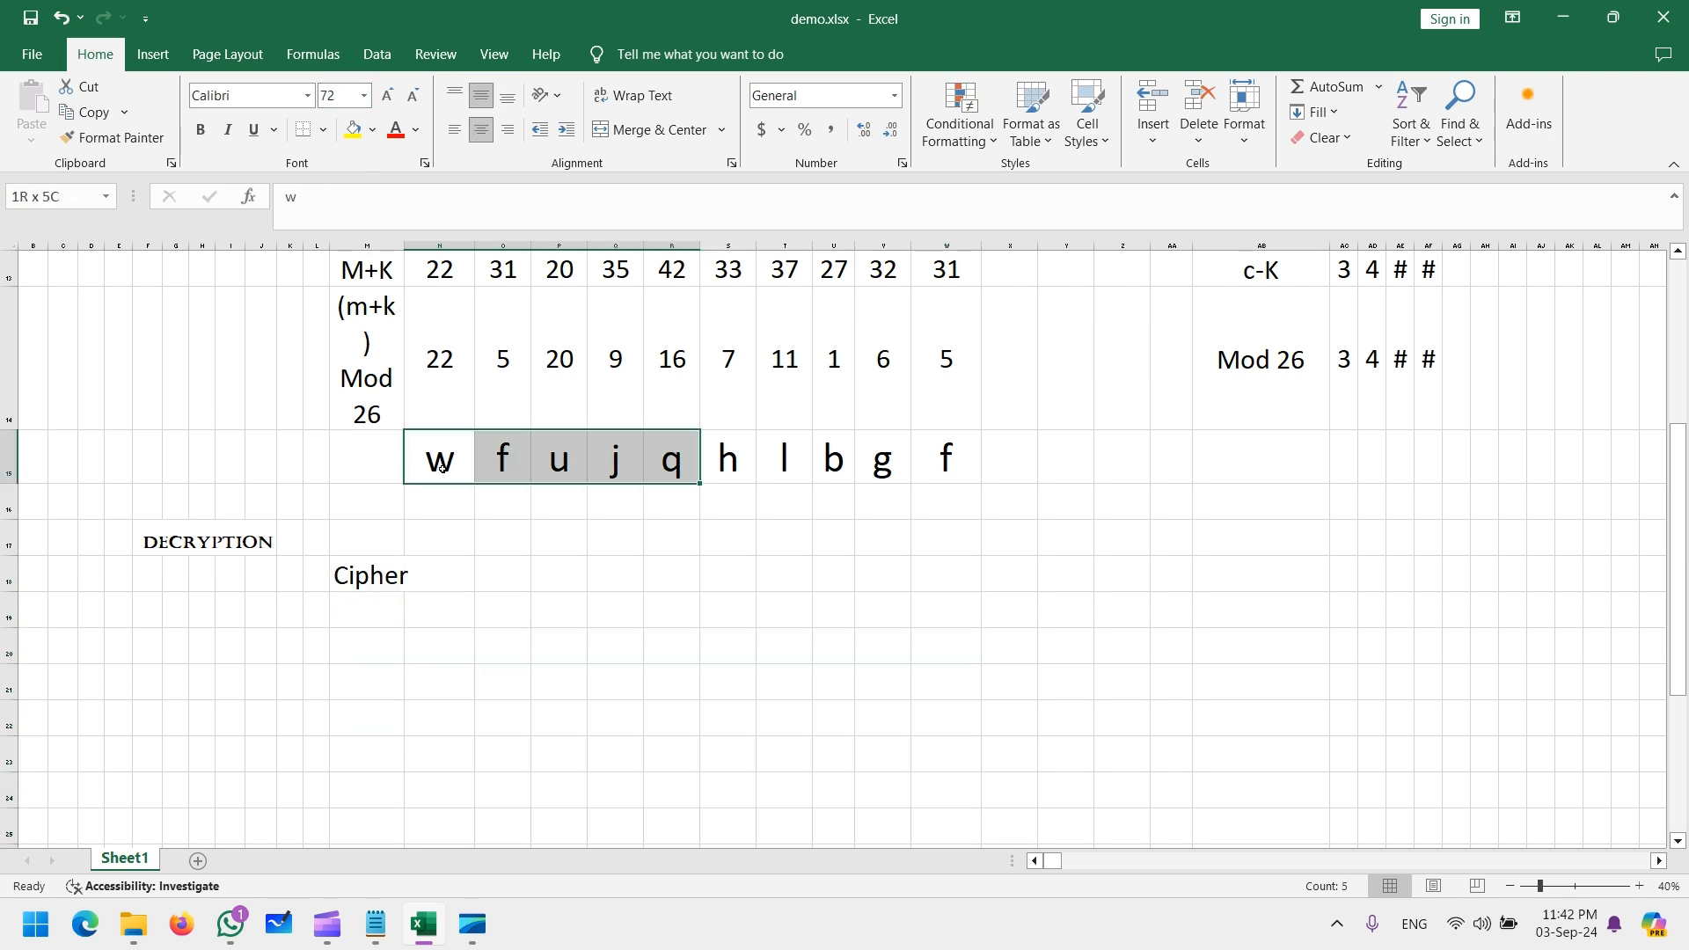
key(ctrl+c)
key(Down)
key(Down)
key(Down)
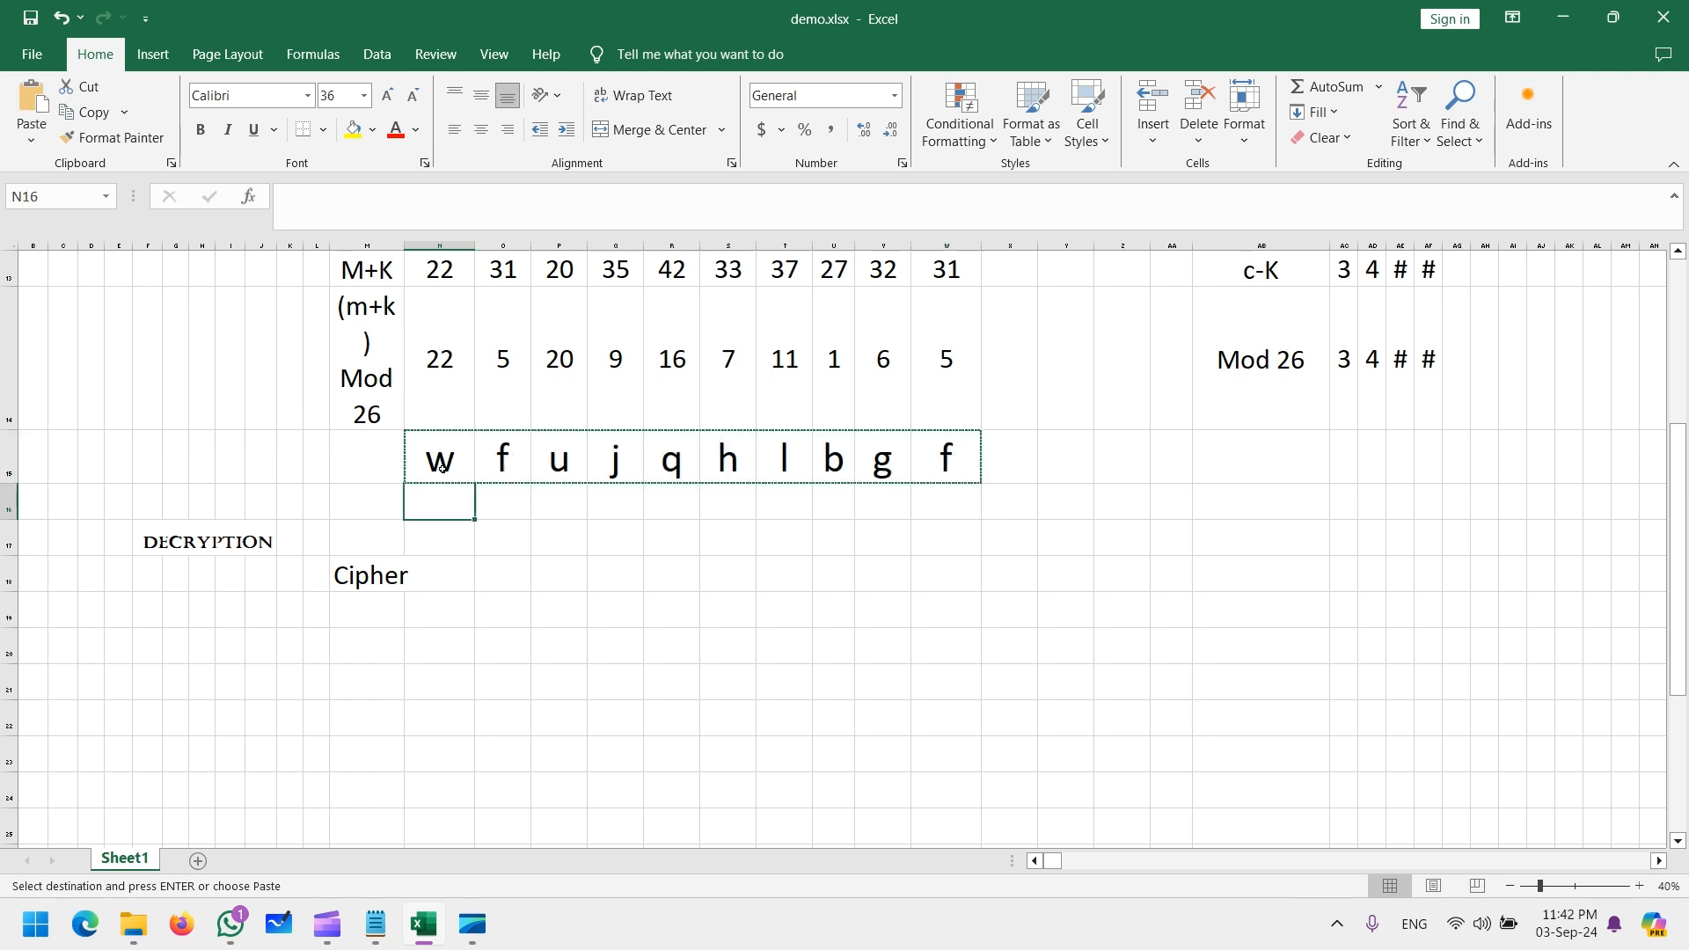
key(ctrl+v)
Label M19, below Cipher, as pos
key(Left)
key(Down)
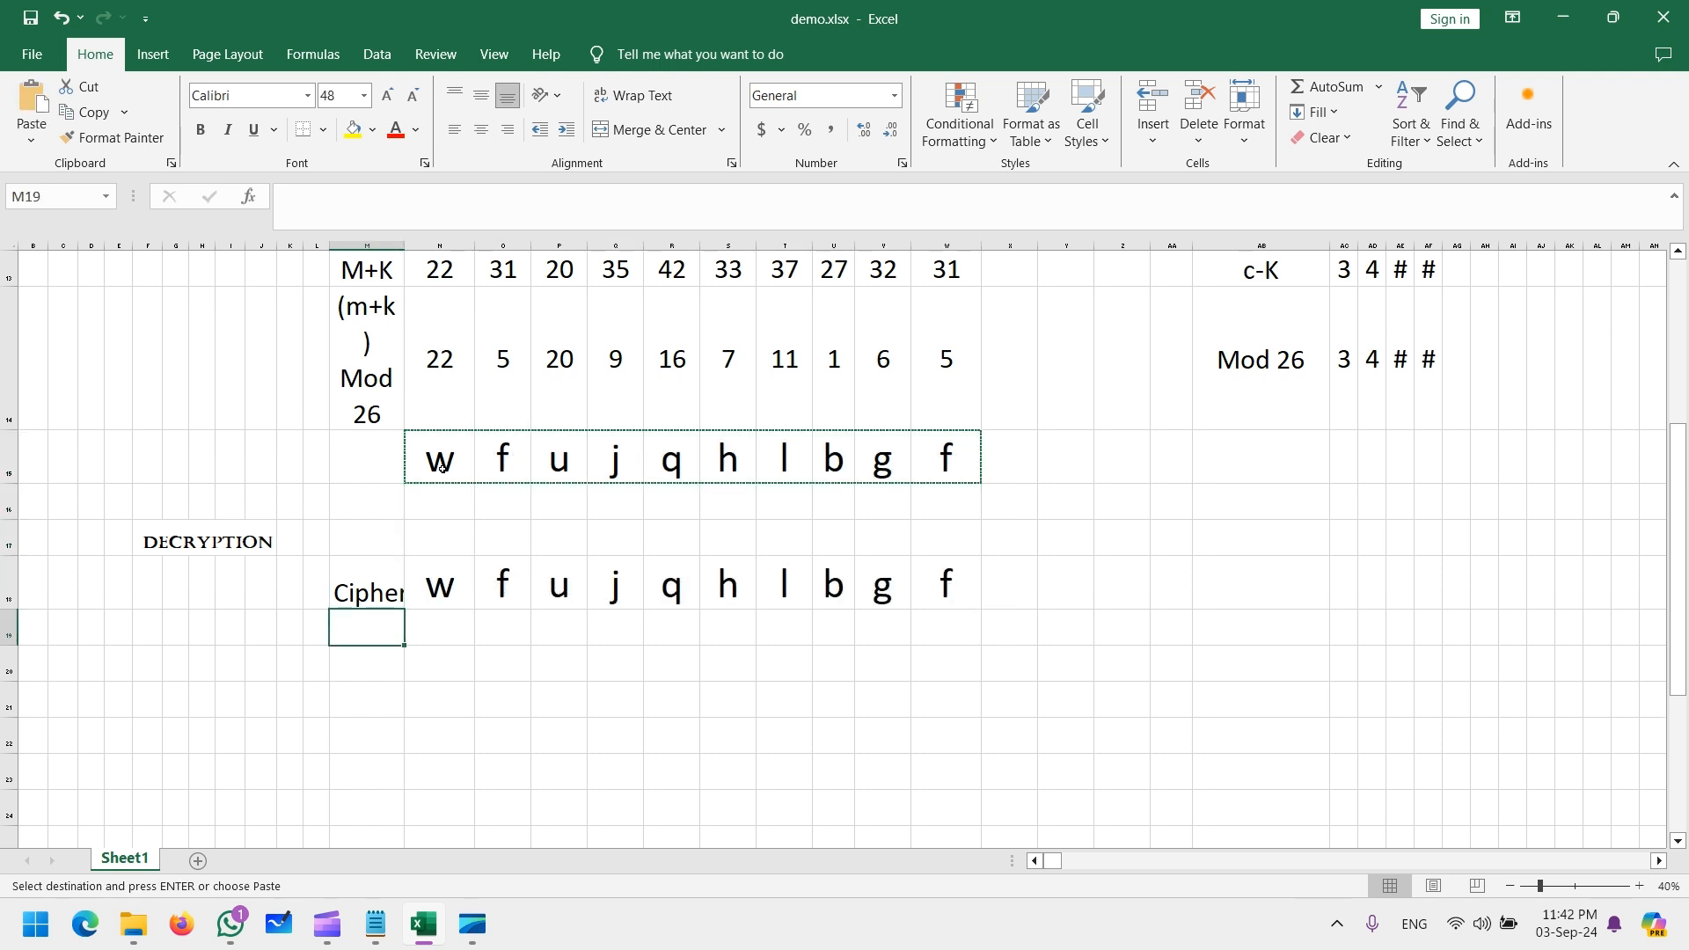
text(pos)
key(Return)
Try to copy the (m+k) Mod 26 formulas from N14:W14 into the pos row at N19, and undo the paste
key(Up)
key(Up)
key(Up)
key(Up)
key(Up)
key(Up)
key(Right)
key(ctrl+shift+Right)
key(ctrl+shift+Right)
key(ctrl+shift+Left)
key(ctrl+c)
key(Down)
key(Down)
key(Down)
key(Down)
key(Down)
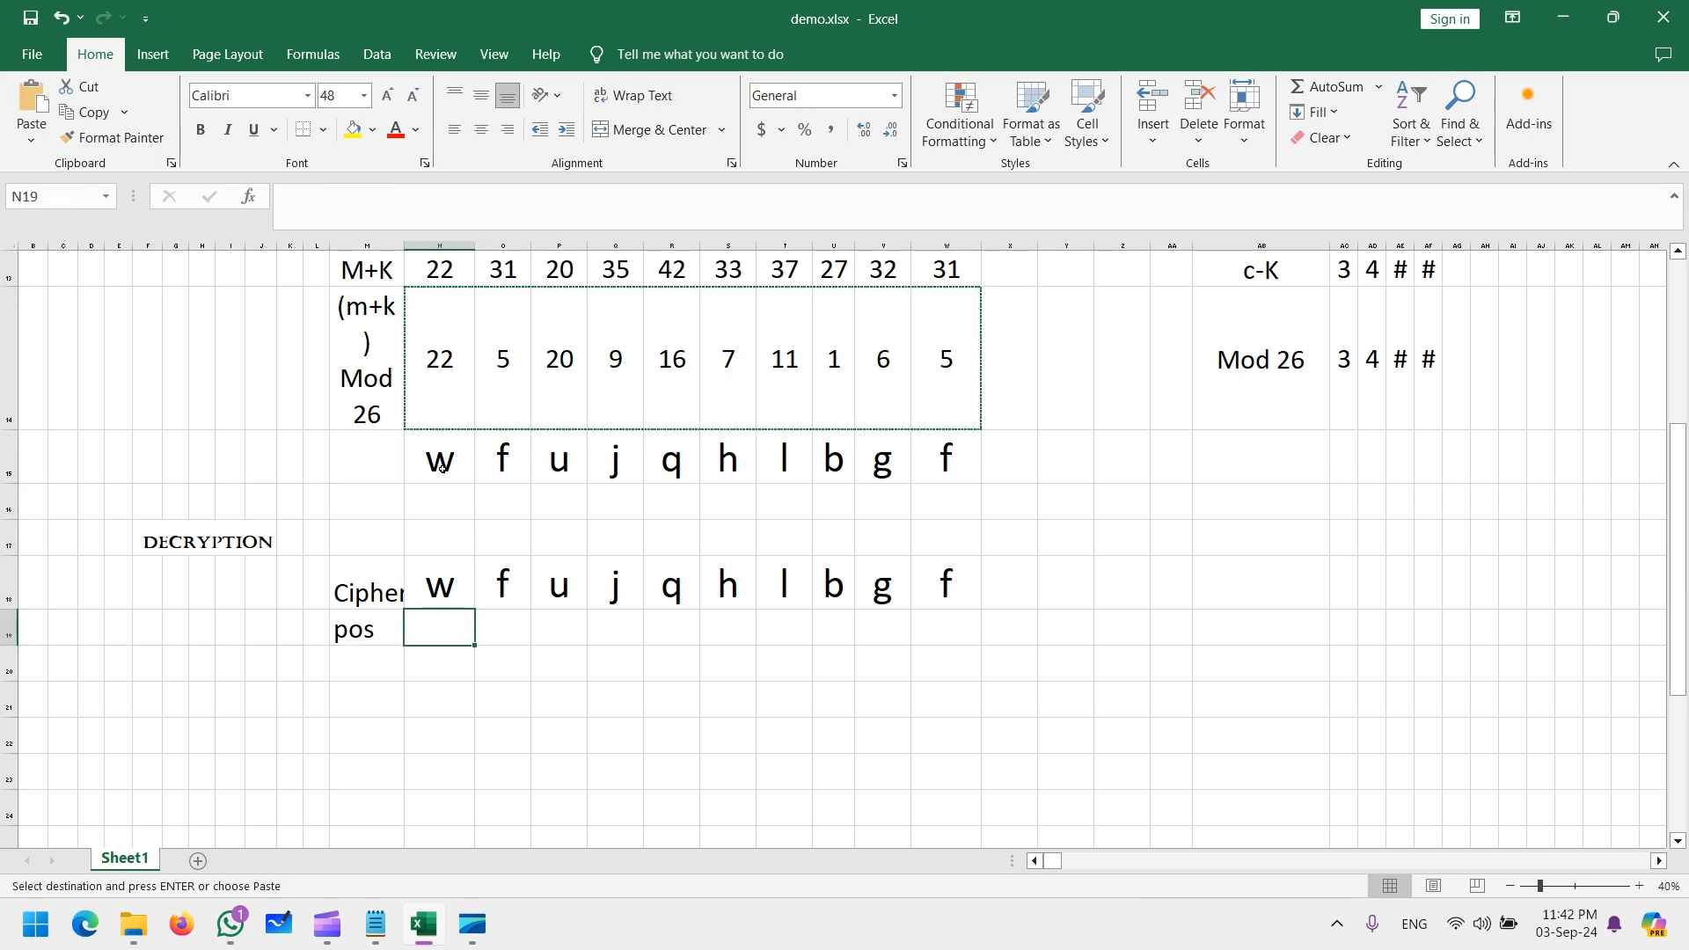
key(ctrl+v)
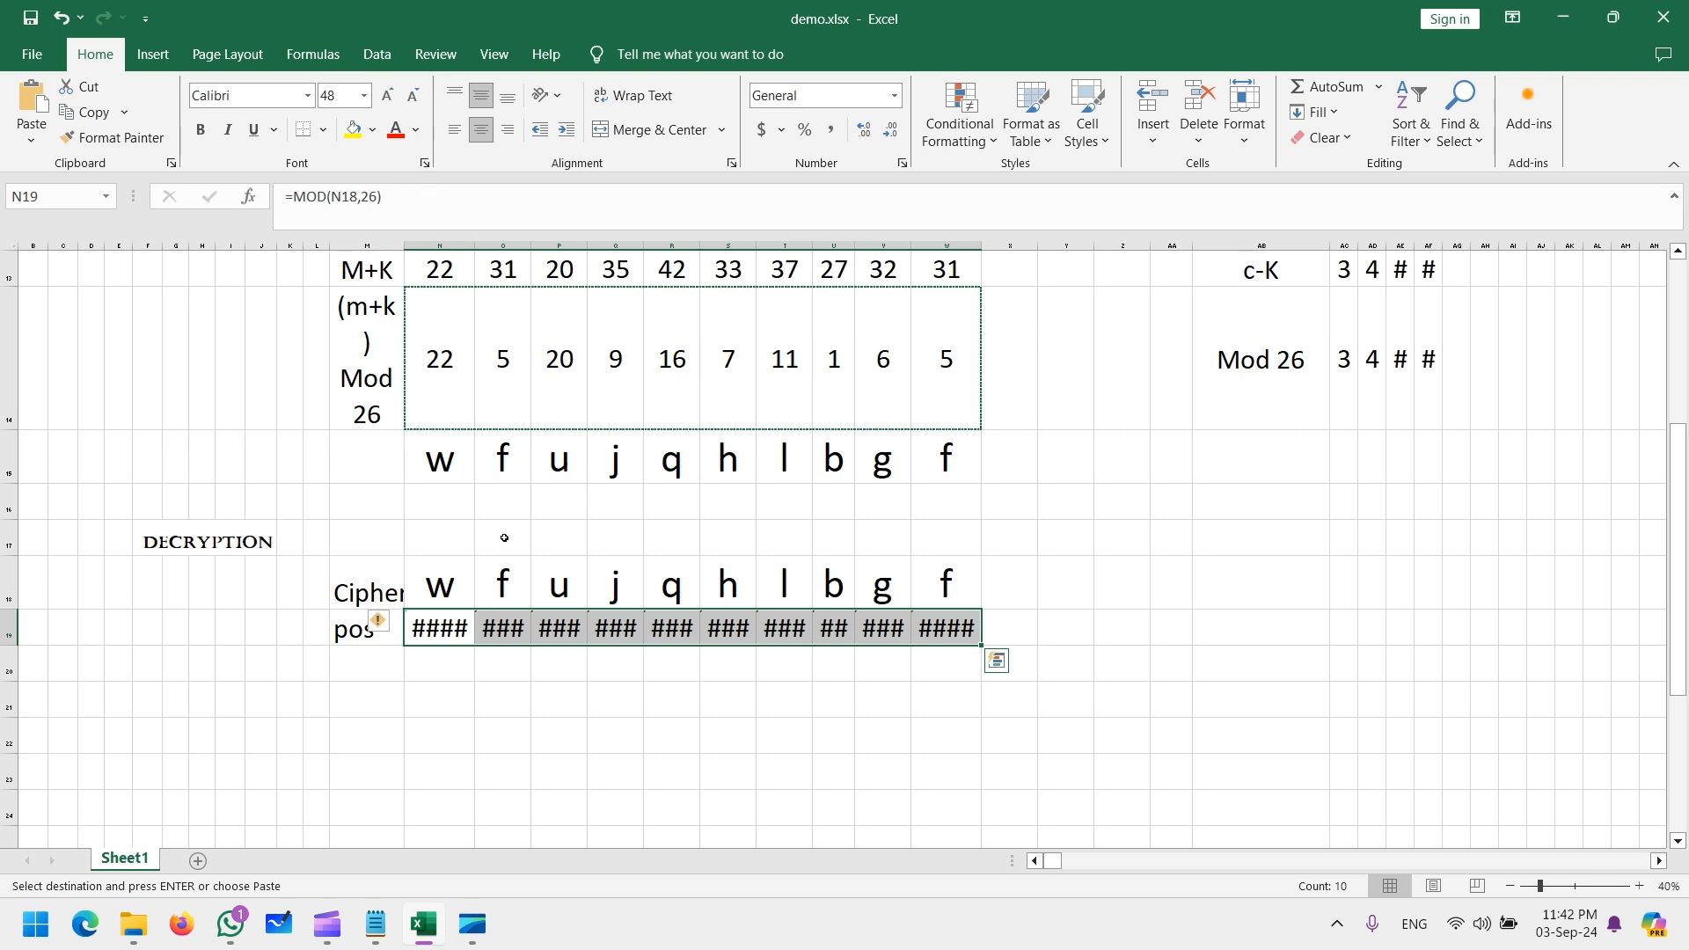
key(ctrl+z)
Copy the (m+k) Mod 26 results from N14:W14 and paste them as values only into the pos row starting at N19
right_click(449, 368)
click(496, 413)
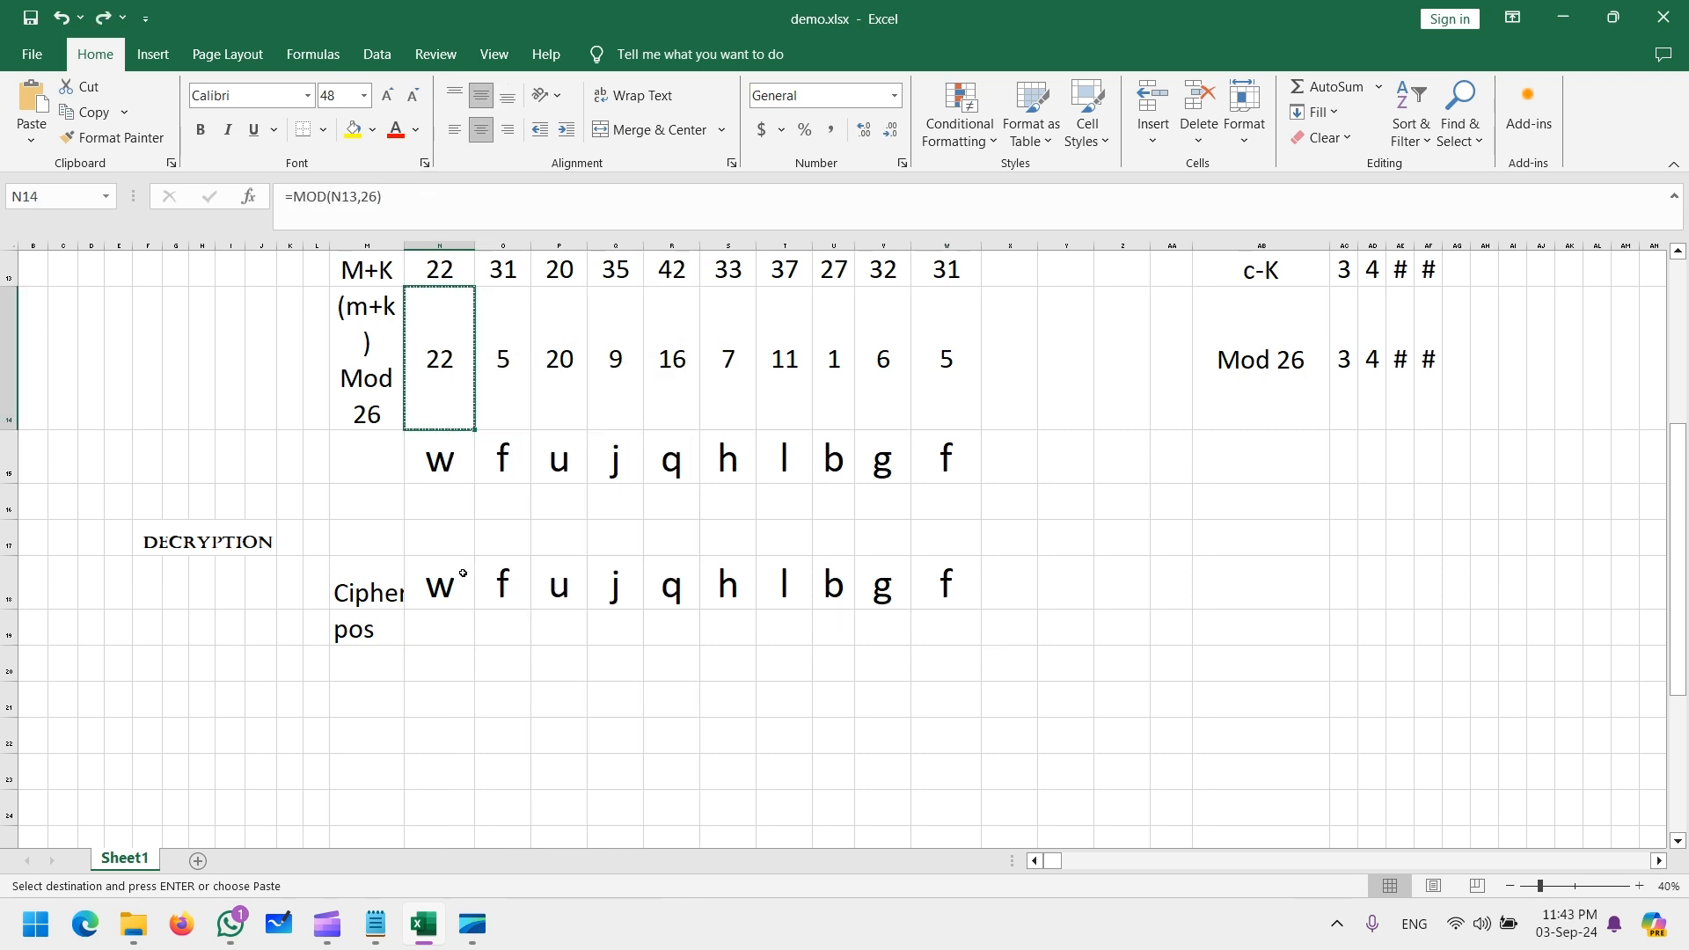
shift+click(944, 361)
right_click(940, 363)
click(988, 437)
right_click(410, 626)
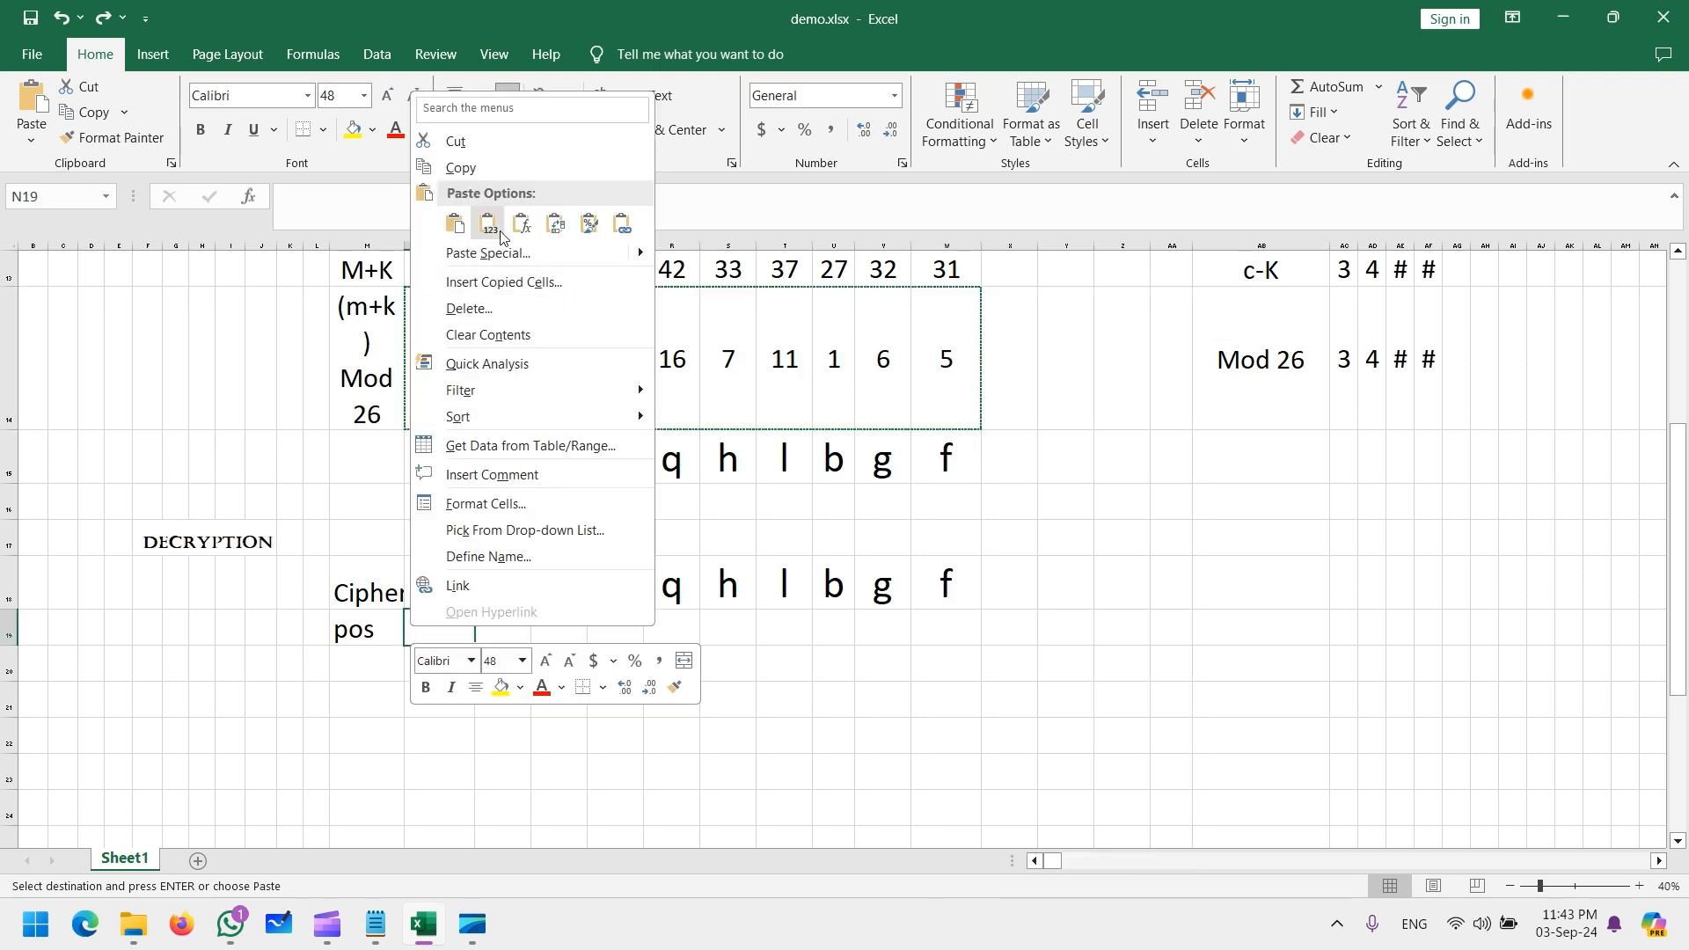
click(467, 222)
click(501, 704)
Label M20, the cell below pos, as c-k
click(400, 674)
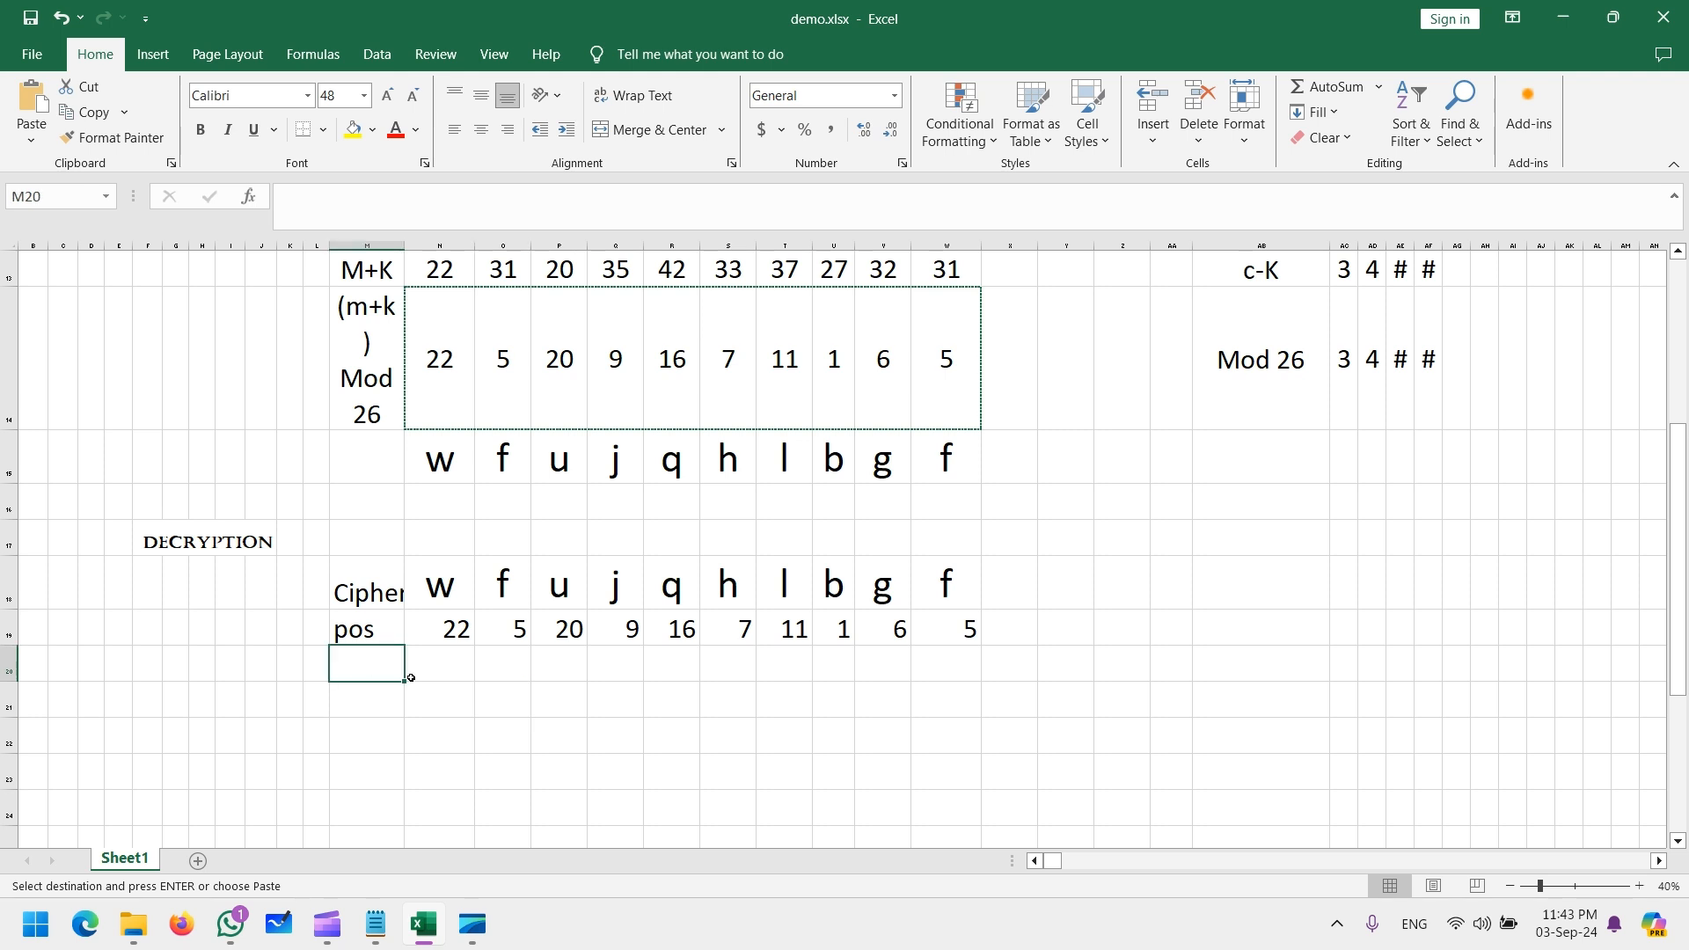
text(c-k)
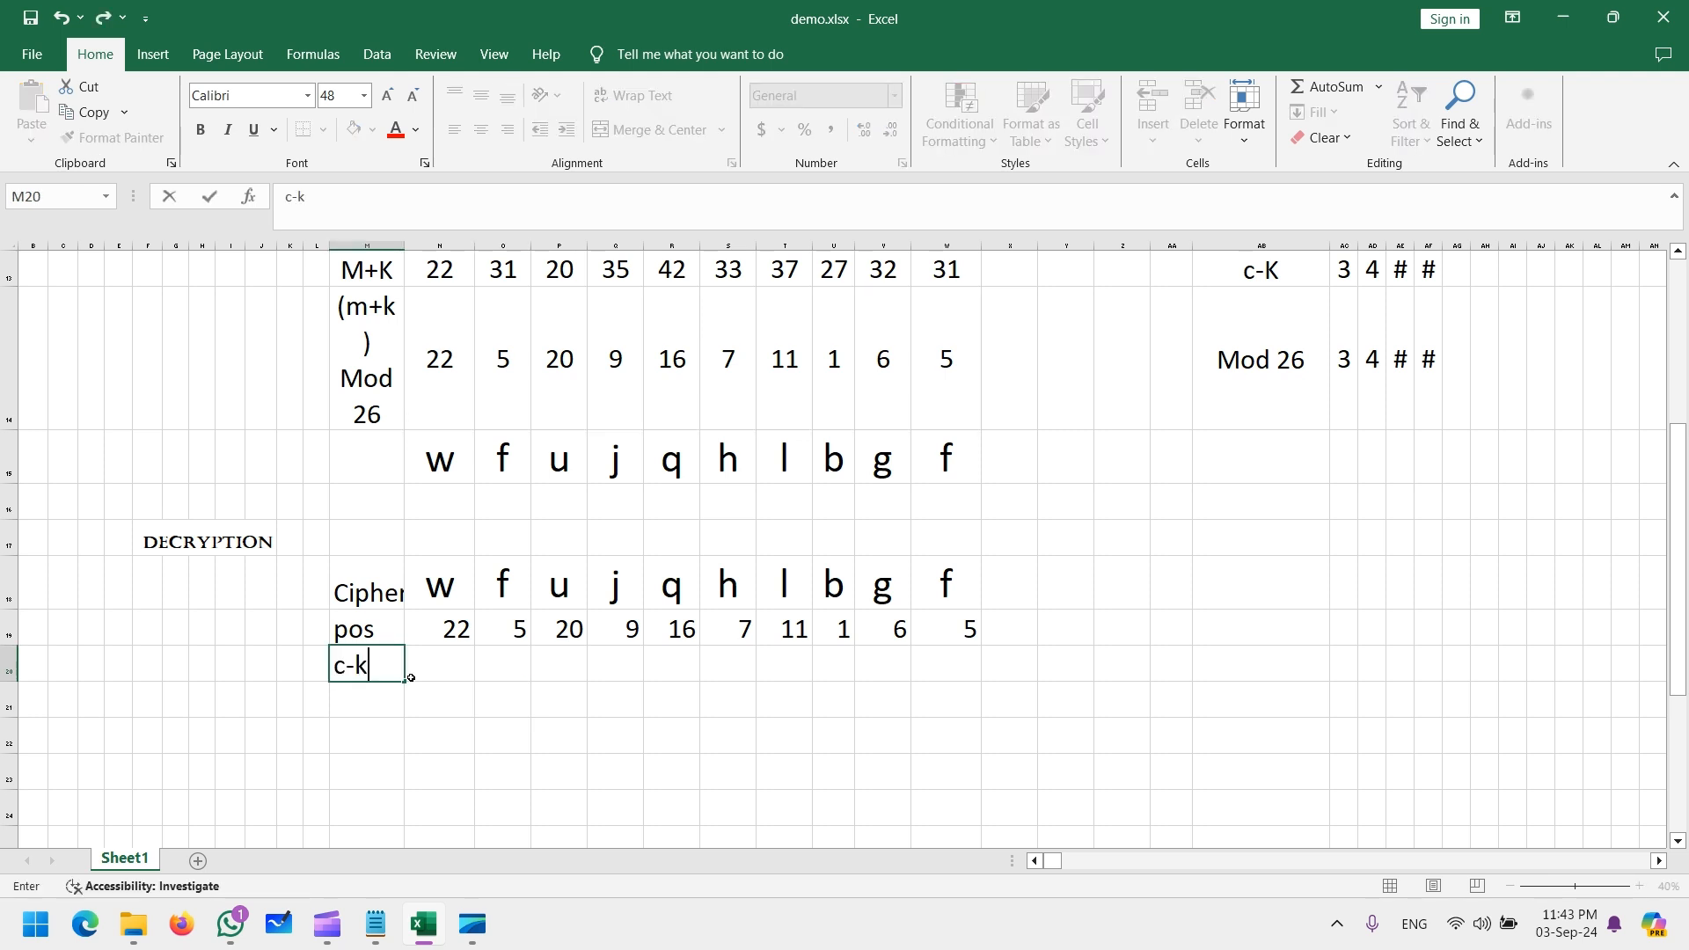
key(ctrl+Return)
click(410, 678)
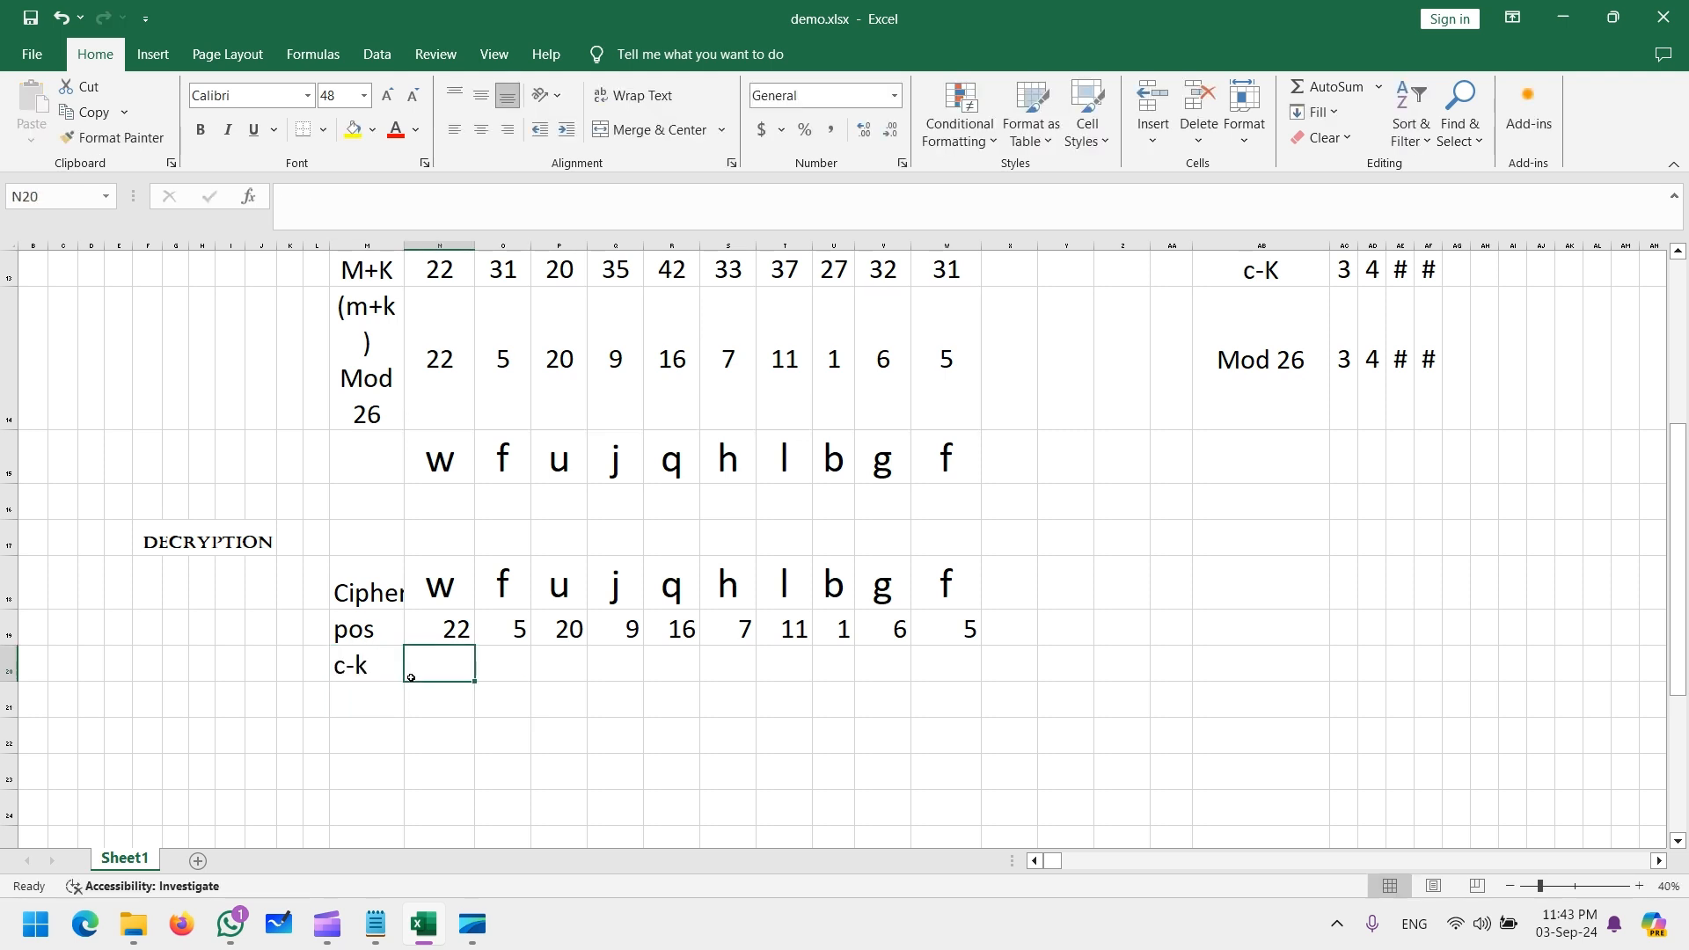
Move the c-k label down to M21 and enter k in M20 as the label for the key row
key(Left)
key(ctrl+x)
key(Down)
key(ctrl+v)
key(Up)
text(K)
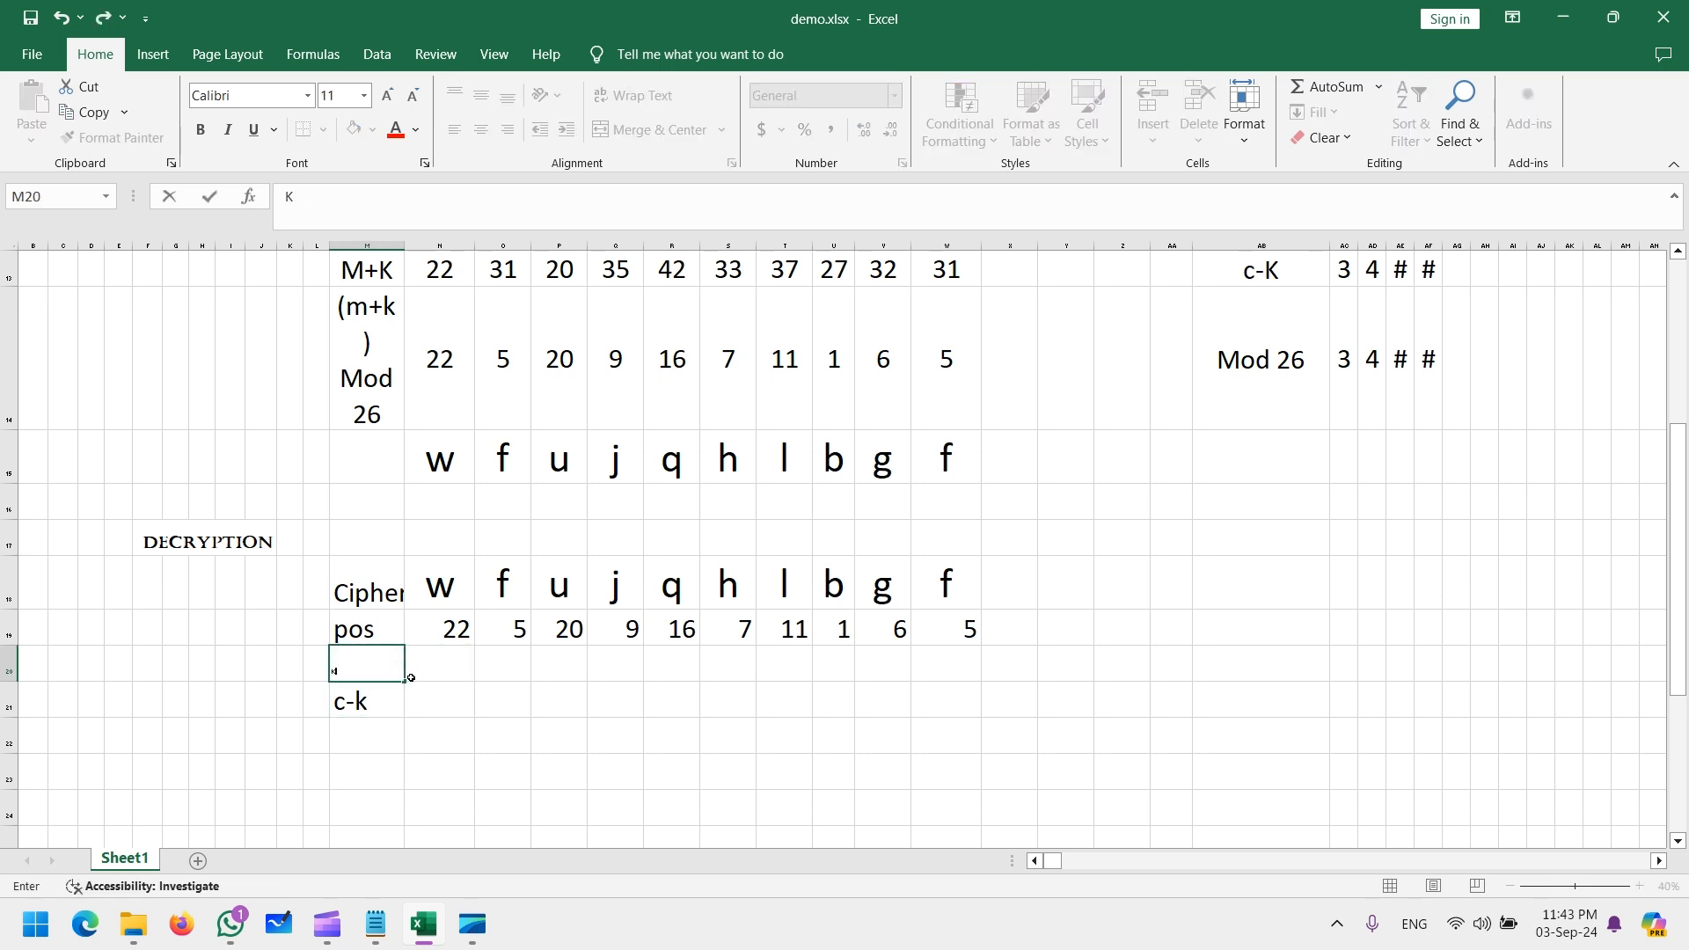
text(k)
Set the font size of the decryption table block, from M18 across to column W and down past the labels, to 48
drag(379, 596, 968, 739)
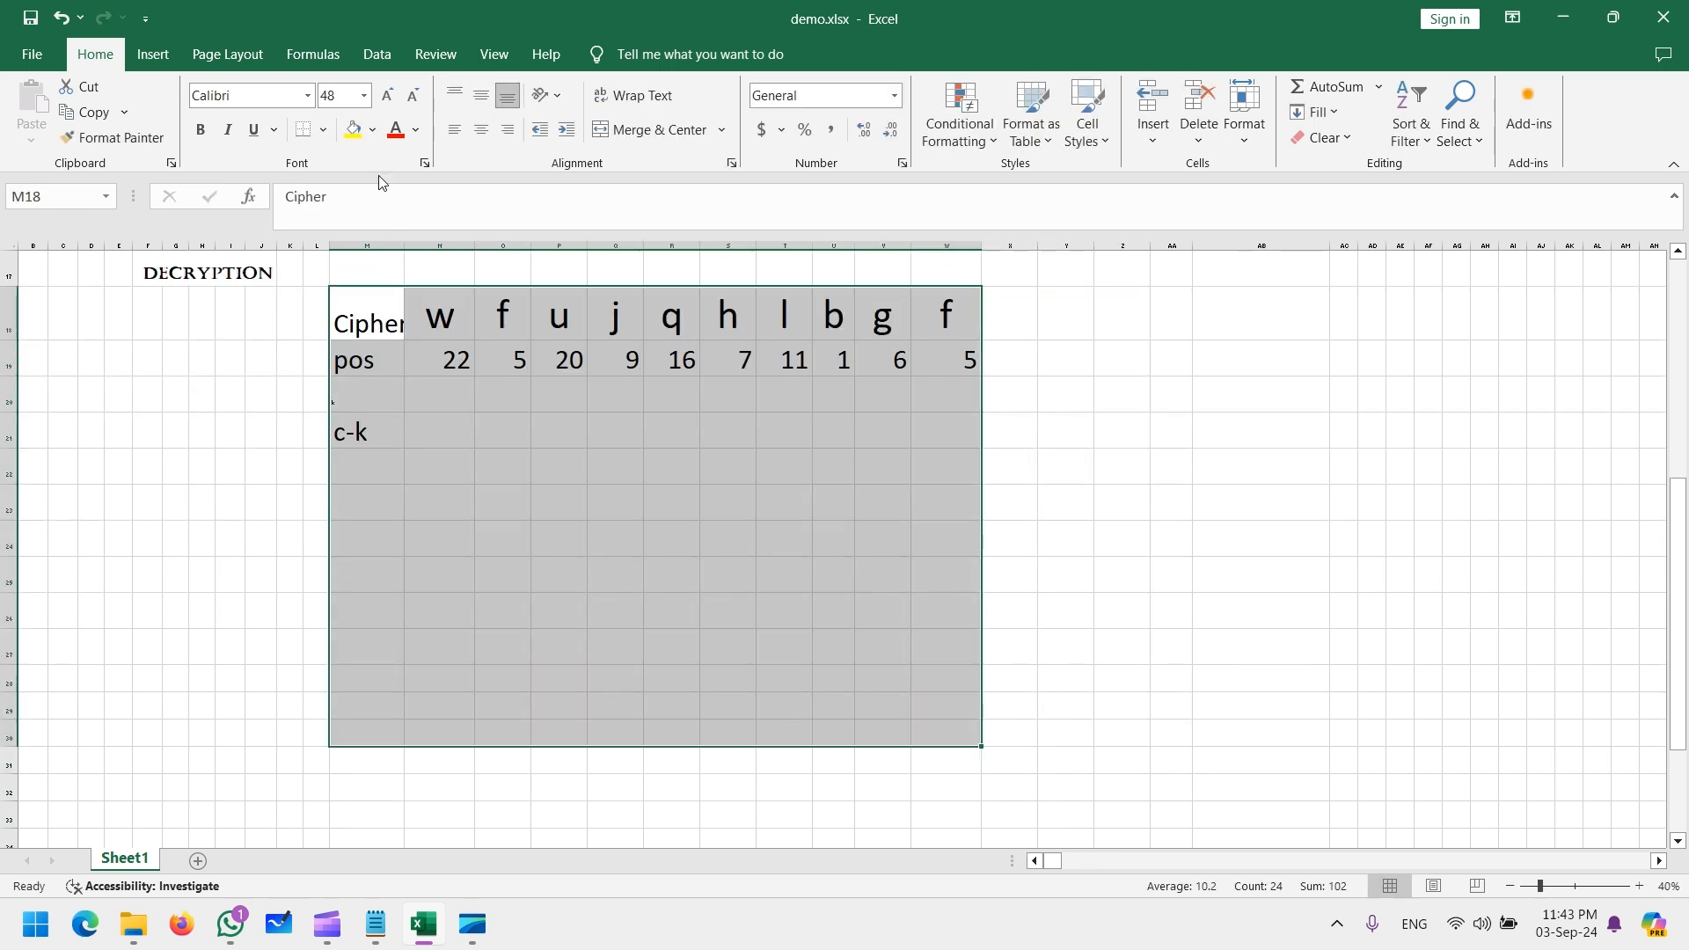
click(343, 87)
text(48)
key(Return)
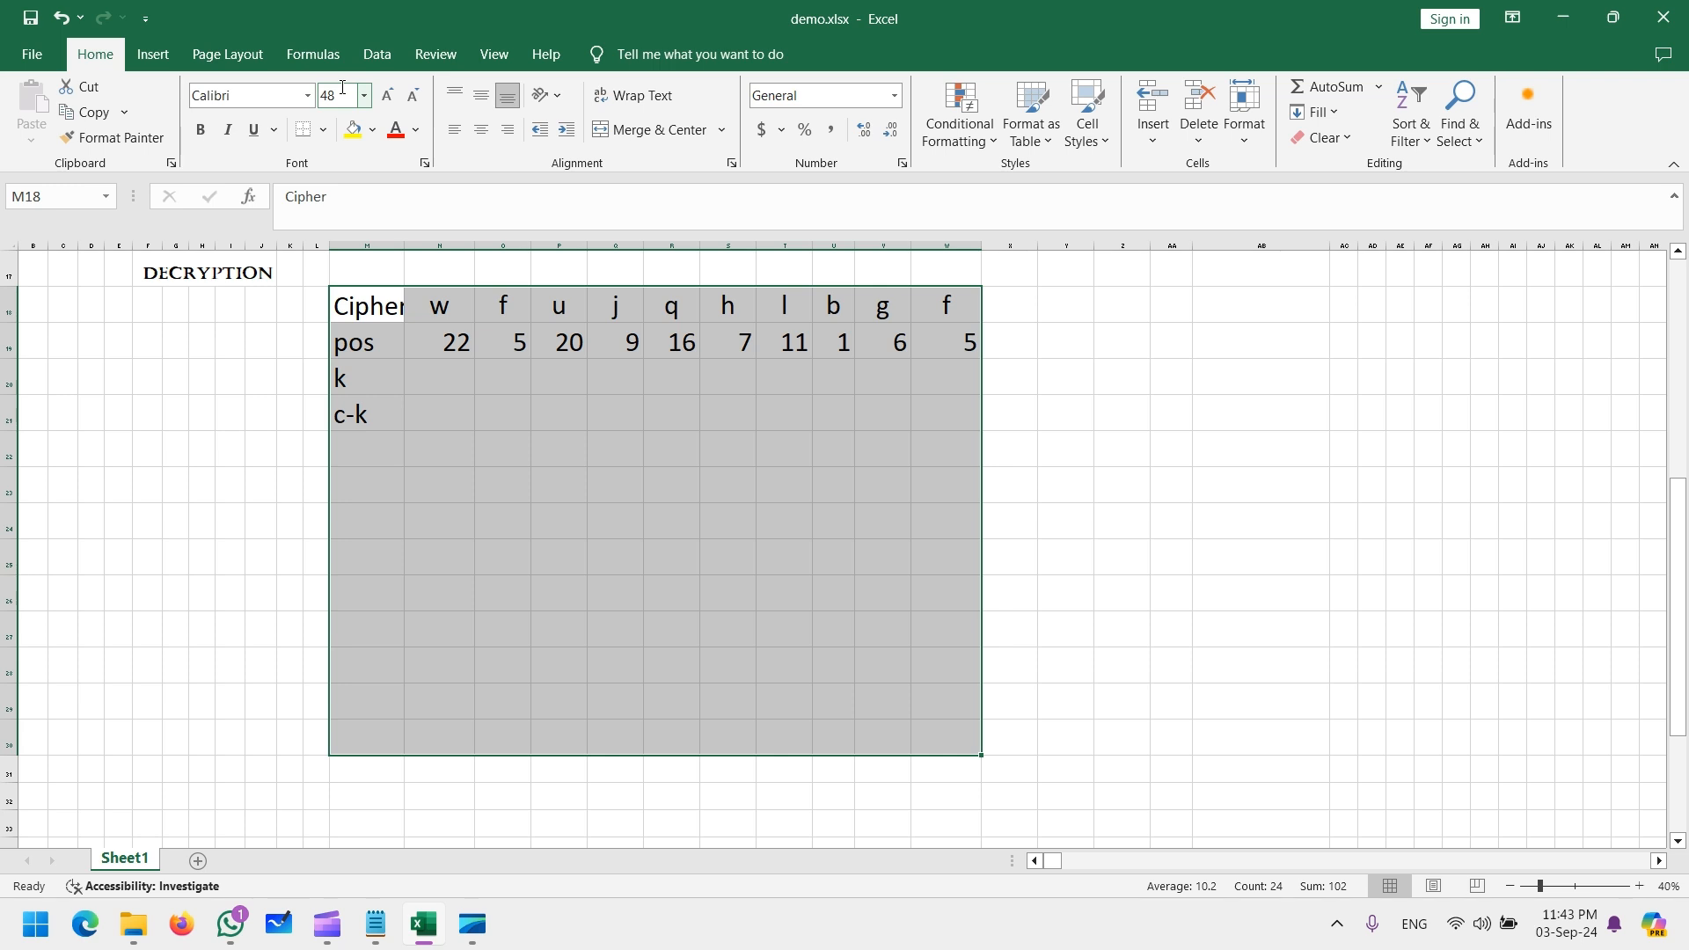
Enter the key 18 in N20, the first cell of the k row
click(455, 371)
text(18)
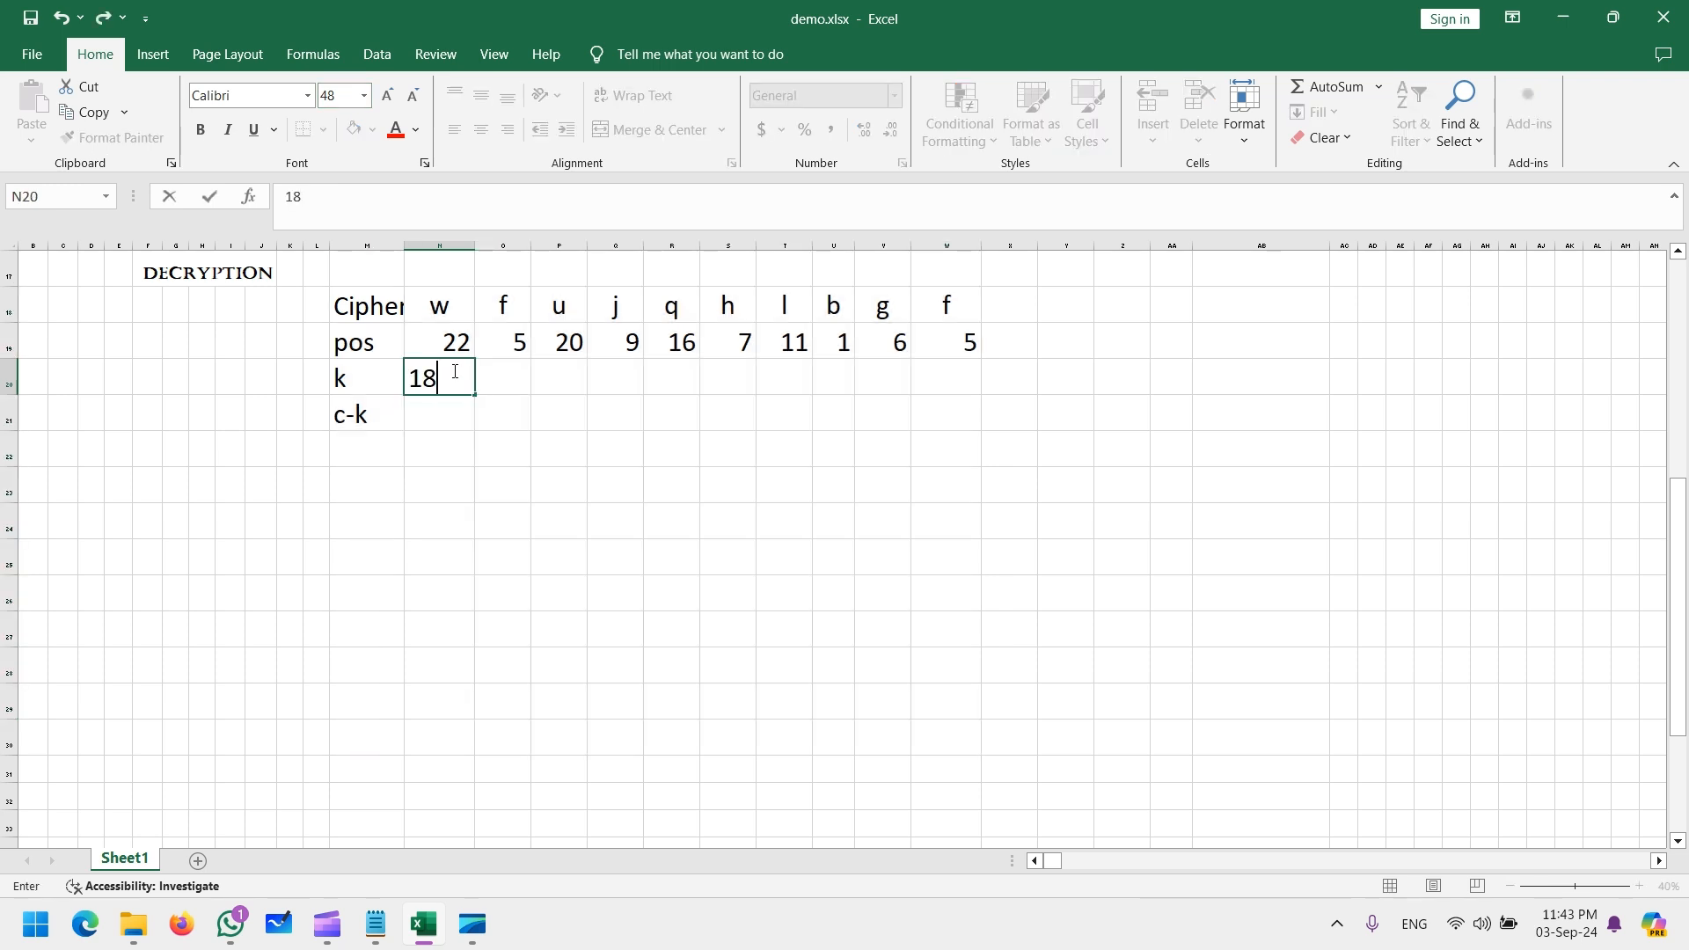
key(Return)
click(454, 371)
drag(490, 380, 943, 380)
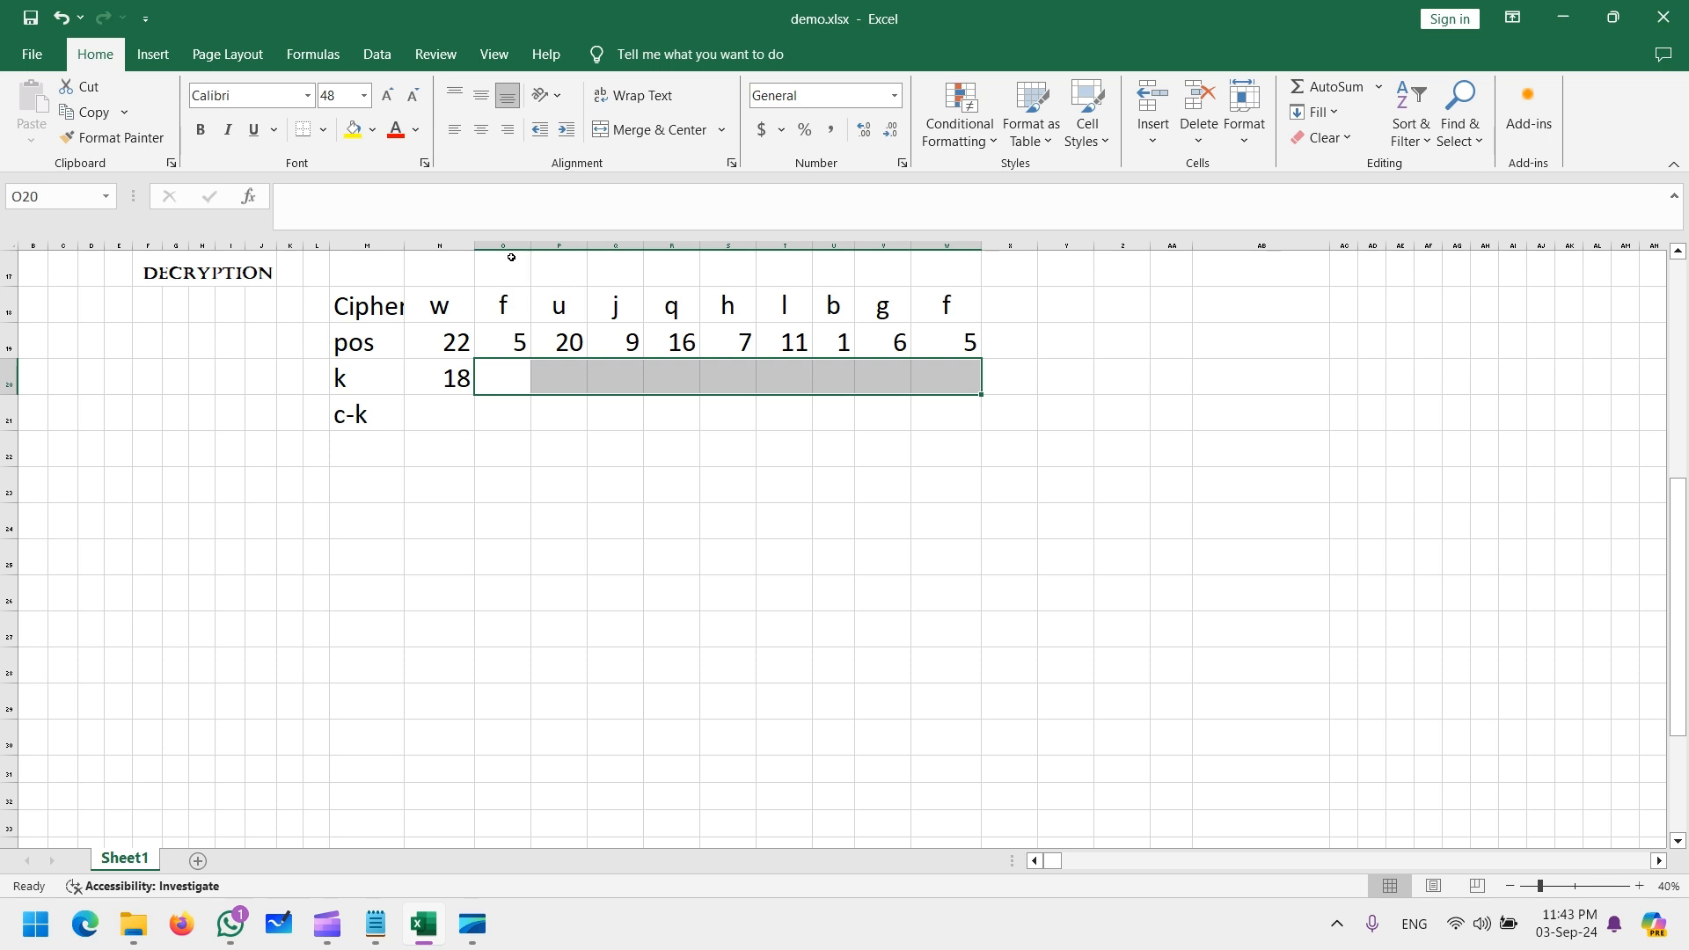
Center the contents of columns O through W horizontally
drag(509, 246, 965, 275)
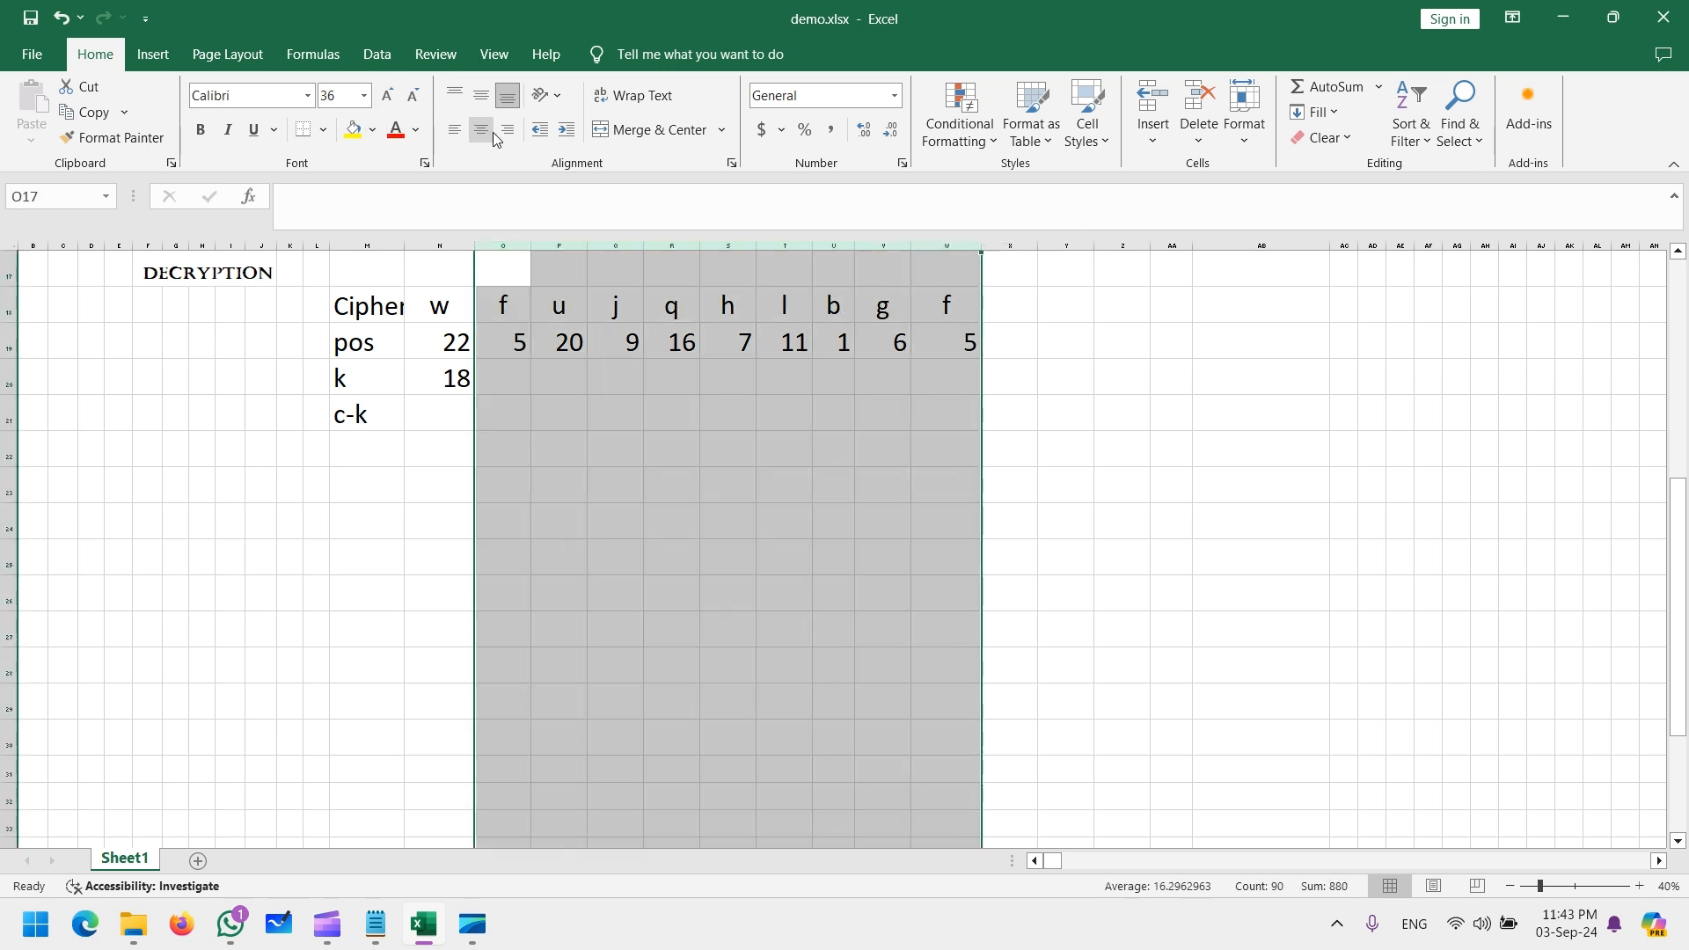
scroll(521, 389, up, 6)
scroll(607, 555, down, 8)
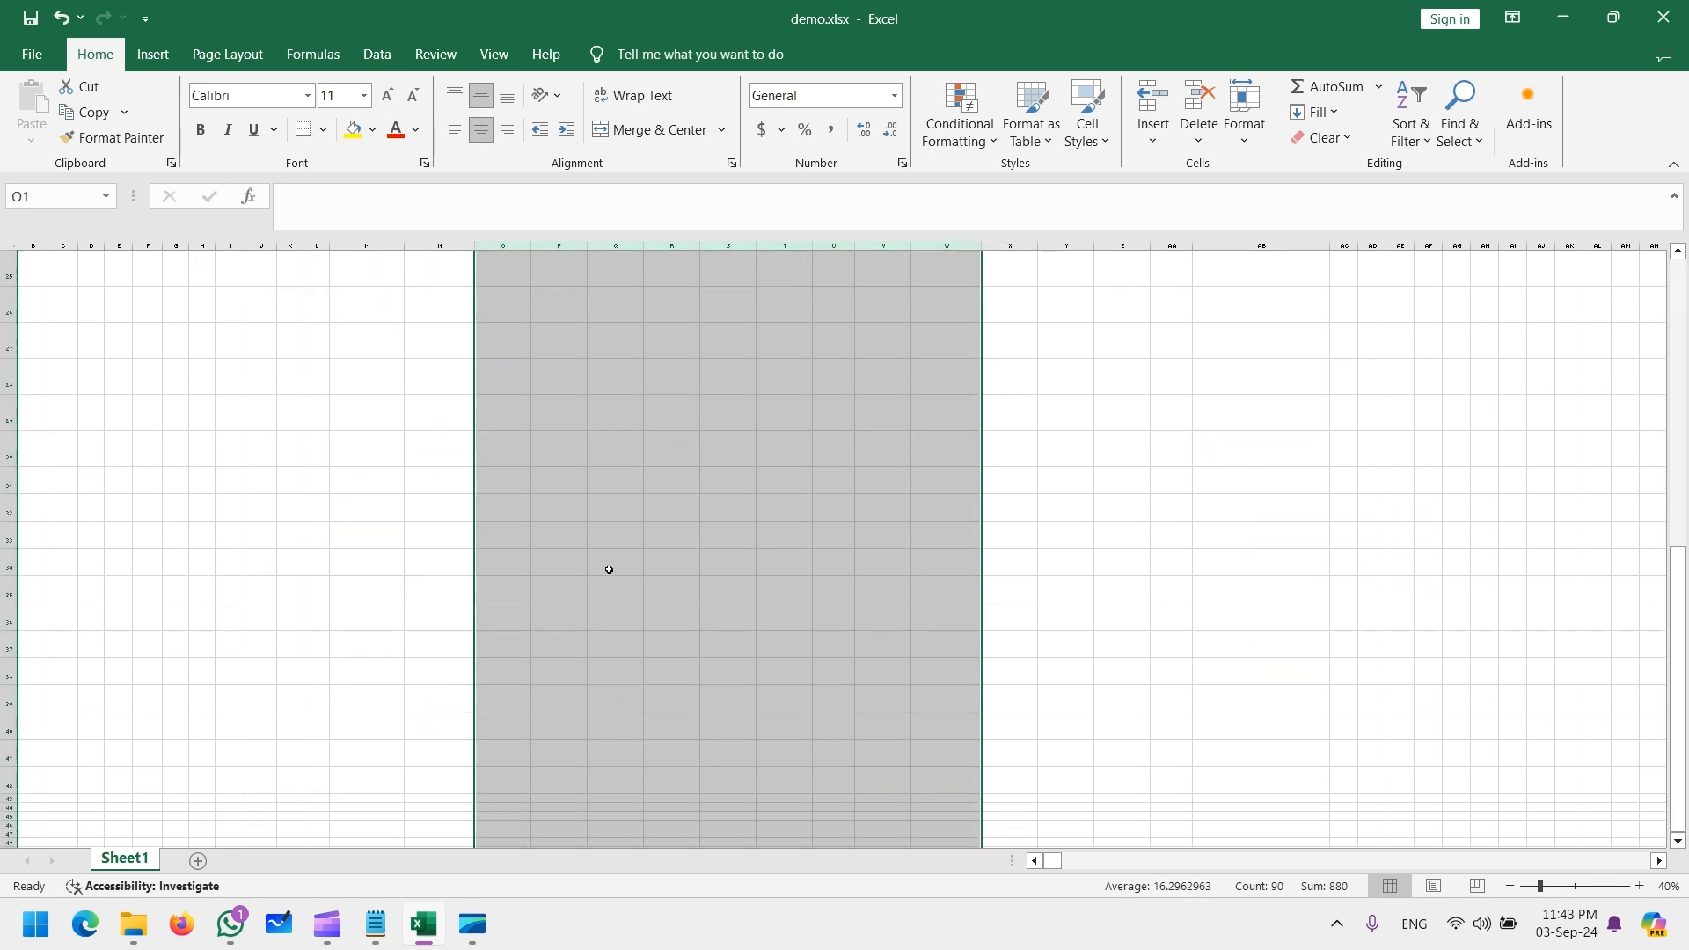
scroll(509, 413, up, 5)
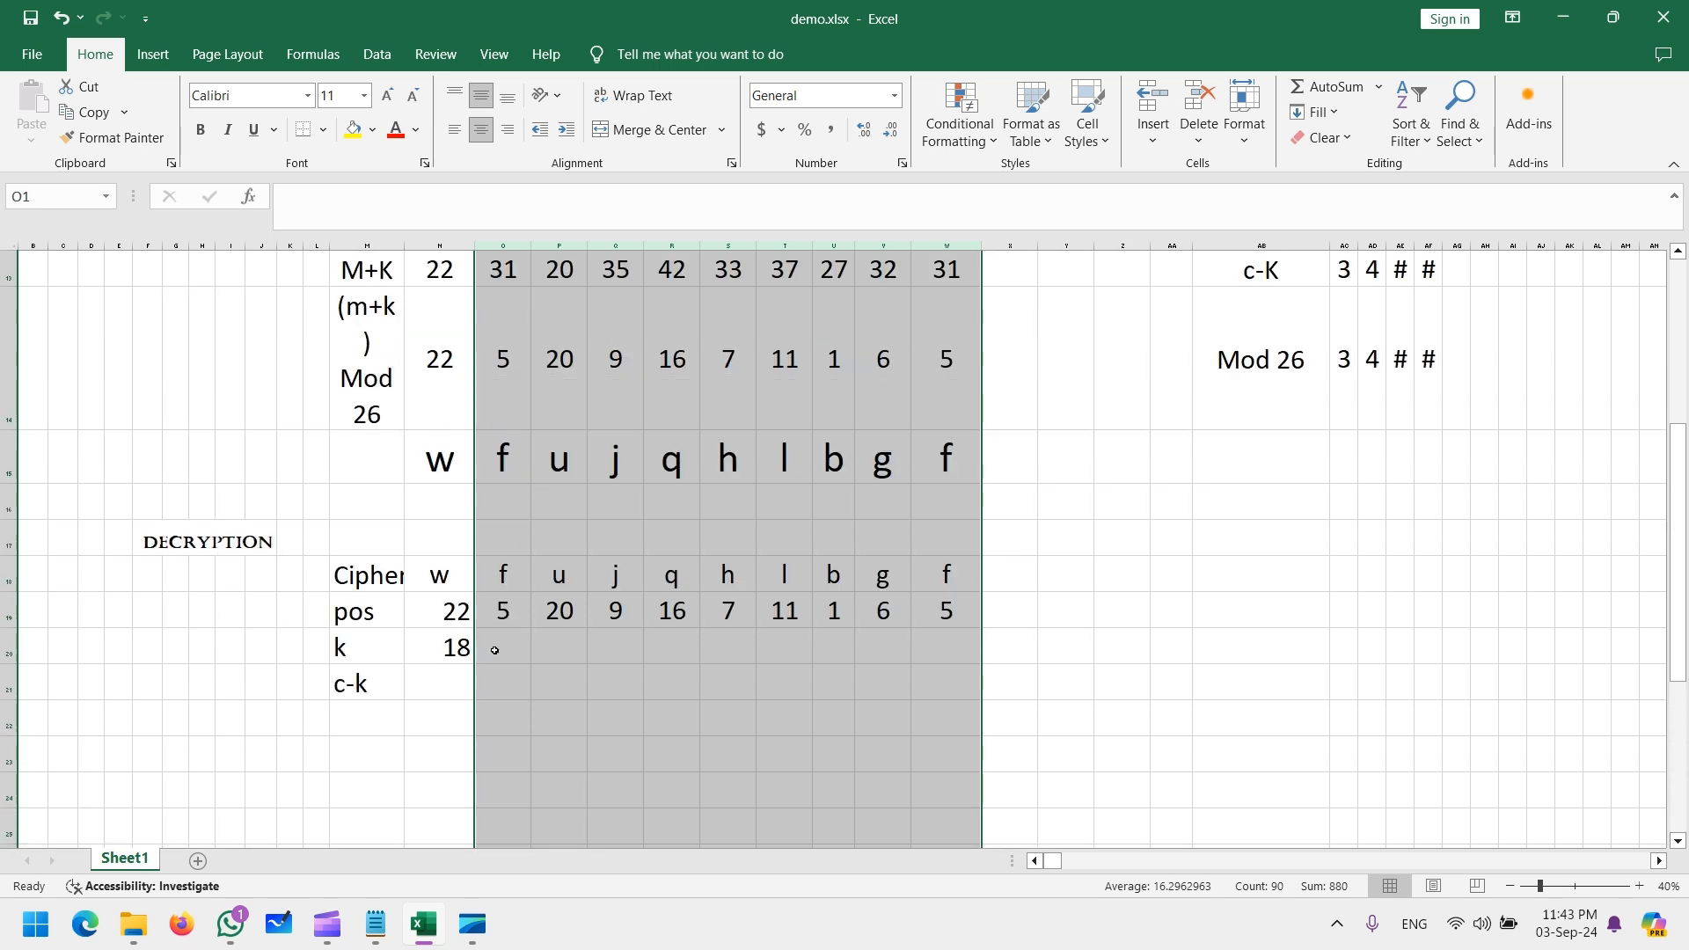
Fill the key 18 from N20 across the k row to W20
click(493, 649)
click(460, 655)
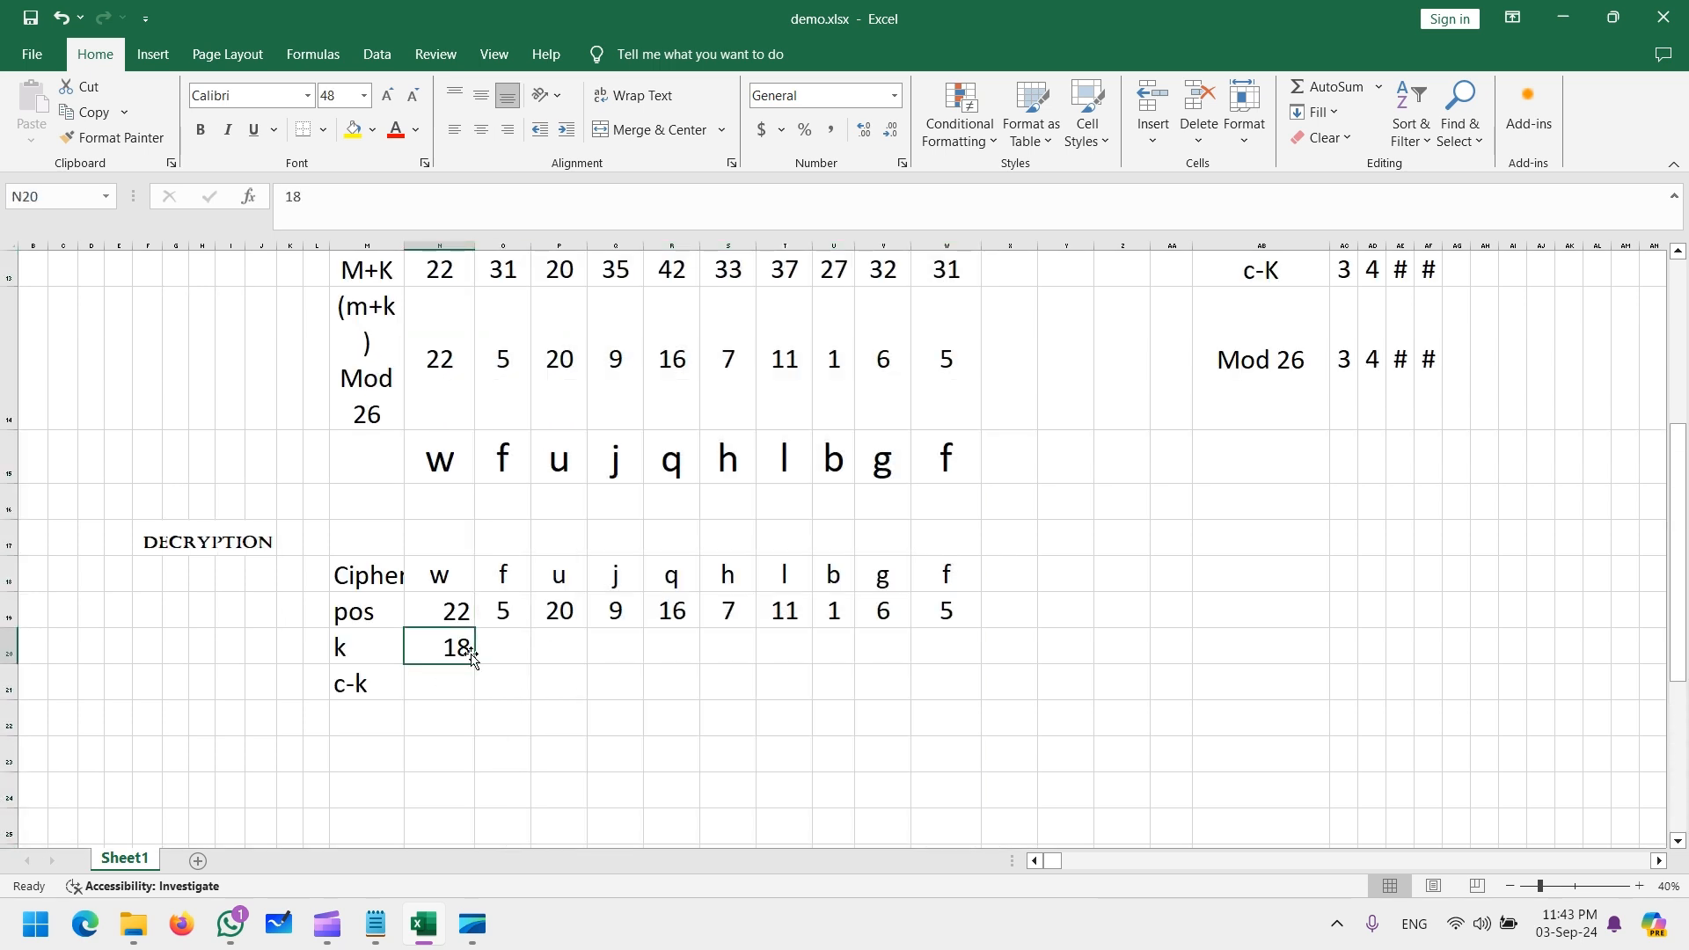
drag(474, 665, 990, 691)
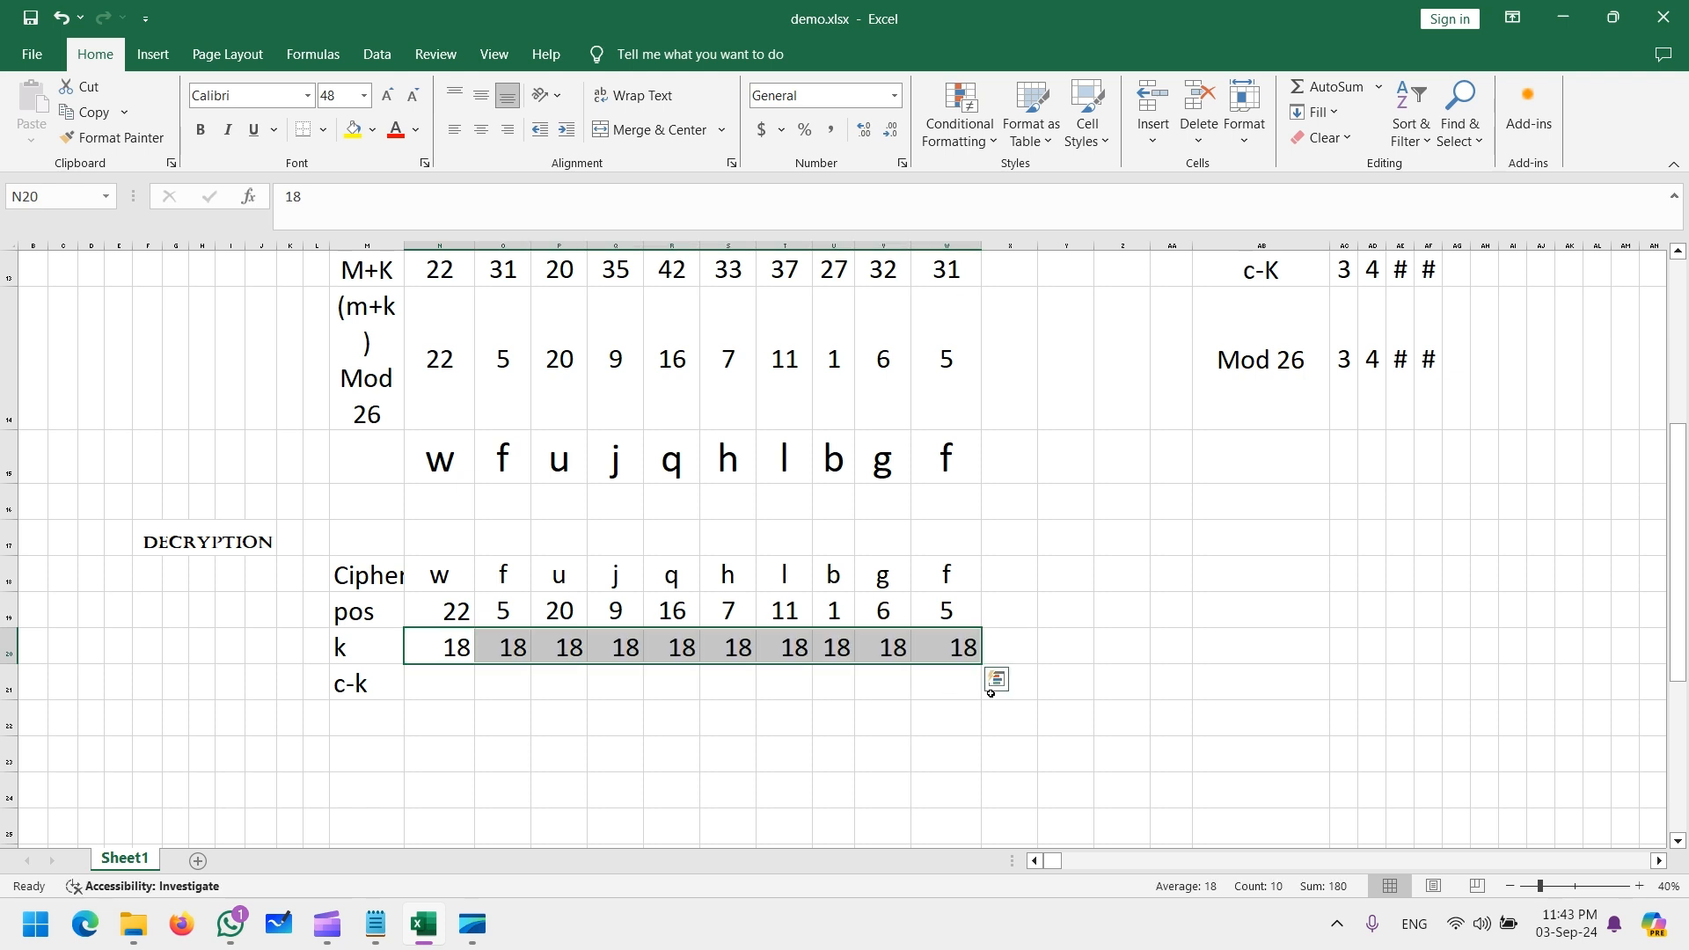
Enter =N19-N20 in N21 and fill the formula across the c-k row to W21
click(435, 684)
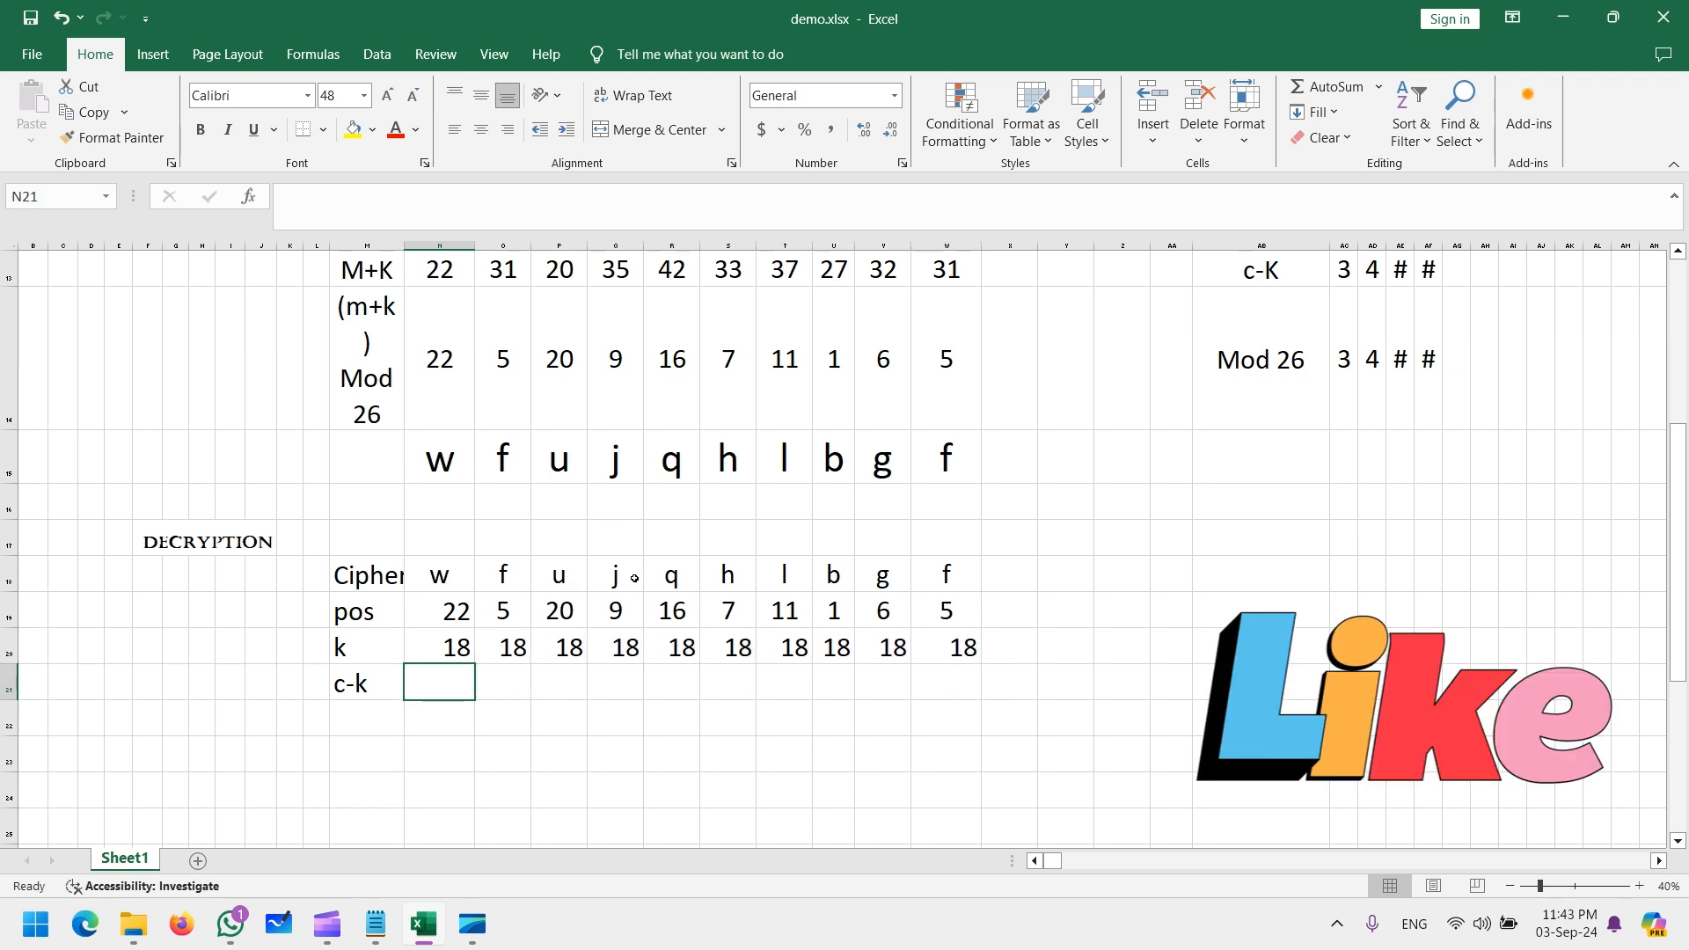
text(=)
click(465, 623)
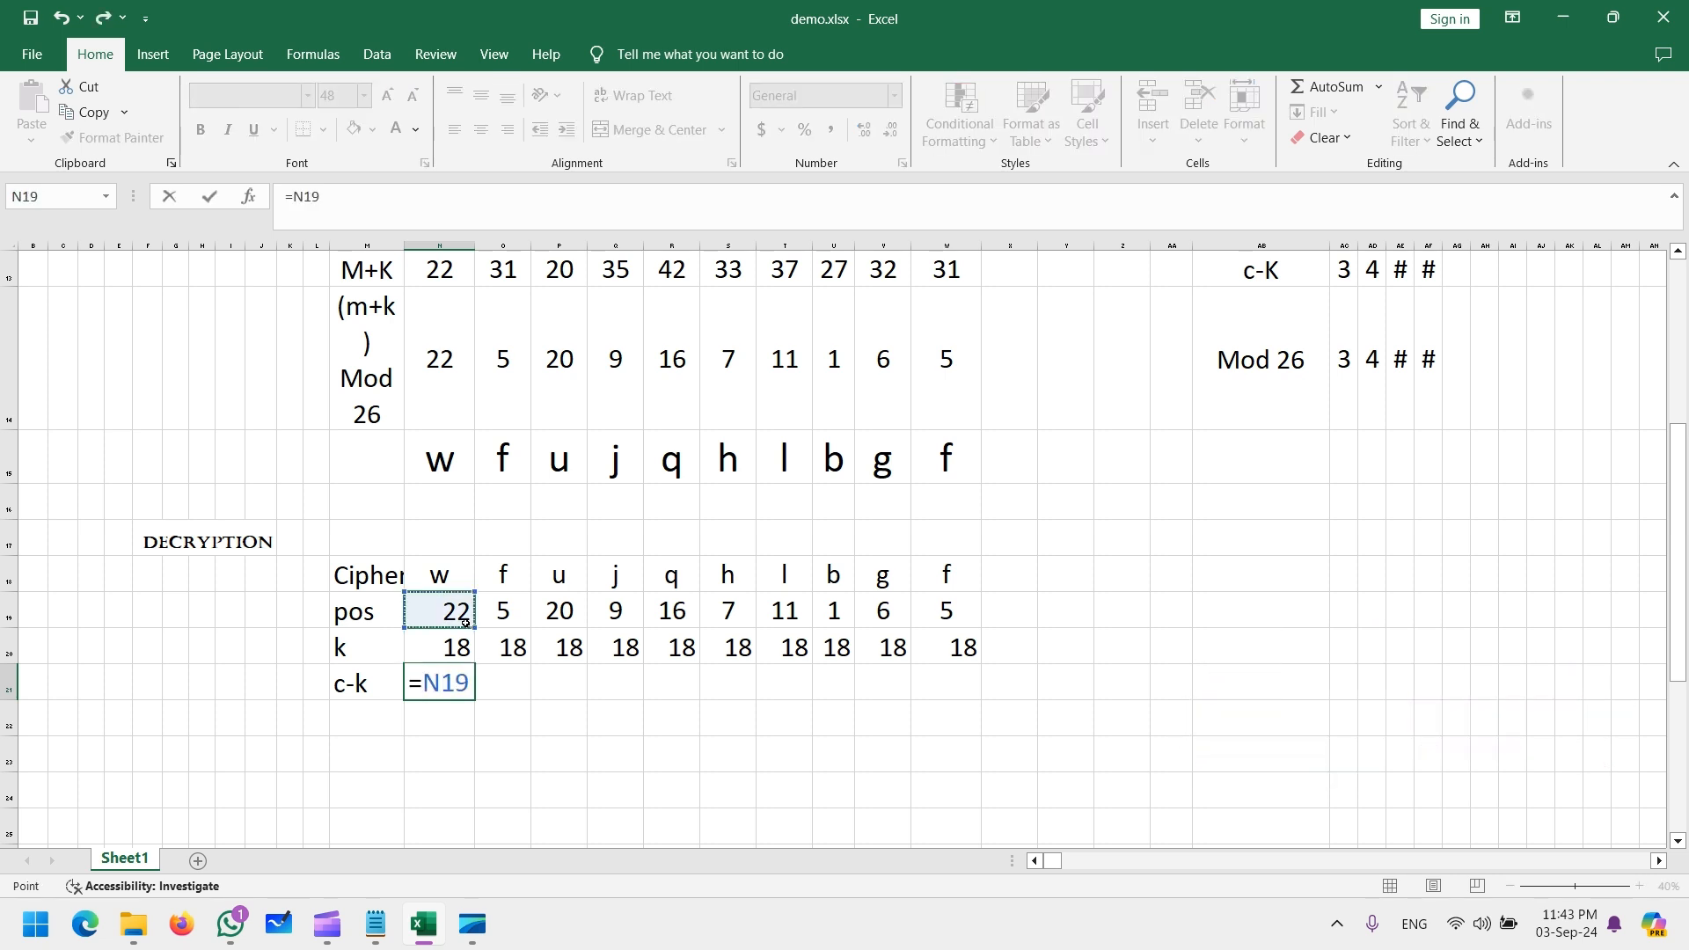
text(-)
key(Up)
key(Return)
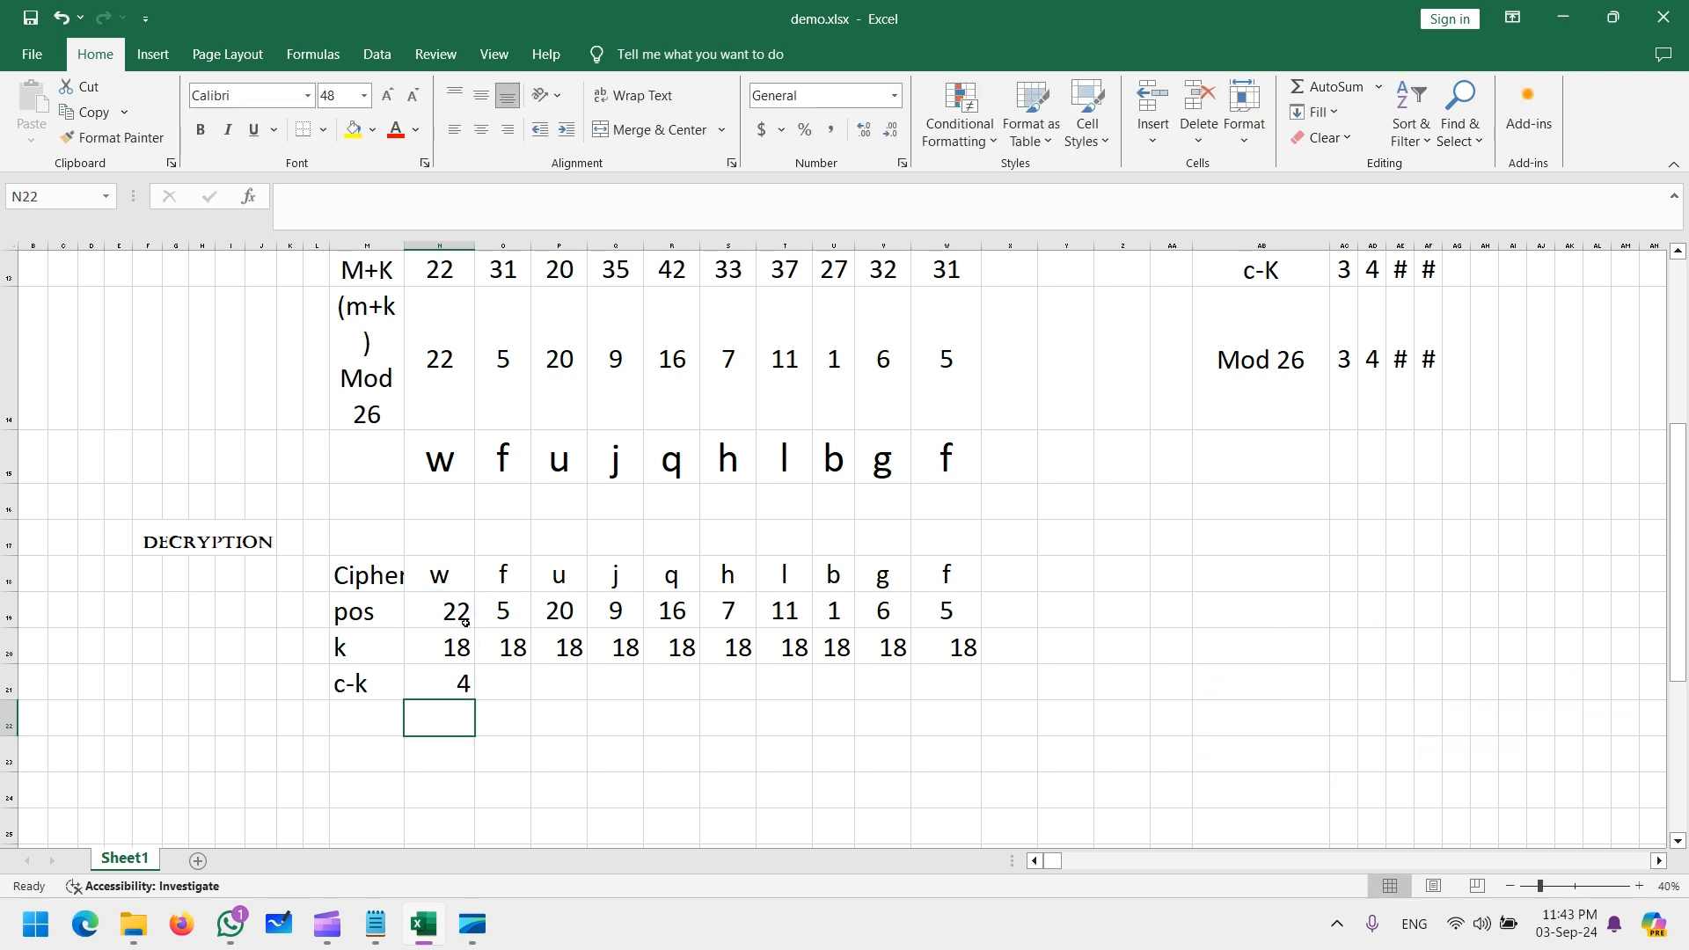
click(450, 683)
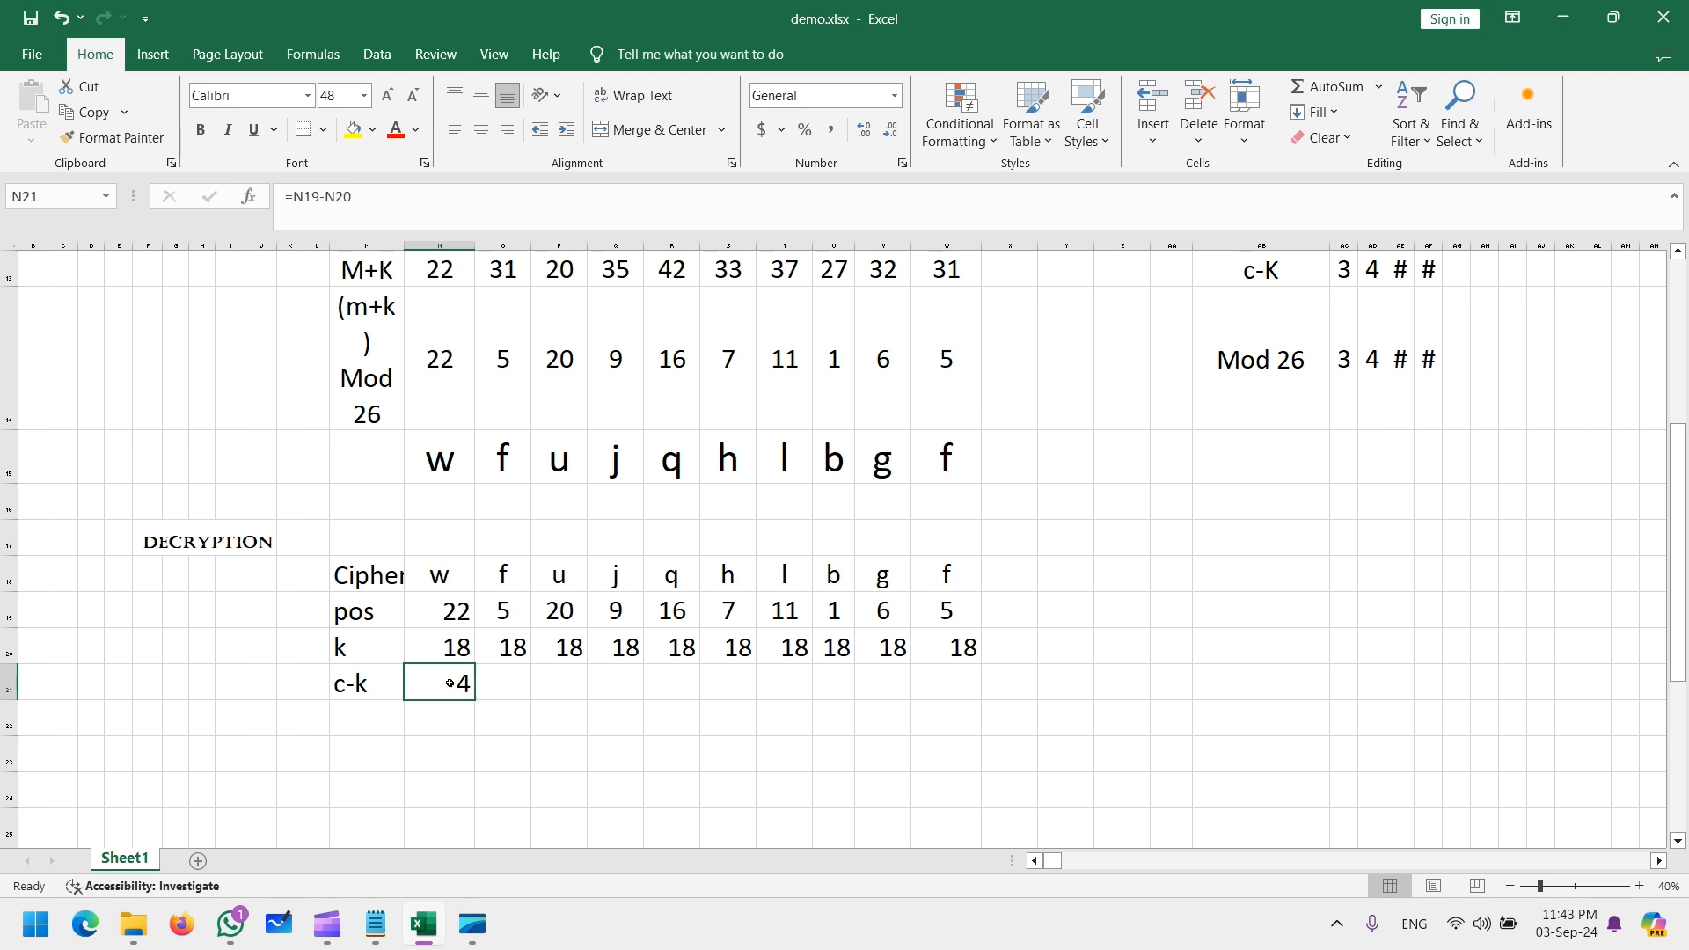
drag(479, 700, 967, 722)
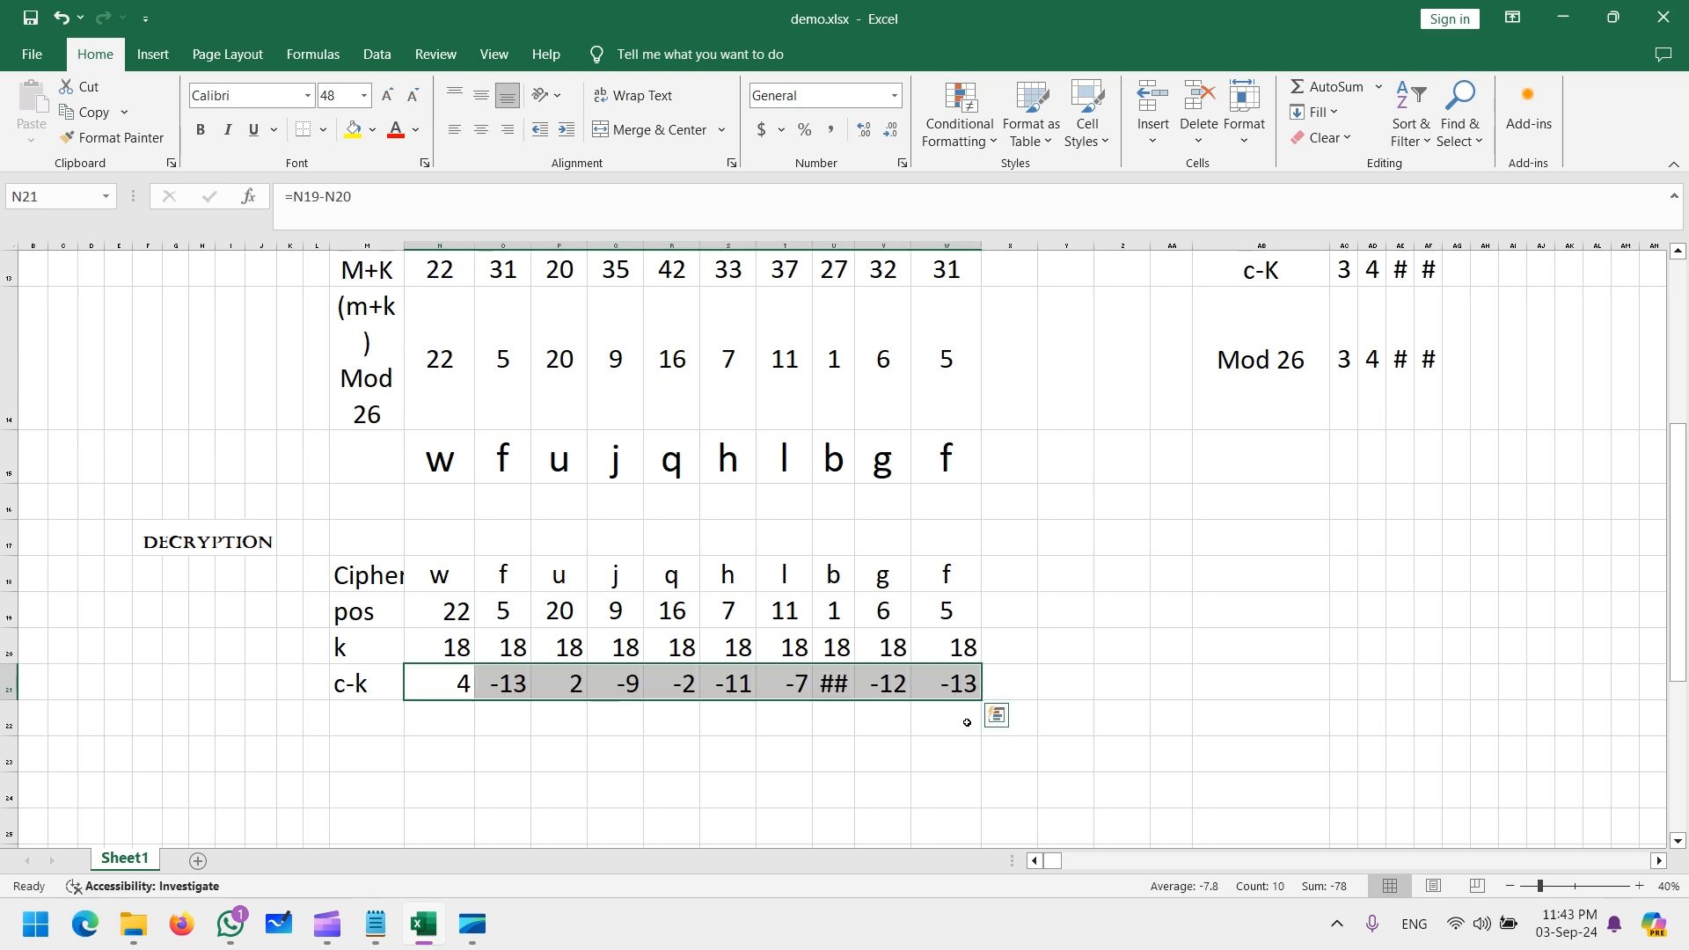
Auto-fit the width of column U, and size column M just wide enough for the Cipher label
click(860, 249)
double_click(861, 249)
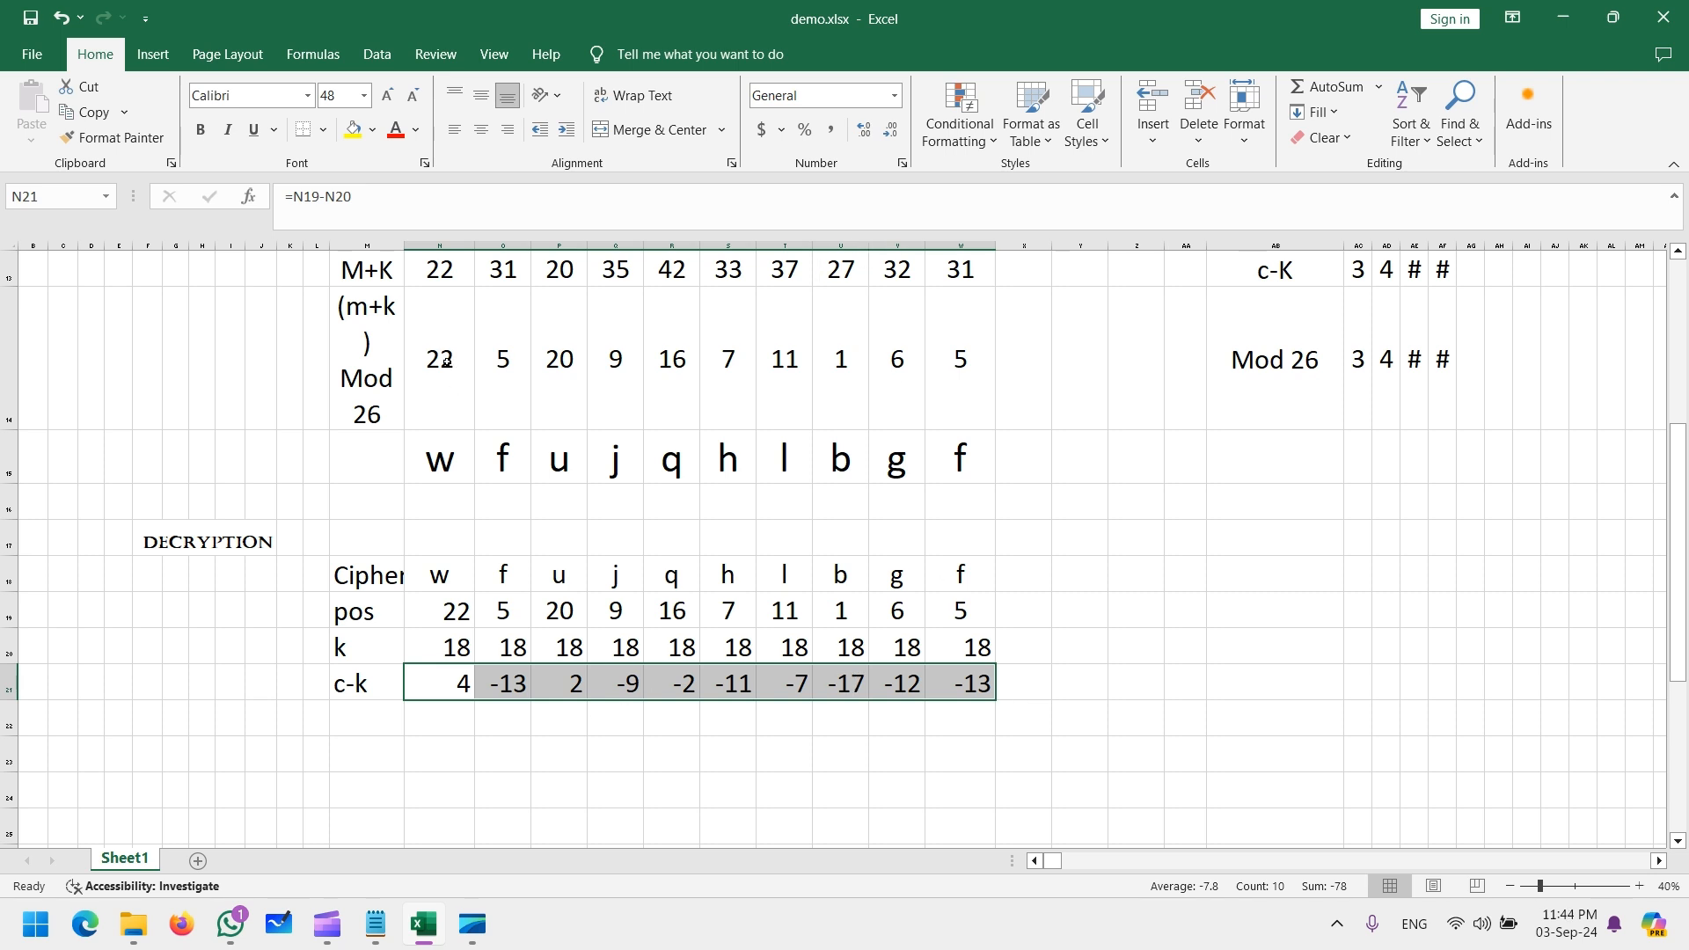
double_click(404, 246)
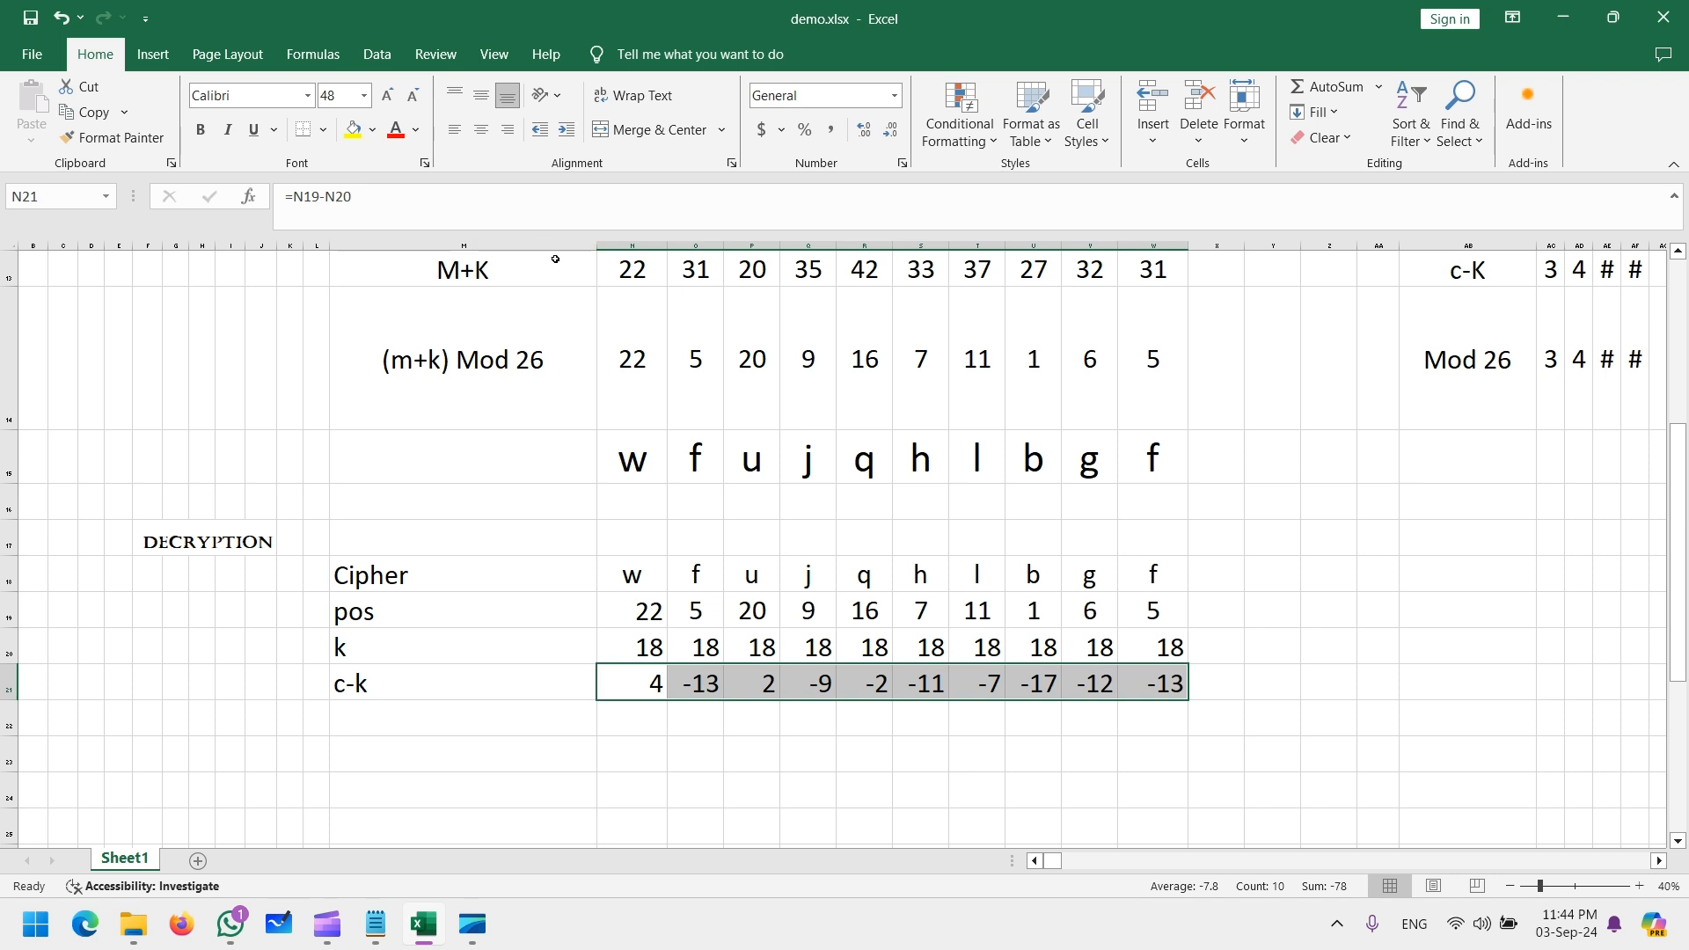
drag(597, 246, 430, 268)
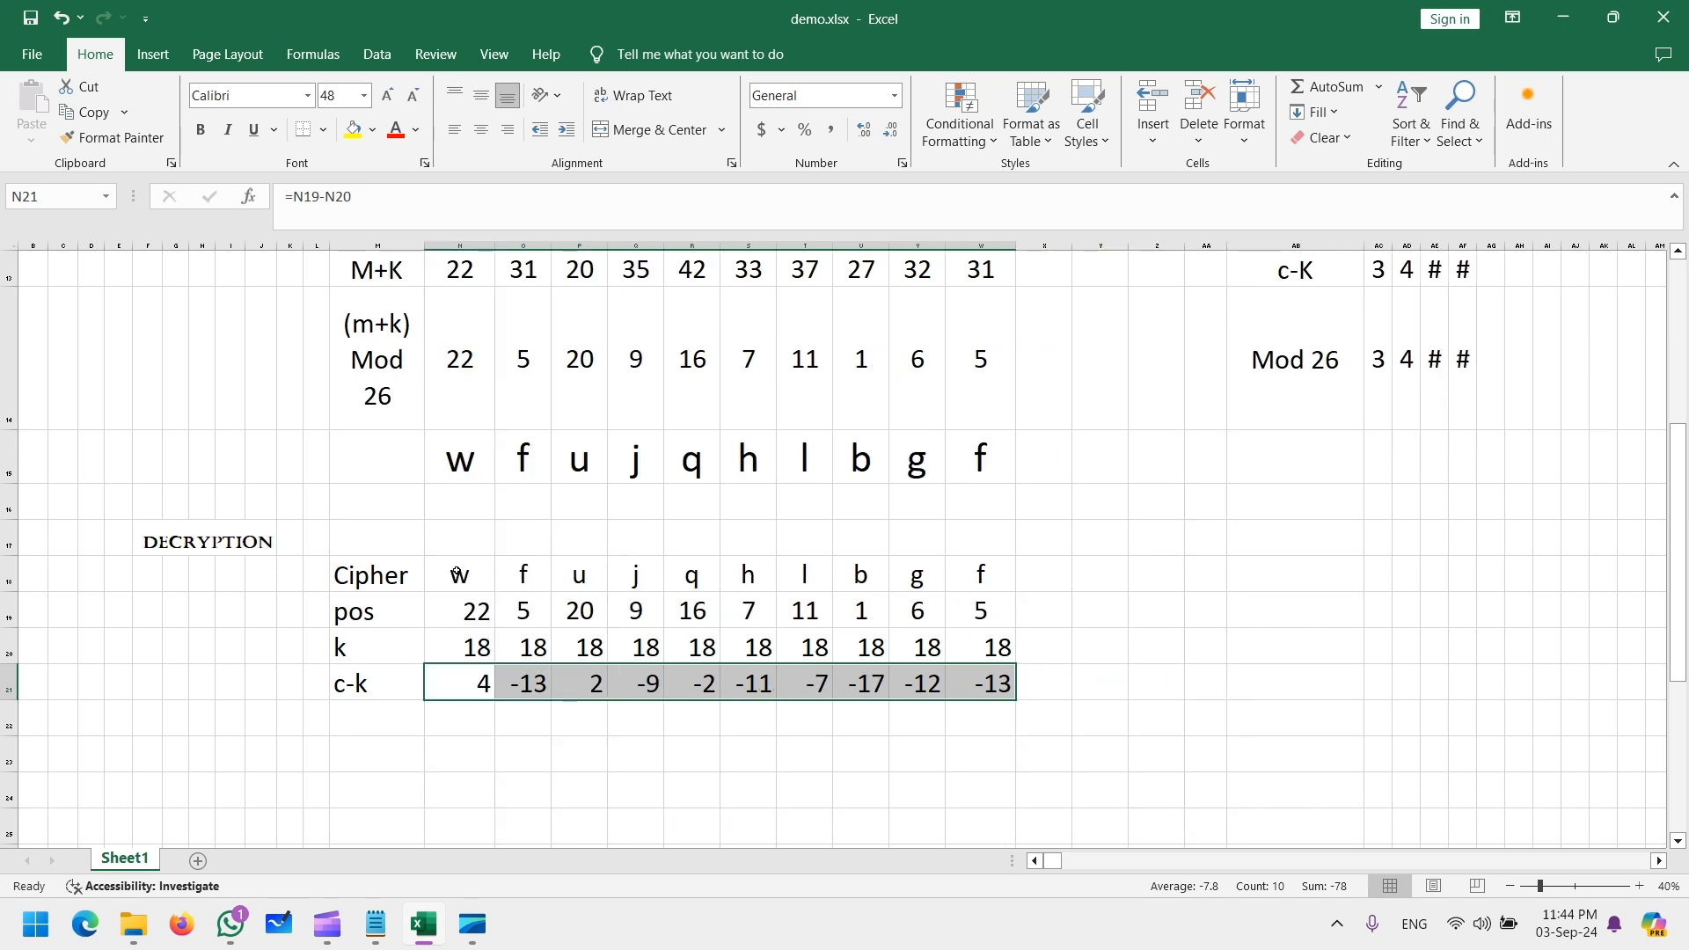
Color the cipher letters in N18:W18 red and the key values in N20:W20 light green
drag(456, 571, 968, 573)
click(395, 136)
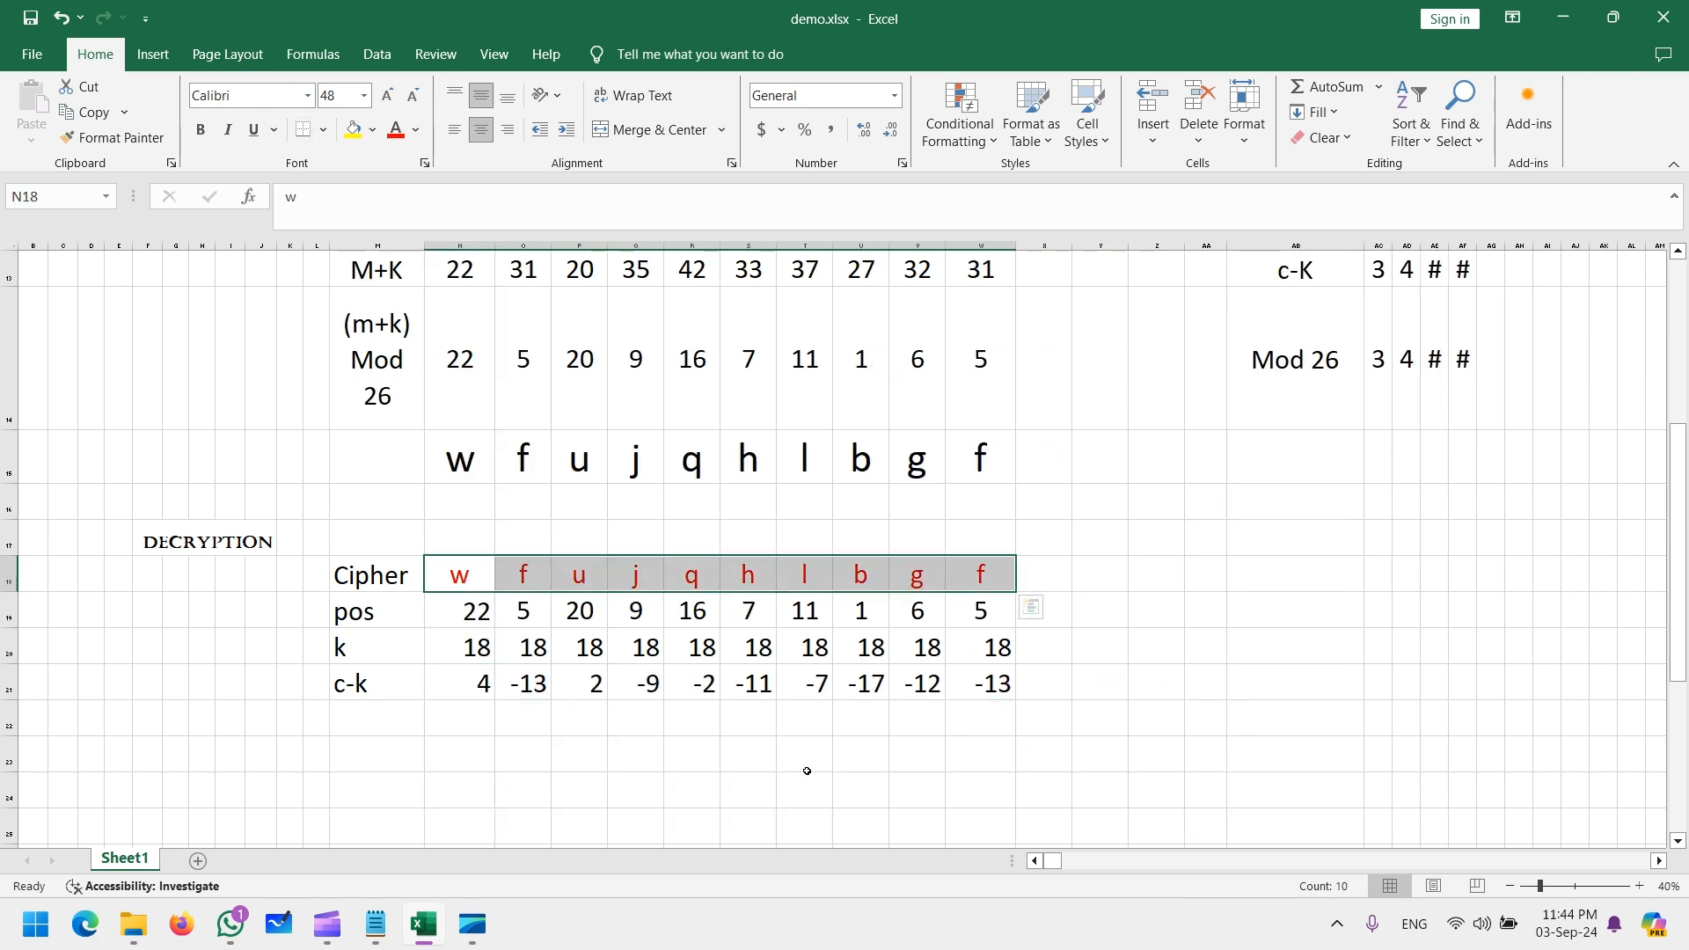
drag(476, 646, 1012, 646)
click(416, 129)
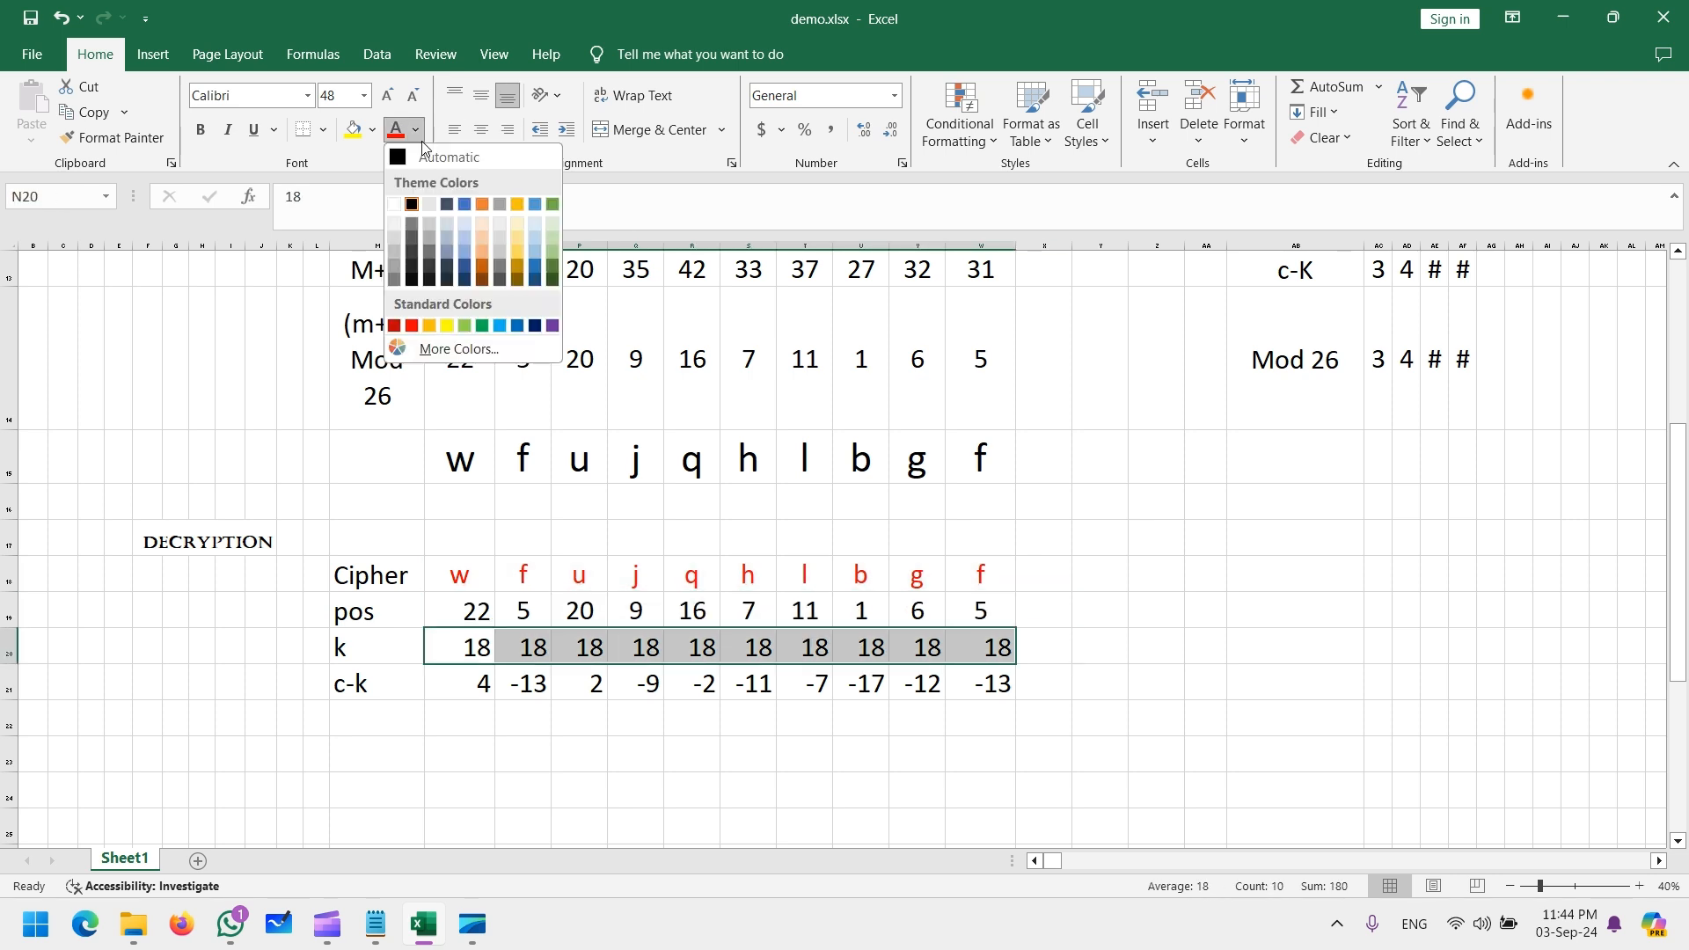
click(469, 330)
click(645, 724)
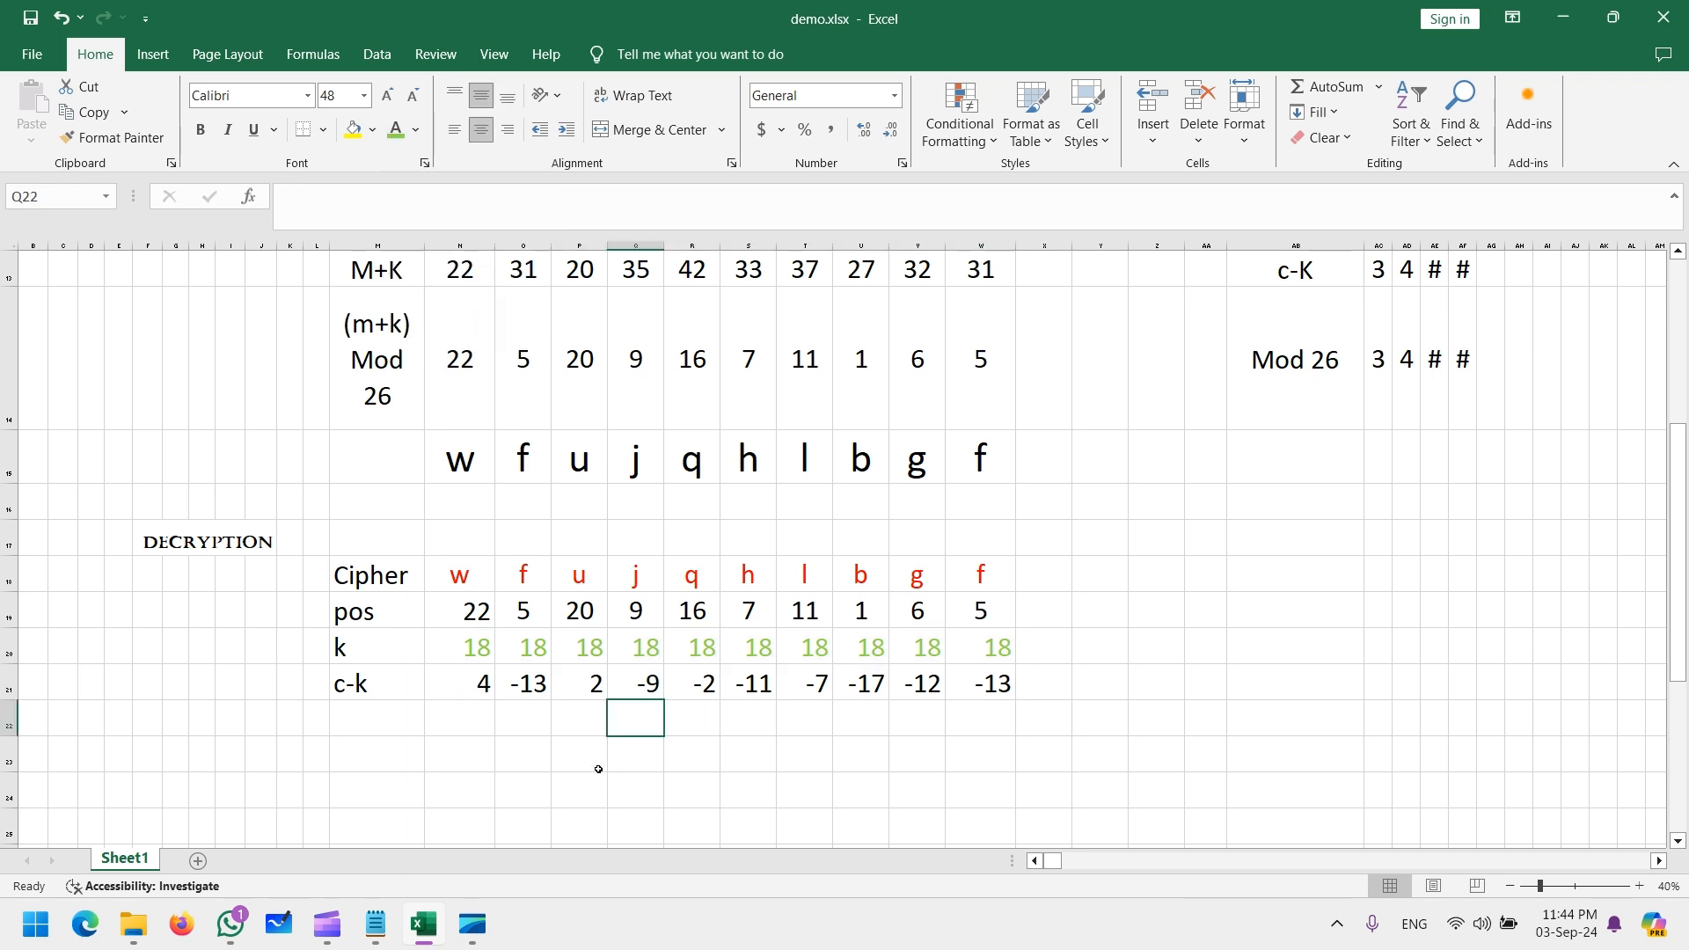
Label M22, the cell below c-k, as mod 26
click(539, 681)
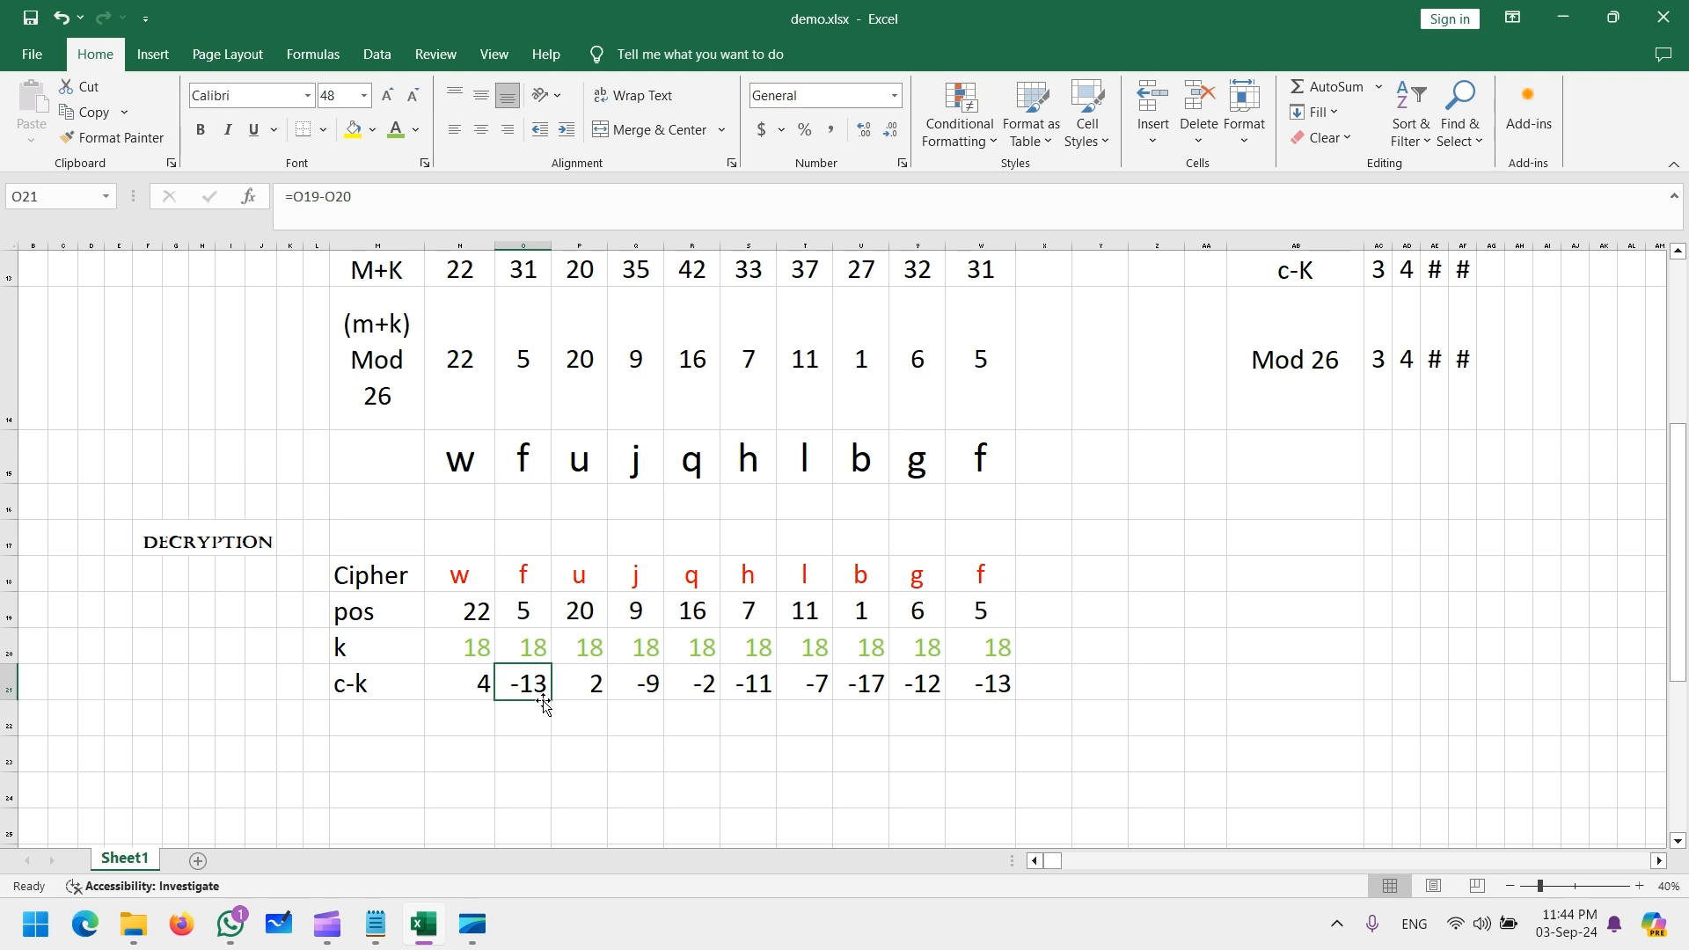
click(482, 717)
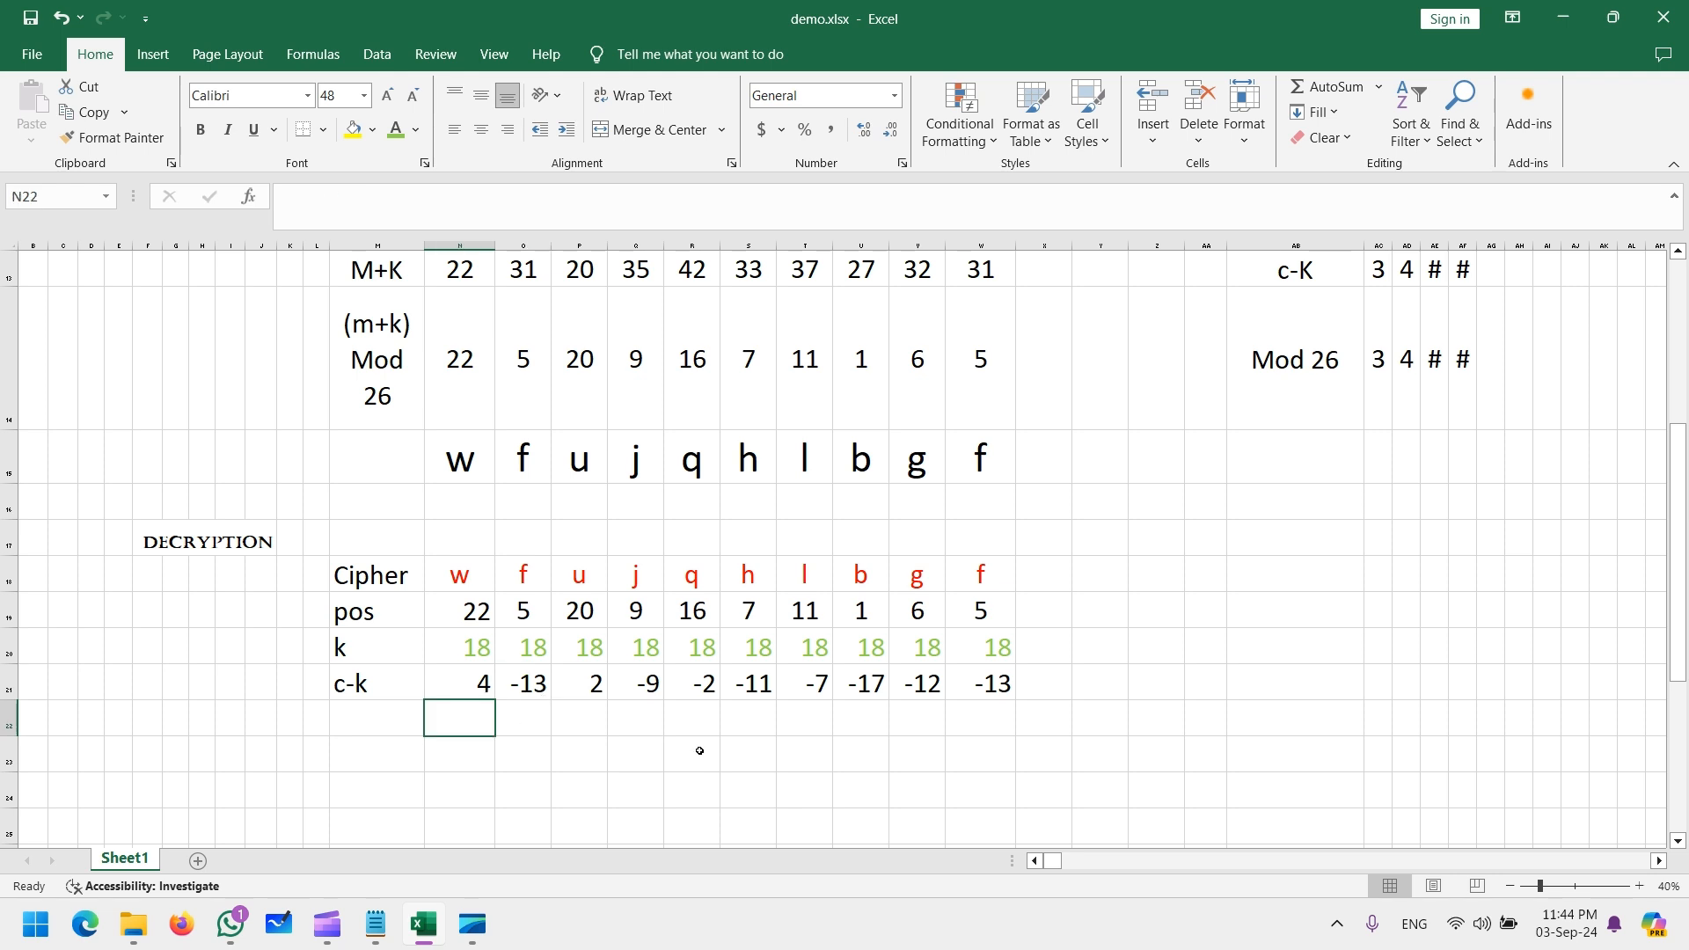
key(Left)
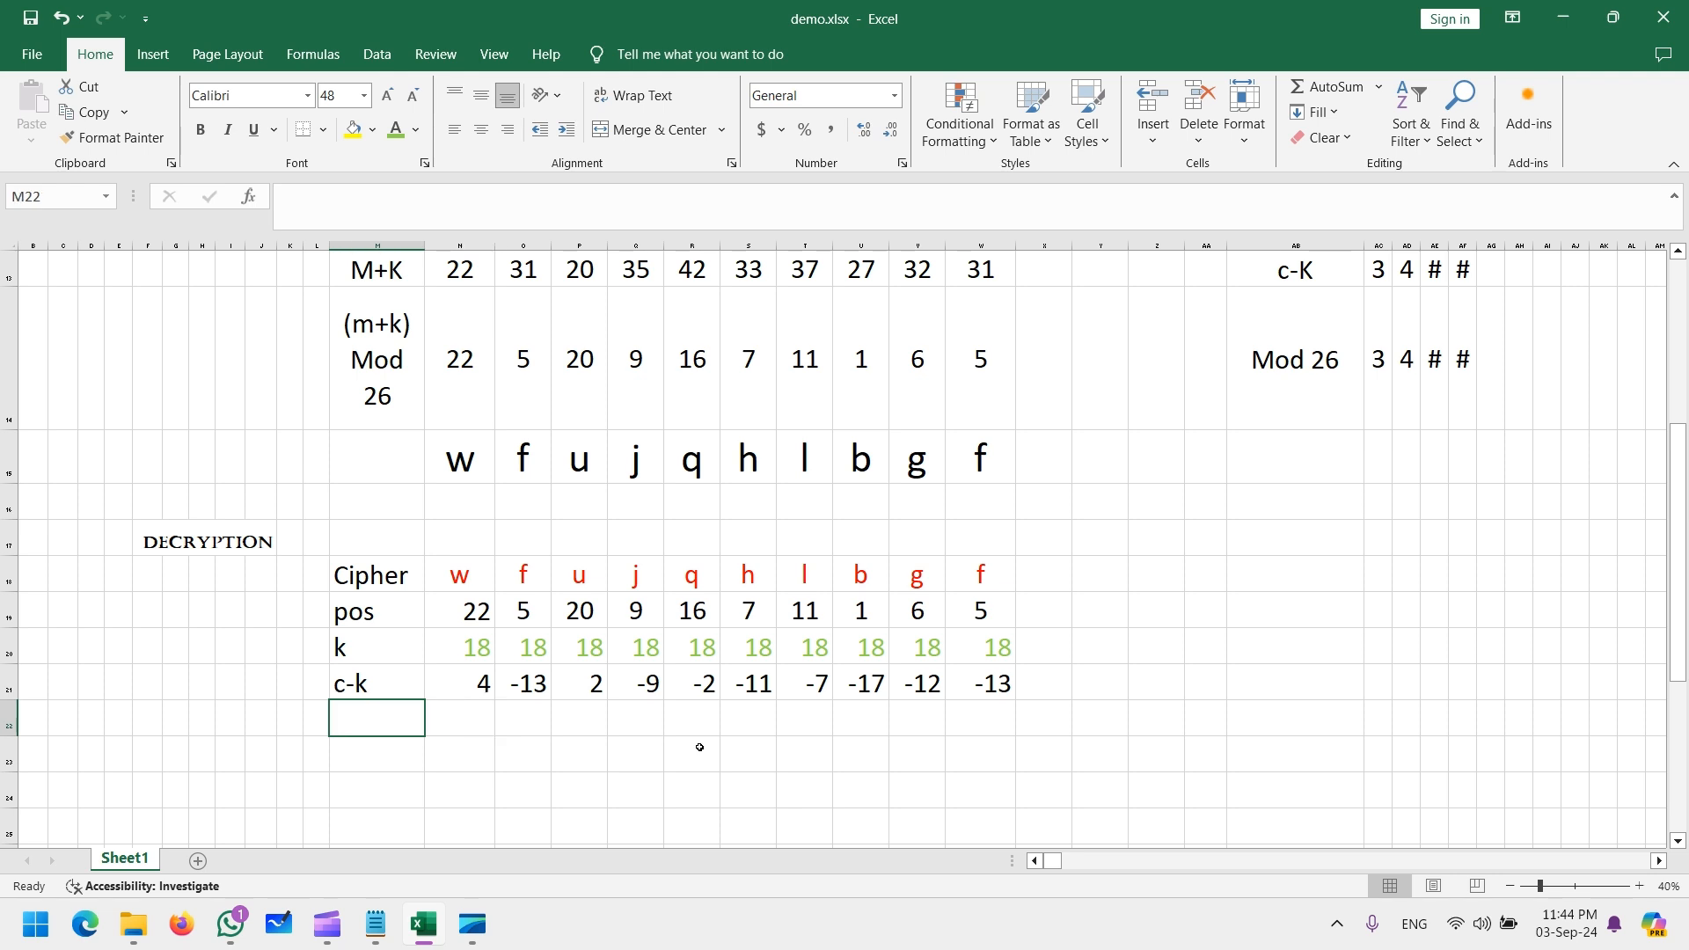
text(mod)
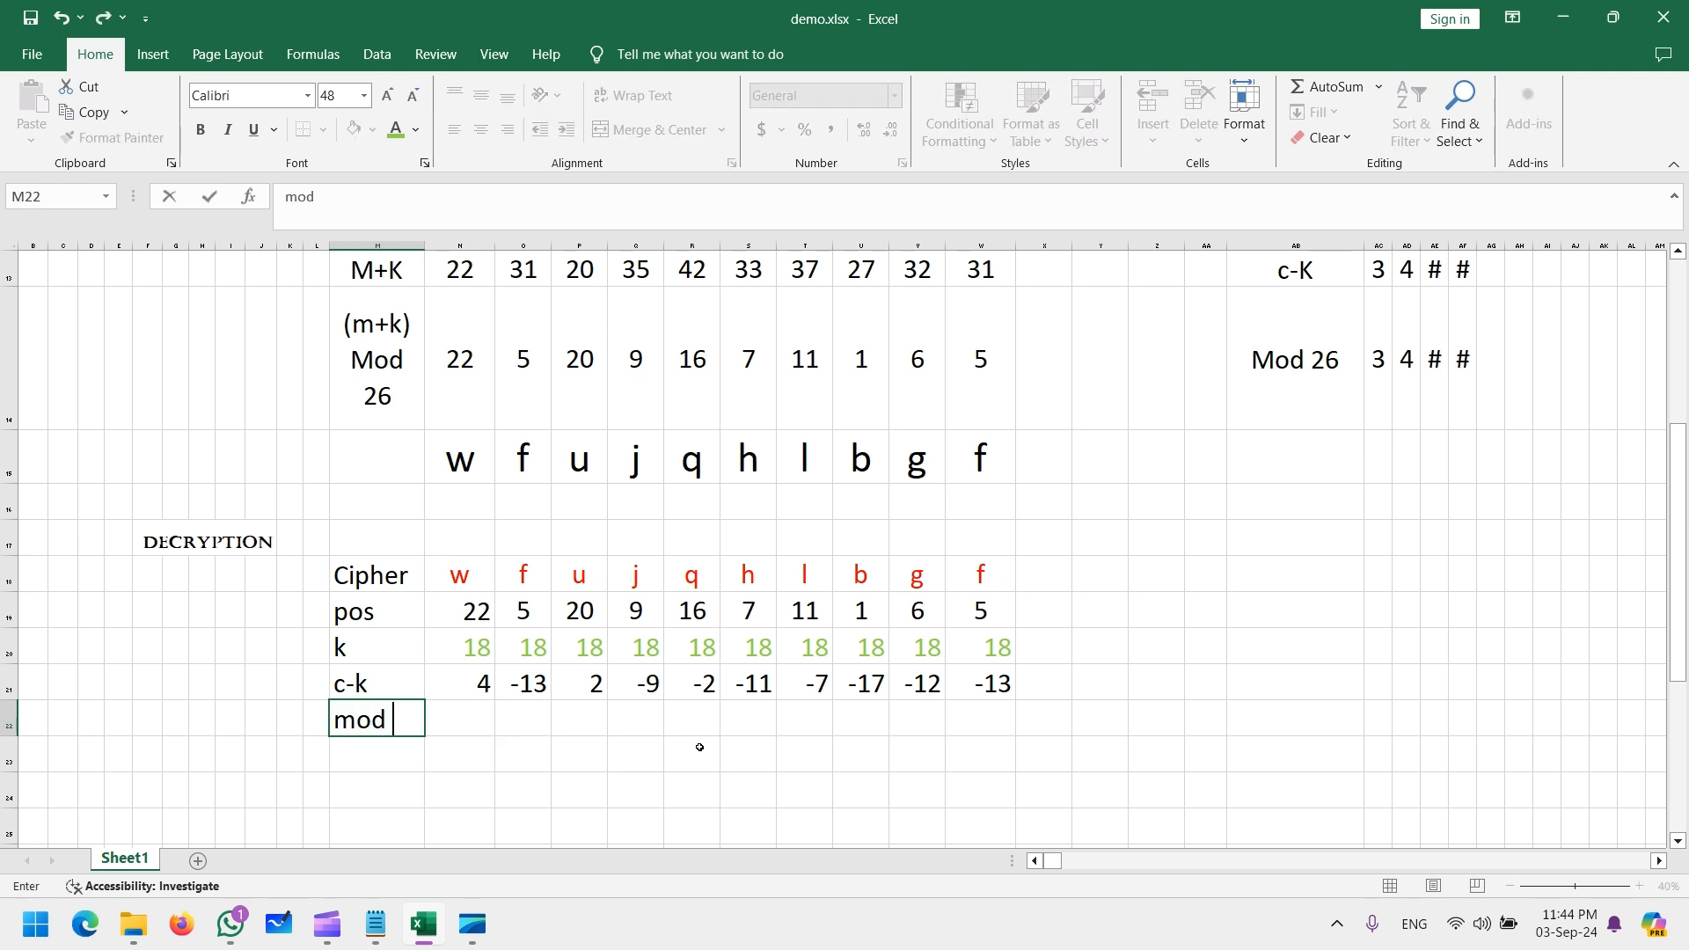
text( 26)
key(Return)
key(Up)
key(Right)
text(=mo)
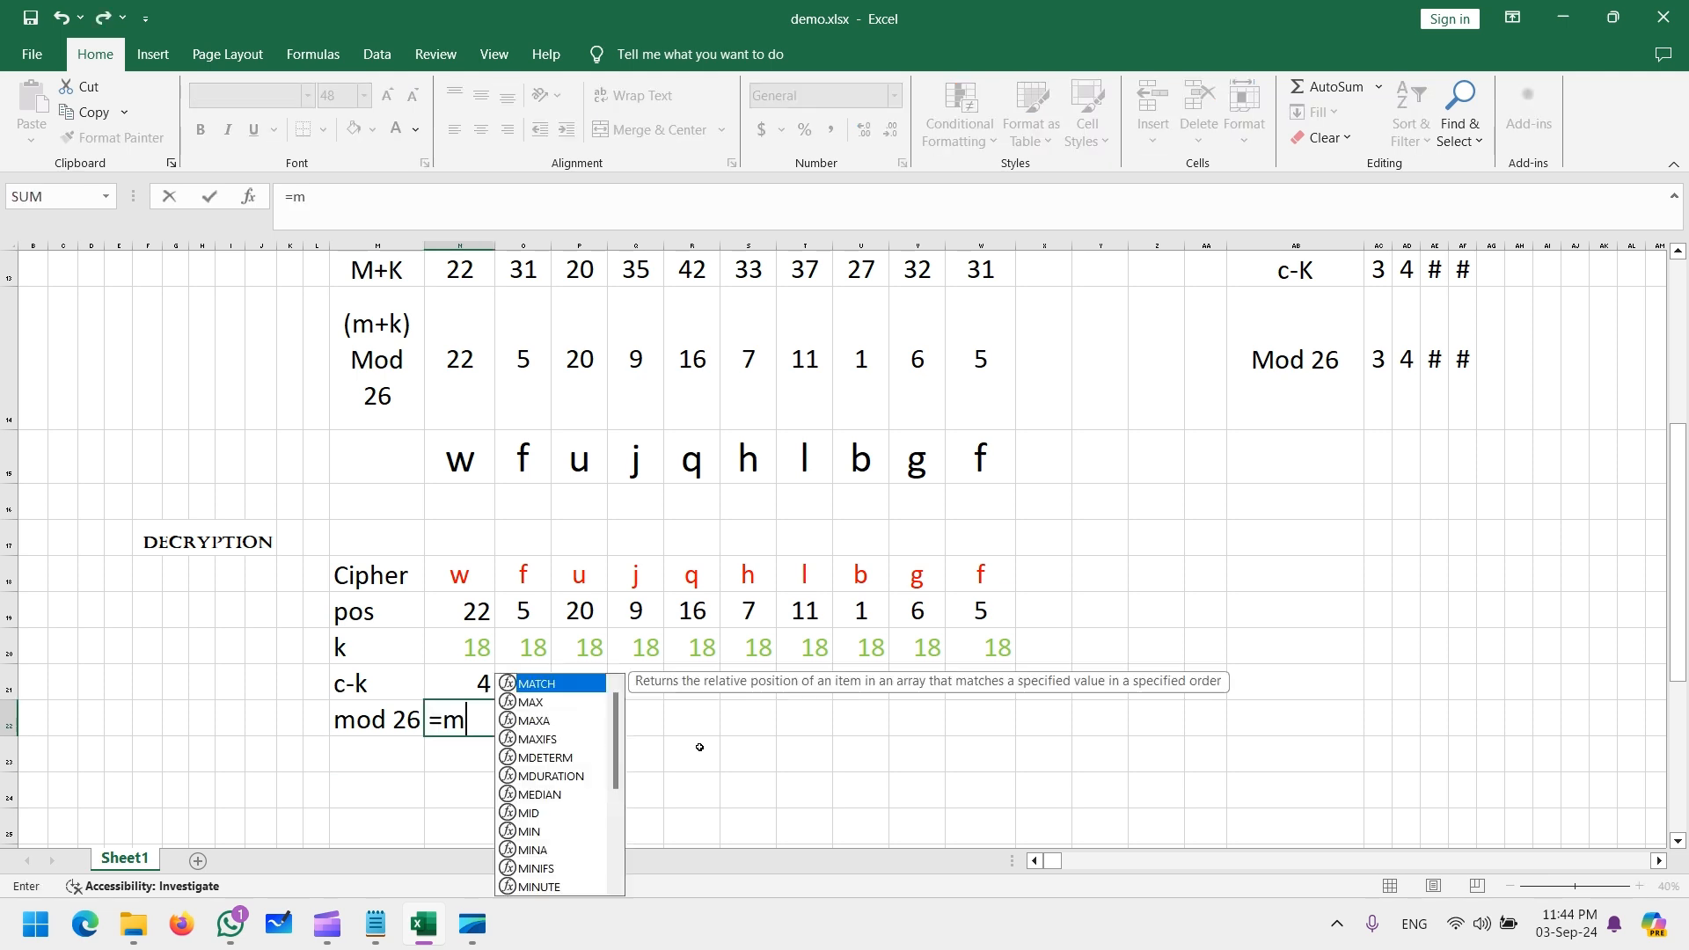
key(BackSpace)
key(BackSpace)
key(BackSpace)
key(Escape)
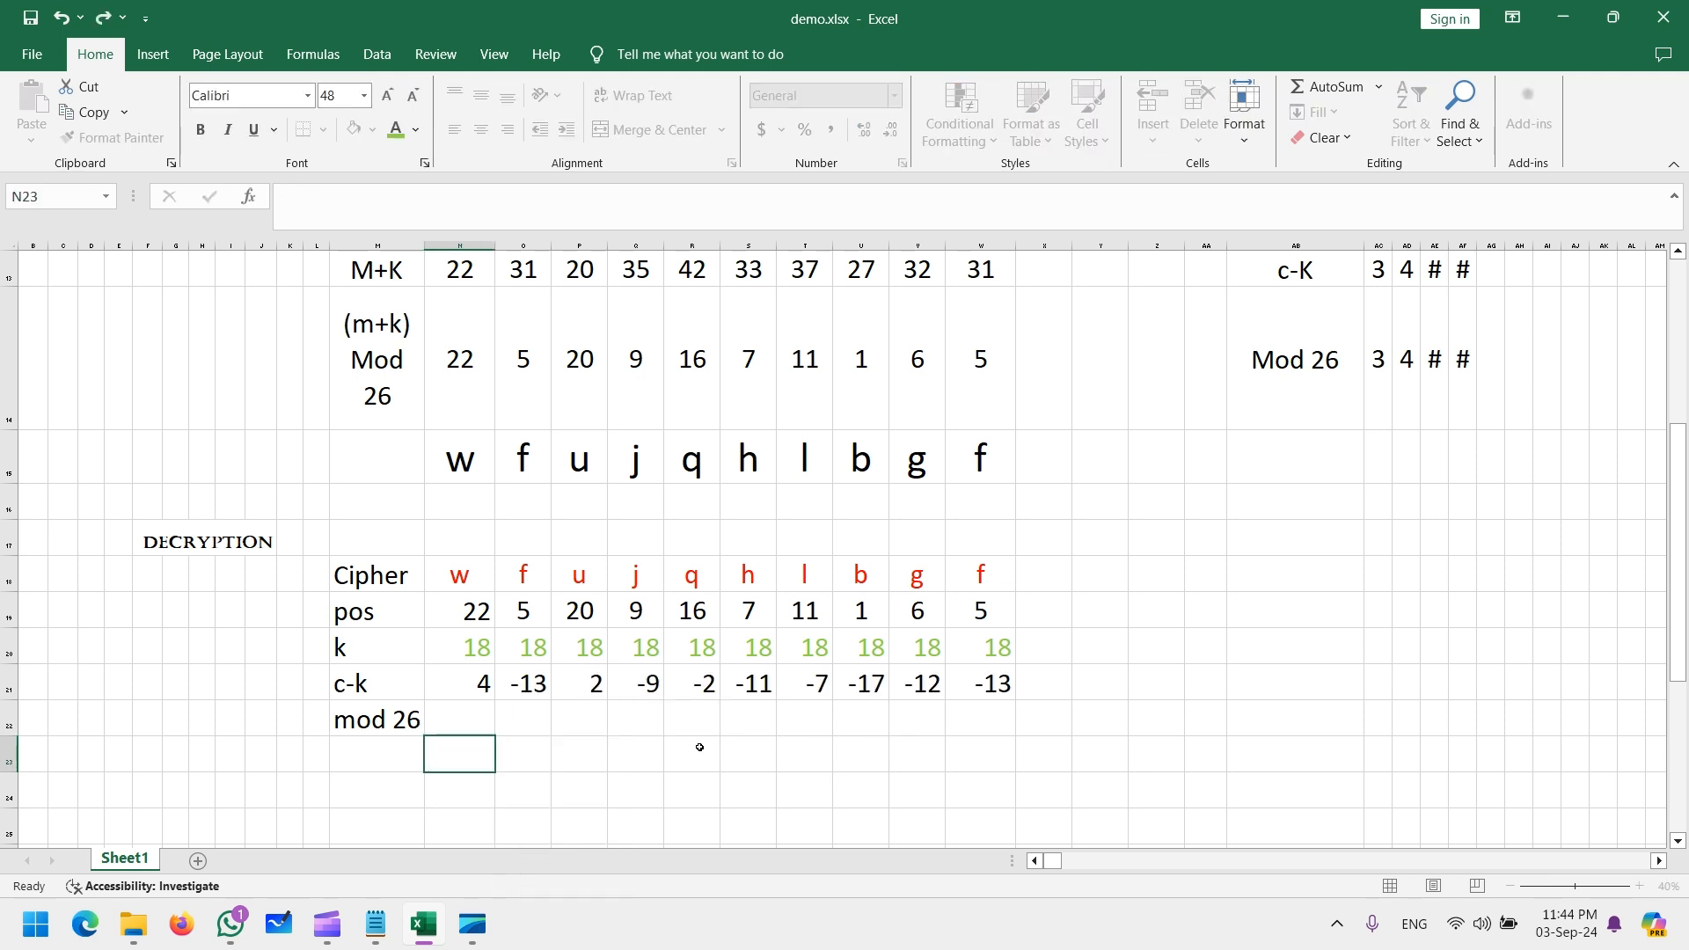
Move the mod 26 label from M22 down to M23, leaving row 22 empty
key(Left)
key(ctrl+c)
key(Down)
key(ctrl+v)
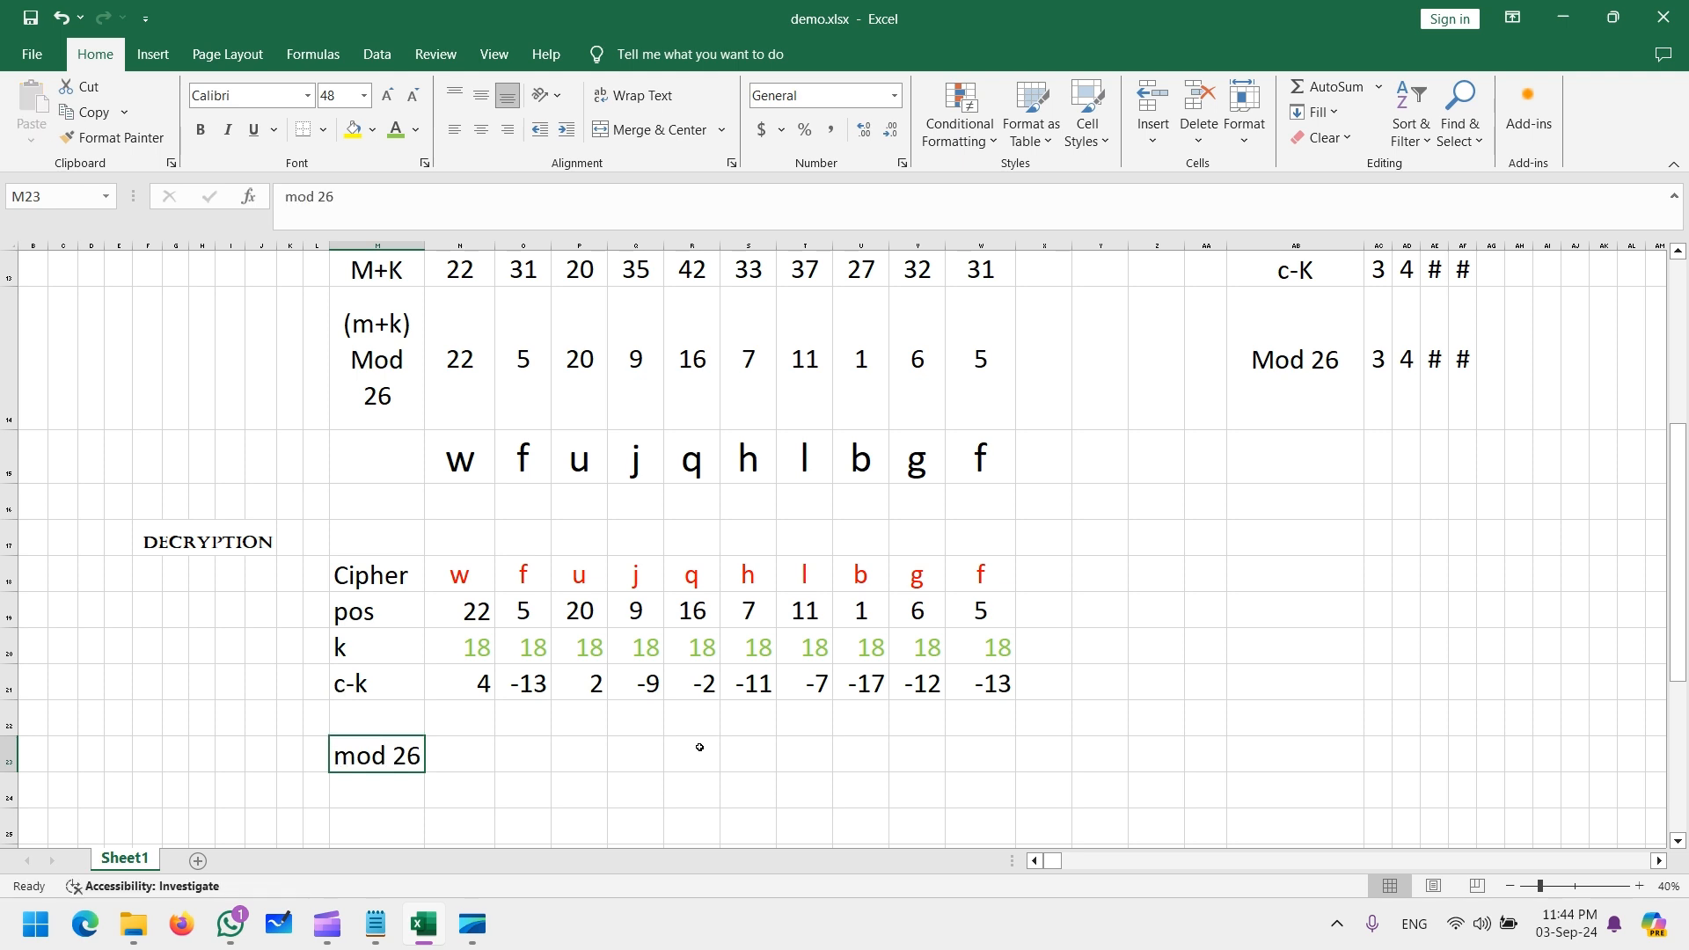
Enter =MOD(N21,26) in N23, the first cell of the mod 26 row
key(Right)
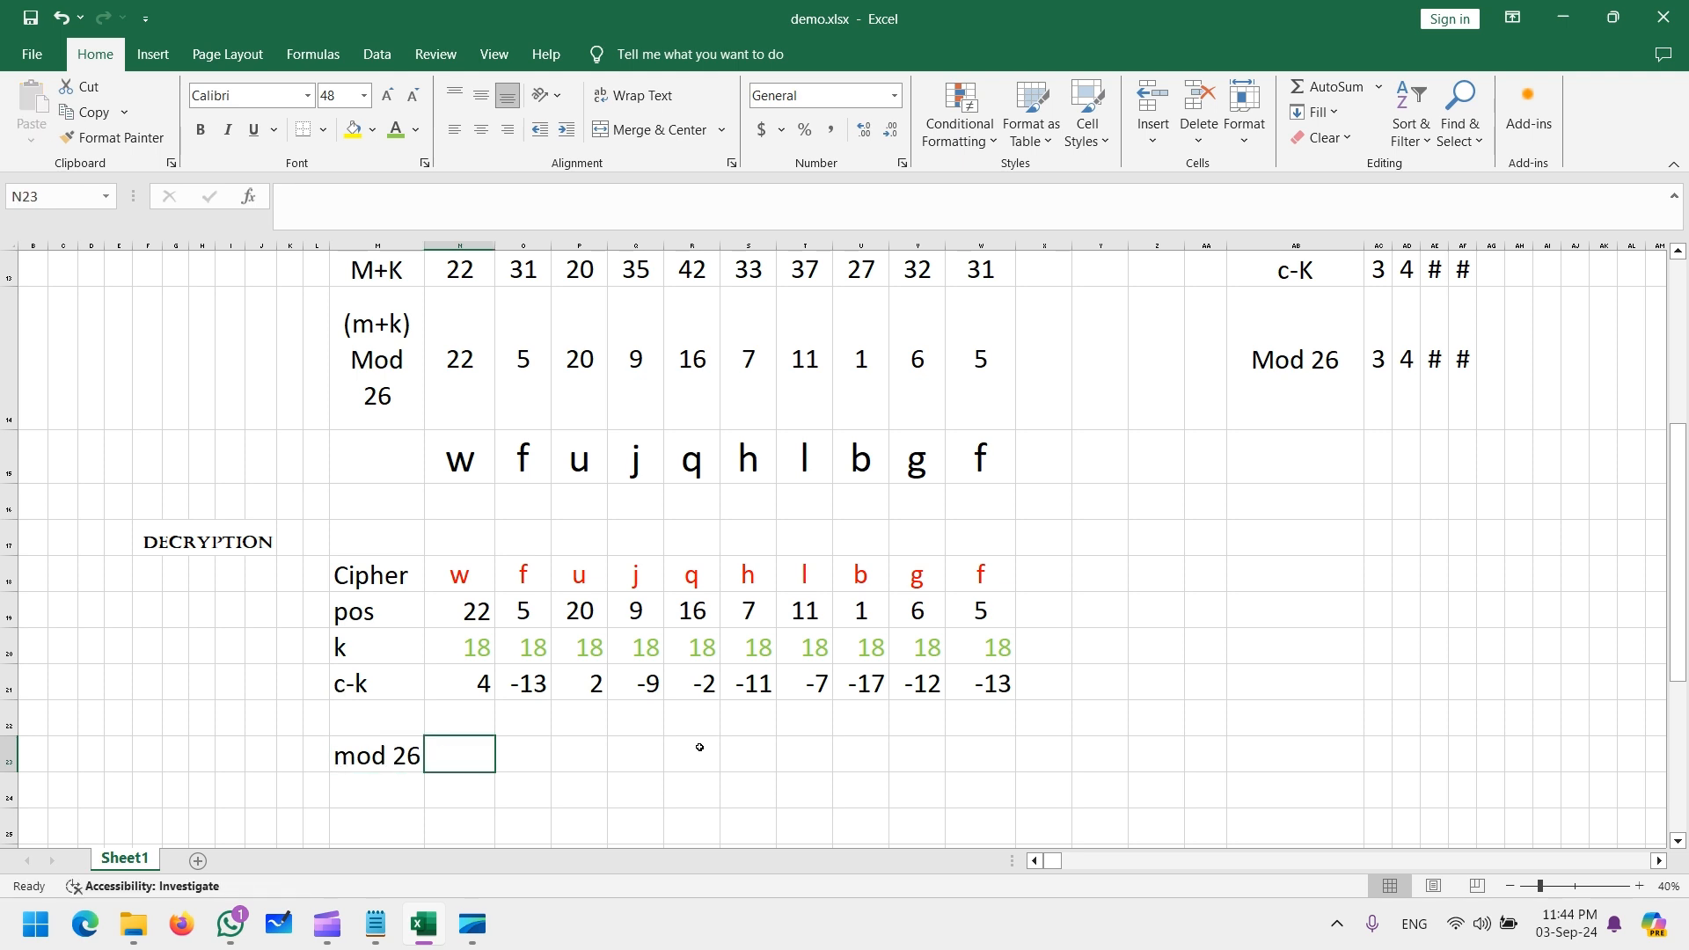
text(=mod()
key(Up)
key(Up)
text(,2)
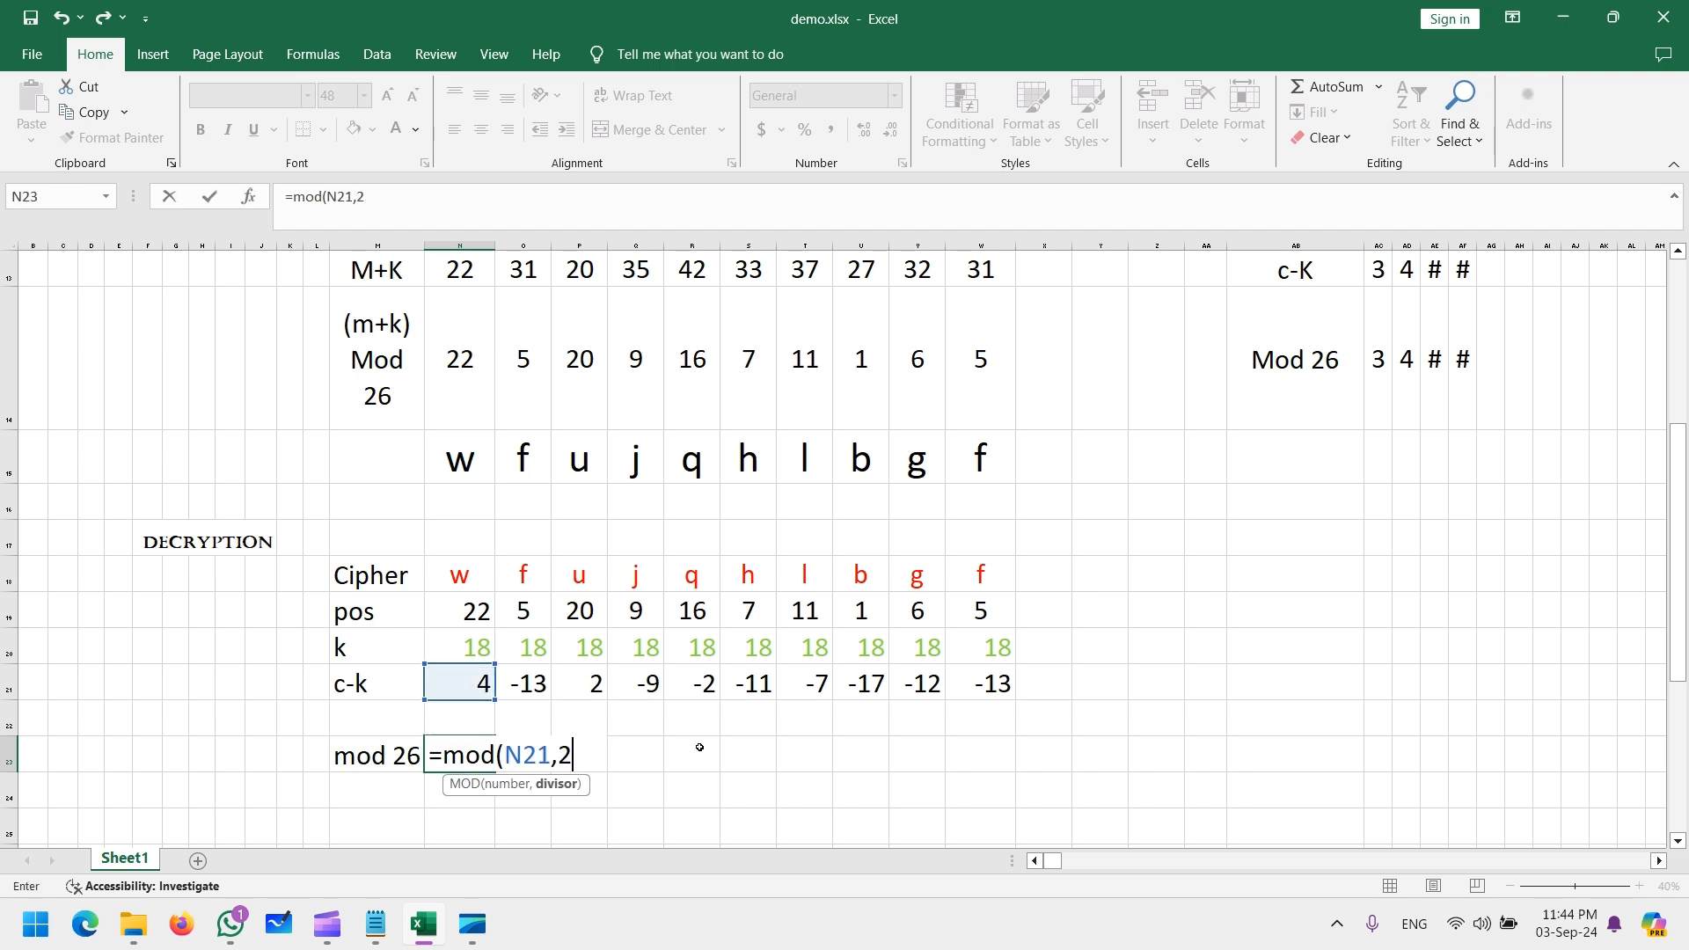
text(6))
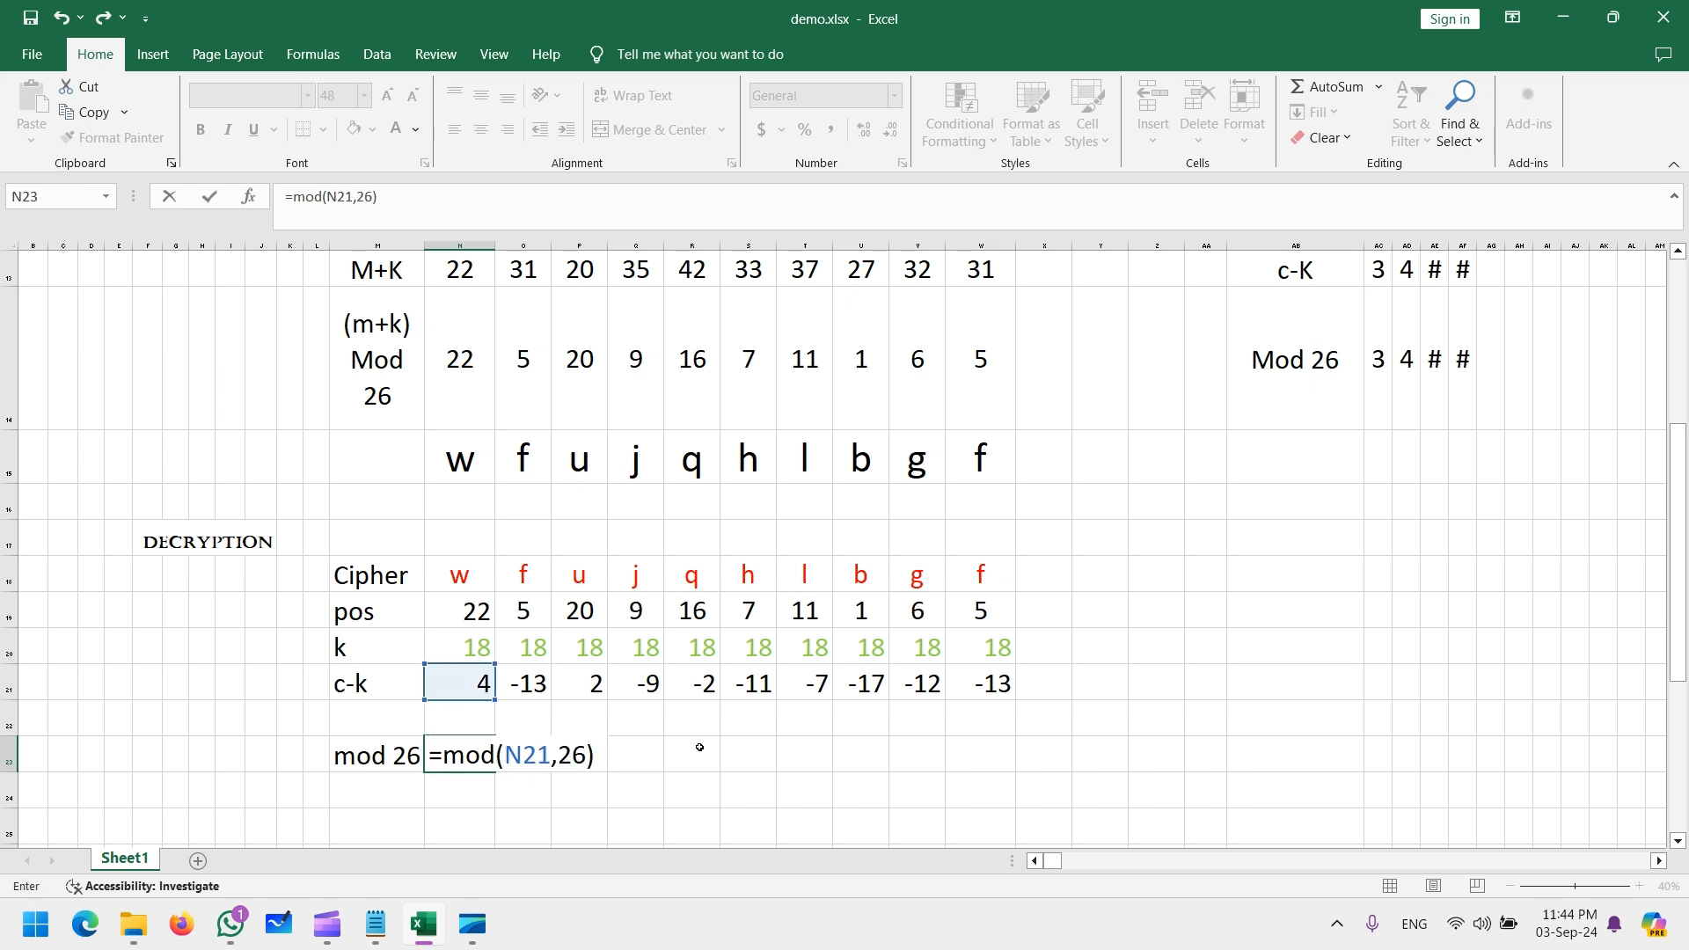
key(Return)
key(Up)
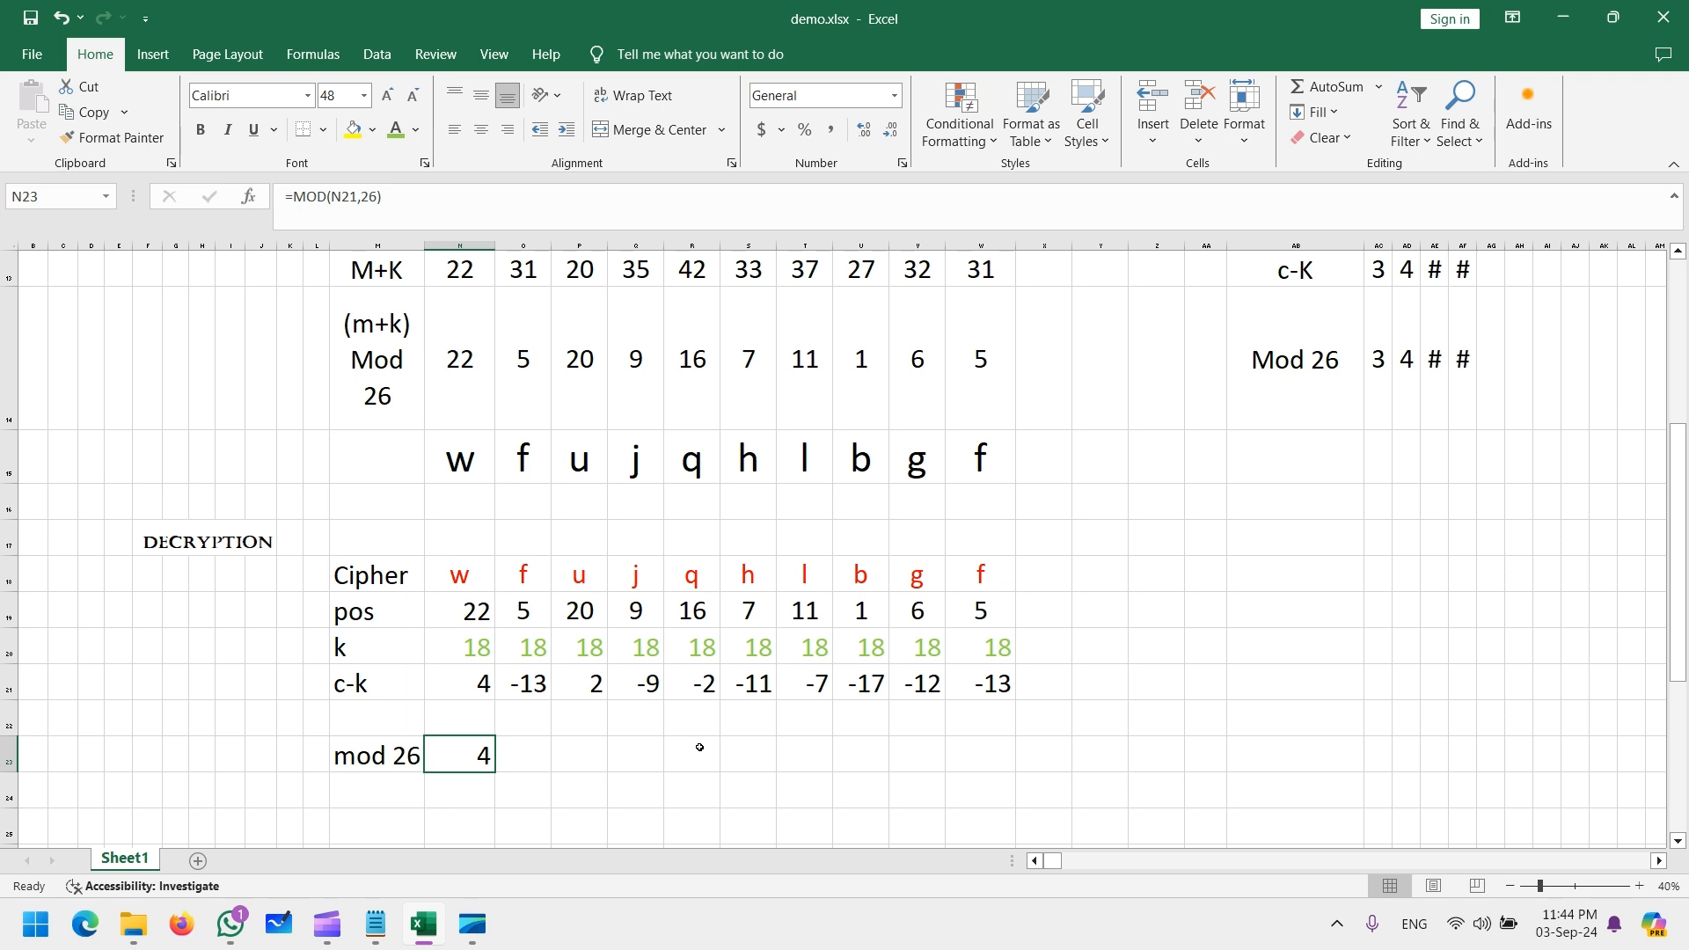
Center the contents of the decryption cells N18:W23 horizontally and vertically
drag(459, 576, 972, 749)
click(481, 129)
click(481, 100)
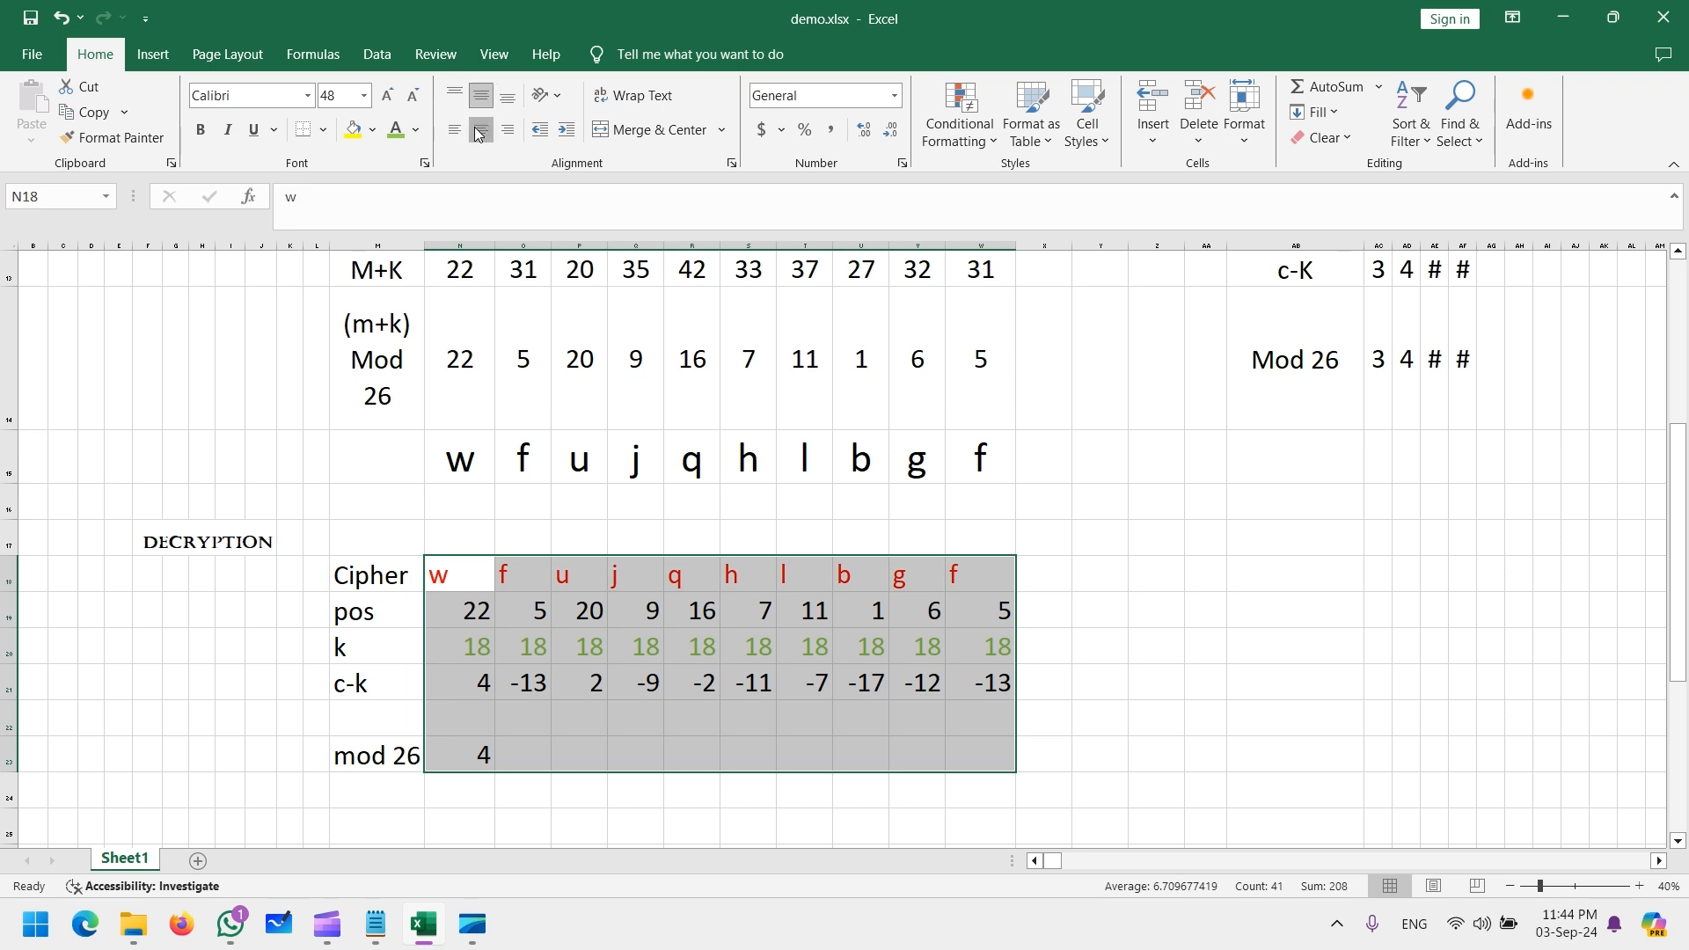
click(481, 129)
click(530, 748)
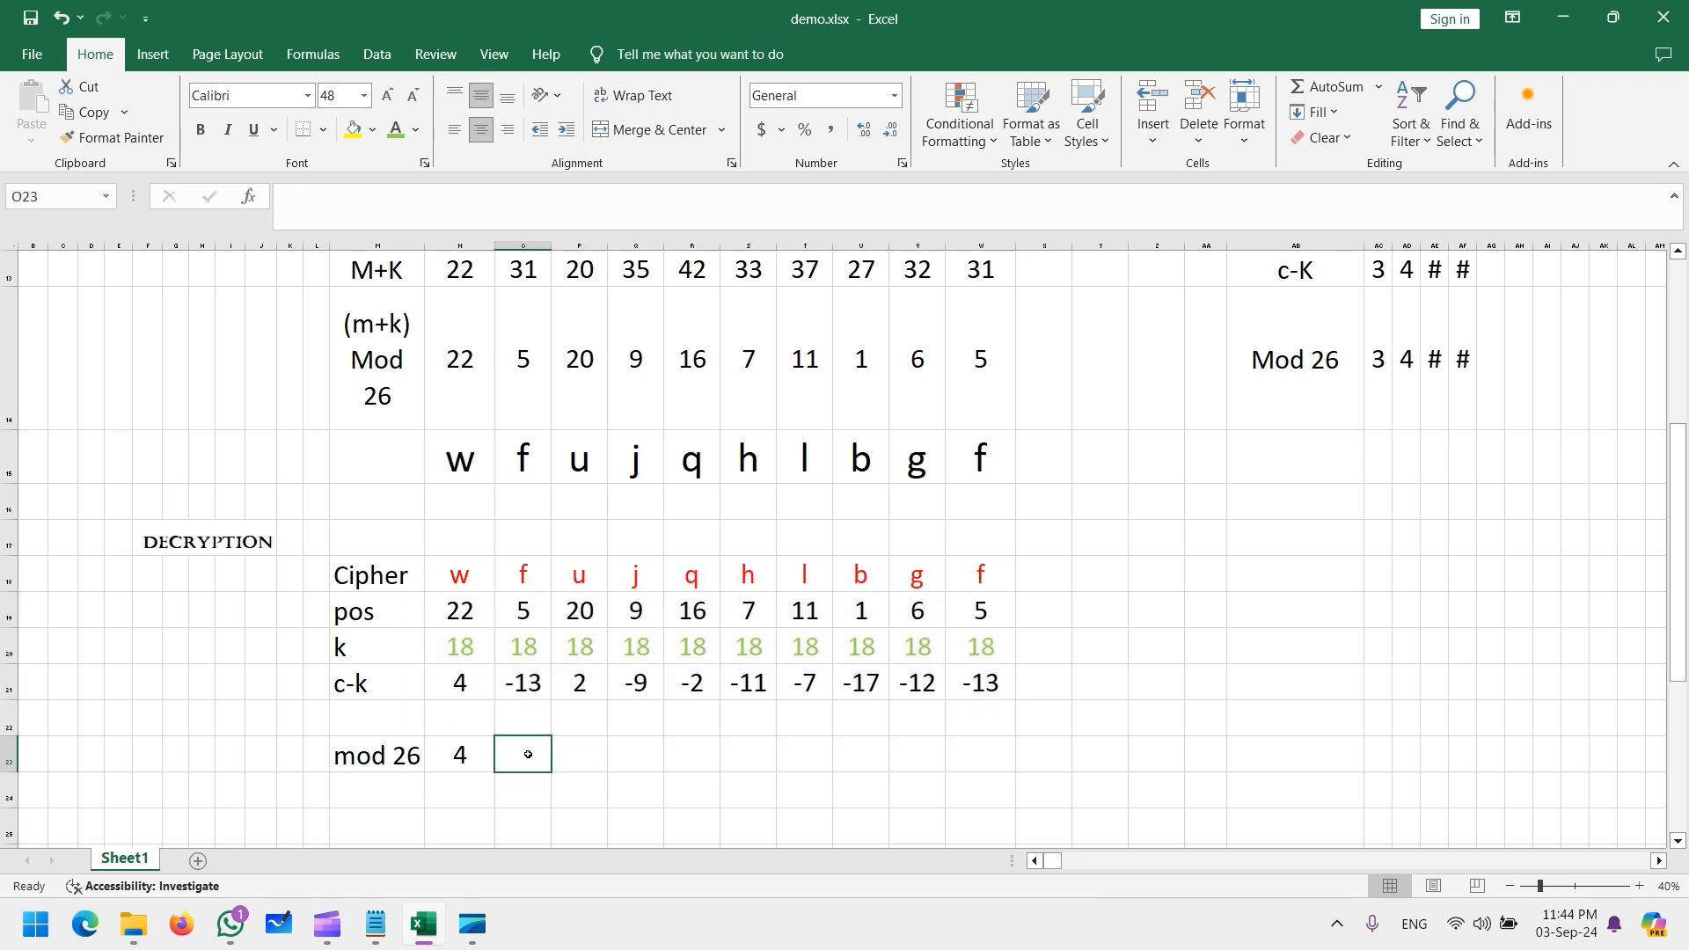
Copy the mod 26 formula from N23 into P23
click(455, 760)
right_click(457, 762)
click(507, 301)
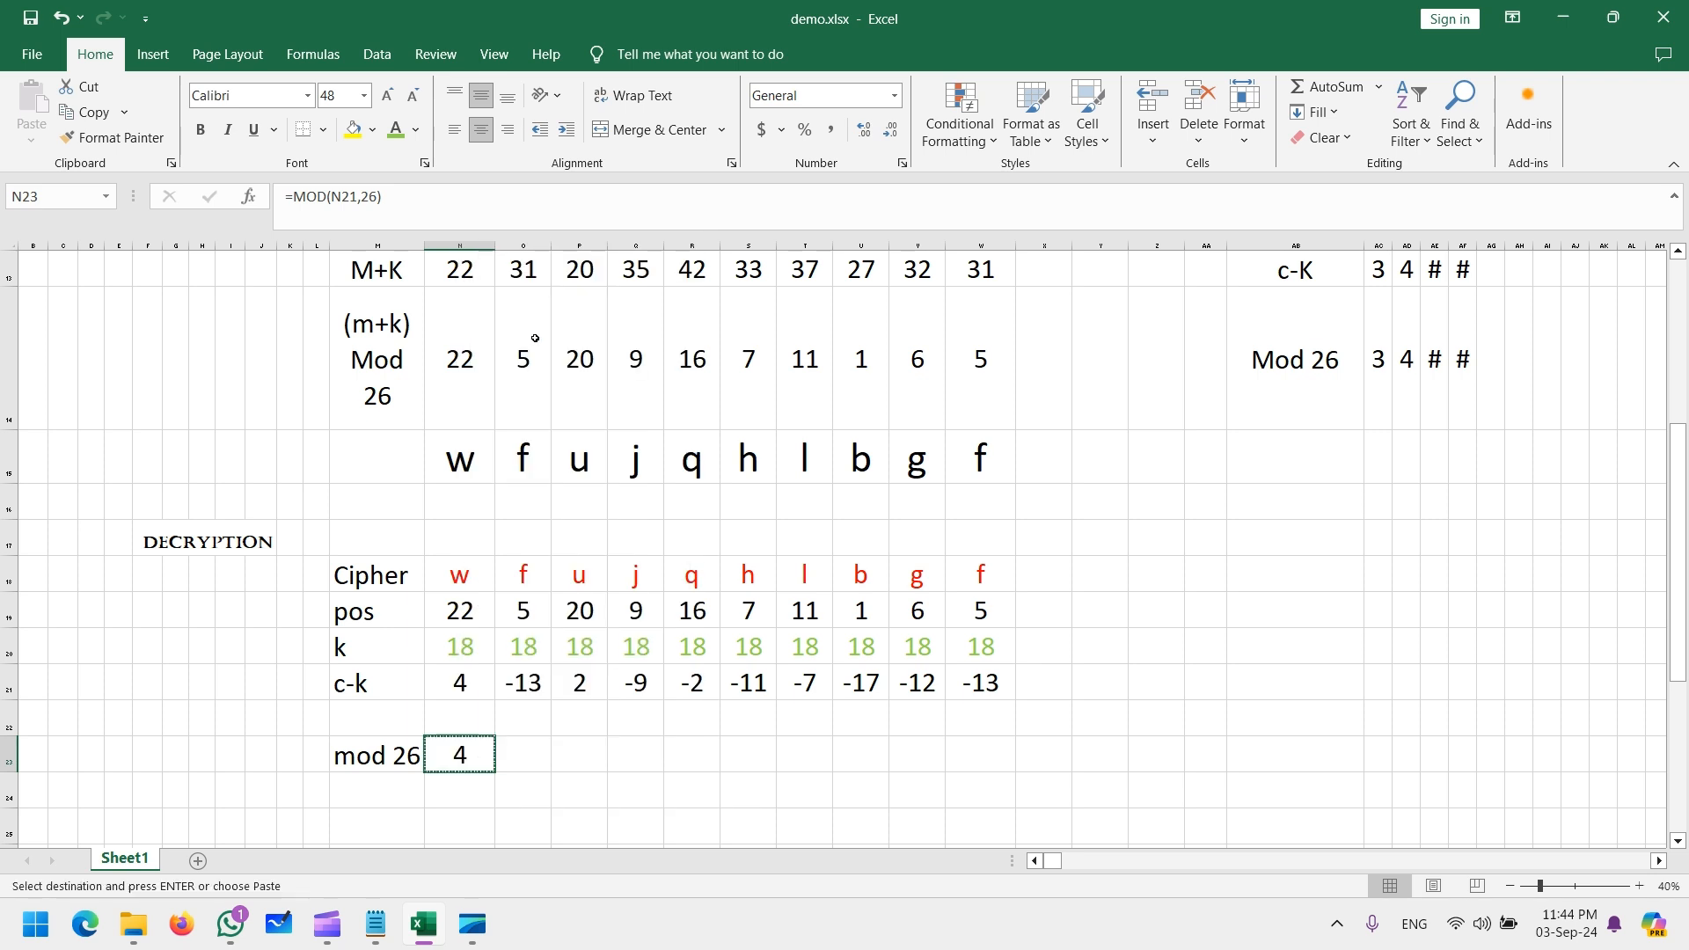
right_click(603, 760)
click(645, 358)
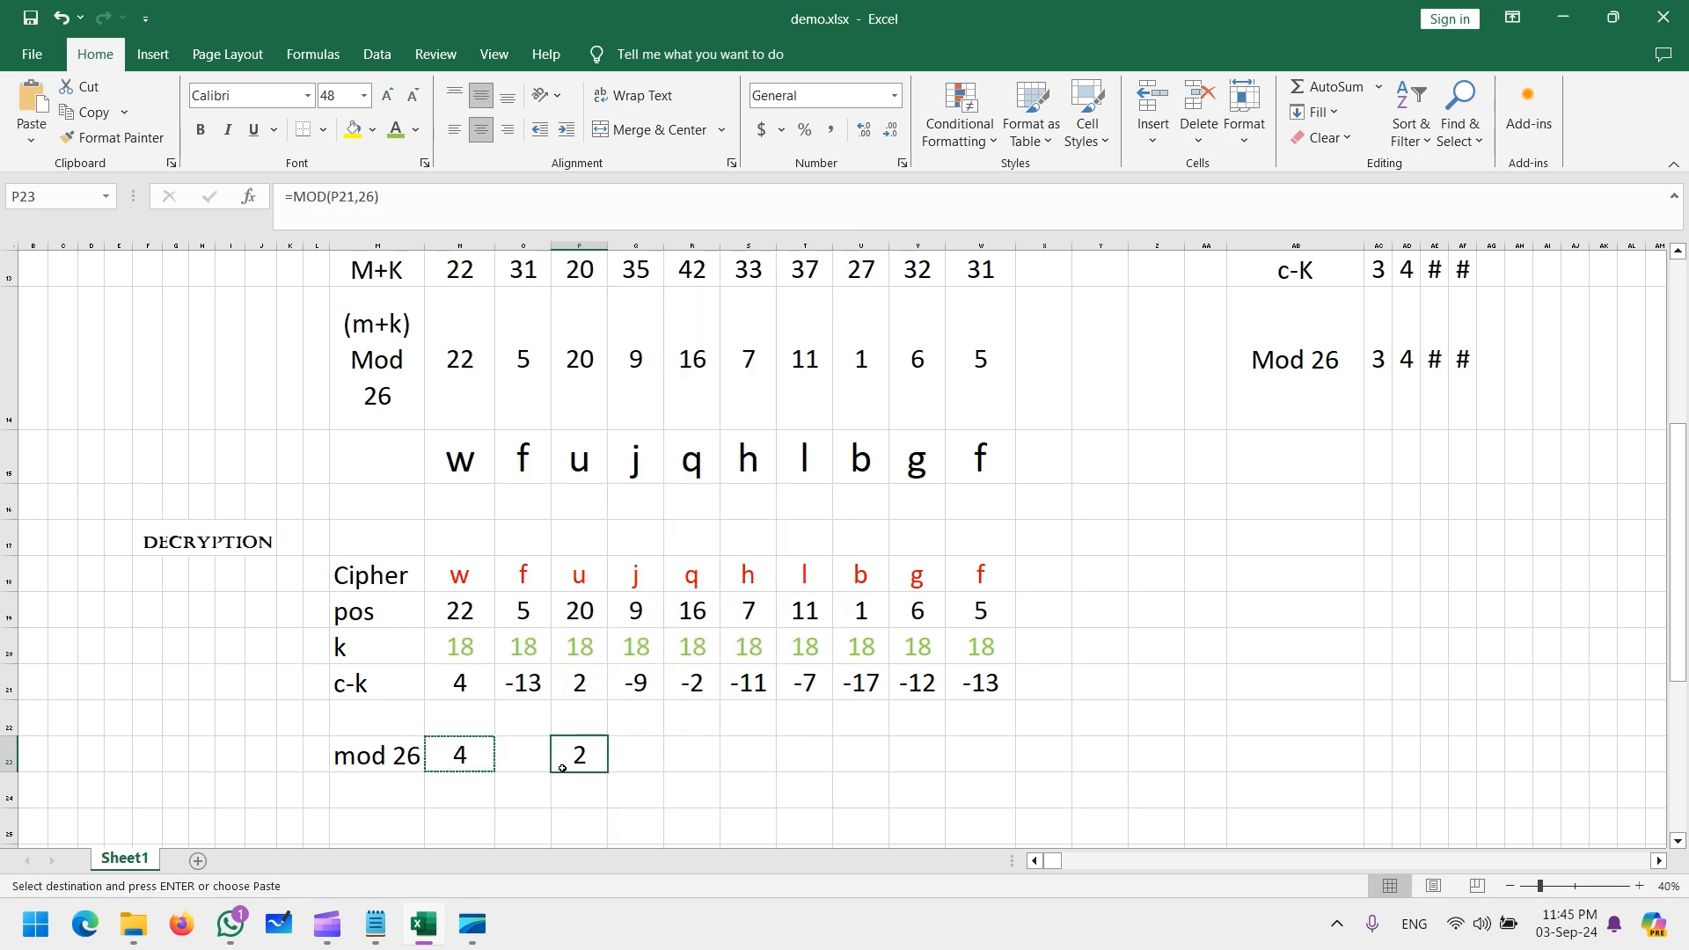
Enter 26 in N22, below the first c-k value, and fill it across row 22 to W22
click(588, 714)
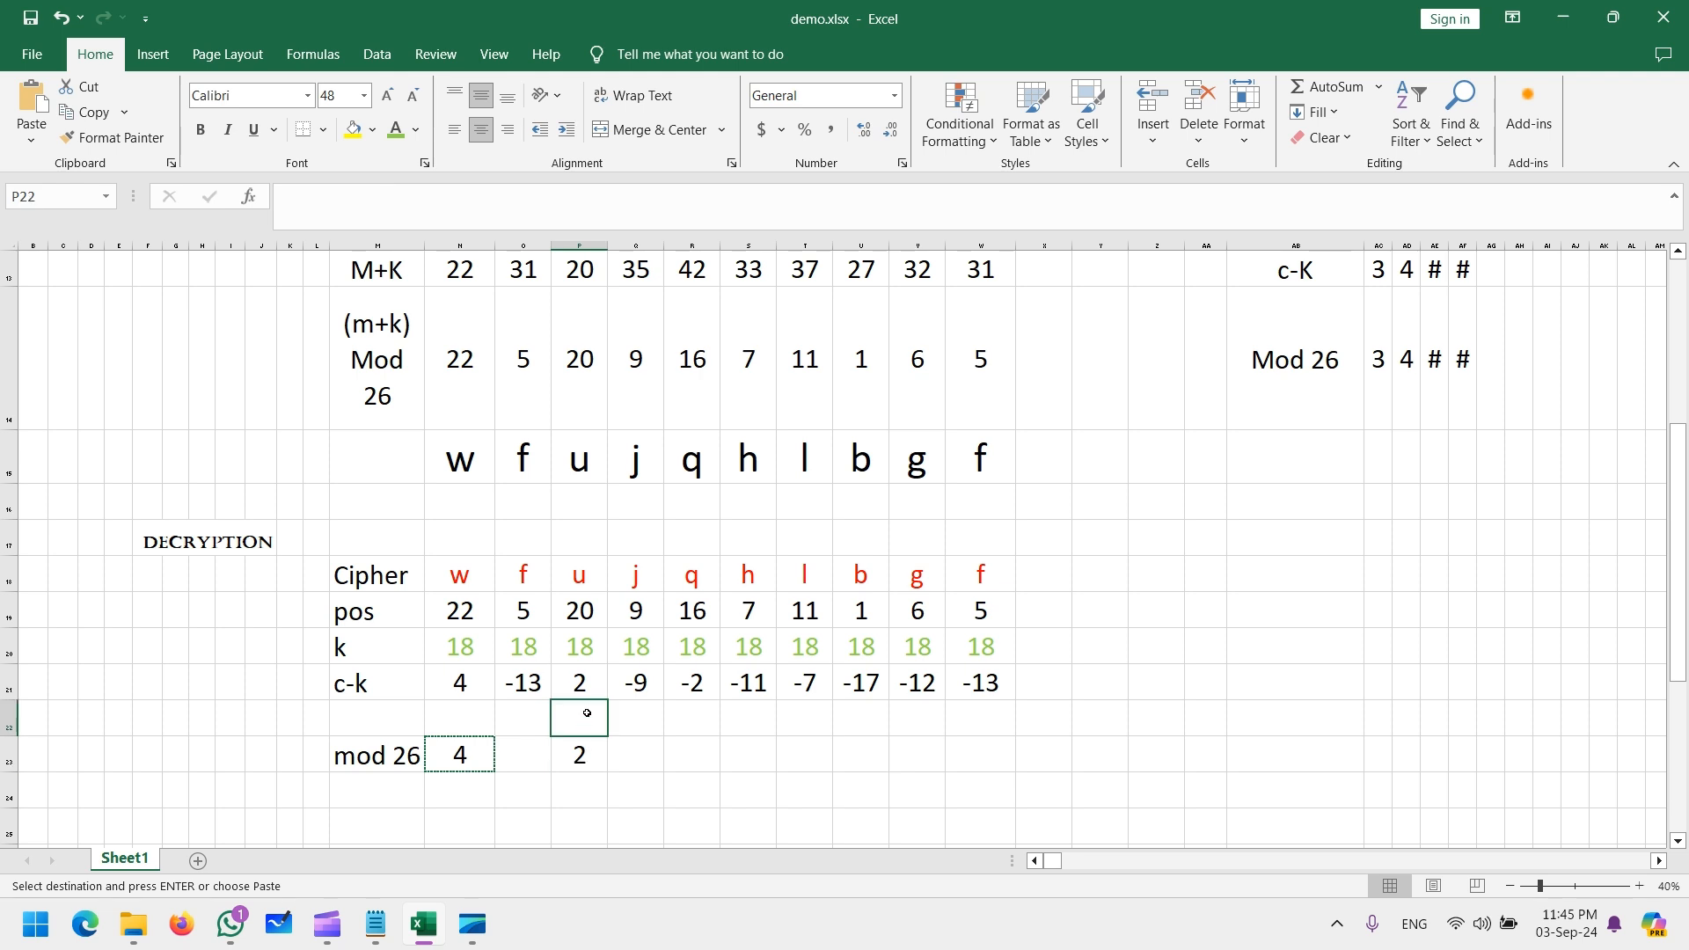
click(480, 715)
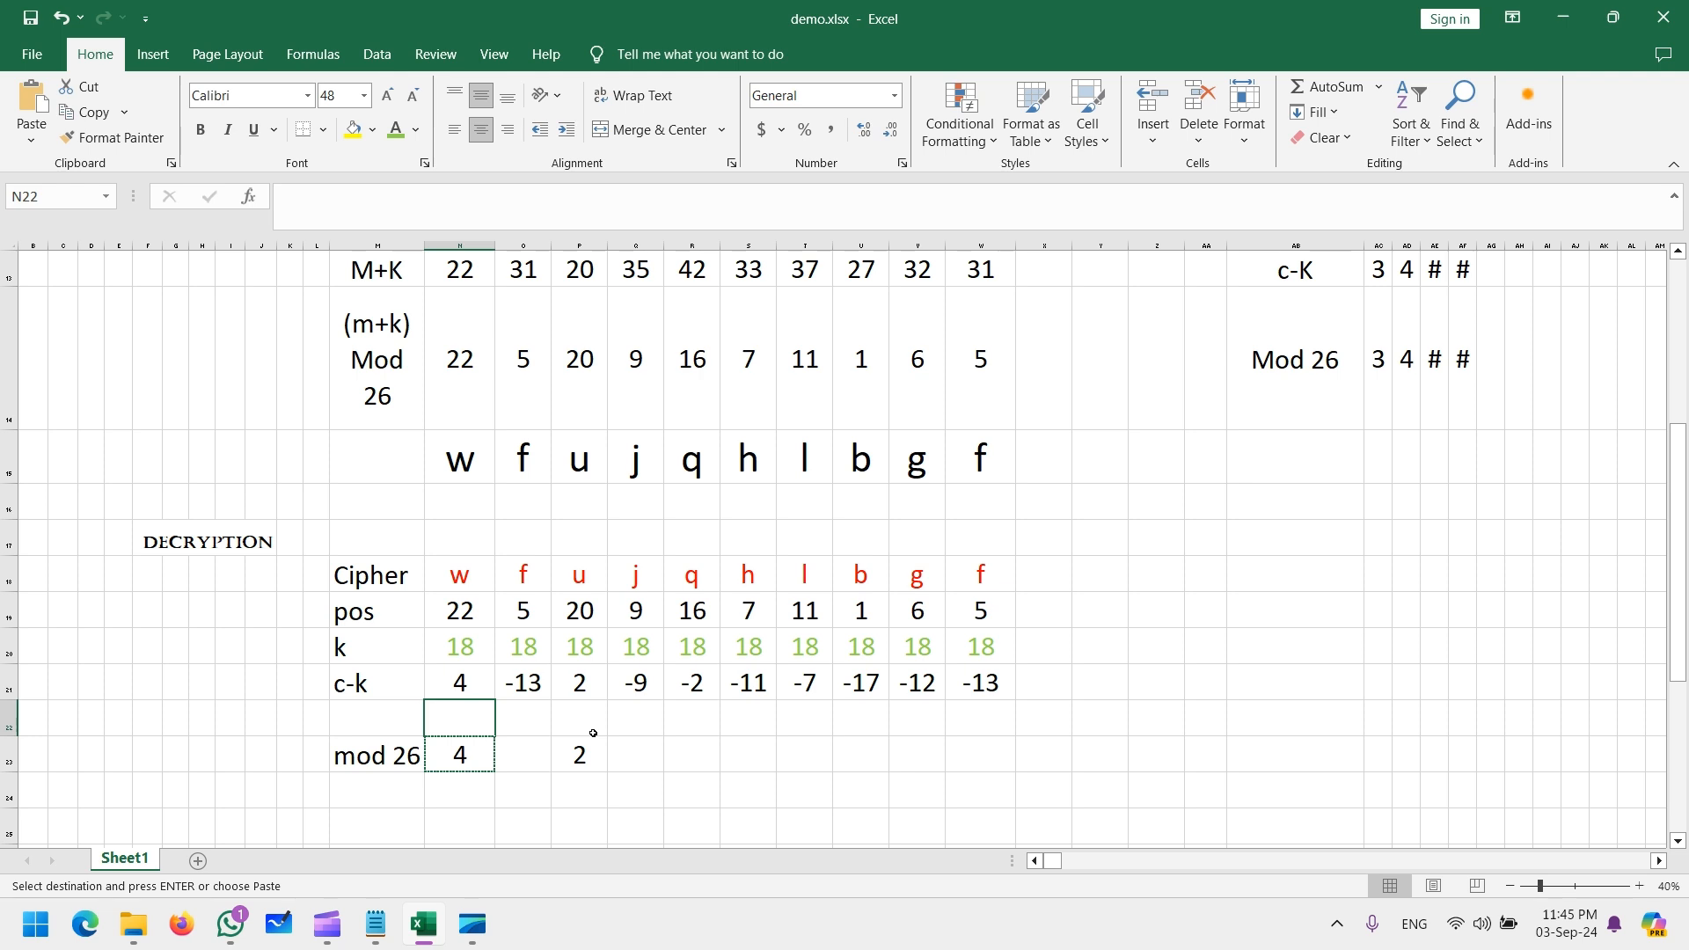
key(Escape)
text(26)
key(ctrl+Return)
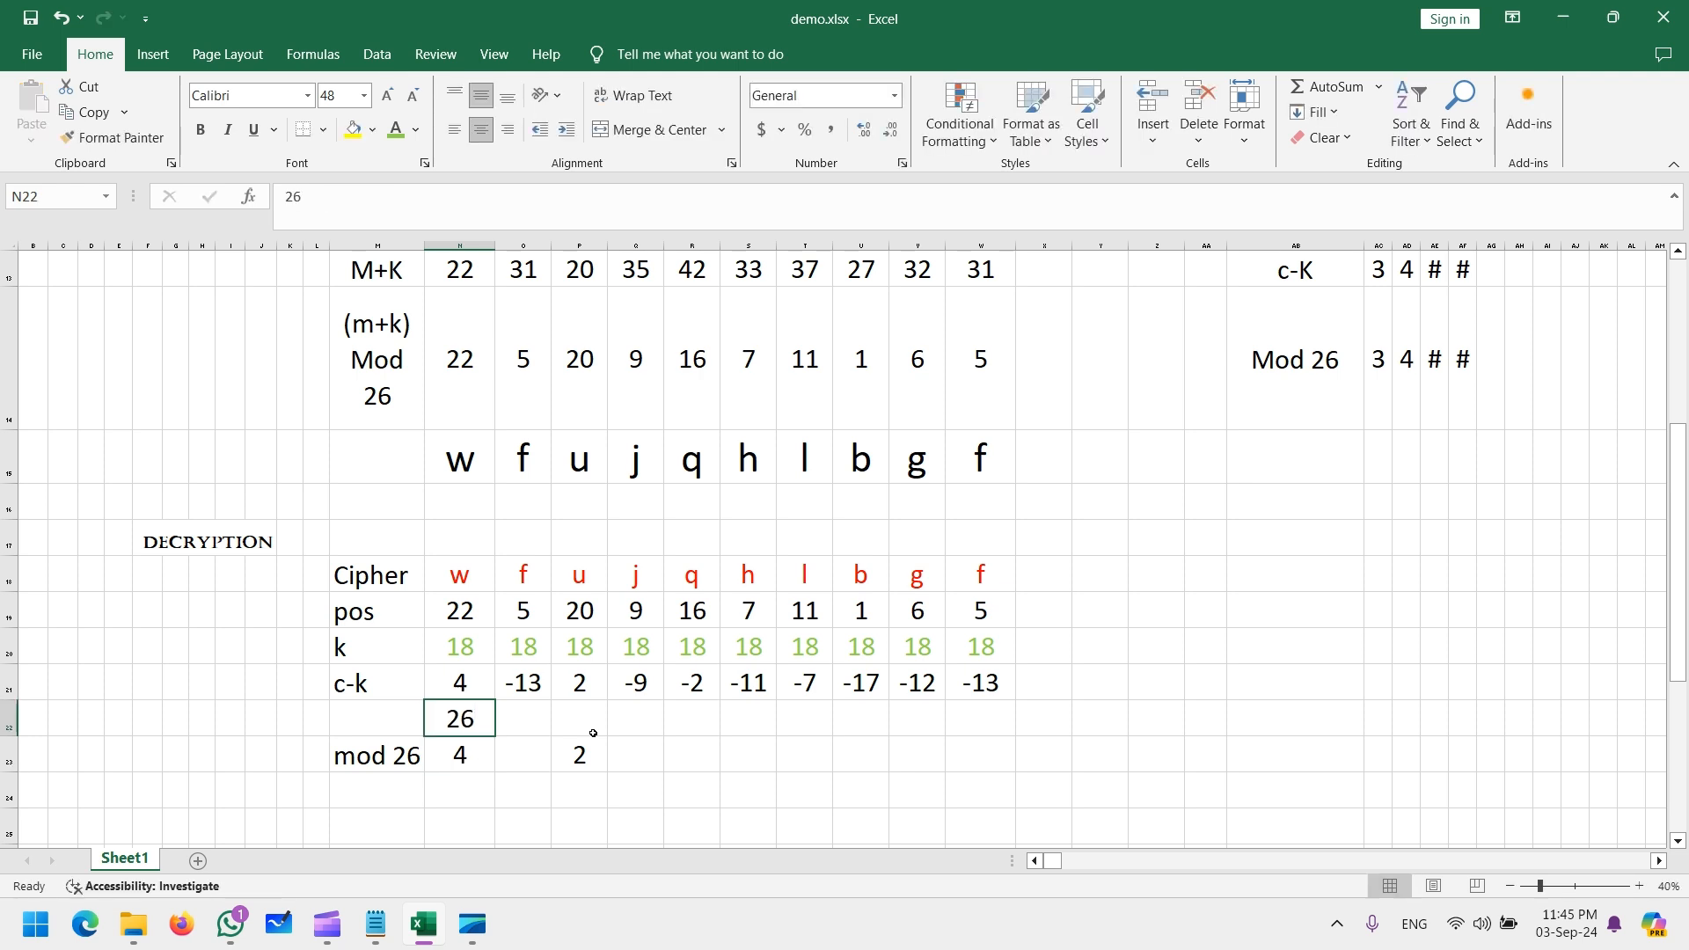
scroll(593, 733, up, 1)
scroll(536, 682, down, 2)
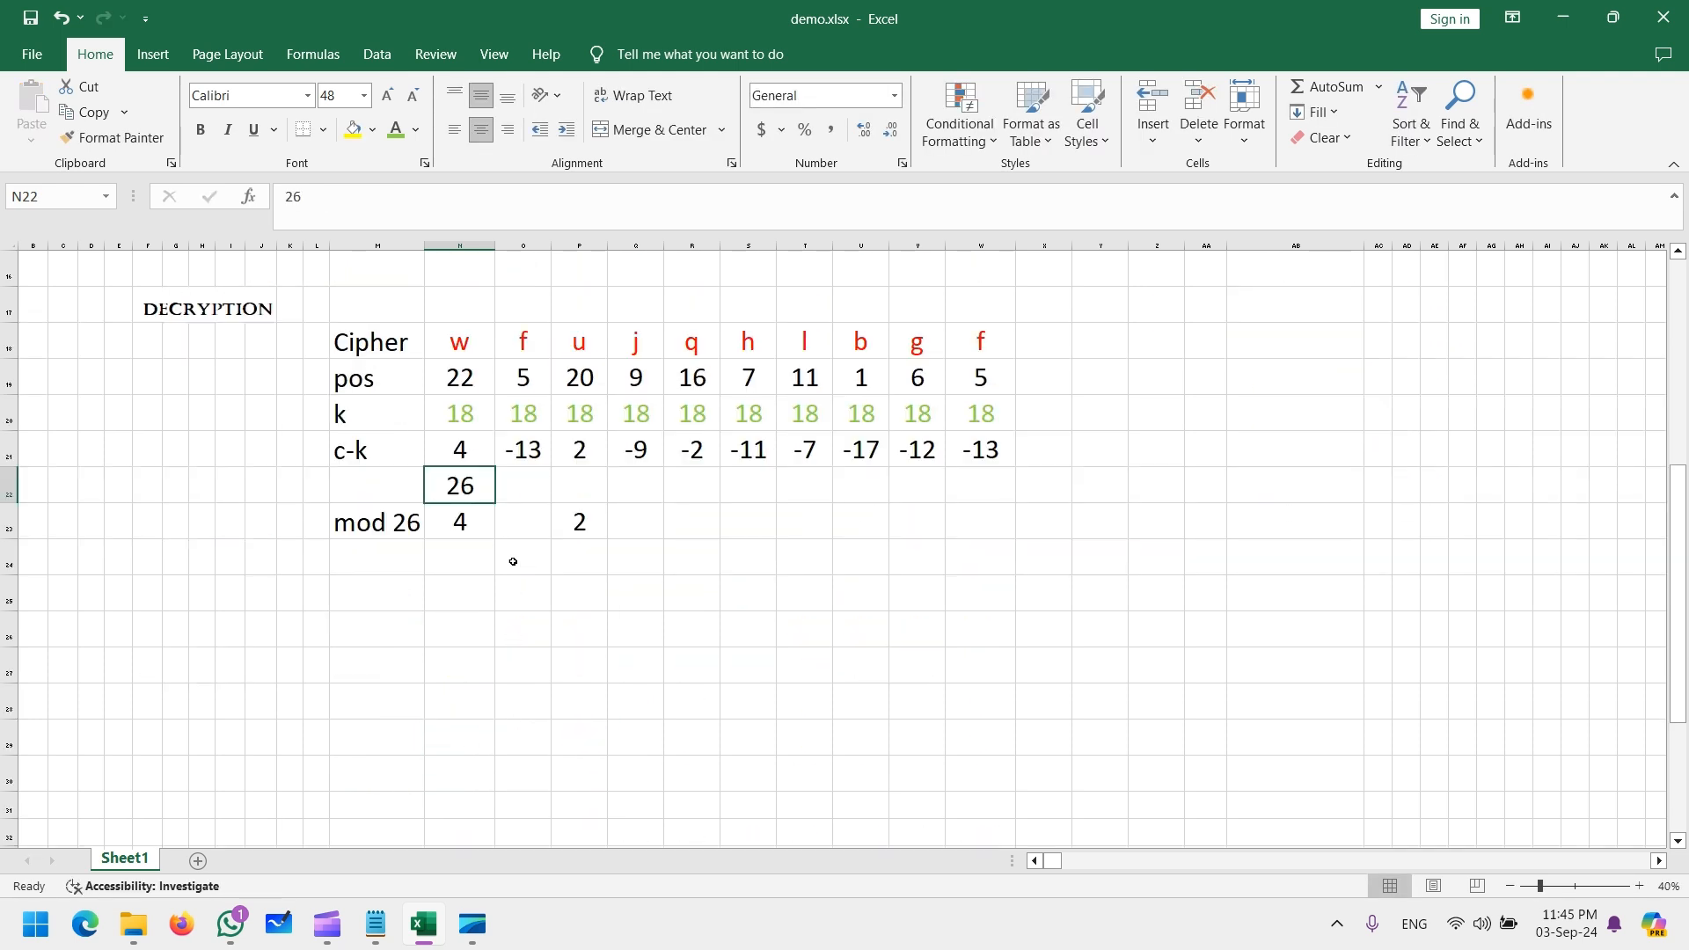
drag(495, 504, 983, 515)
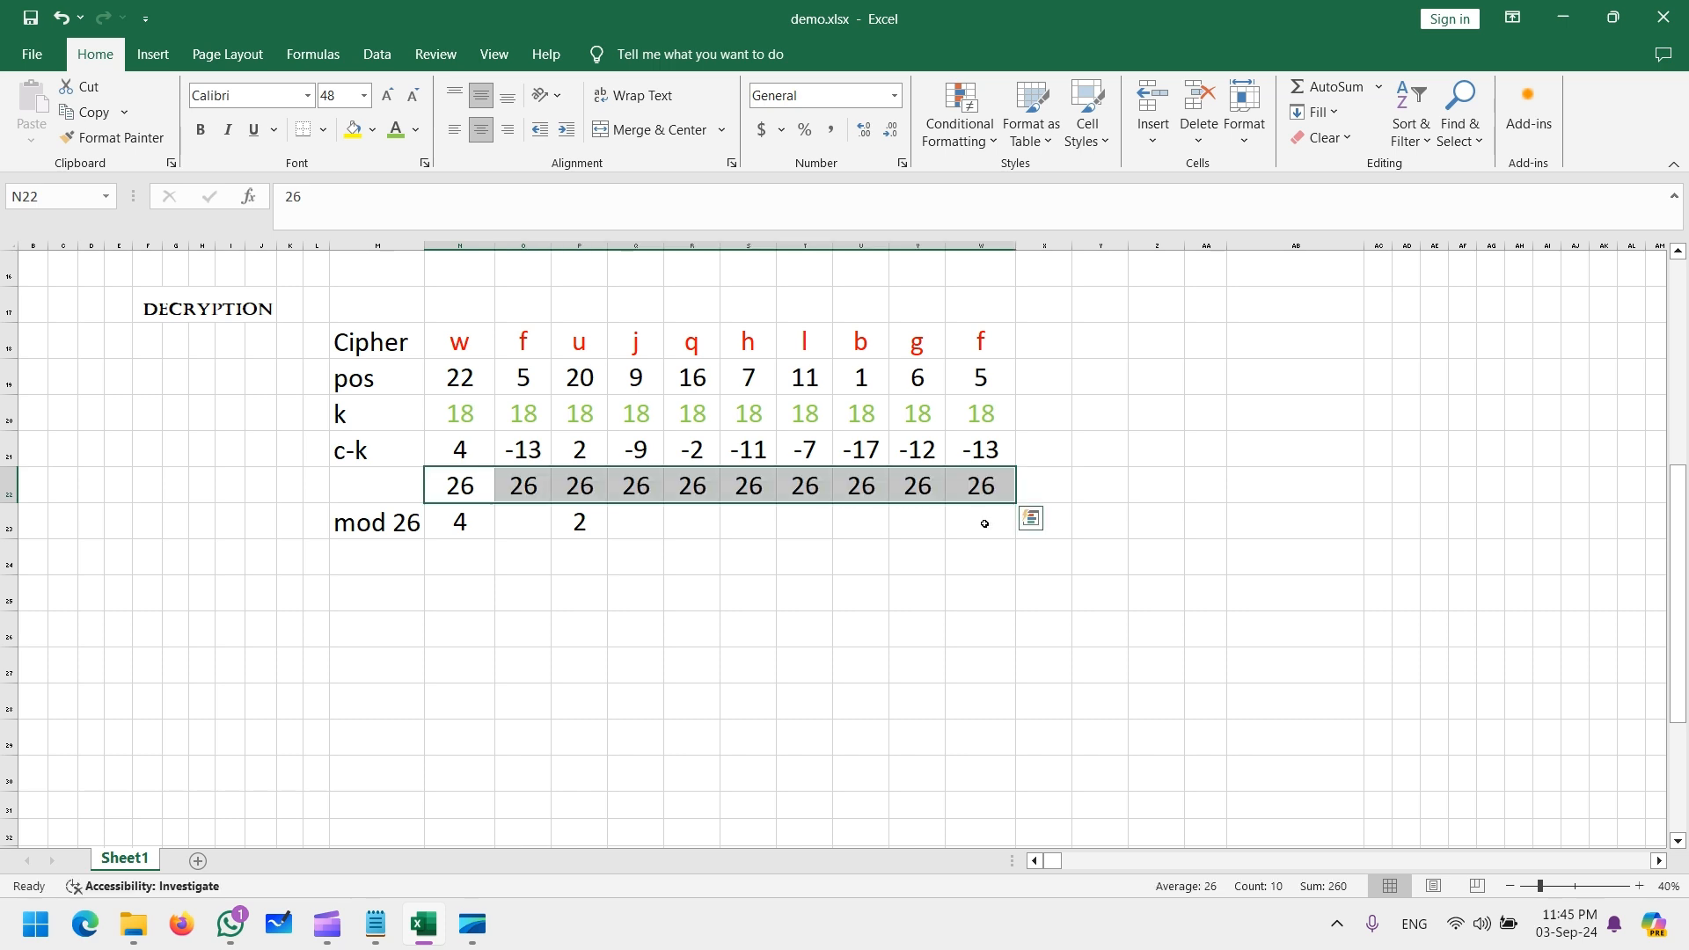
Enter =26+O21 in O22 and fill the formula across row 22 to W22
click(530, 490)
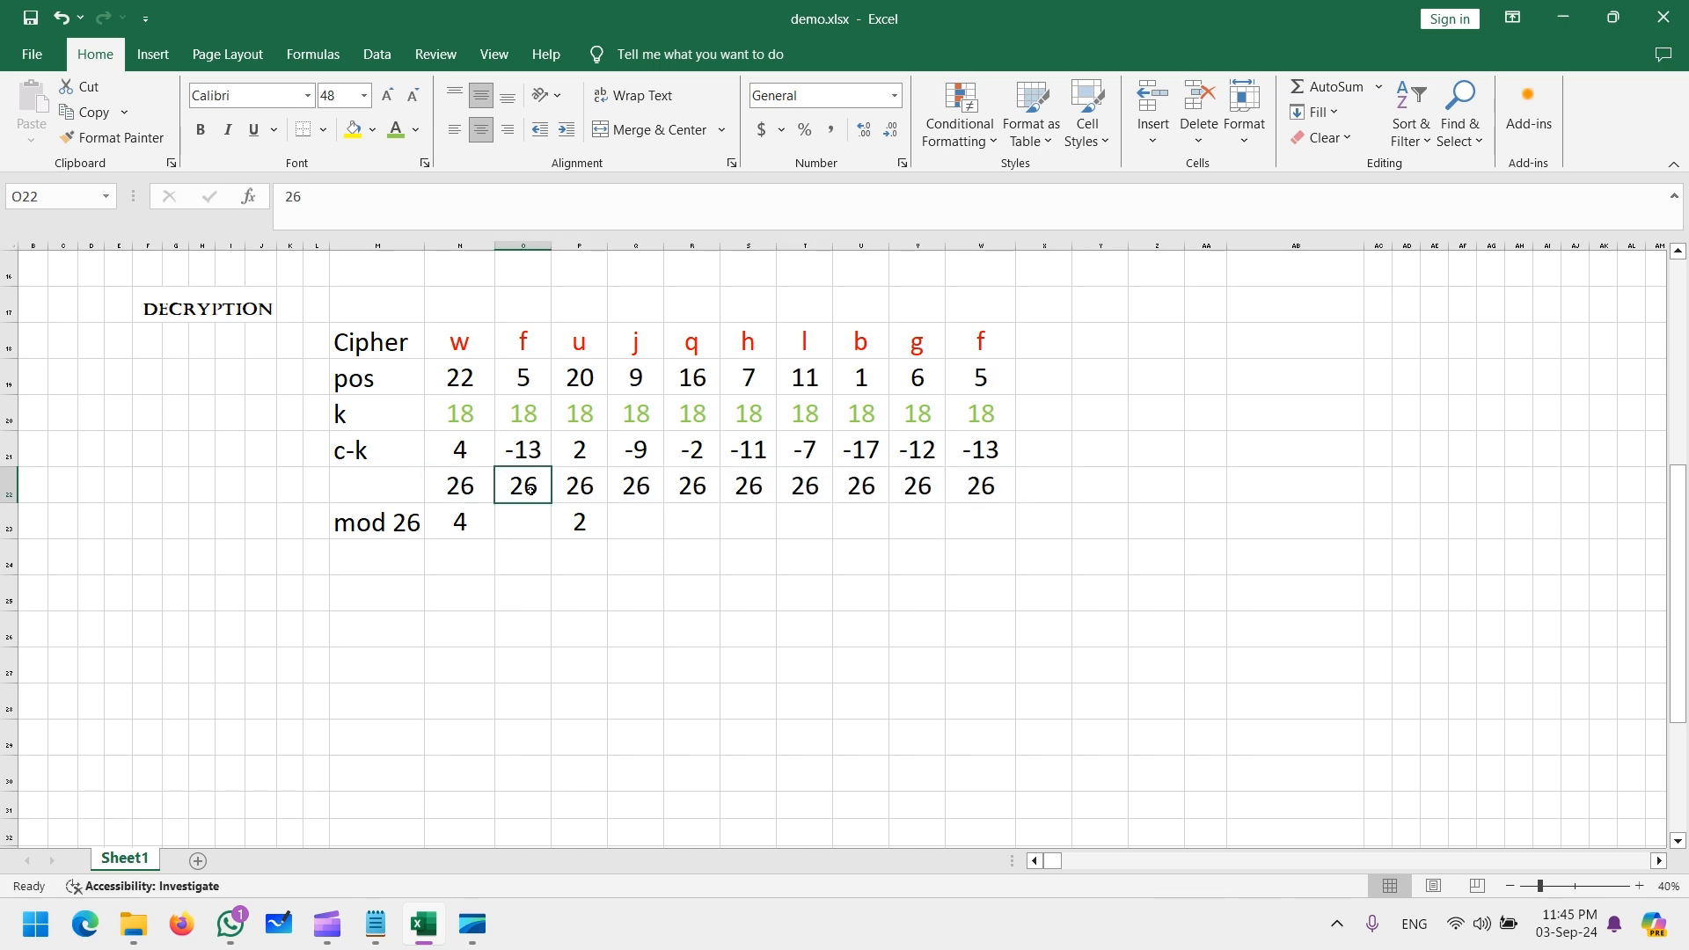
text(=)
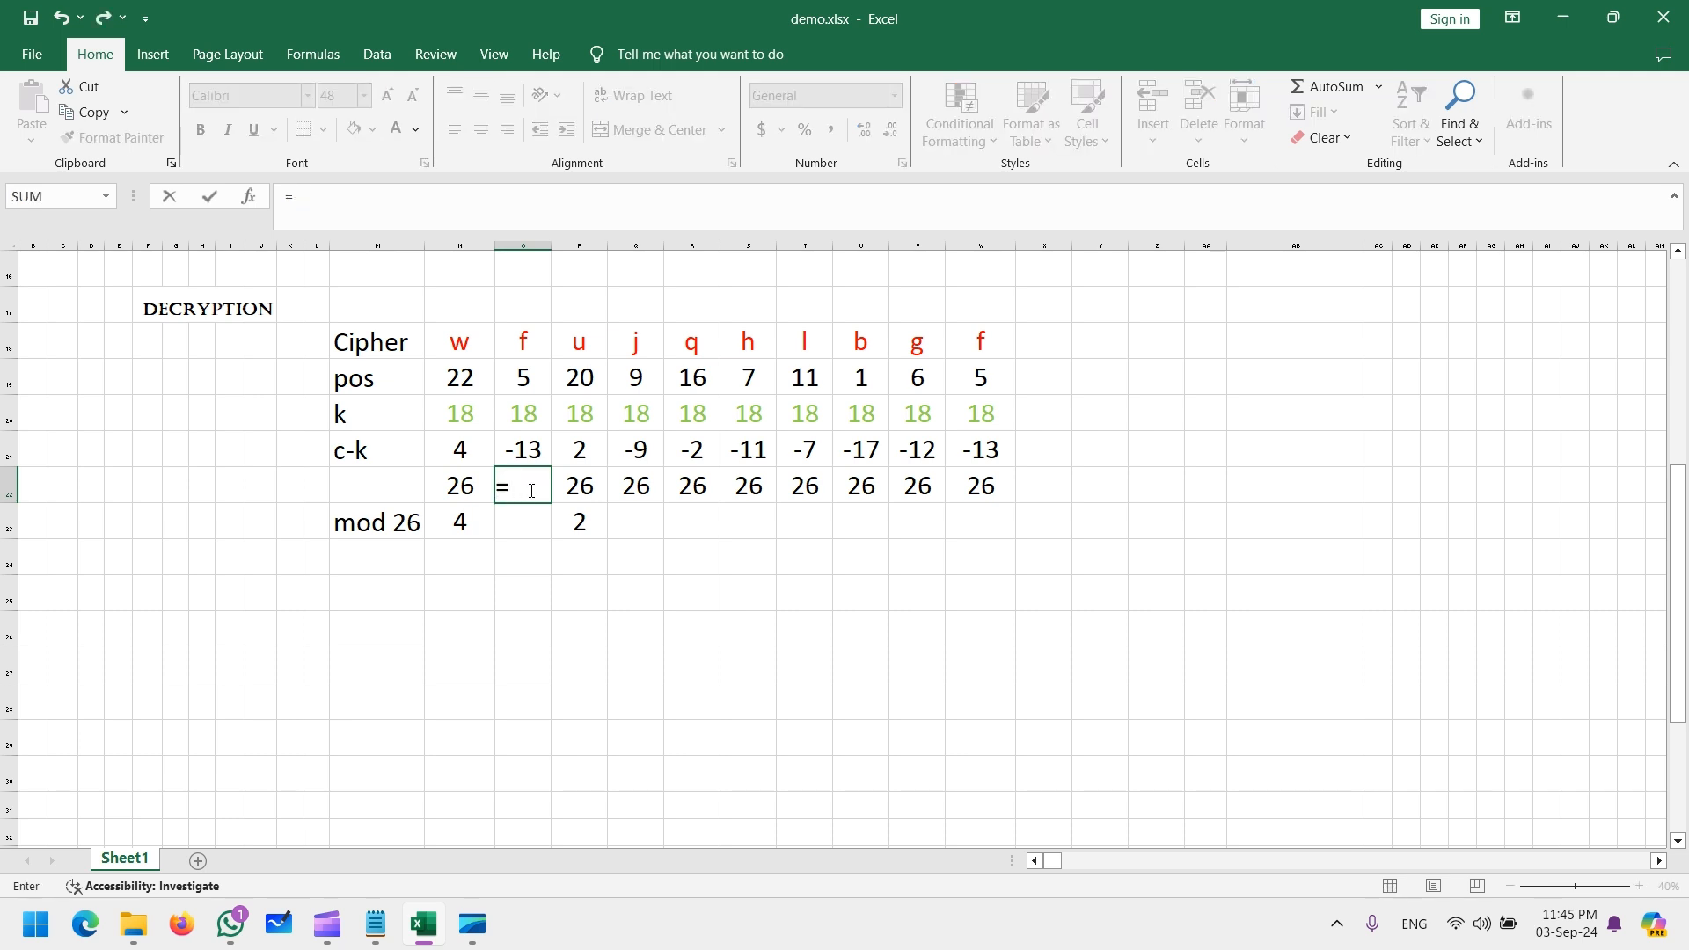
text(26+)
key(Up)
key(Return)
click(531, 489)
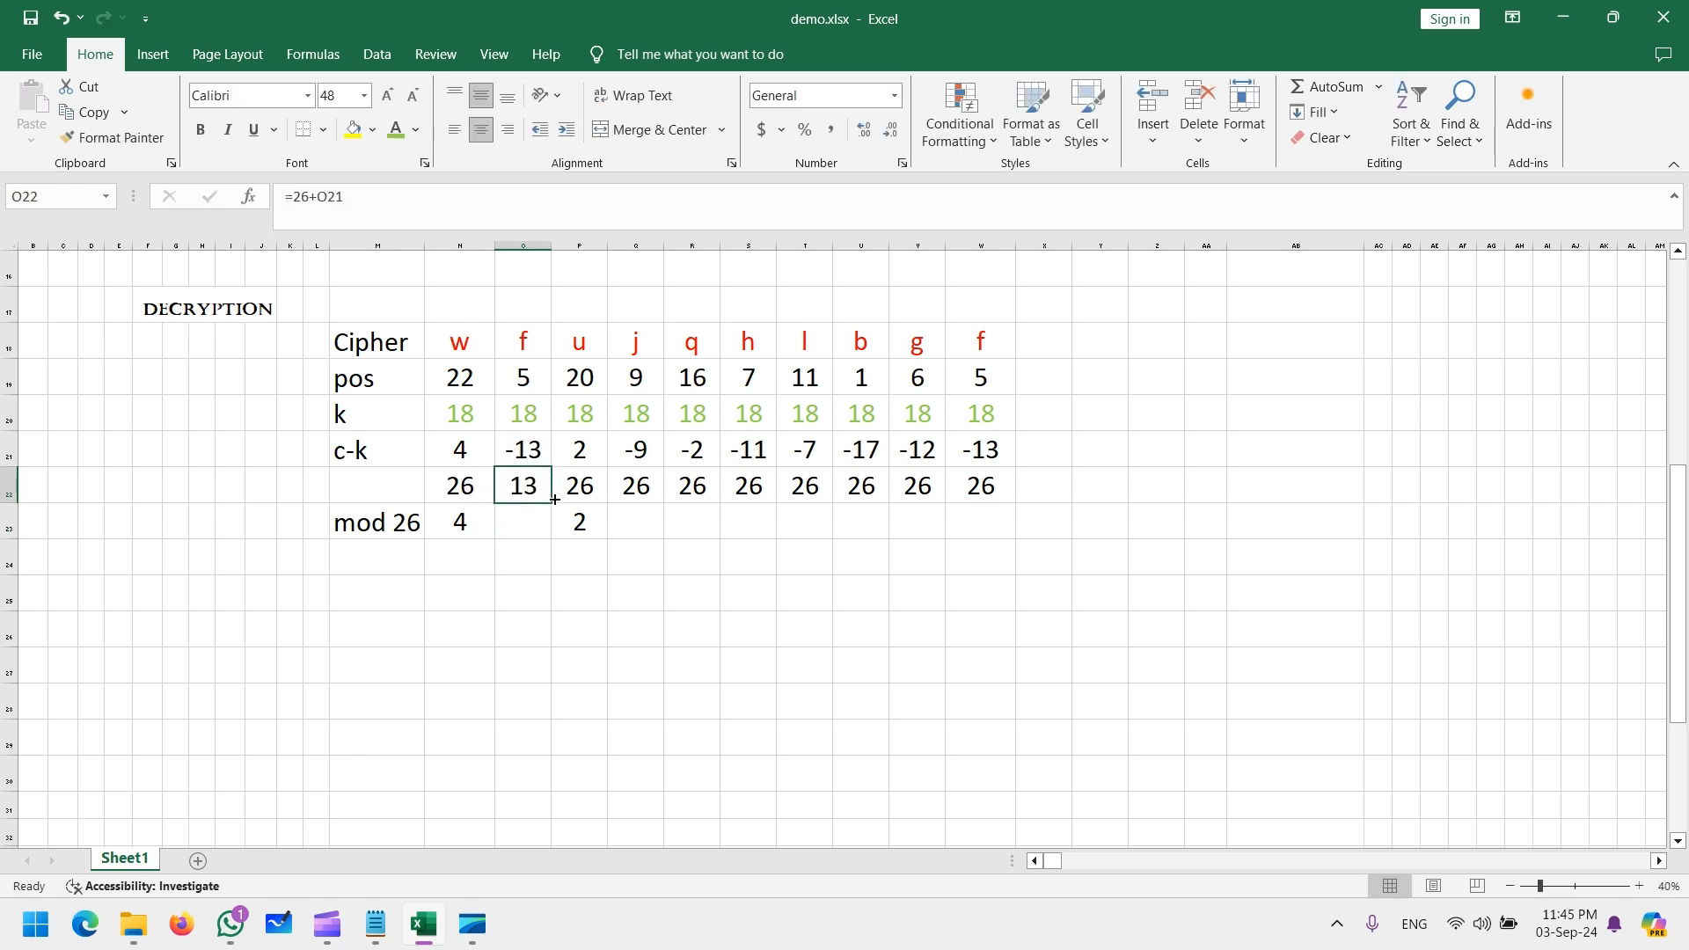
drag(554, 500, 1020, 485)
click(546, 492)
drag(545, 492, 1003, 485)
Clear P22, below the positive c-k value, and compare the negative c-k values with their row 22 sums
click(602, 497)
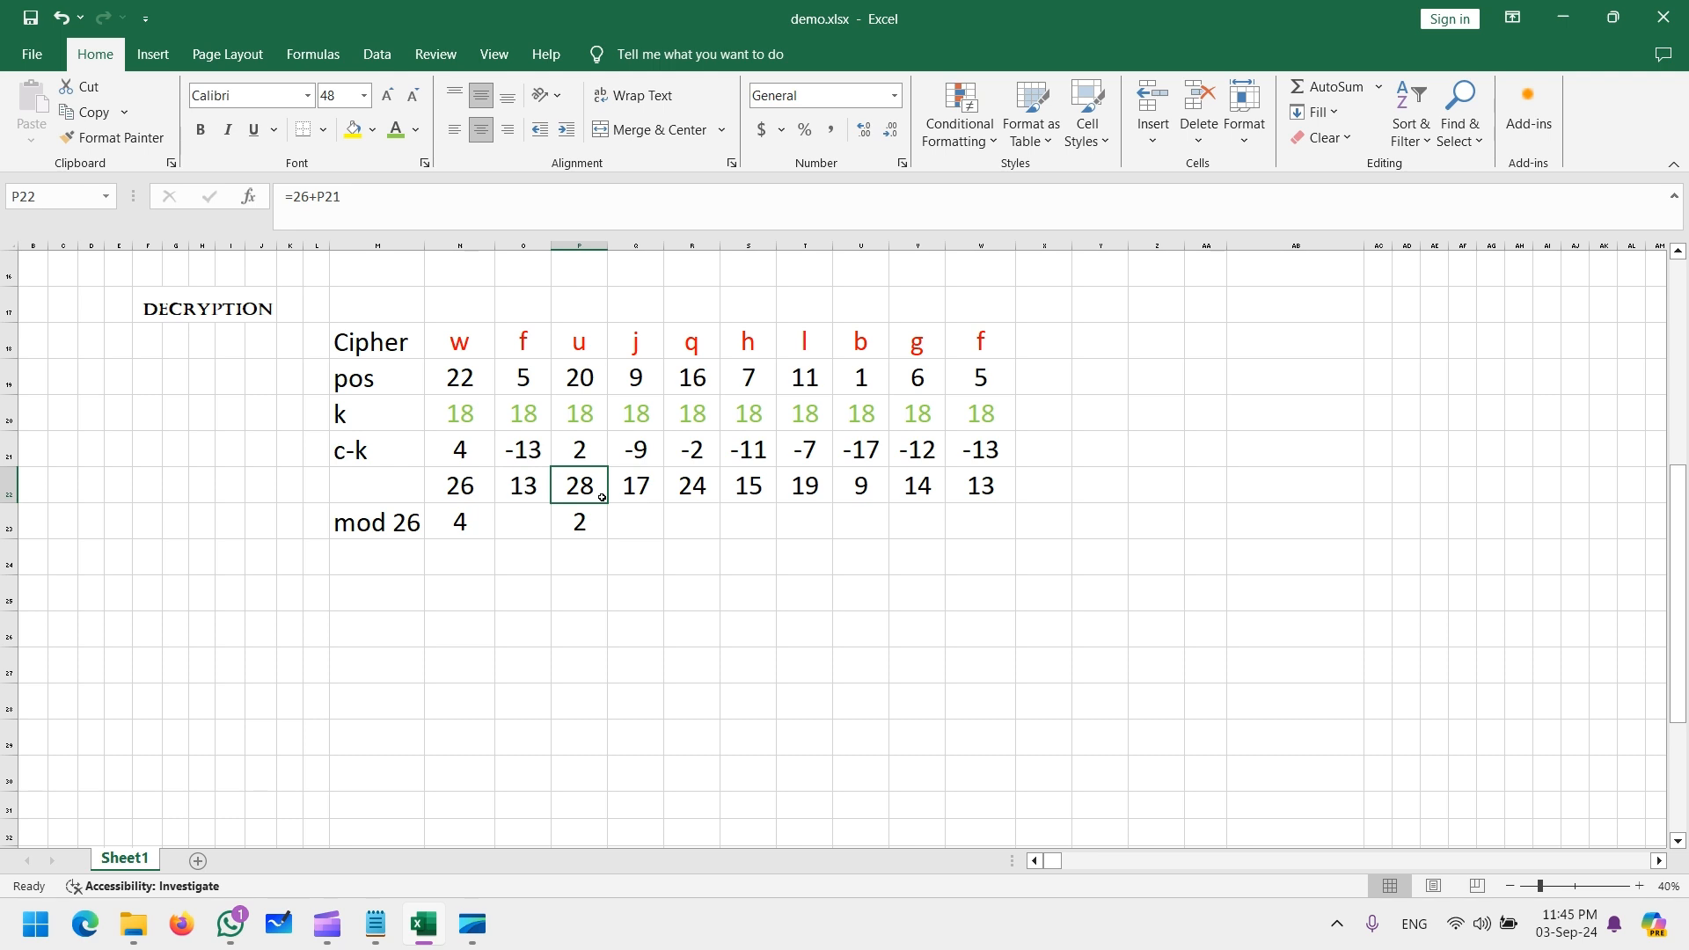
key(Delete)
drag(510, 452, 531, 496)
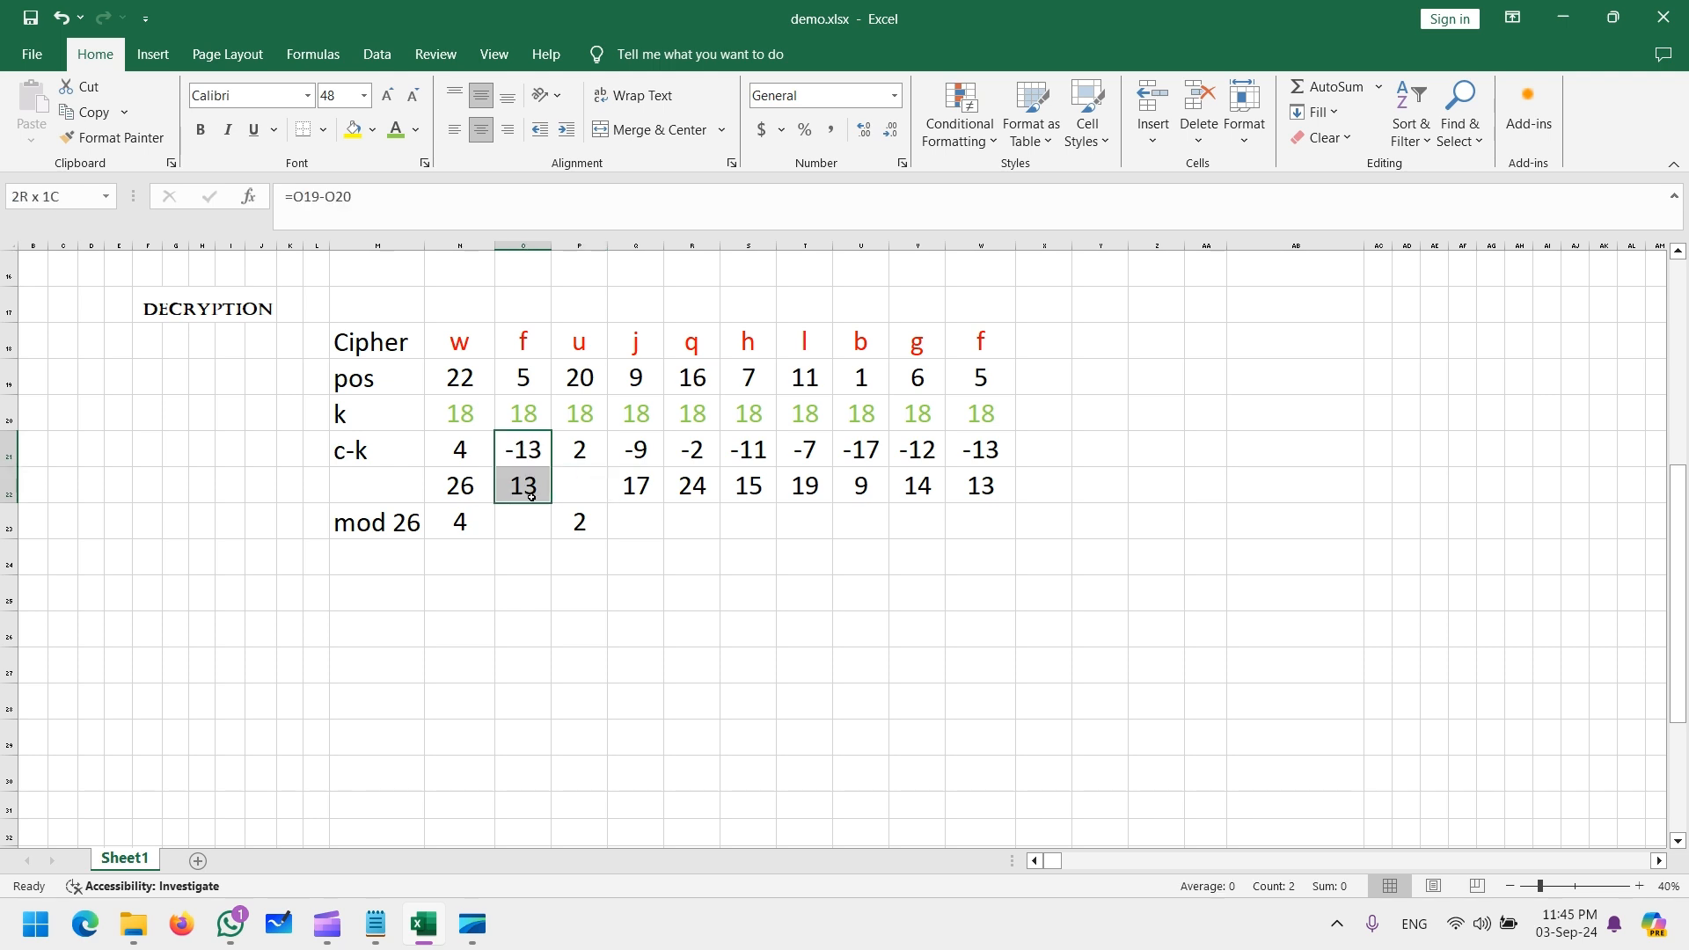
key(ctrl+v)
drag(652, 462, 968, 497)
key(ctrl+v)
key(ctrl+v)
key(ctrl+v)
key(ctrl+v)
key(ctrl+v)
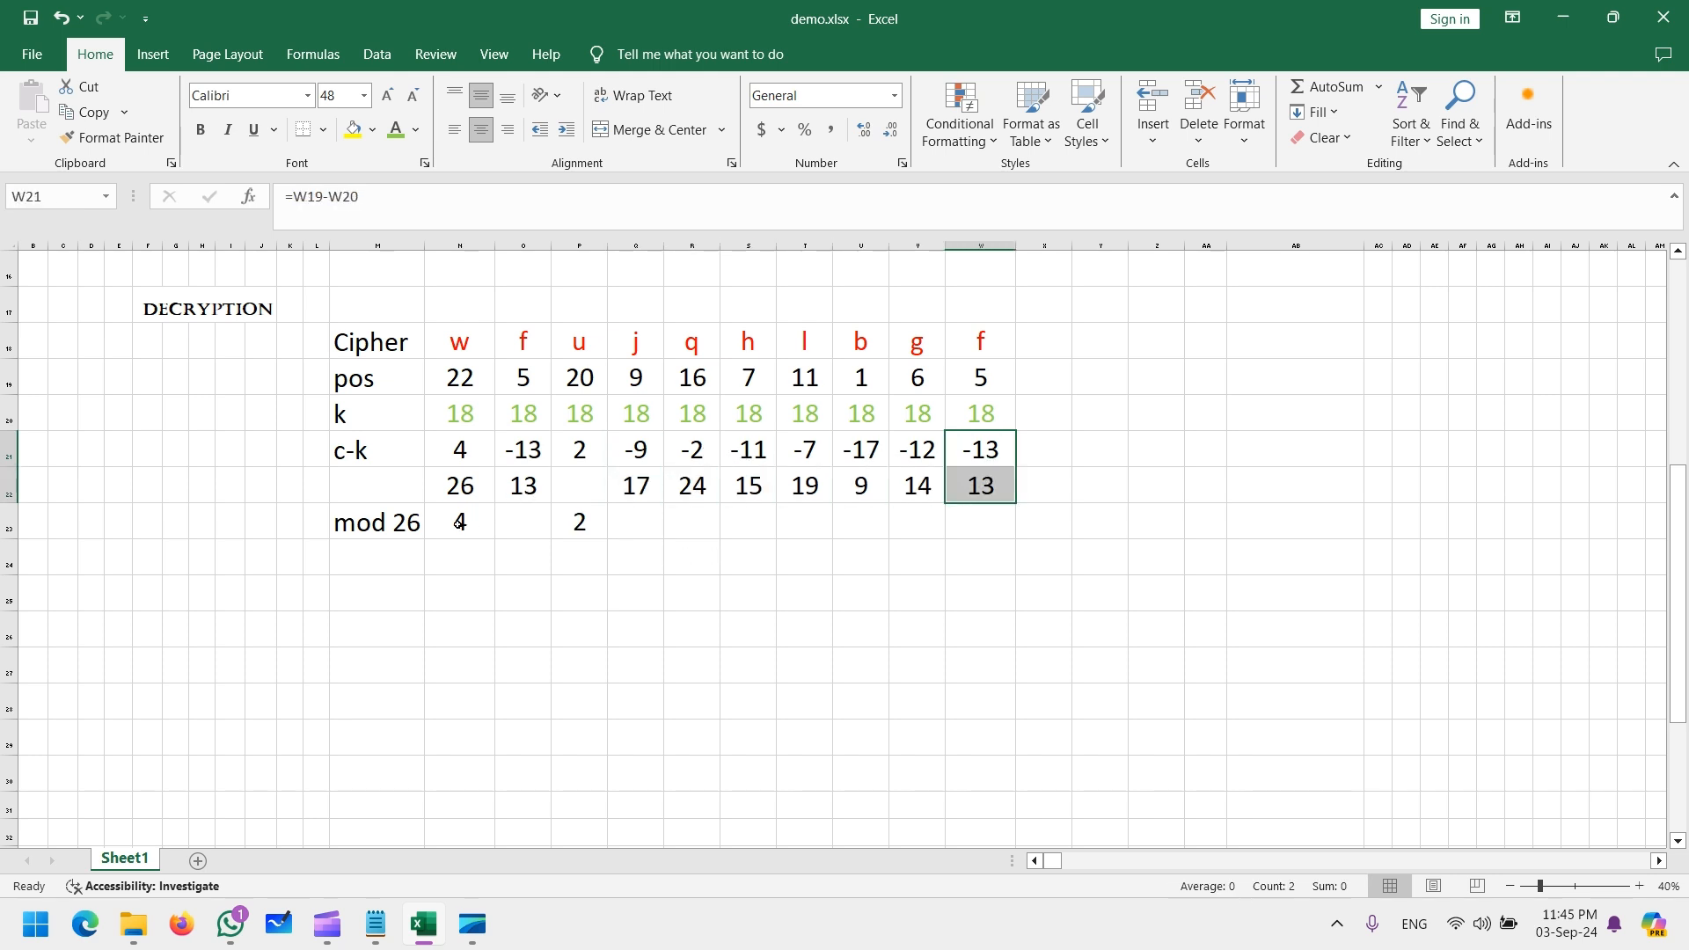
Fill the mod 26 formula from N23 across to W23 and compare the row with the plain text positions
click(458, 523)
drag(495, 539, 985, 536)
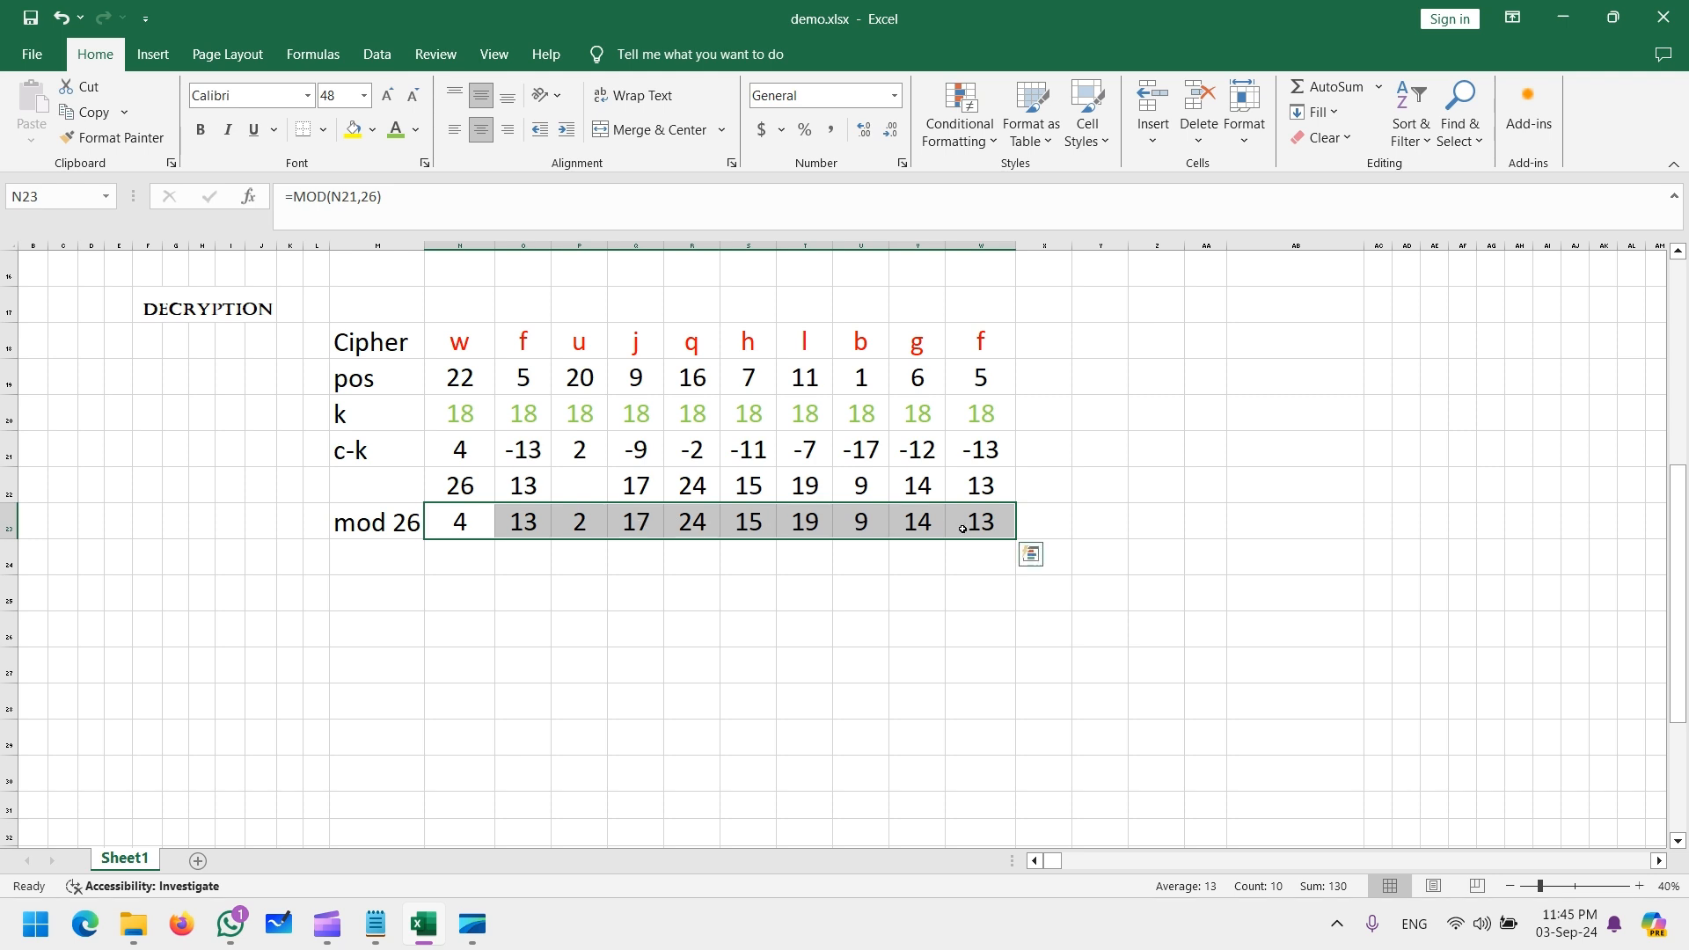
click(451, 556)
click(459, 525)
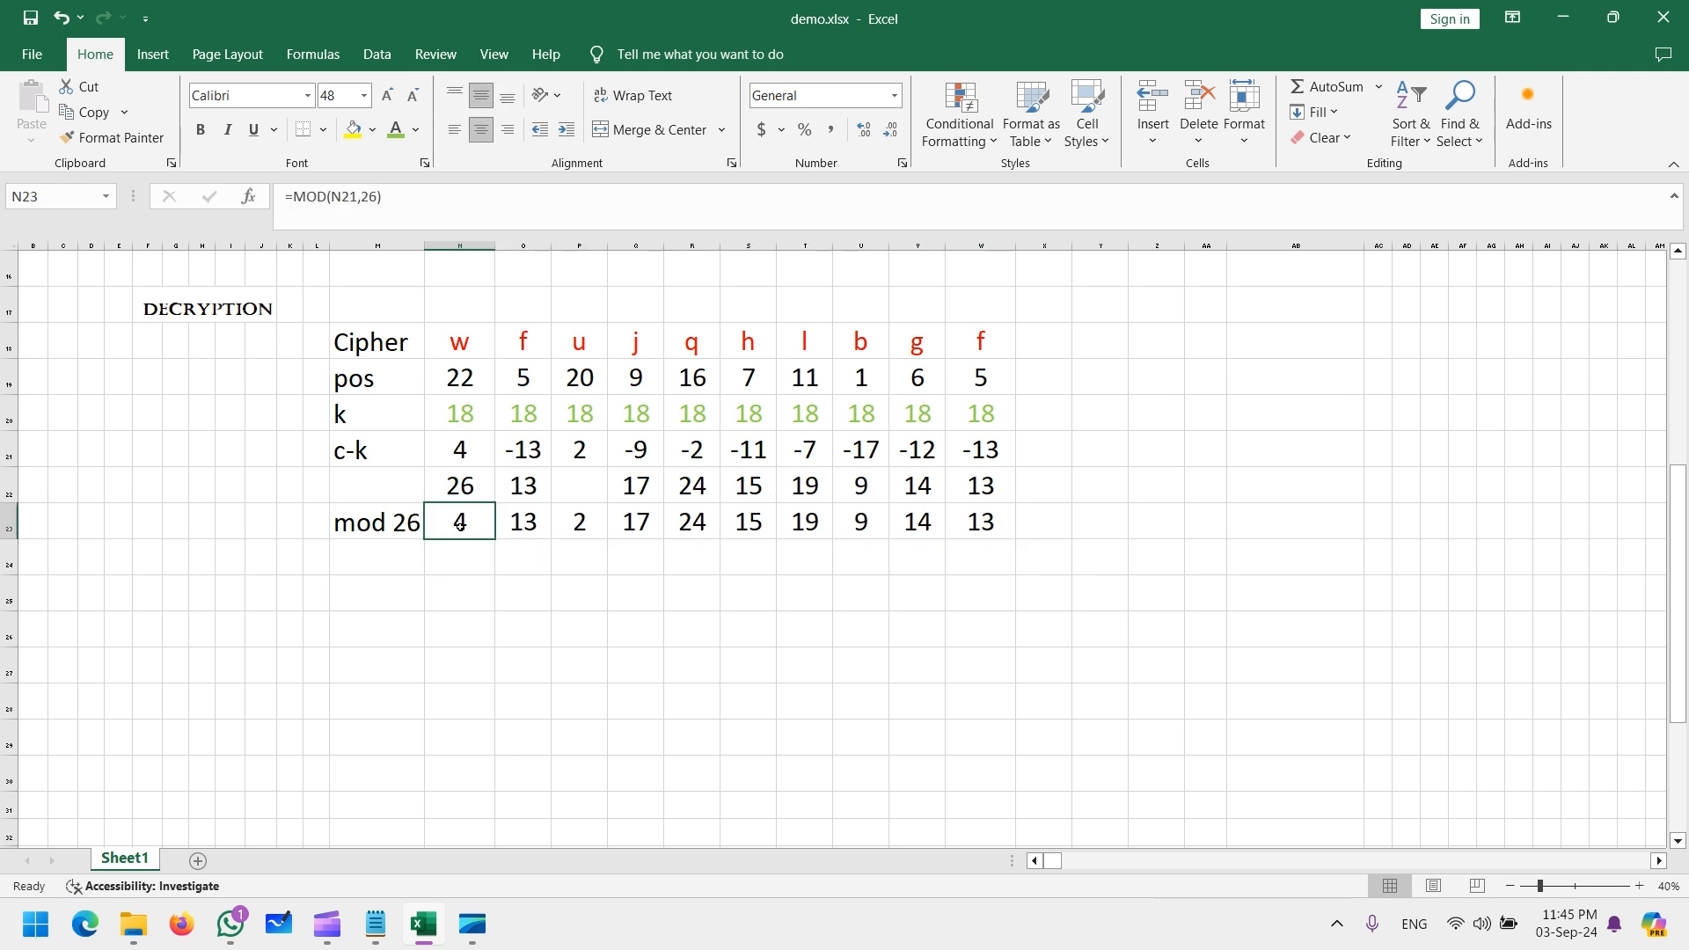
scroll(459, 526, up, 3)
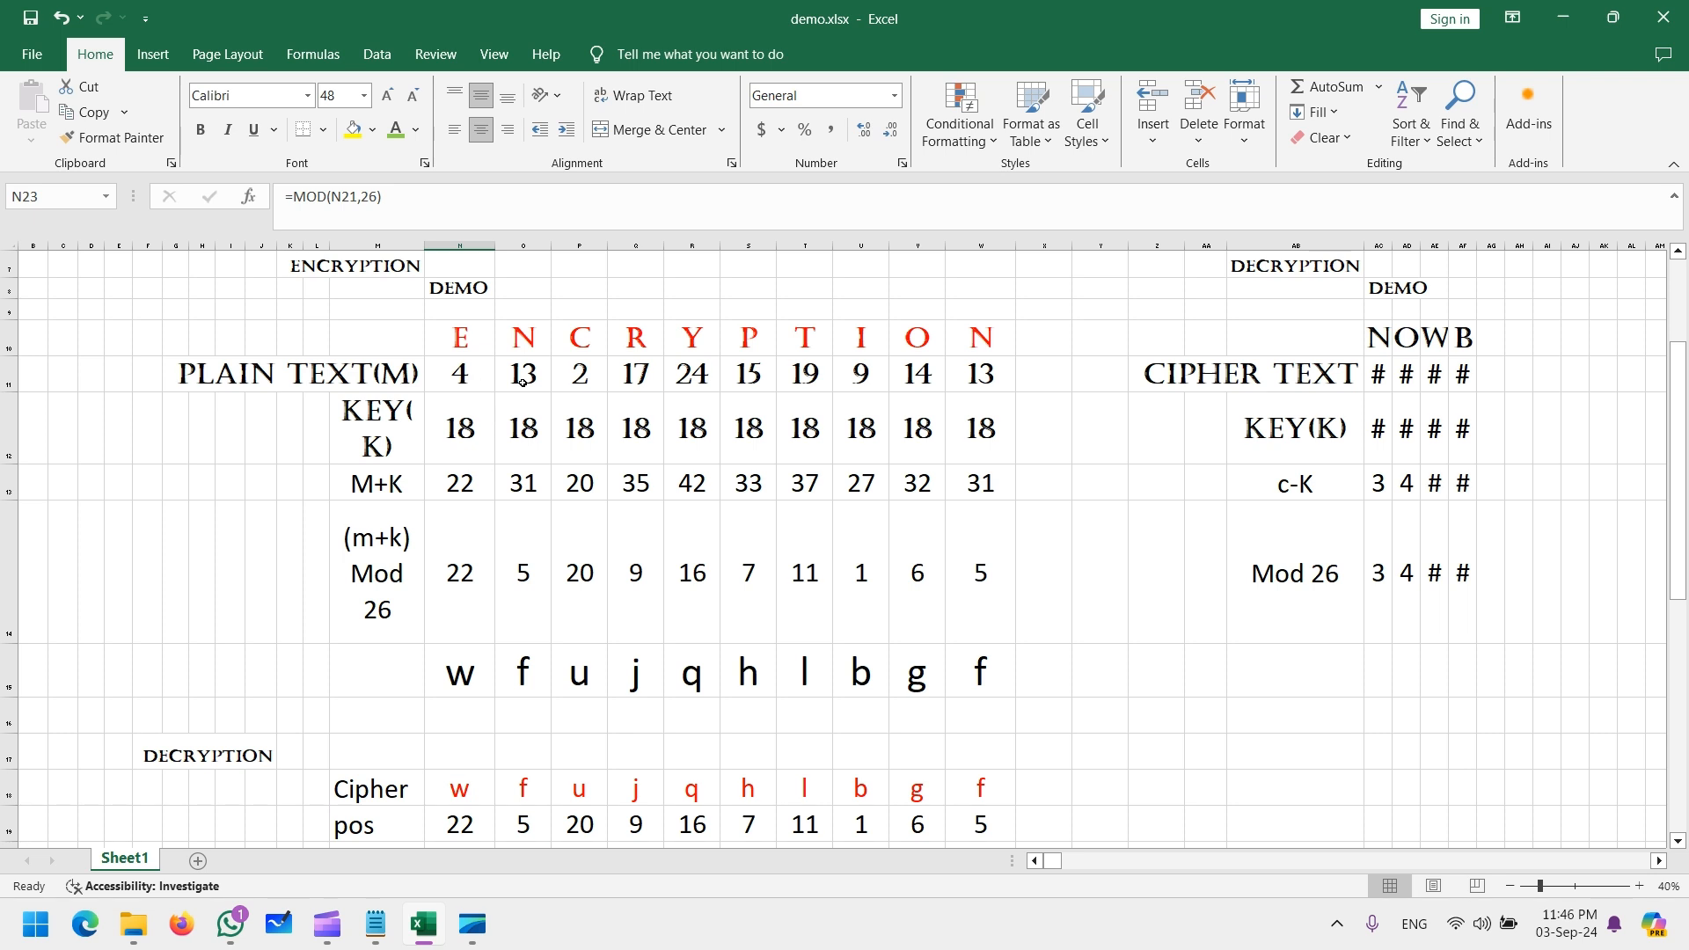
scroll(713, 419, down, 3)
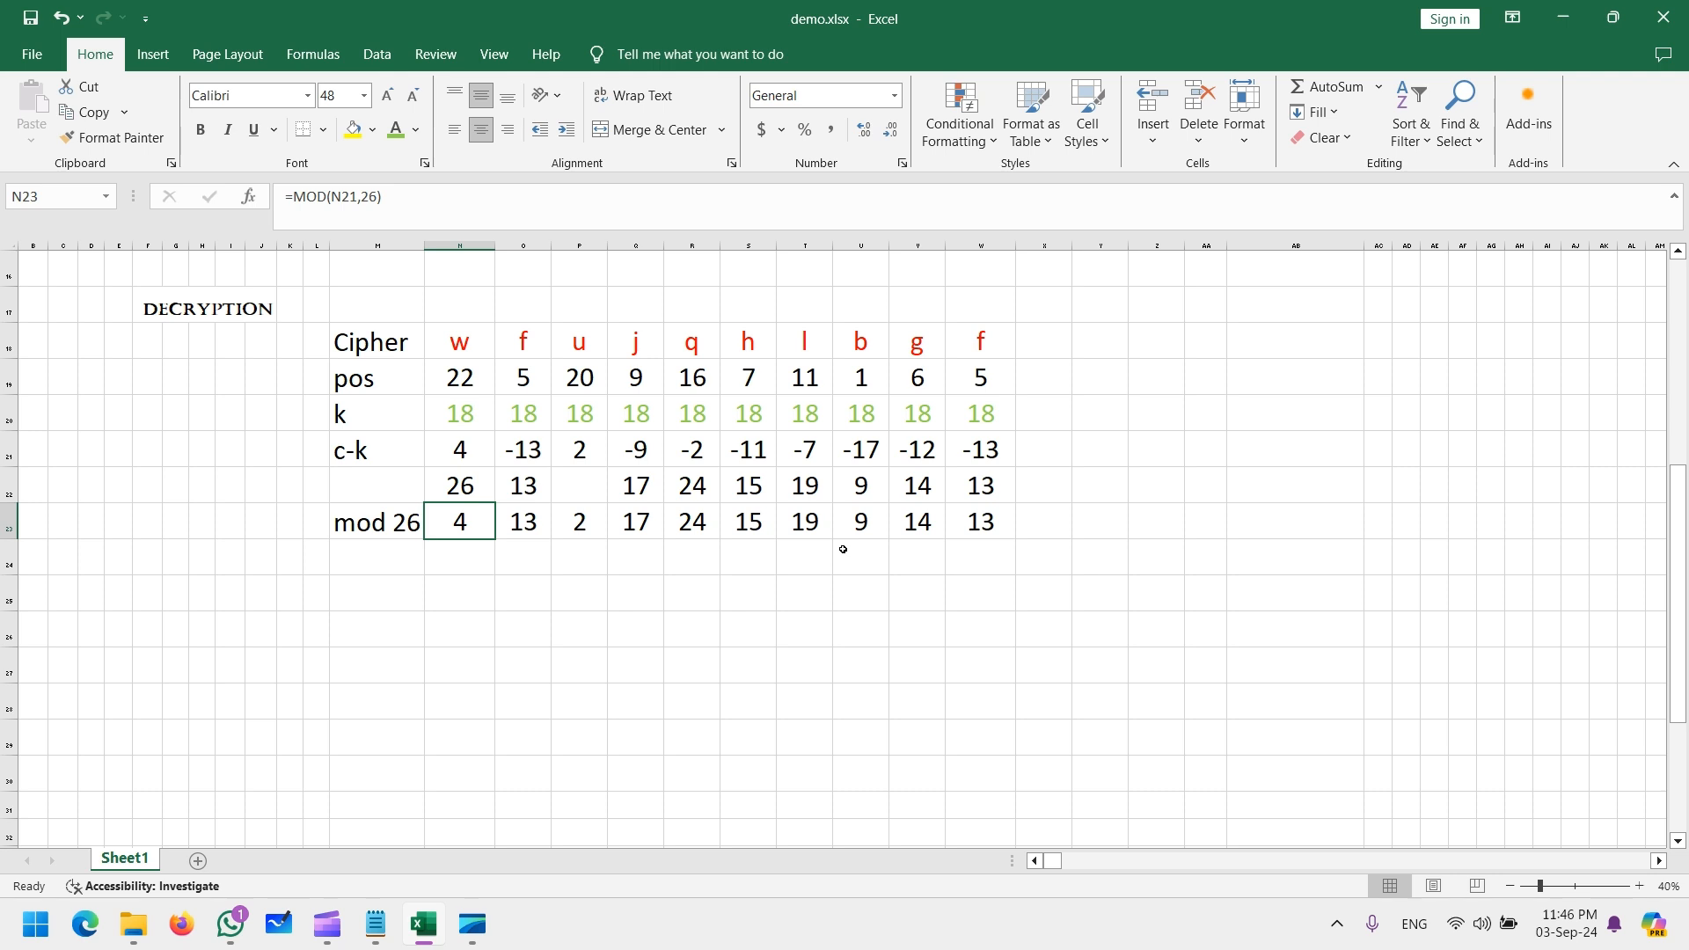
Move the ENCRYPTION letters and their positions from N10:W11 to the rows starting at N25
scroll(840, 551, up, 5)
drag(473, 440, 958, 464)
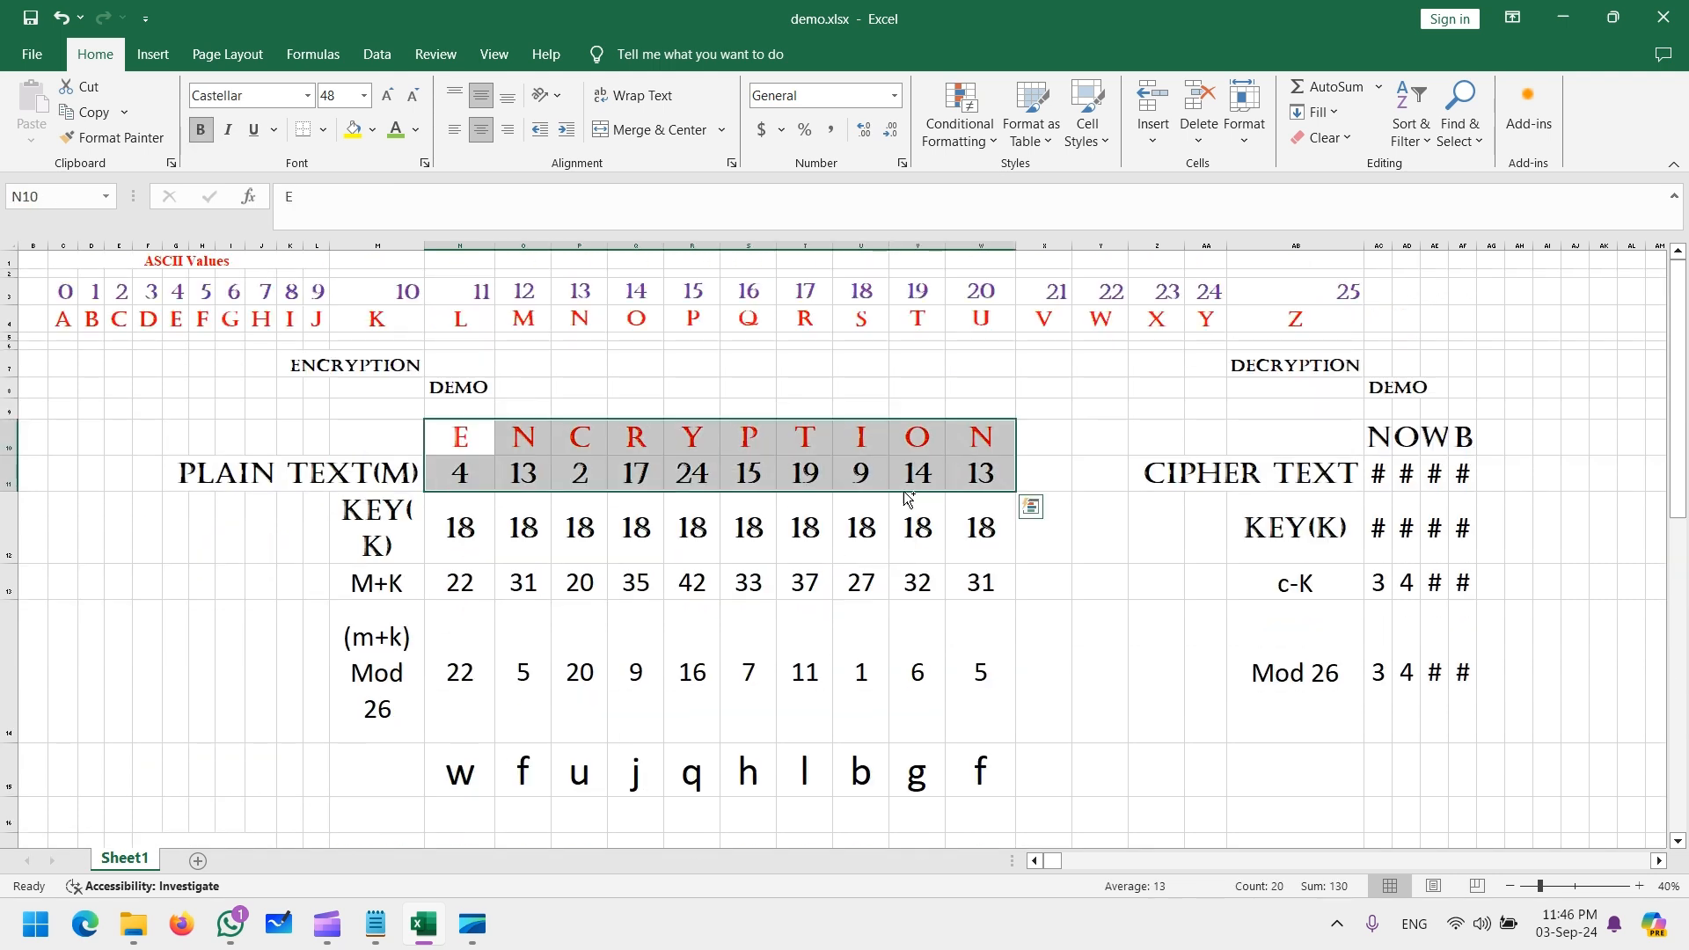
key(ctrl+c)
scroll(924, 484, down, 6)
key(Return)
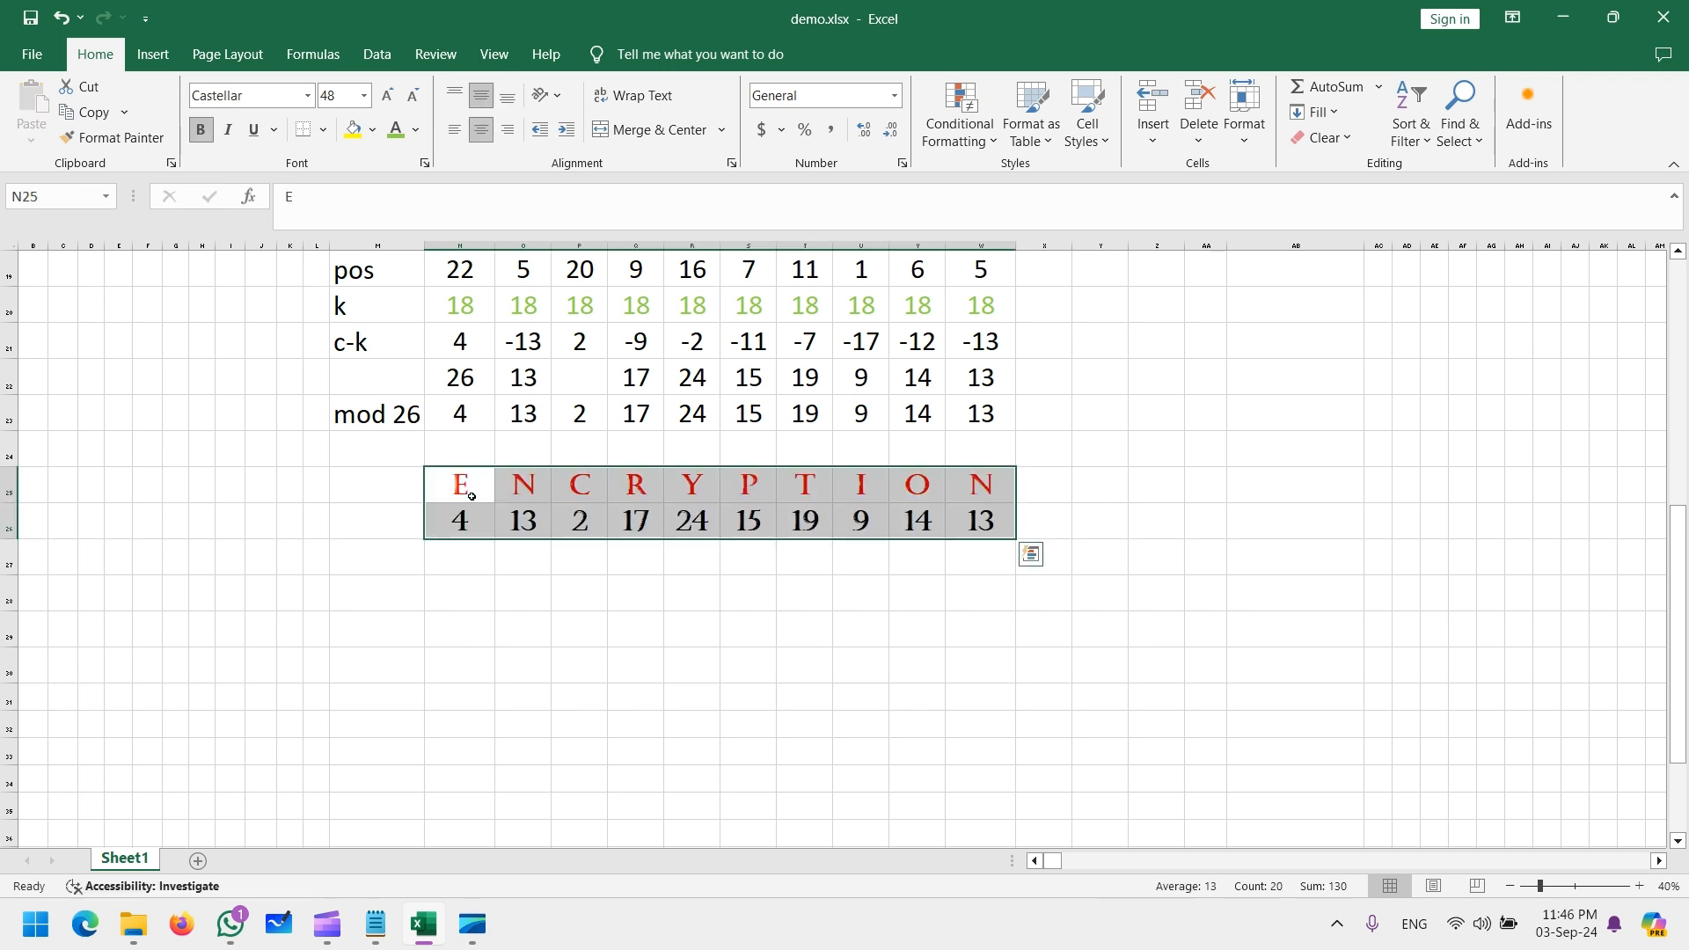
click(522, 629)
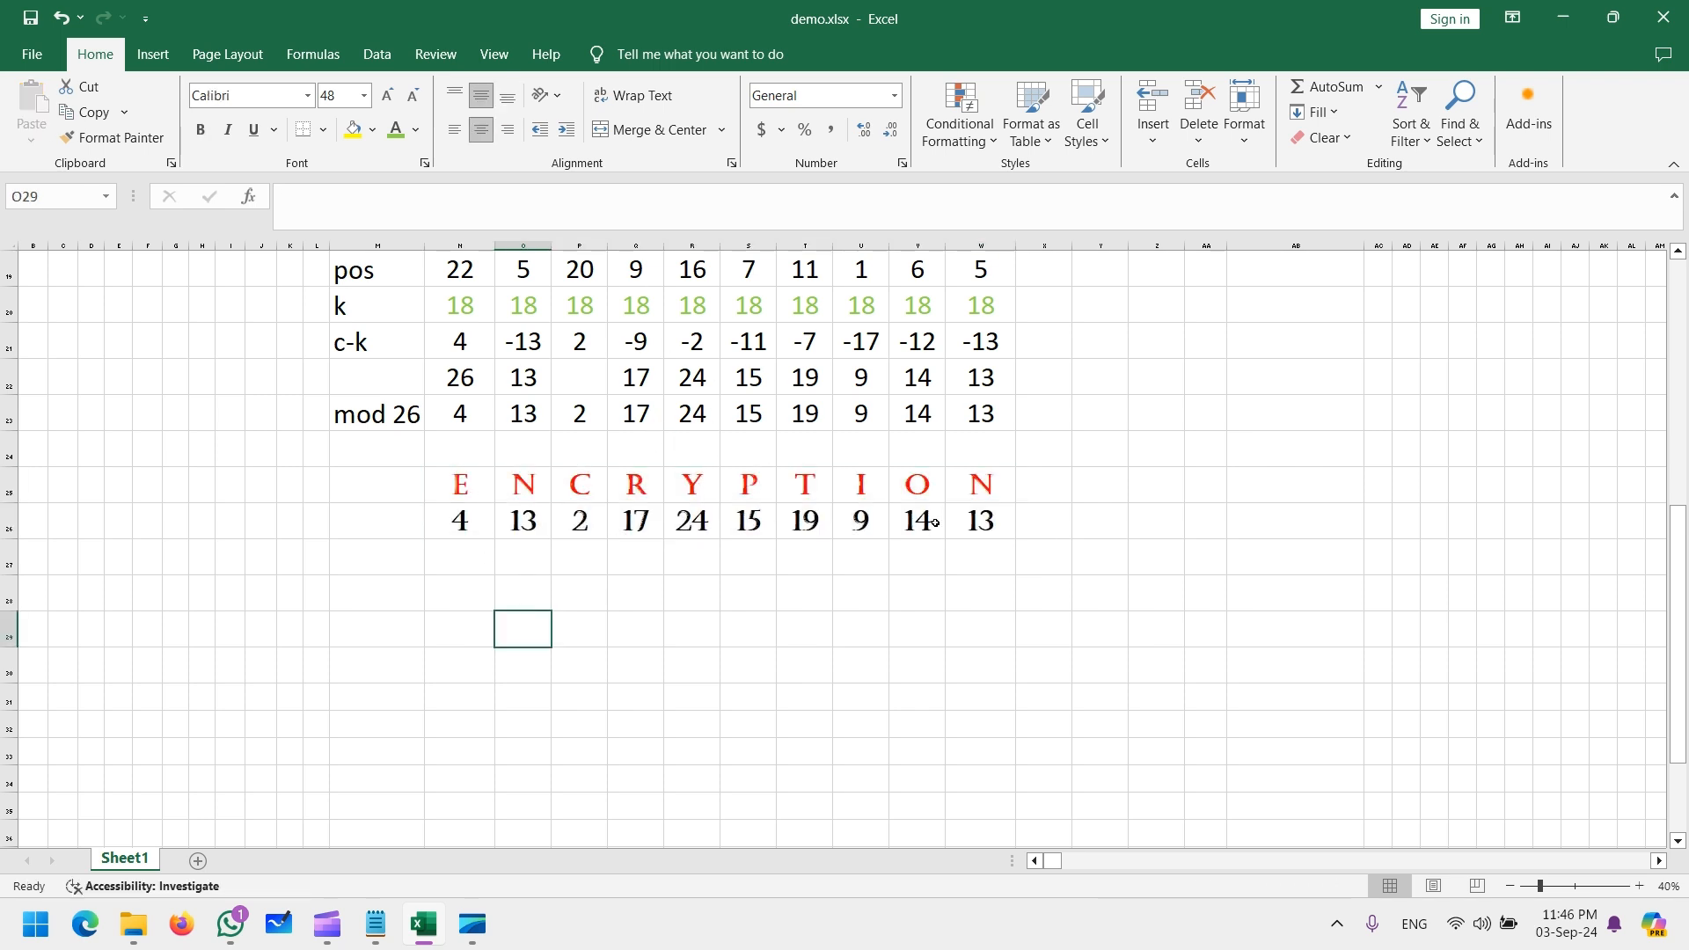
Undo the move of the plain text rows, the mod 26 fill and the clearing of P22
scroll(993, 549, up, 4)
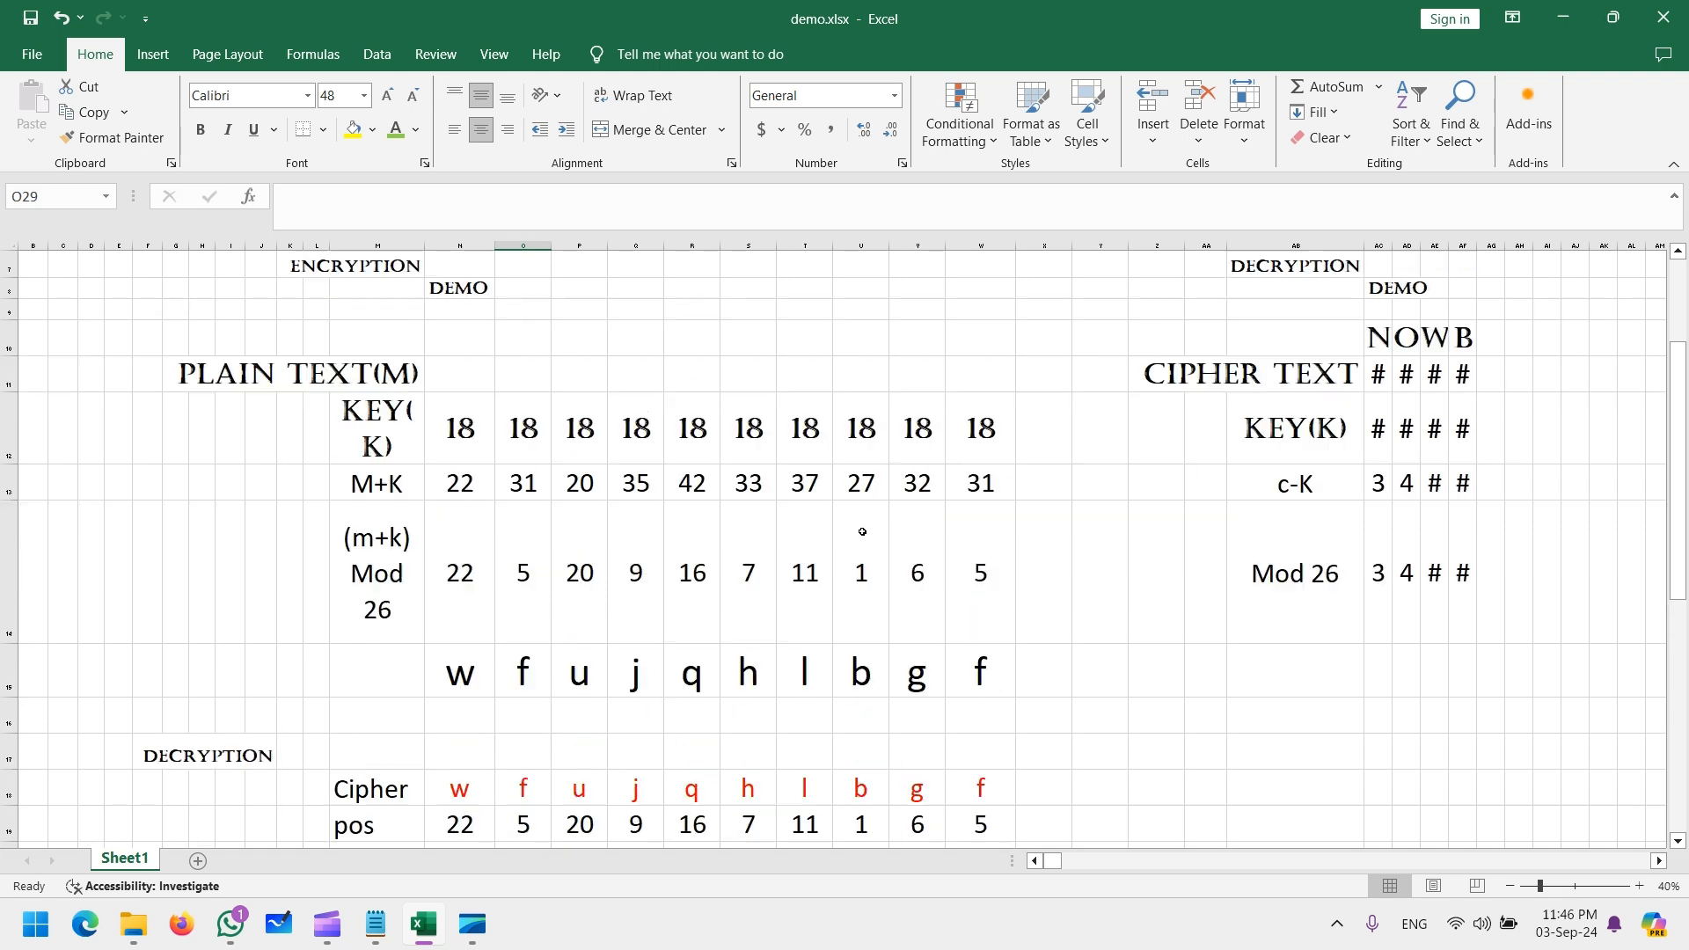
scroll(452, 387, up, 2)
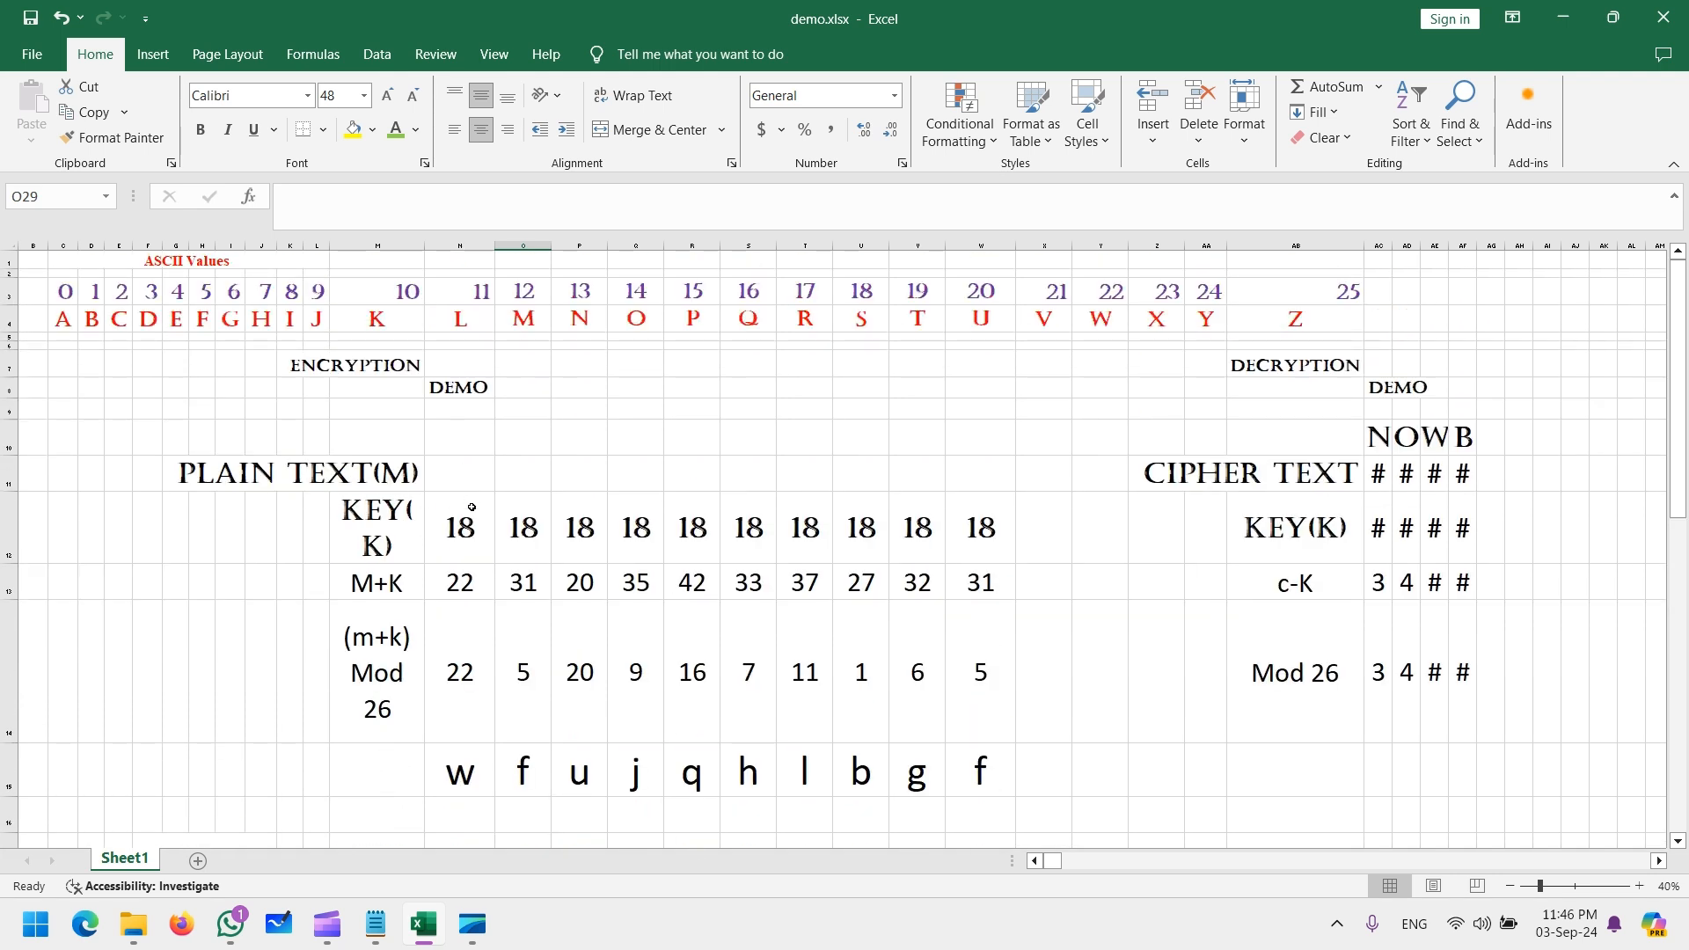
scroll(562, 528, down, 4)
scroll(577, 563, down, 3)
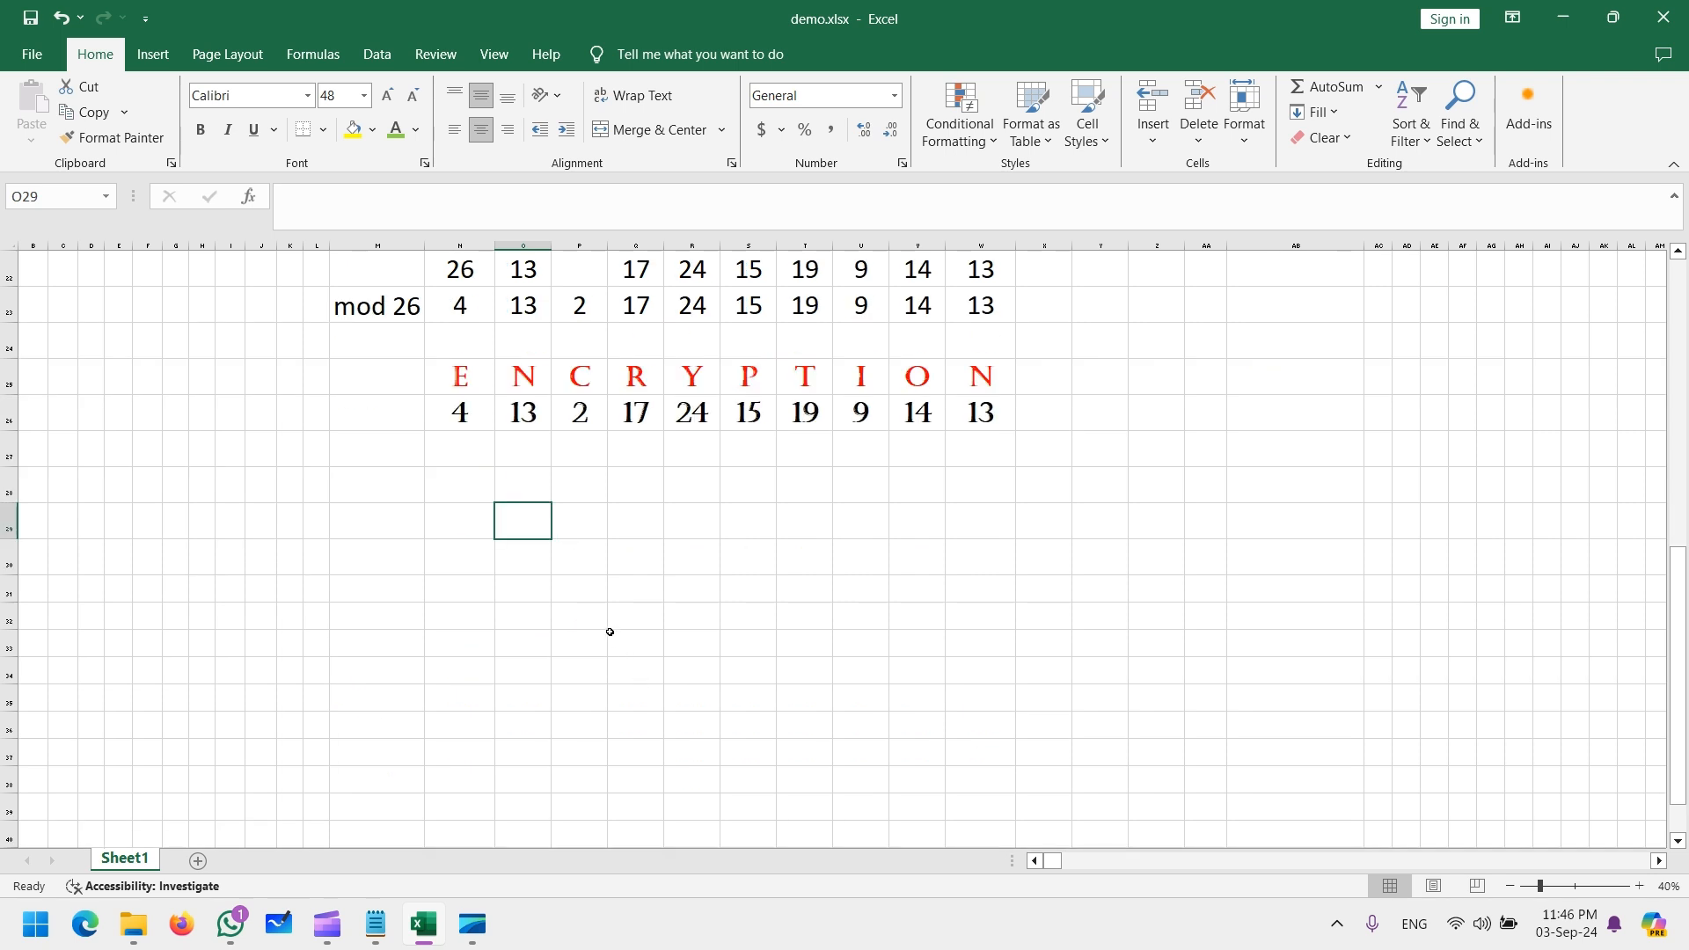
key(ctrl+z)
key(ctrl+z)
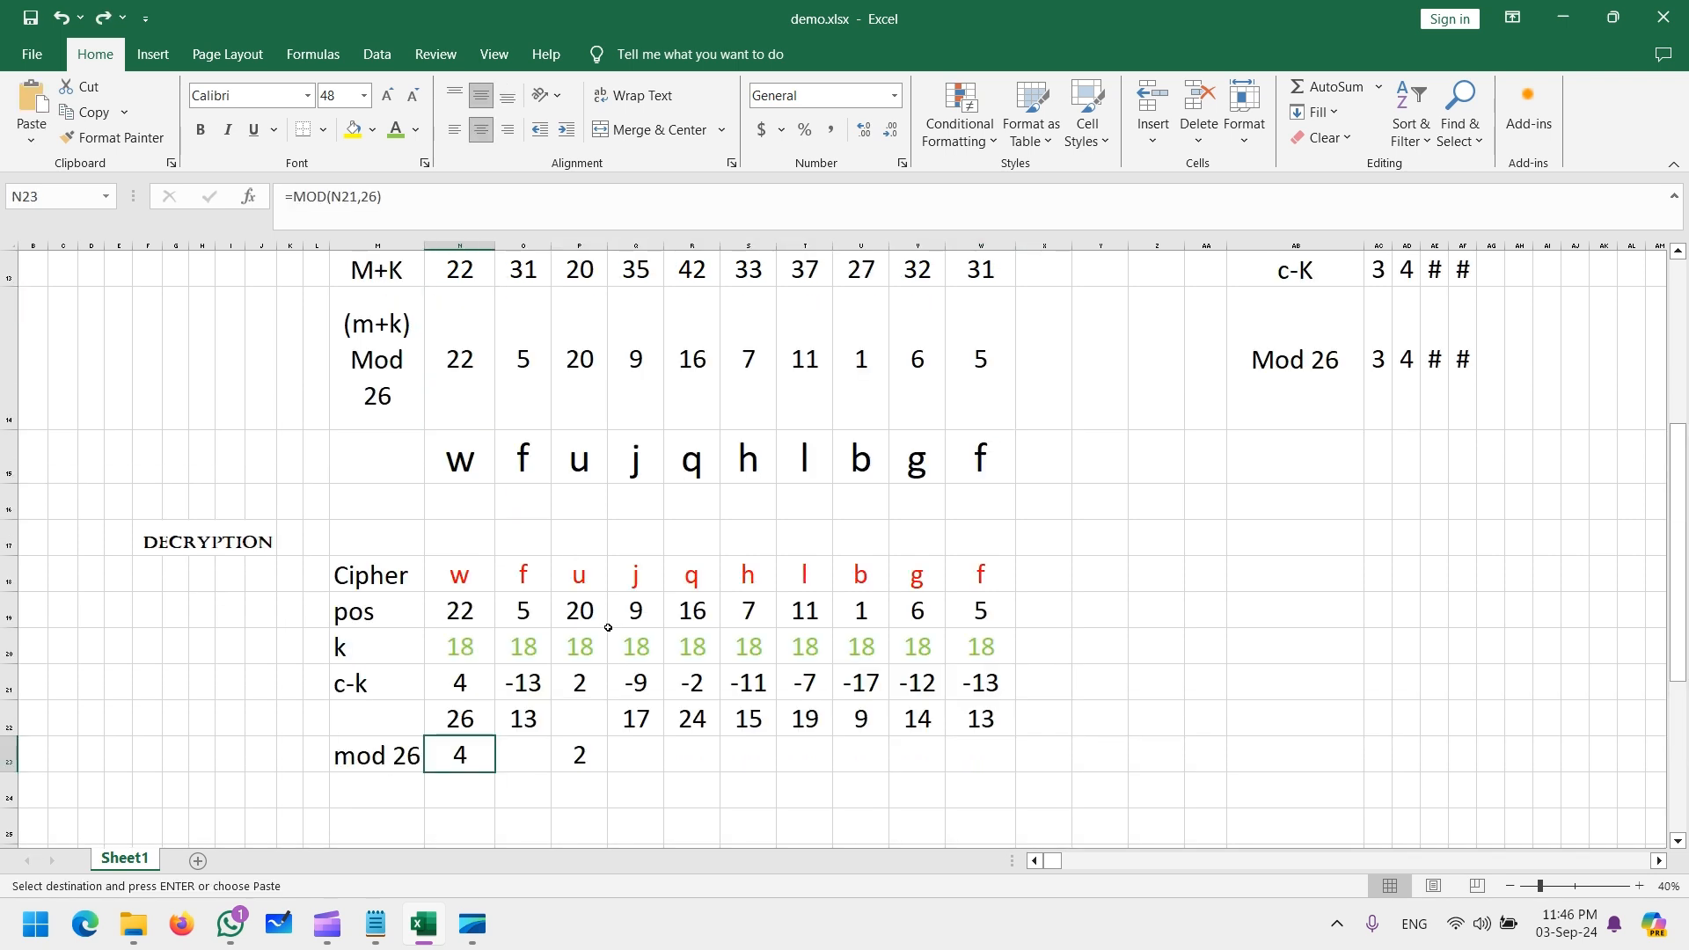
key(ctrl+z)
scroll(608, 627, up, 4)
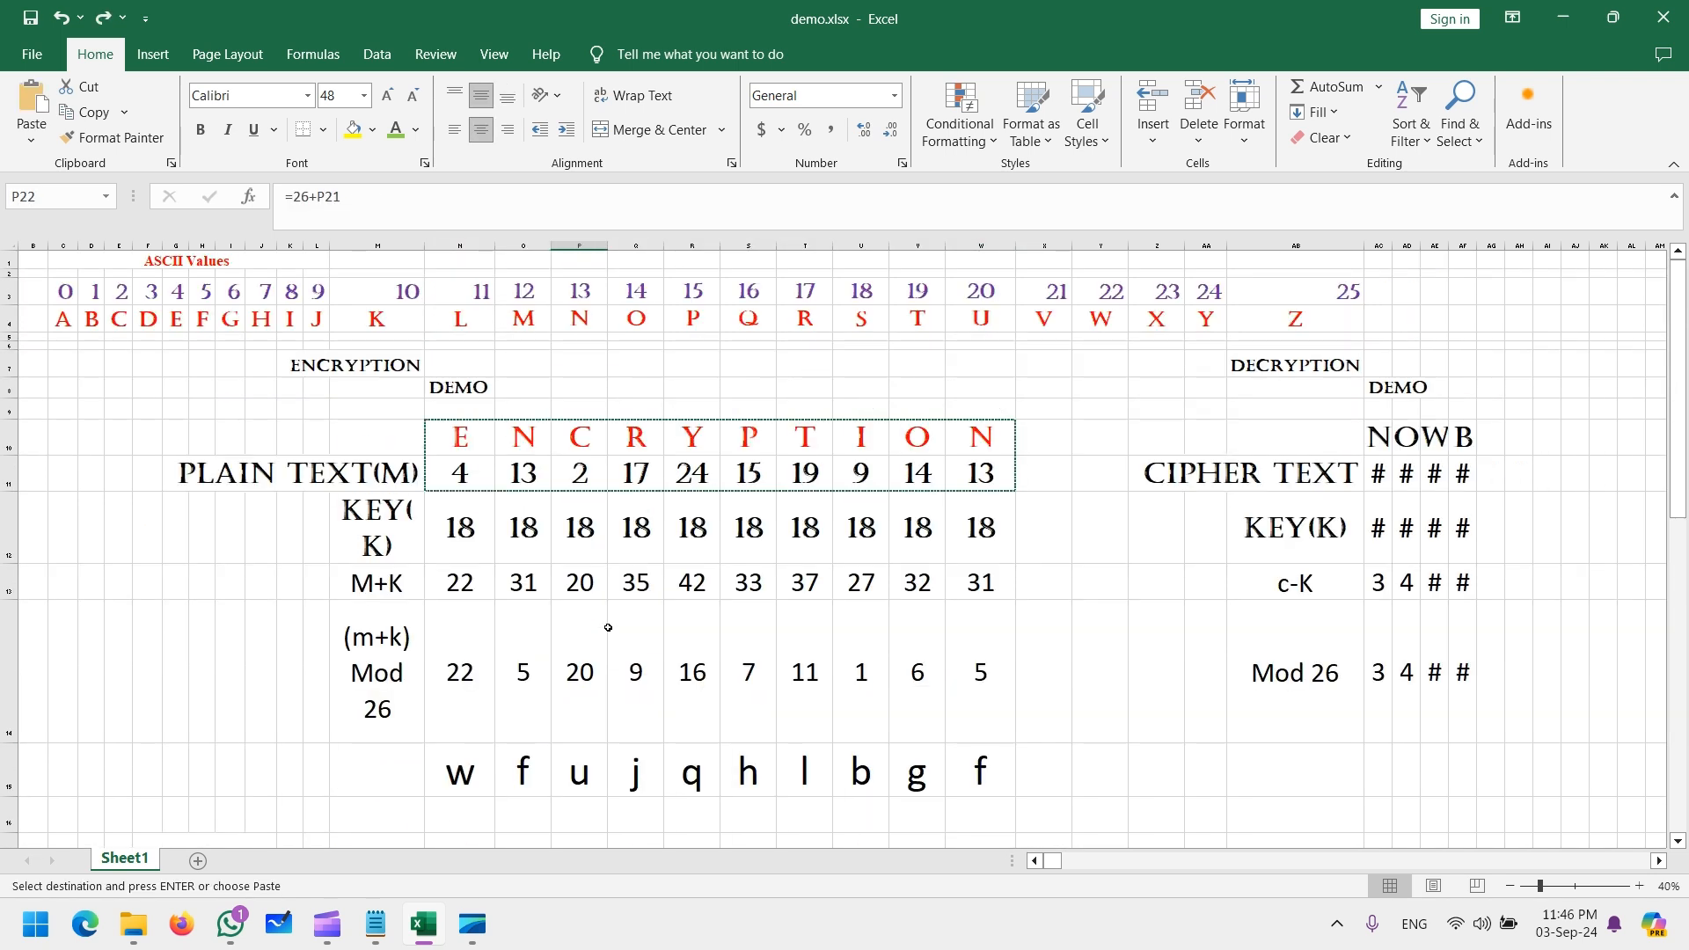
Try to paste the ENCRYPTION letters and positions at N24, directly below the mod 26 row
scroll(666, 518, down, 7)
click(475, 350)
key(ctrl+v)
scroll(509, 476, up, 7)
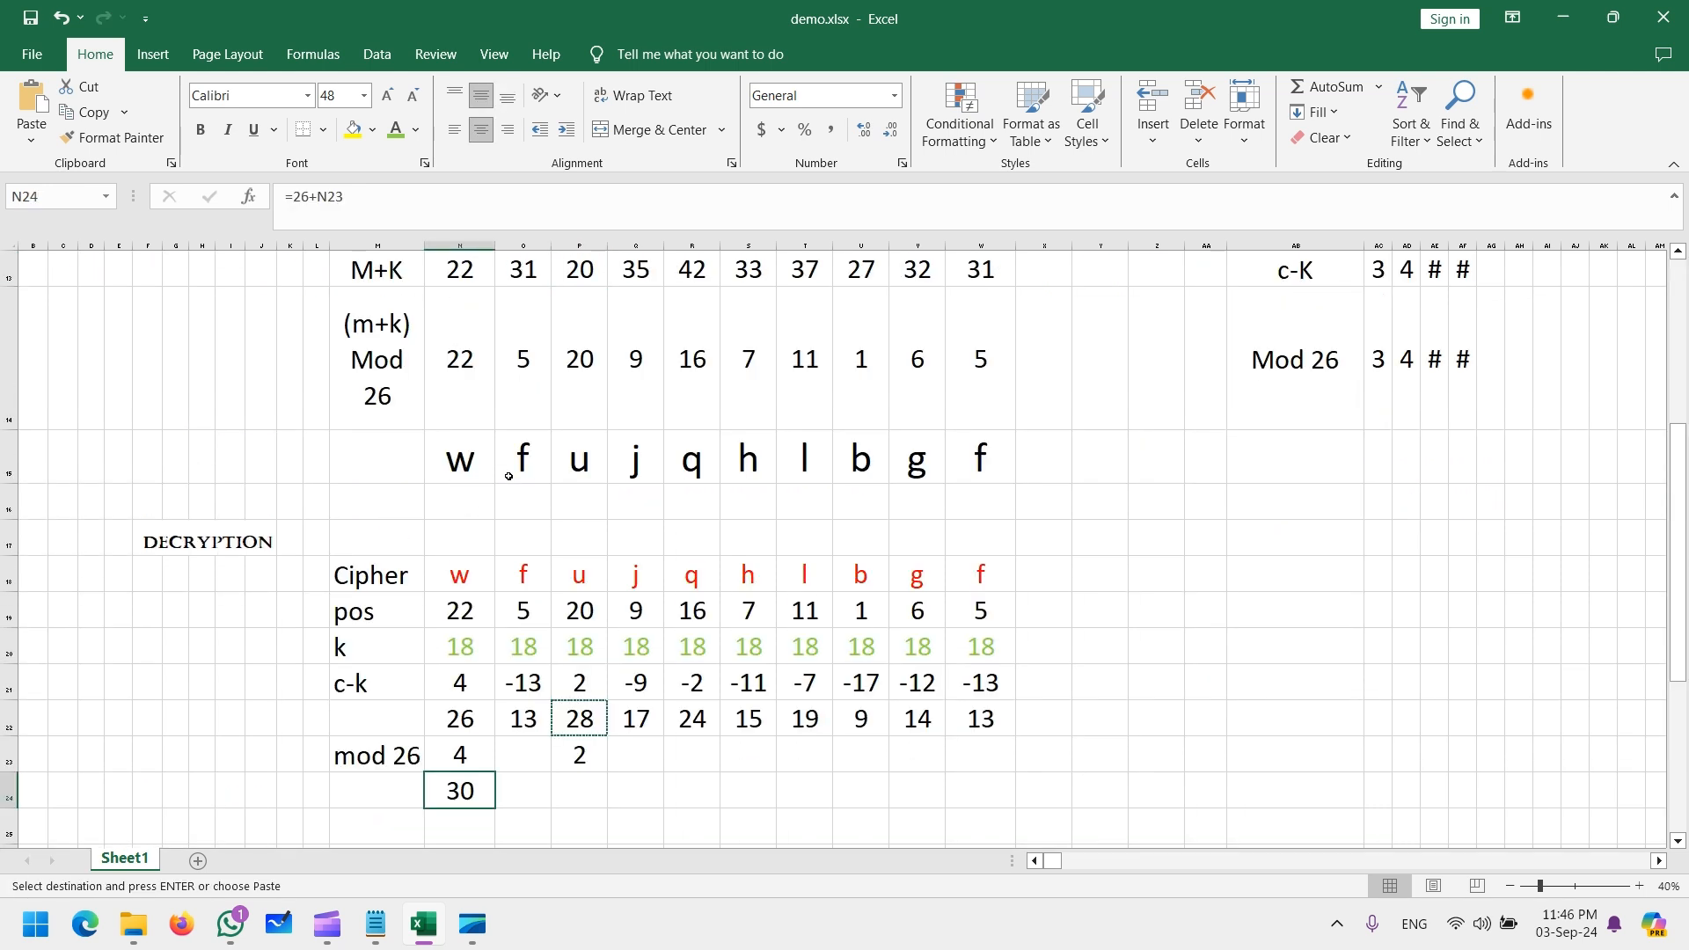
Copy the ENCRYPTION letters and positions from N10:W11 to N24, keeping the original plain text rows
drag(478, 433, 968, 475)
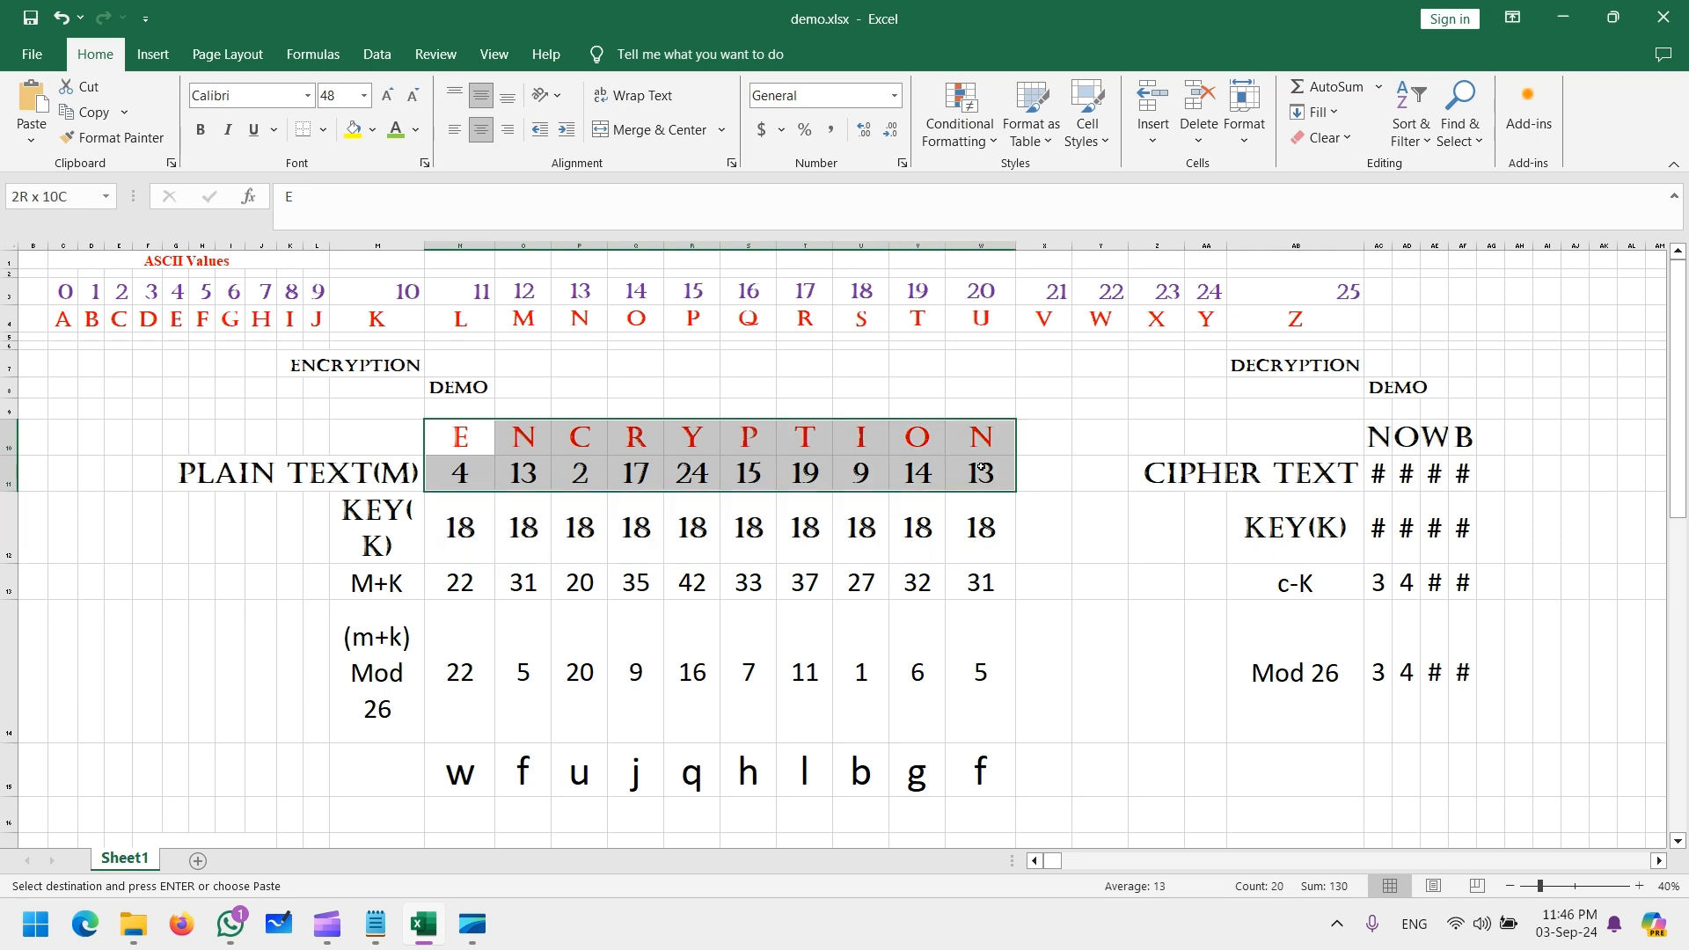
scroll(931, 480, down, 7)
click(479, 345)
key(ctrl+v)
scroll(611, 568, up, 5)
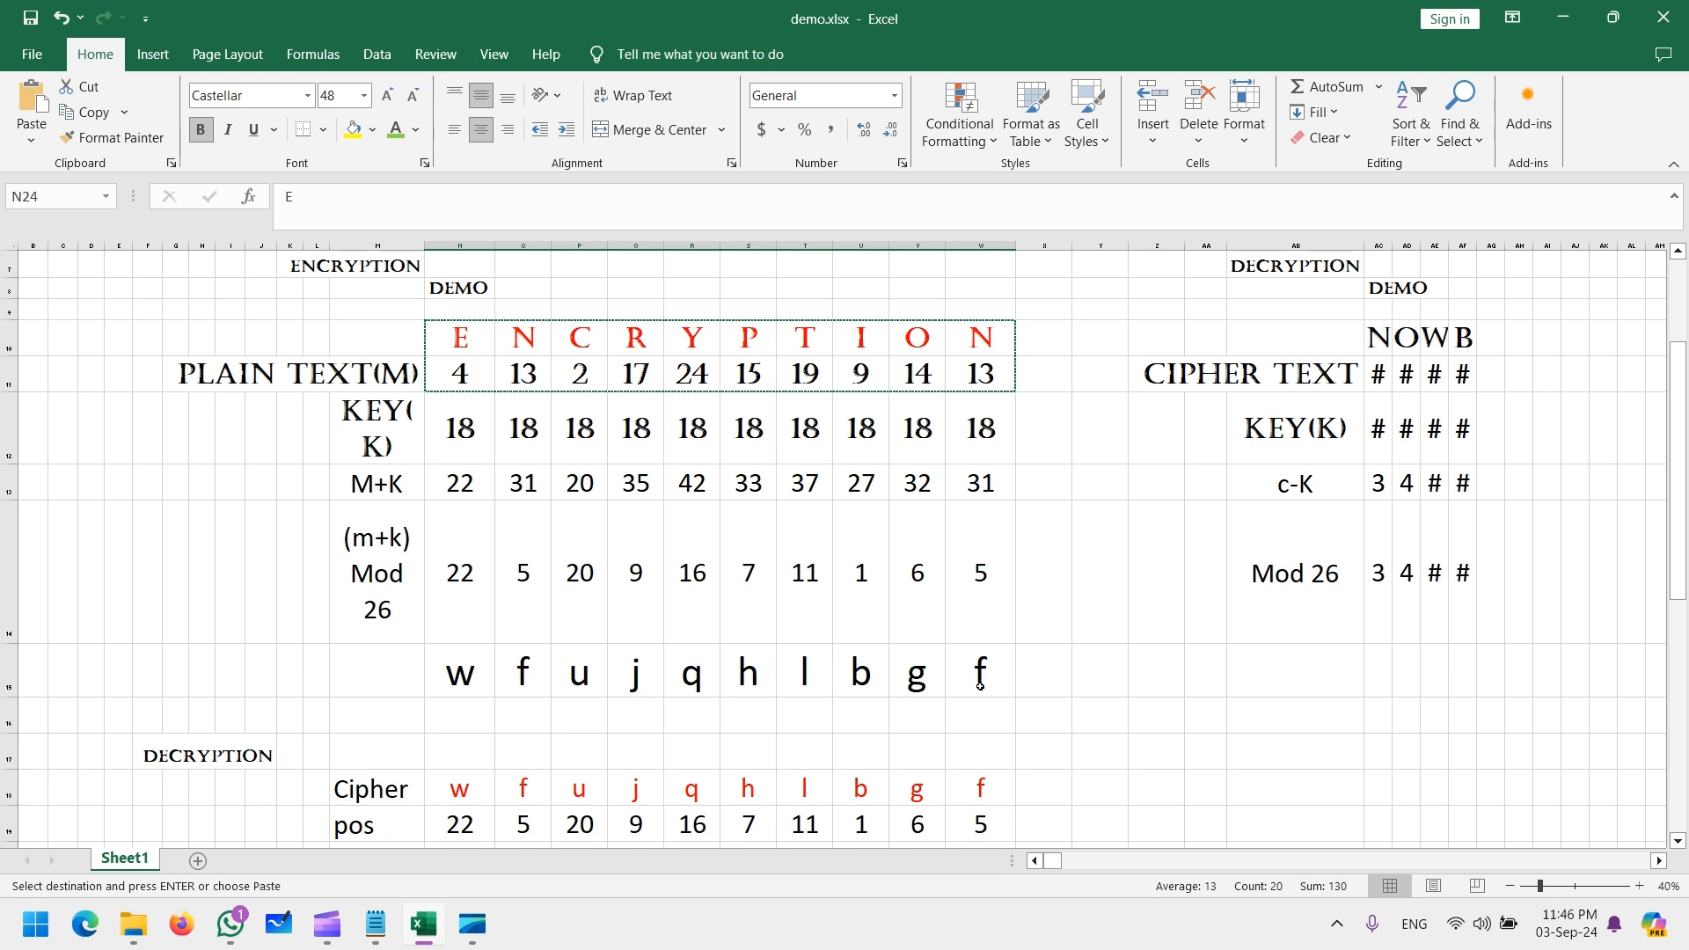
scroll(981, 686, down, 1)
scroll(981, 686, down, 2)
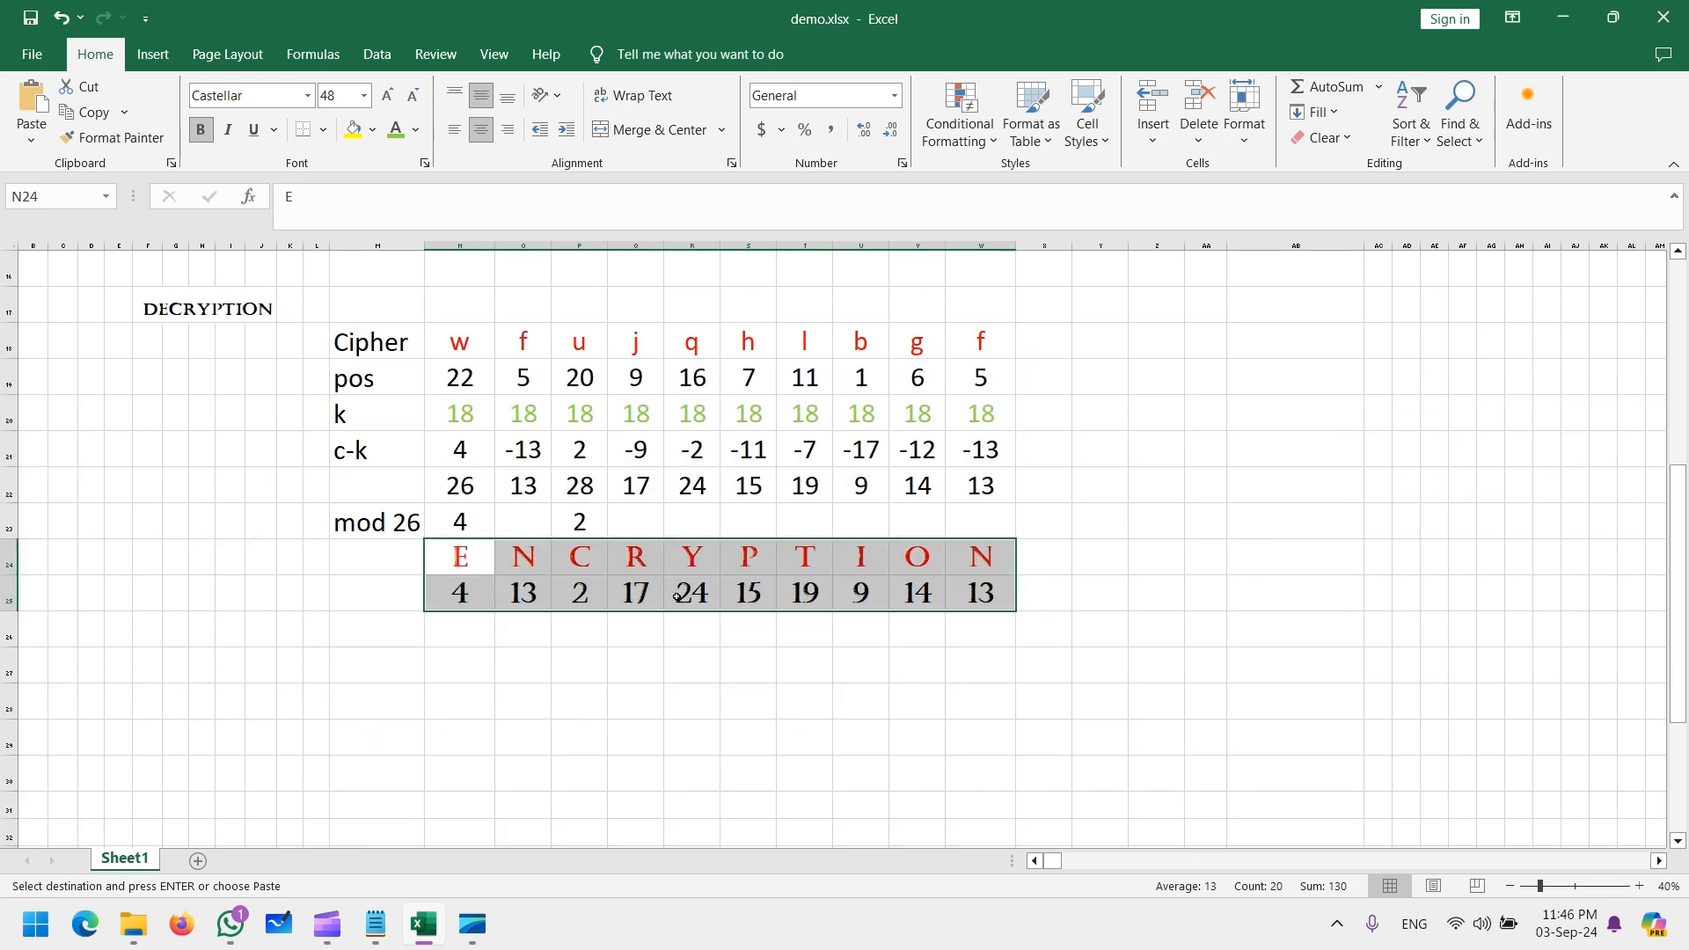
Fill the mod 26 formula from N23 through W23, and compare the cipher letters with the recovered plain text
click(537, 513)
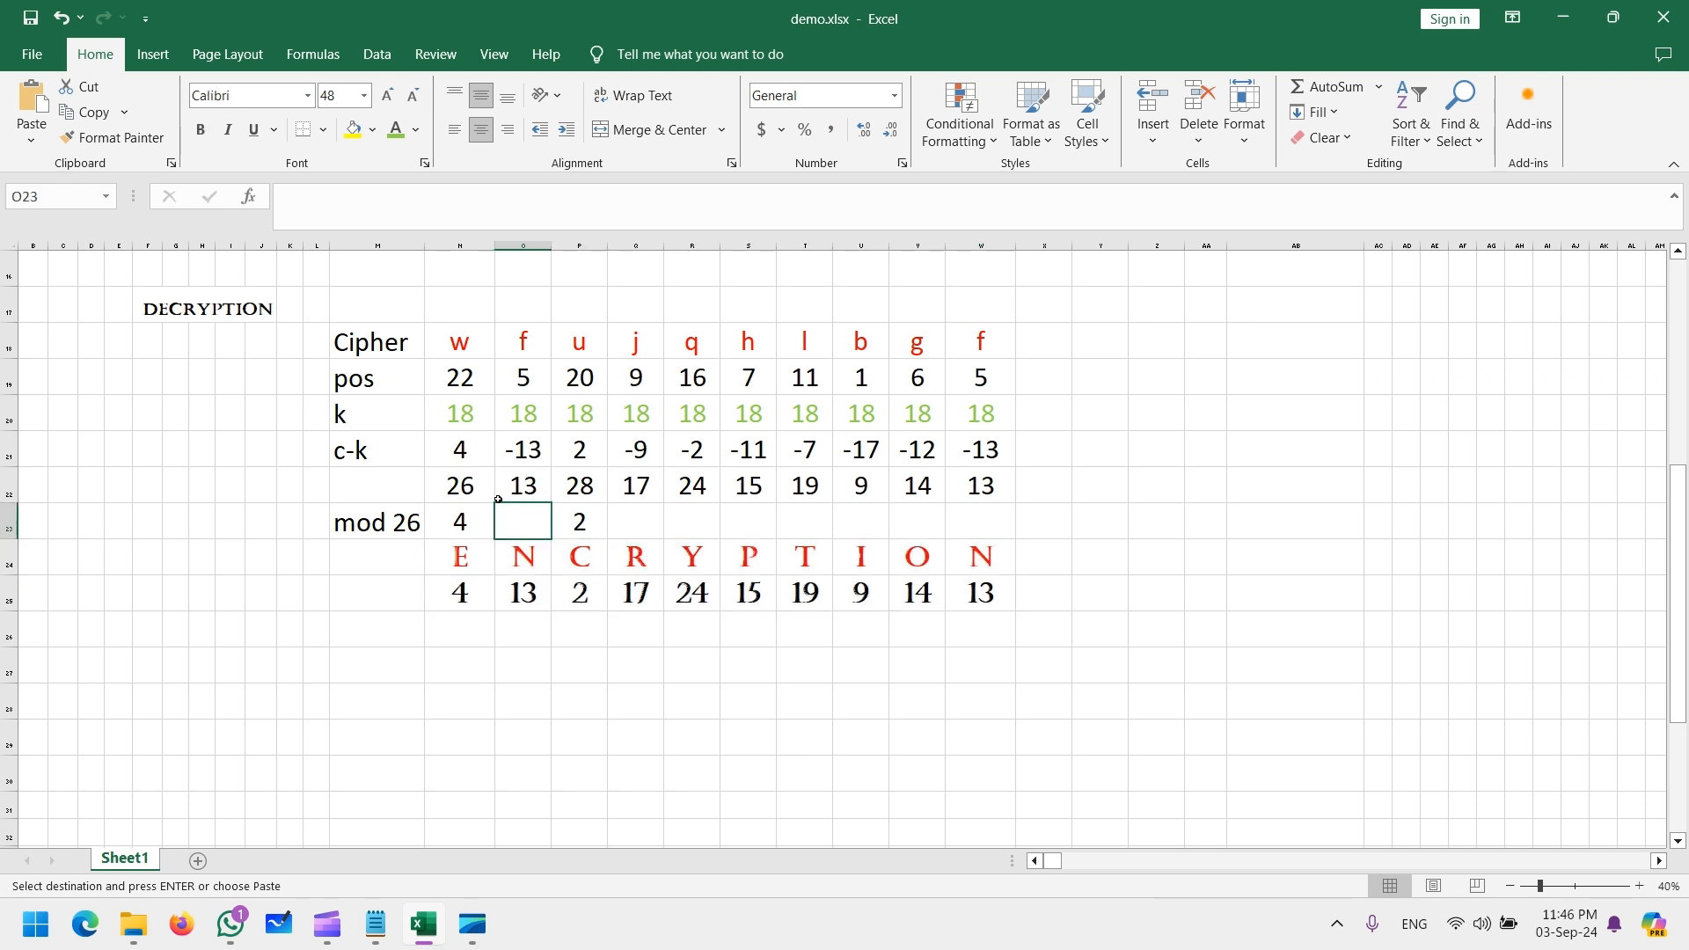
click(493, 498)
drag(497, 535, 1004, 530)
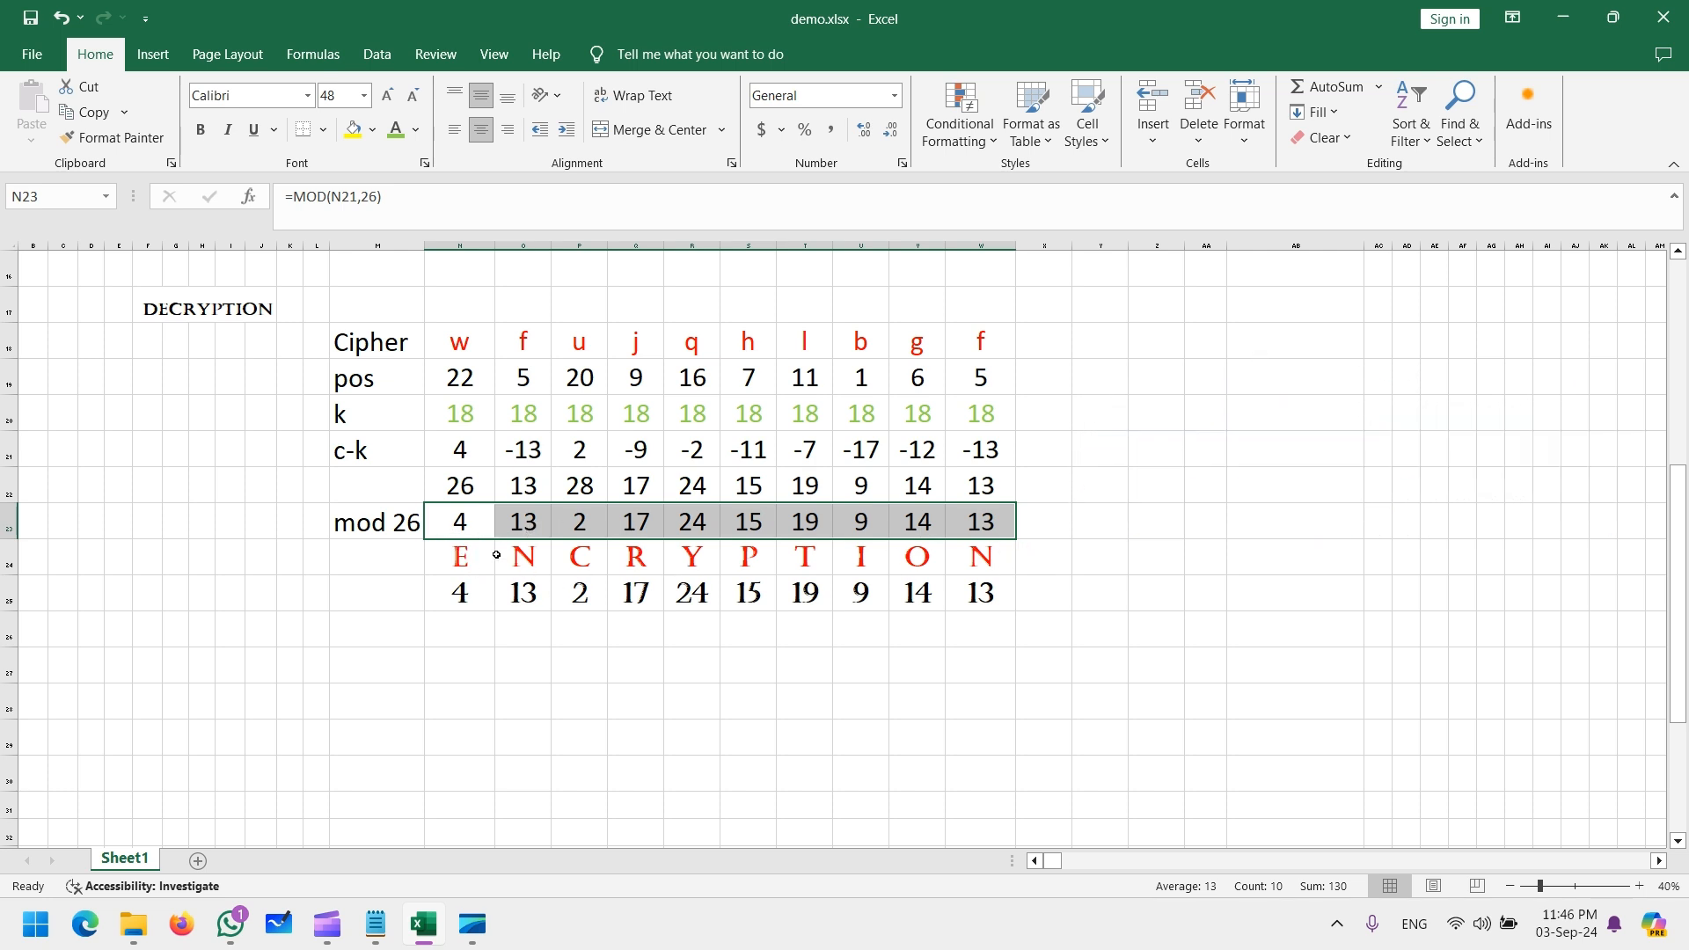
drag(960, 342, 490, 335)
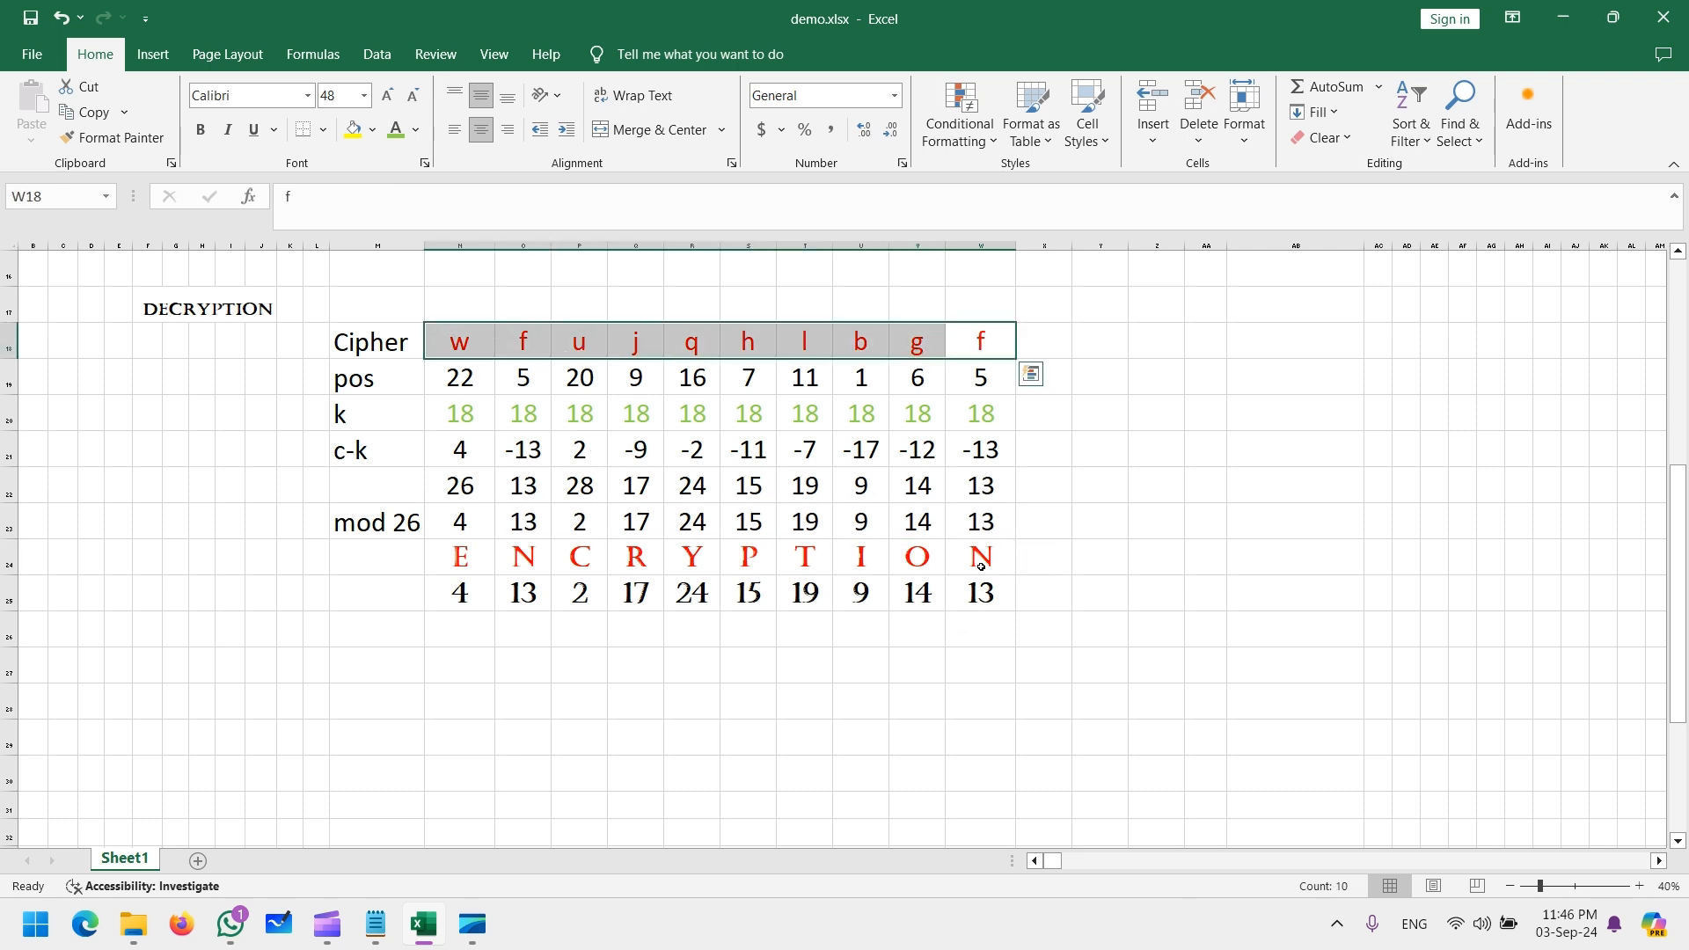
click(984, 560)
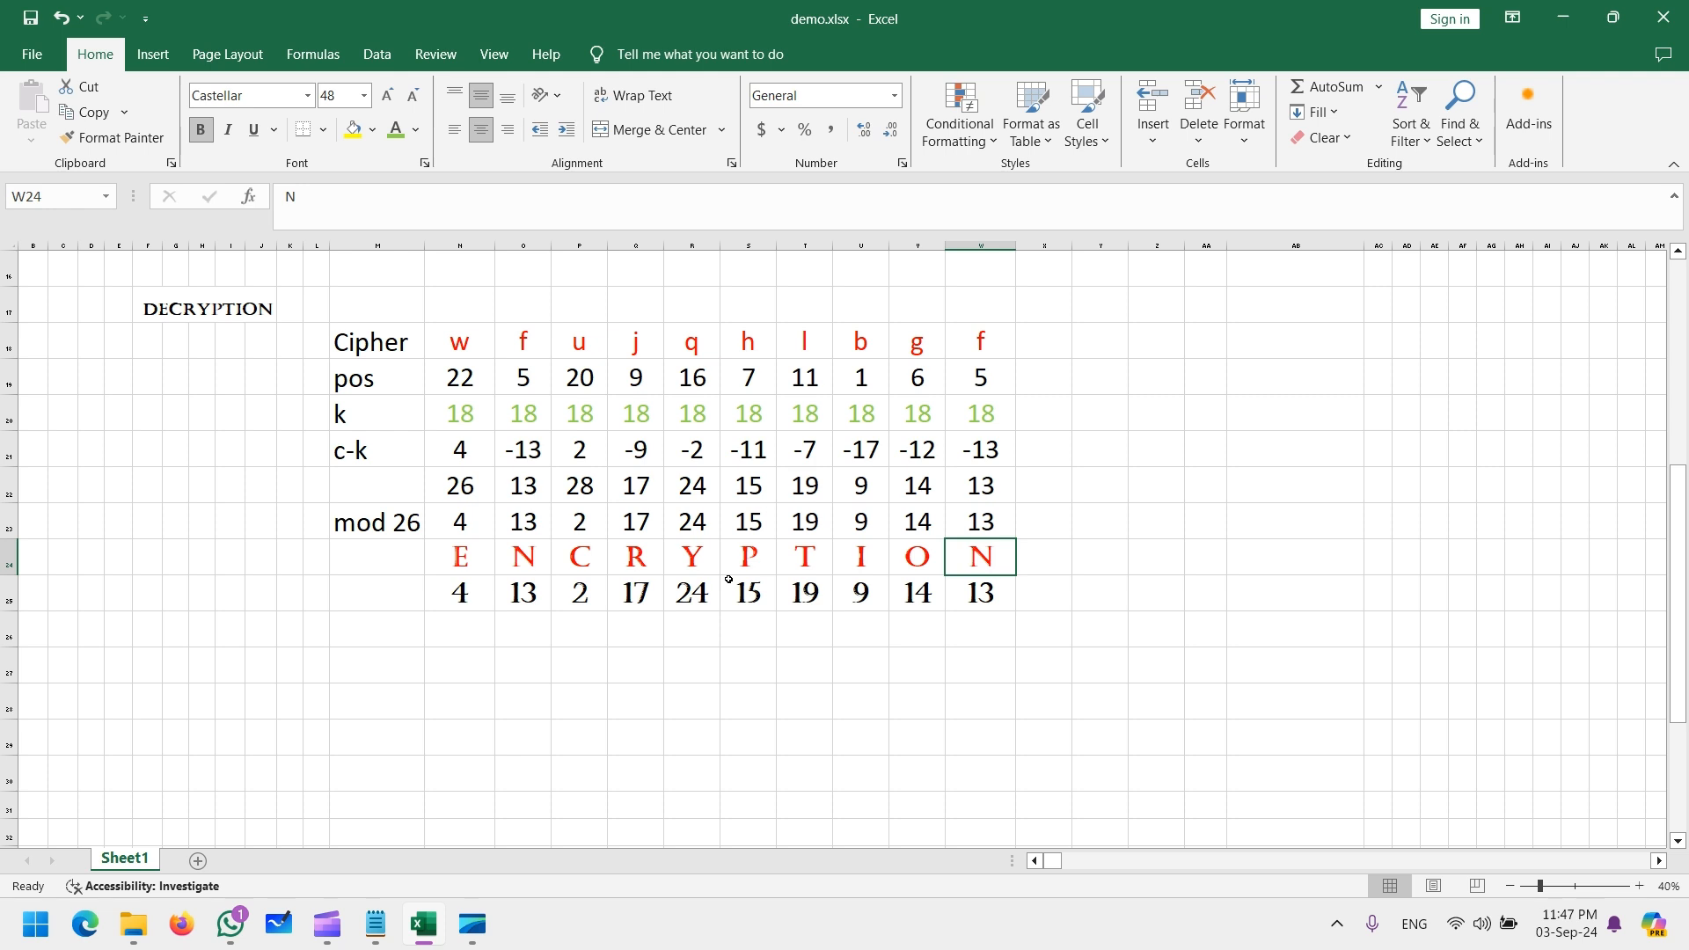
Set the encryption key in N12 to 24 and fill it across the key row through W12
click(472, 689)
scroll(433, 575, up, 1)
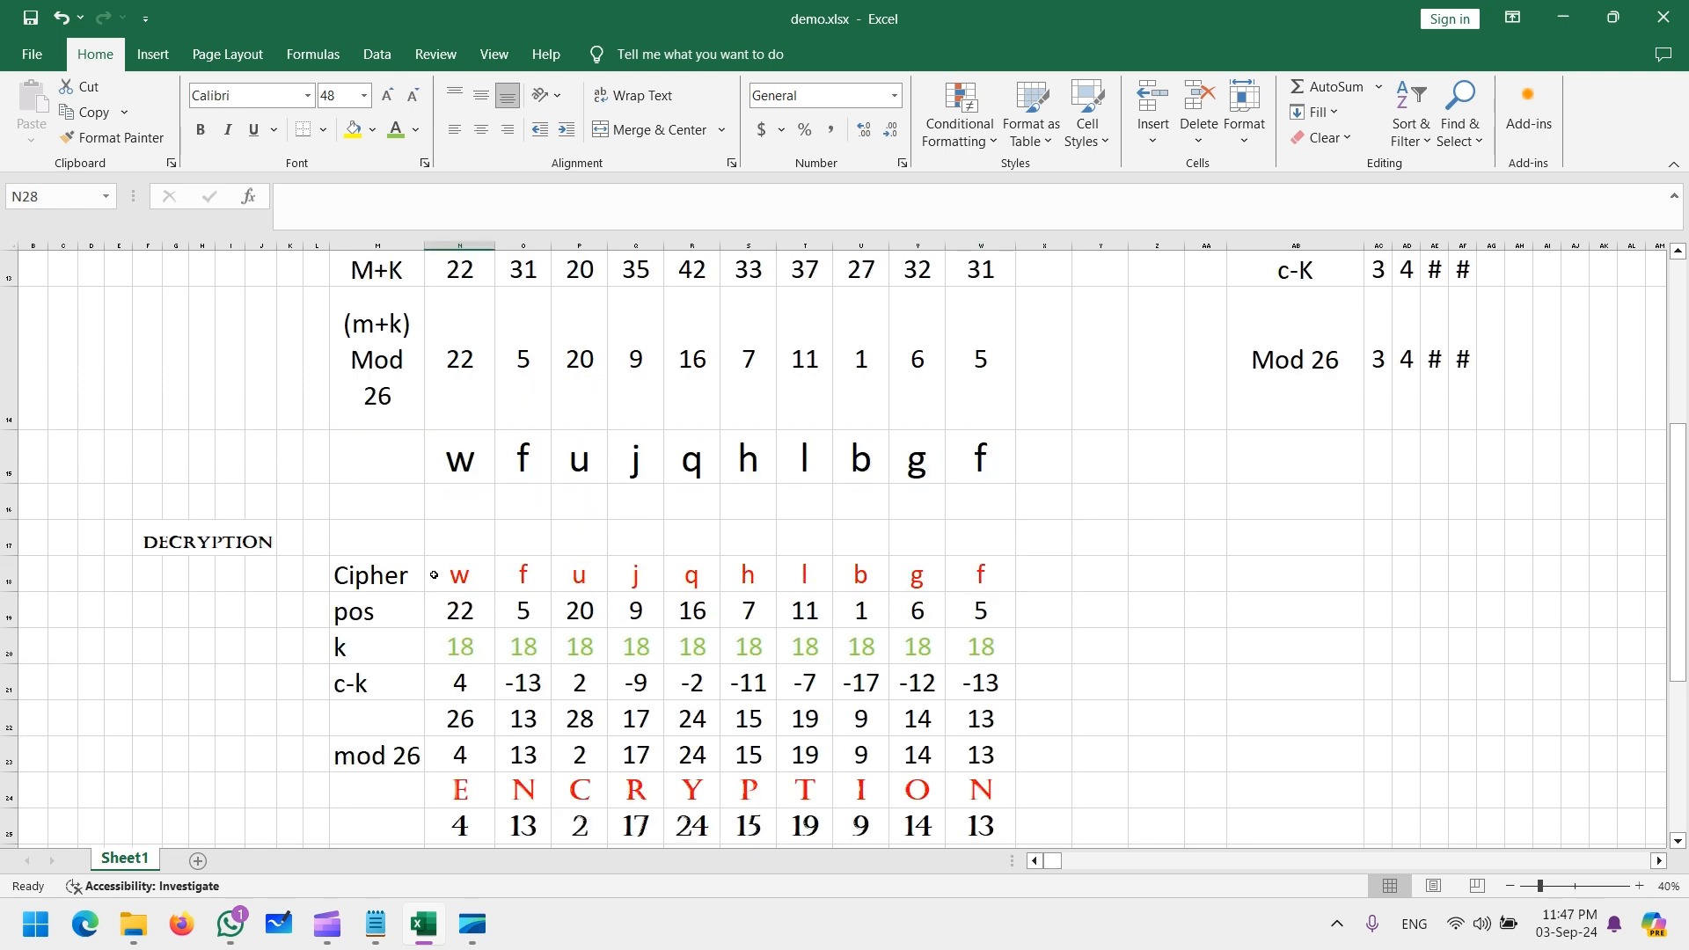
scroll(433, 575, up, 4)
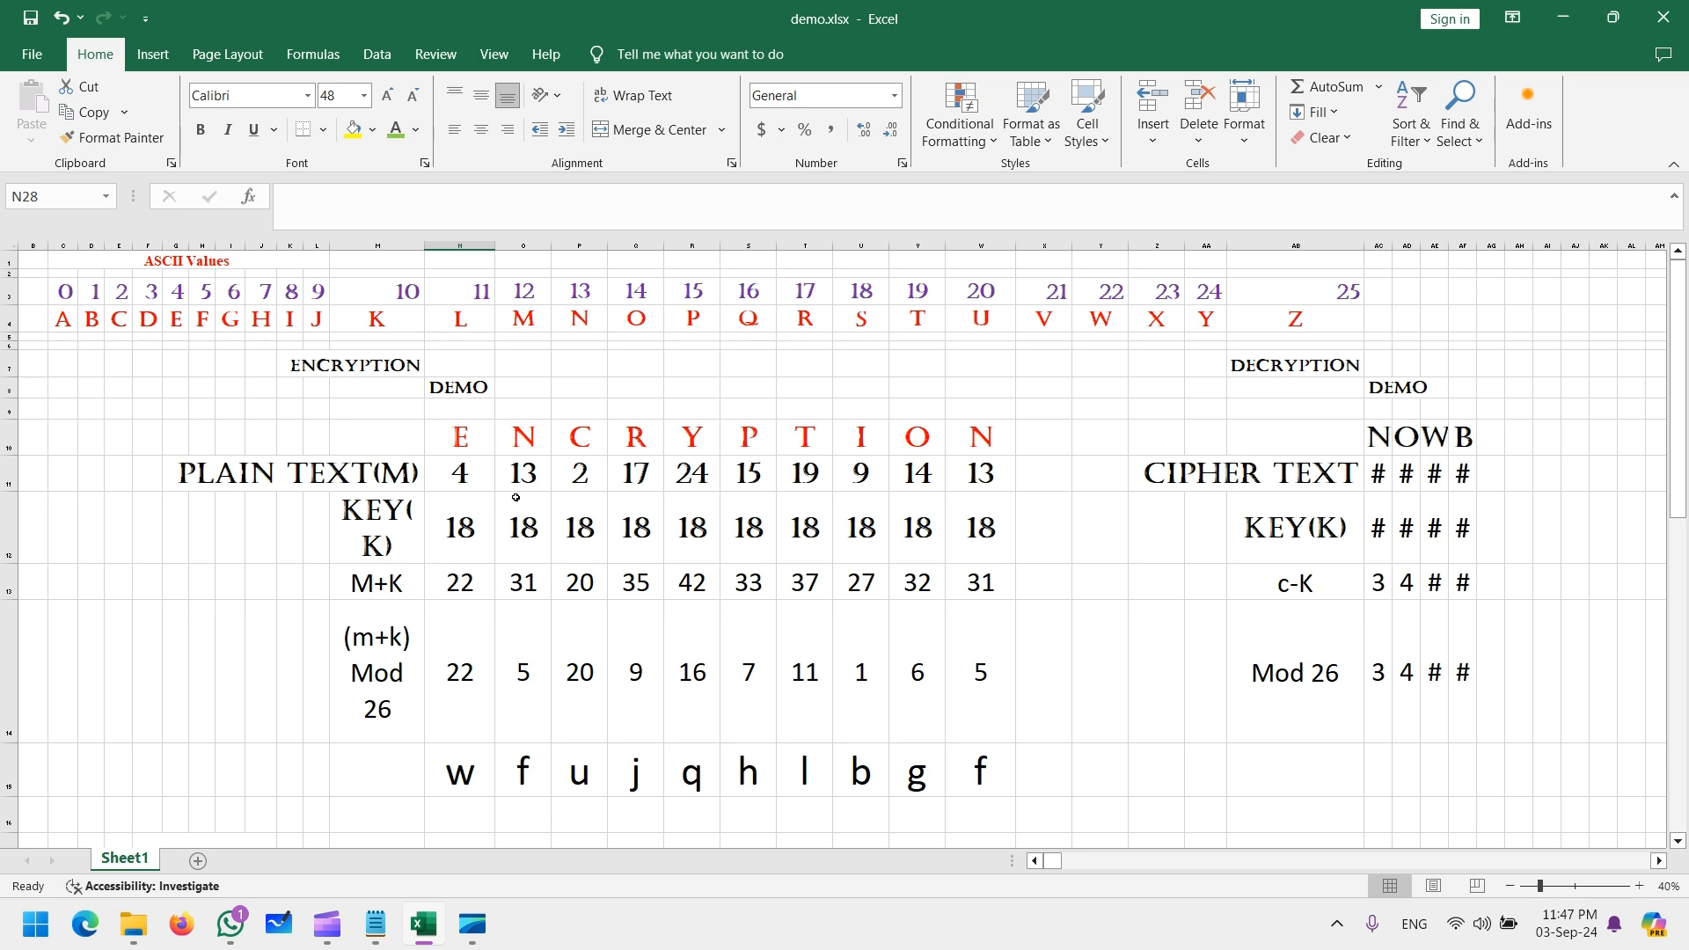
click(472, 520)
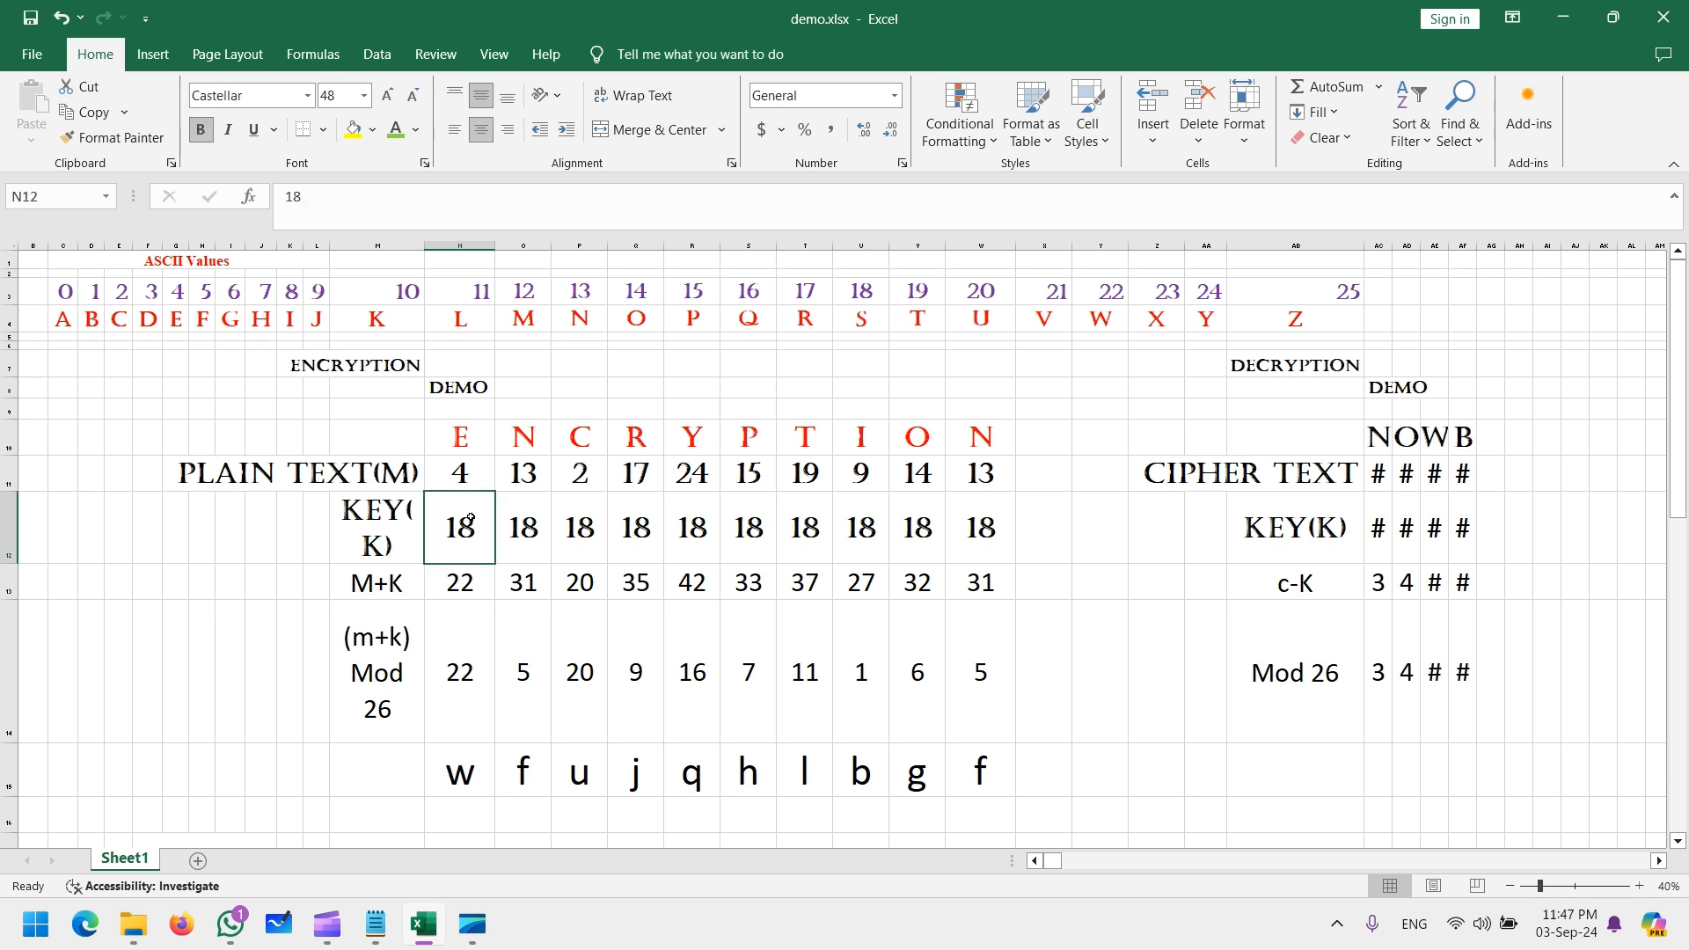
text(24)
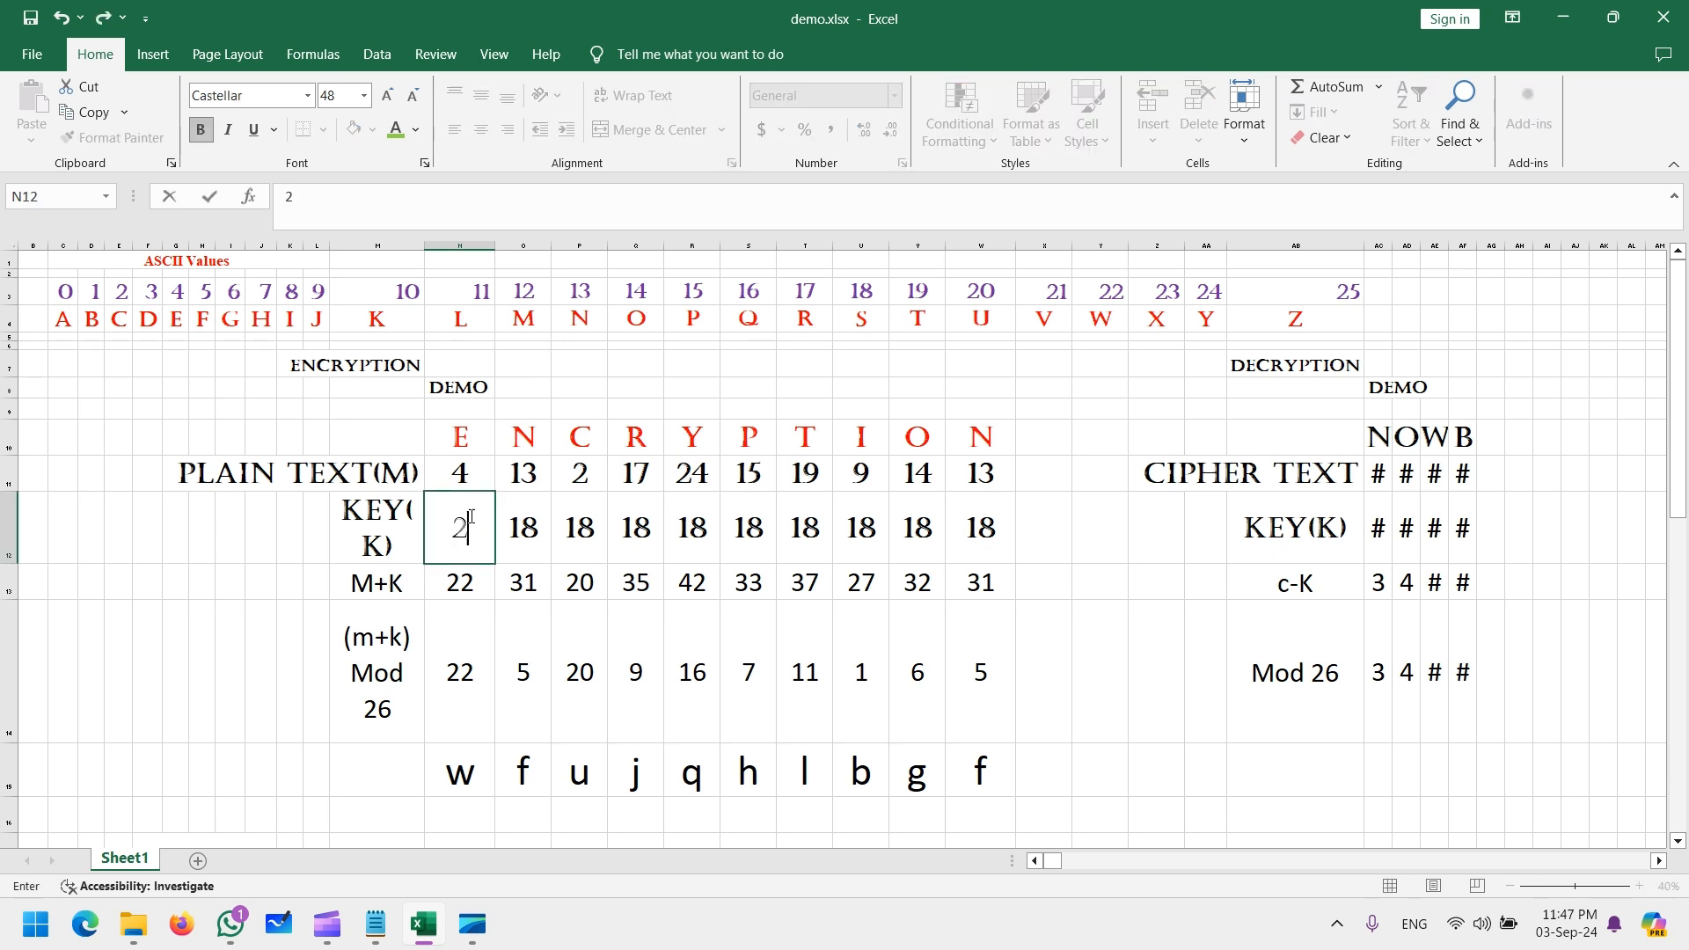
key(Return)
click(471, 520)
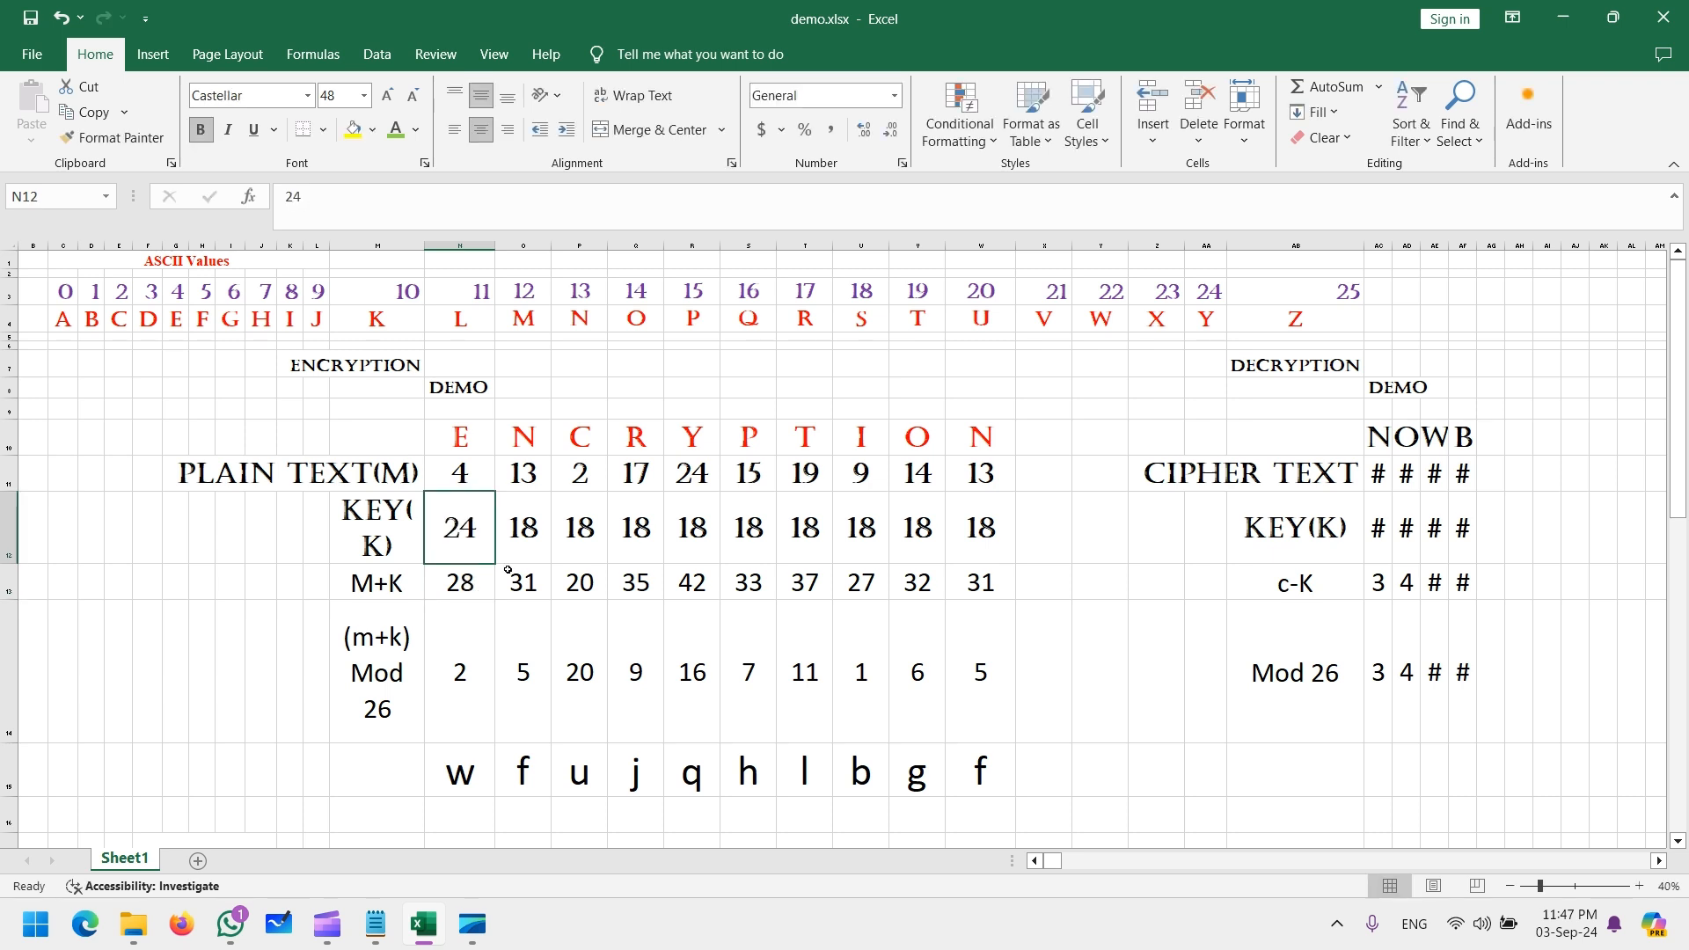
drag(497, 563, 1010, 547)
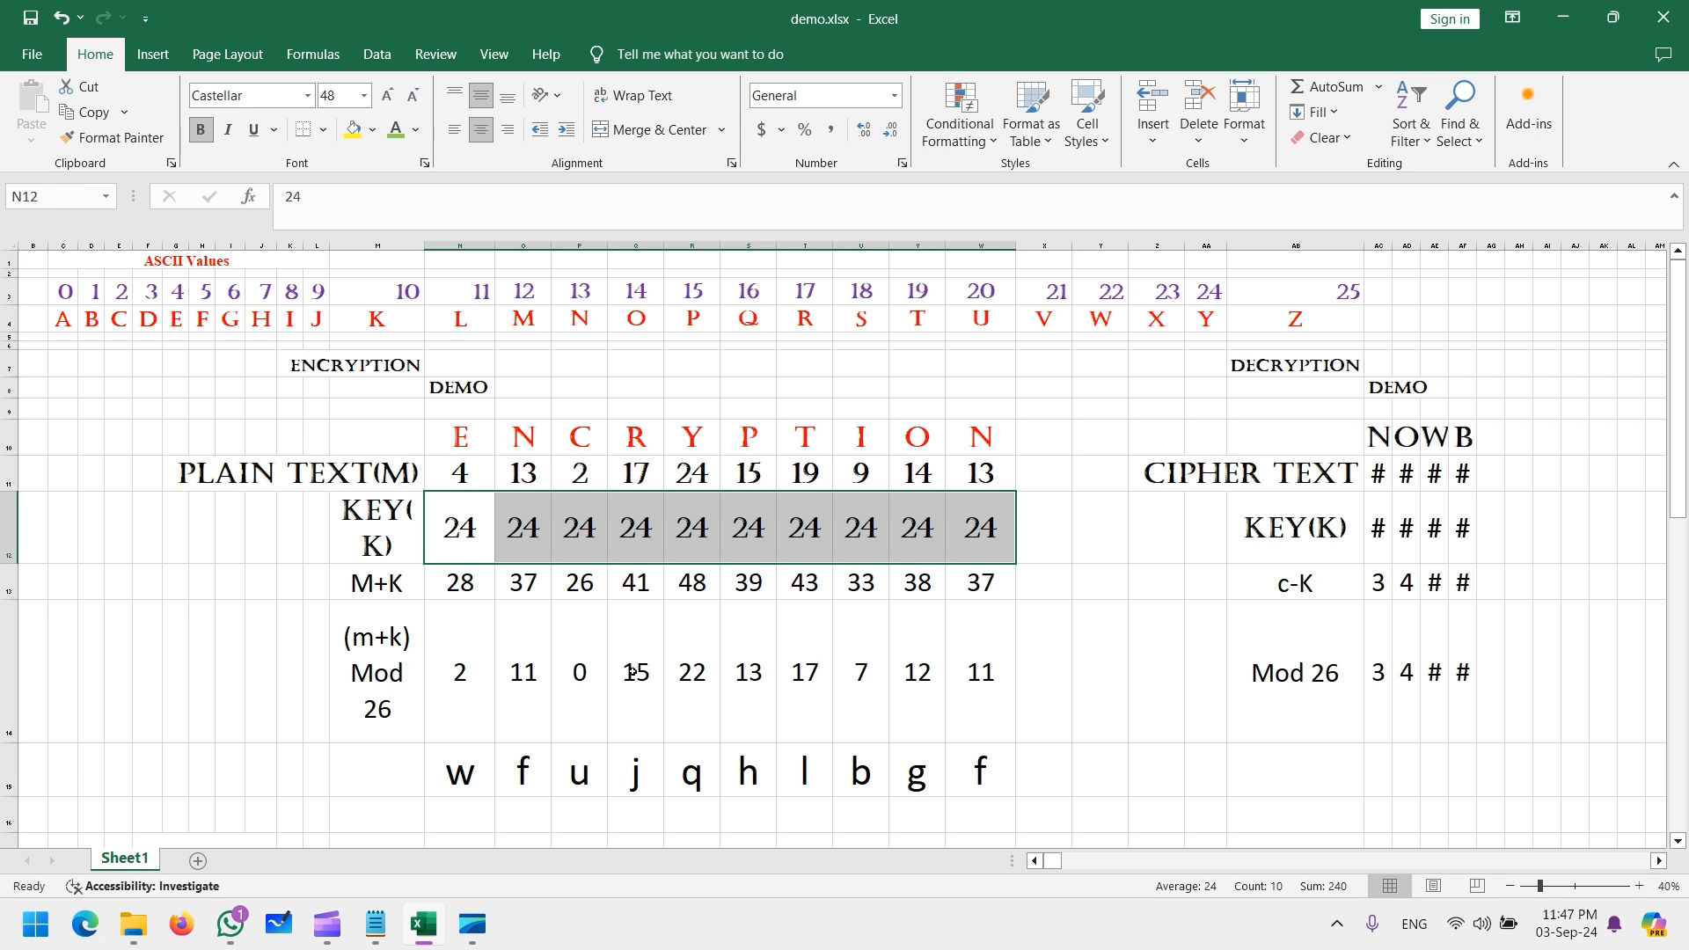
Clear the old cipher letters from N15:W15 below the encryption's mod 26 row
scroll(616, 689, down, 1)
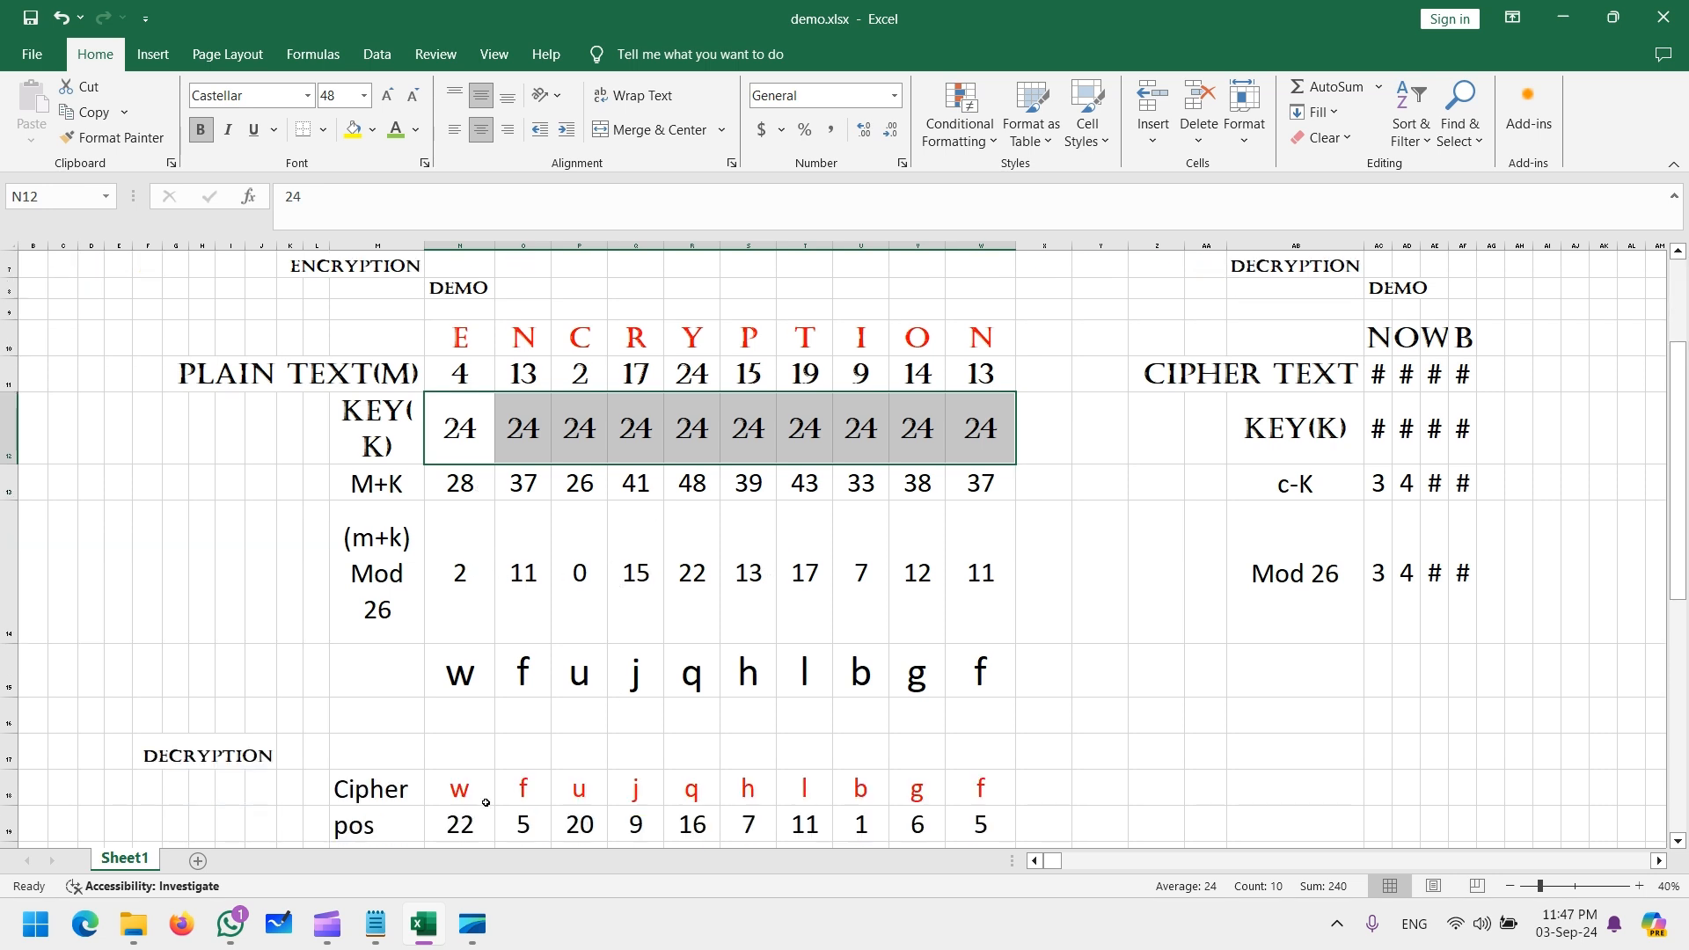
scroll(502, 692, down, 1)
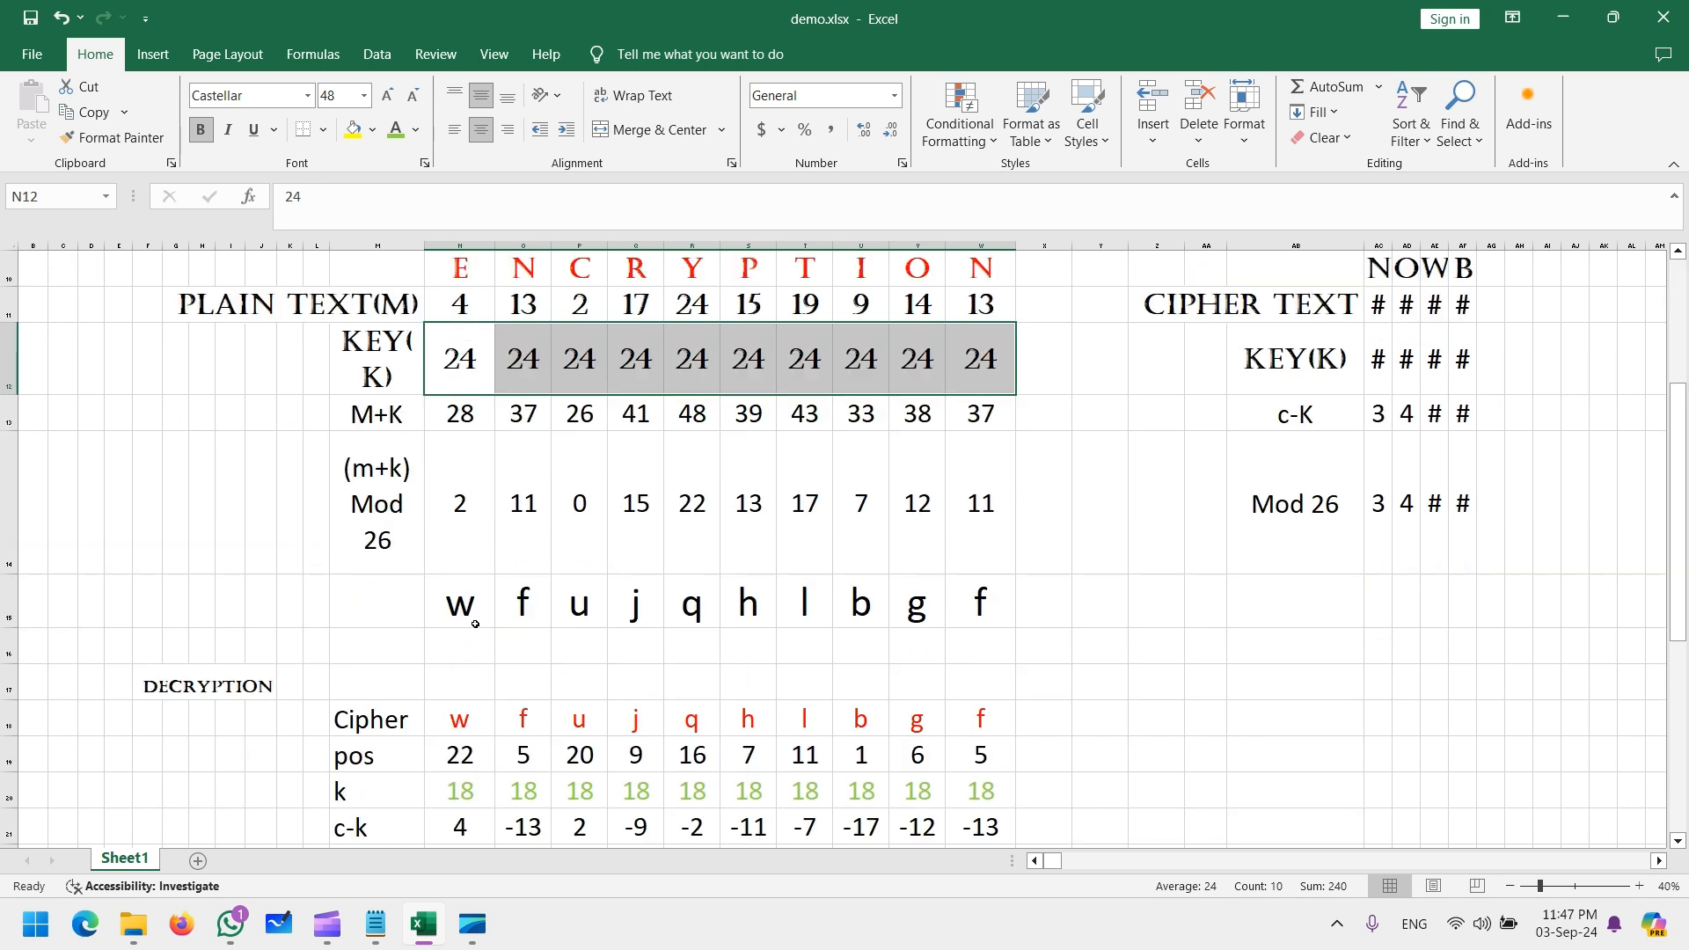
drag(491, 598, 961, 596)
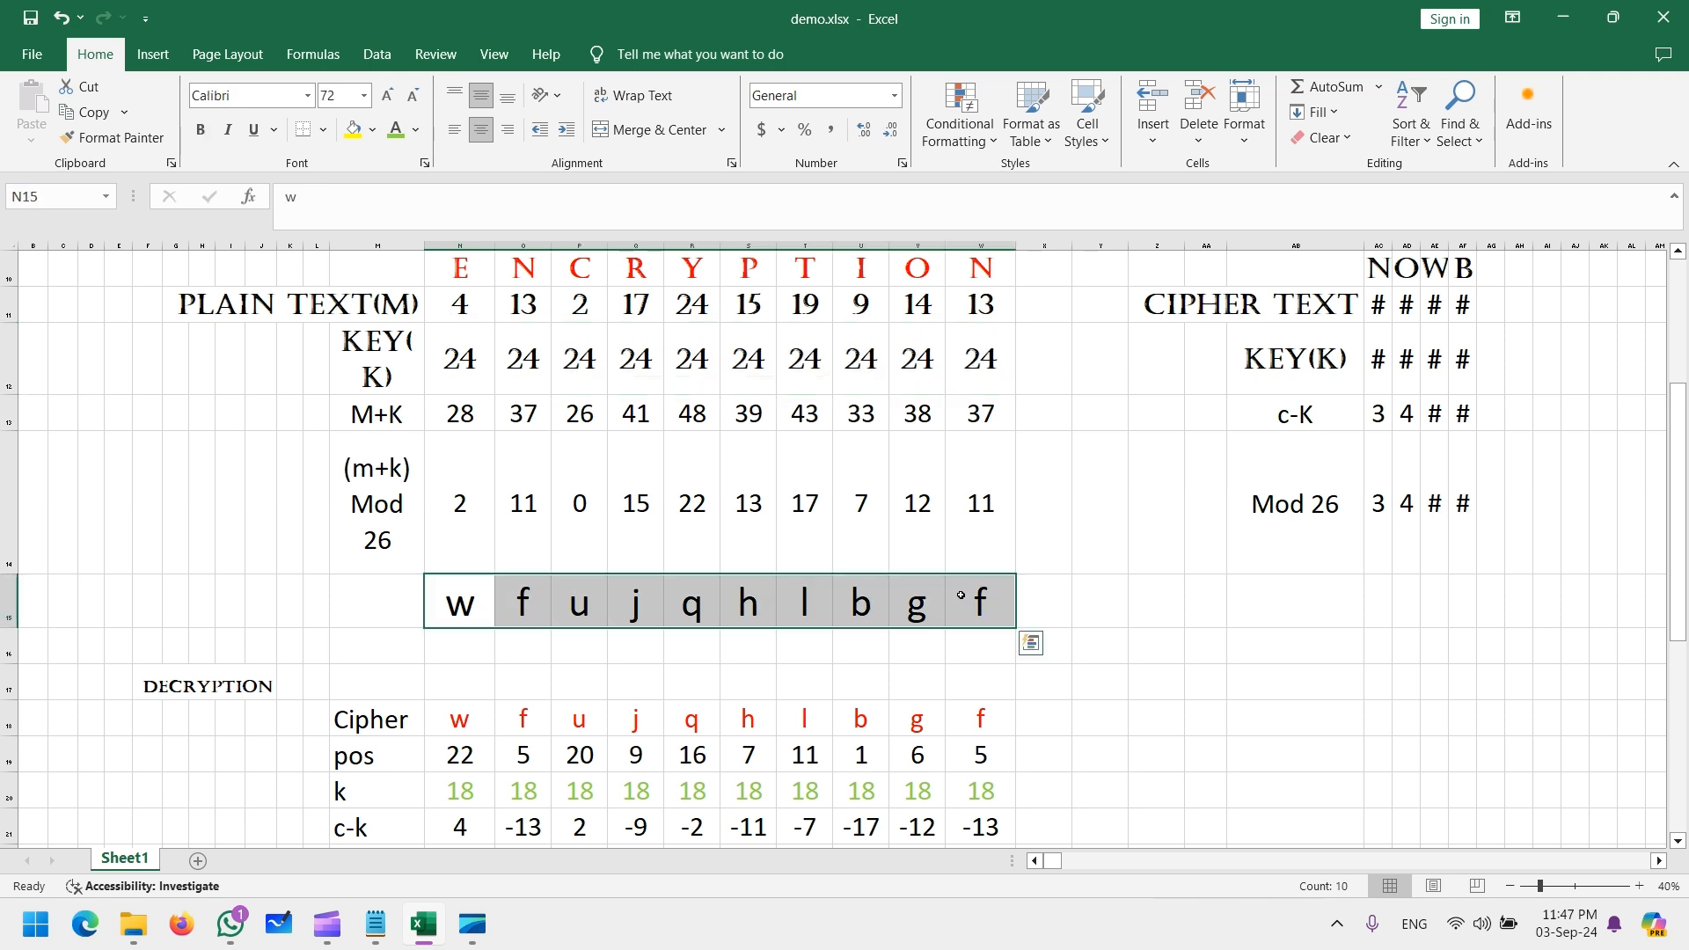
key(Delete)
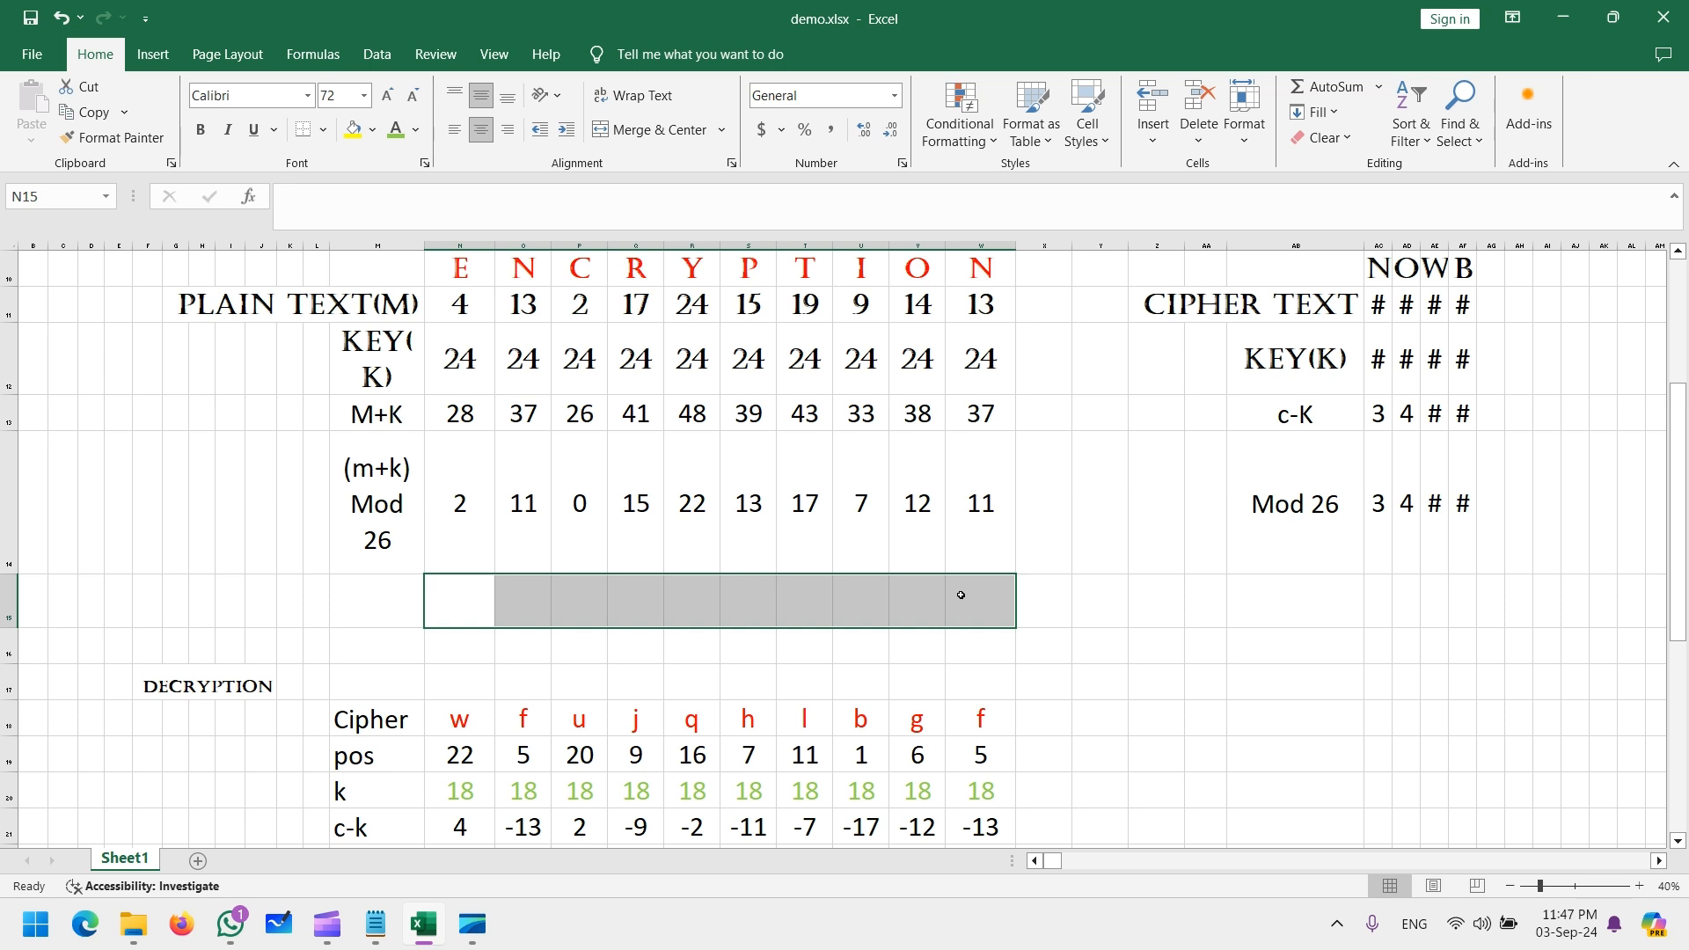
Enter the cipher letters C, L, A, P and W in N15 through R15, matching the mod 26 values to the alphabet table
scroll(724, 649, up, 3)
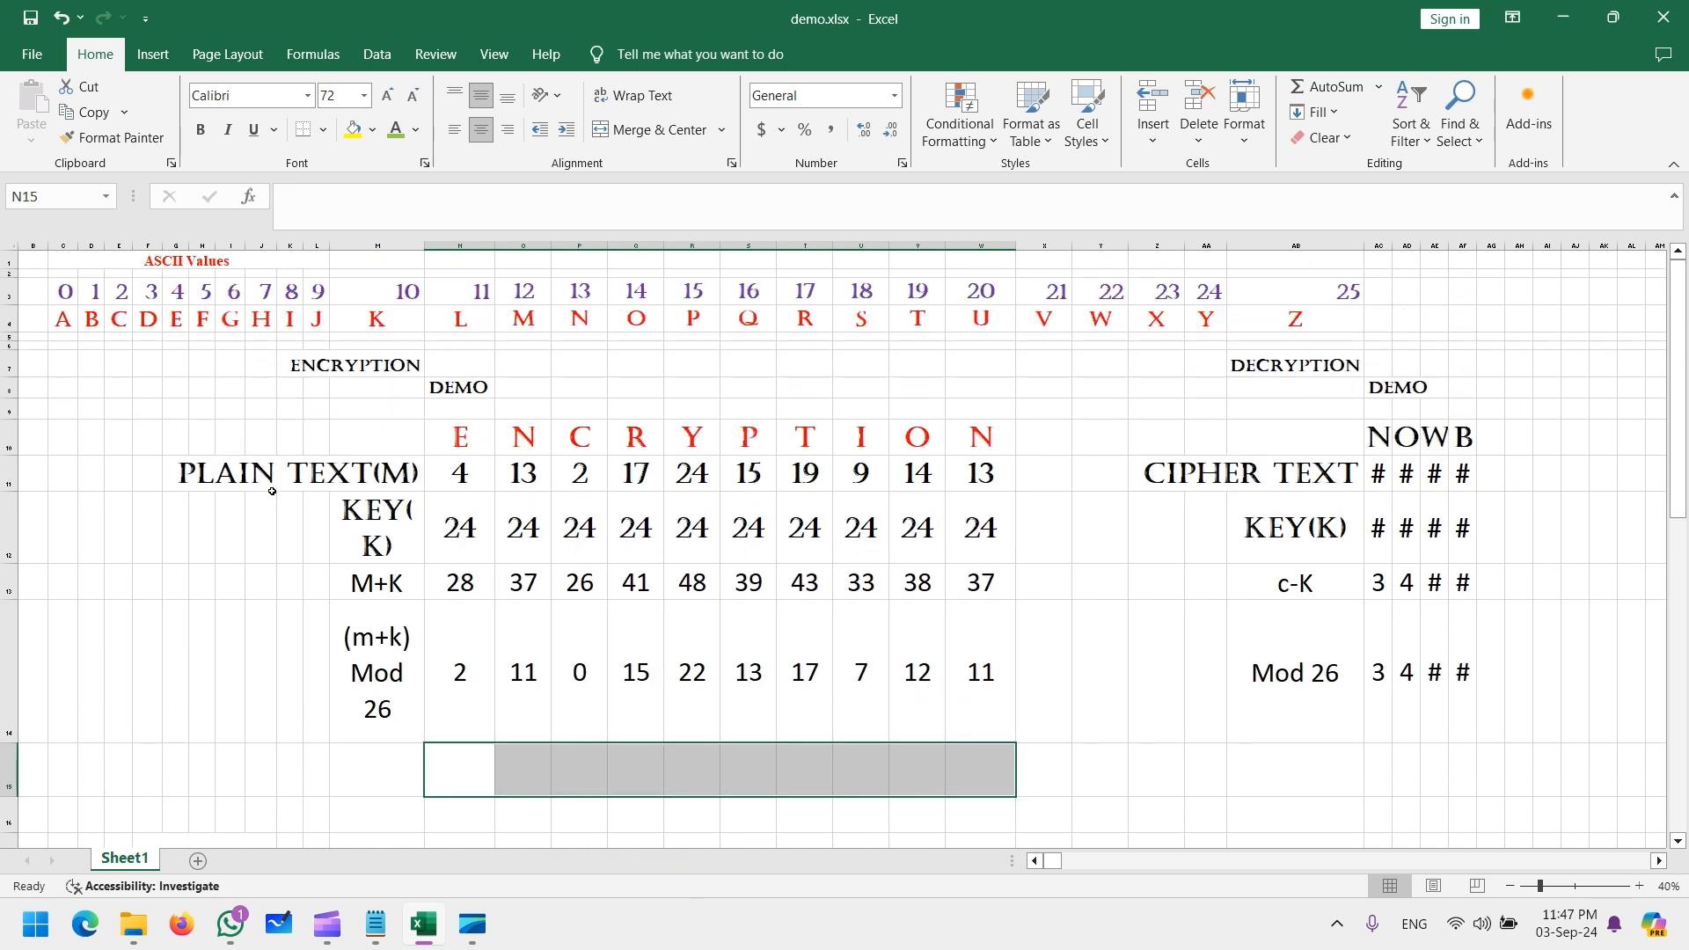
text(C)
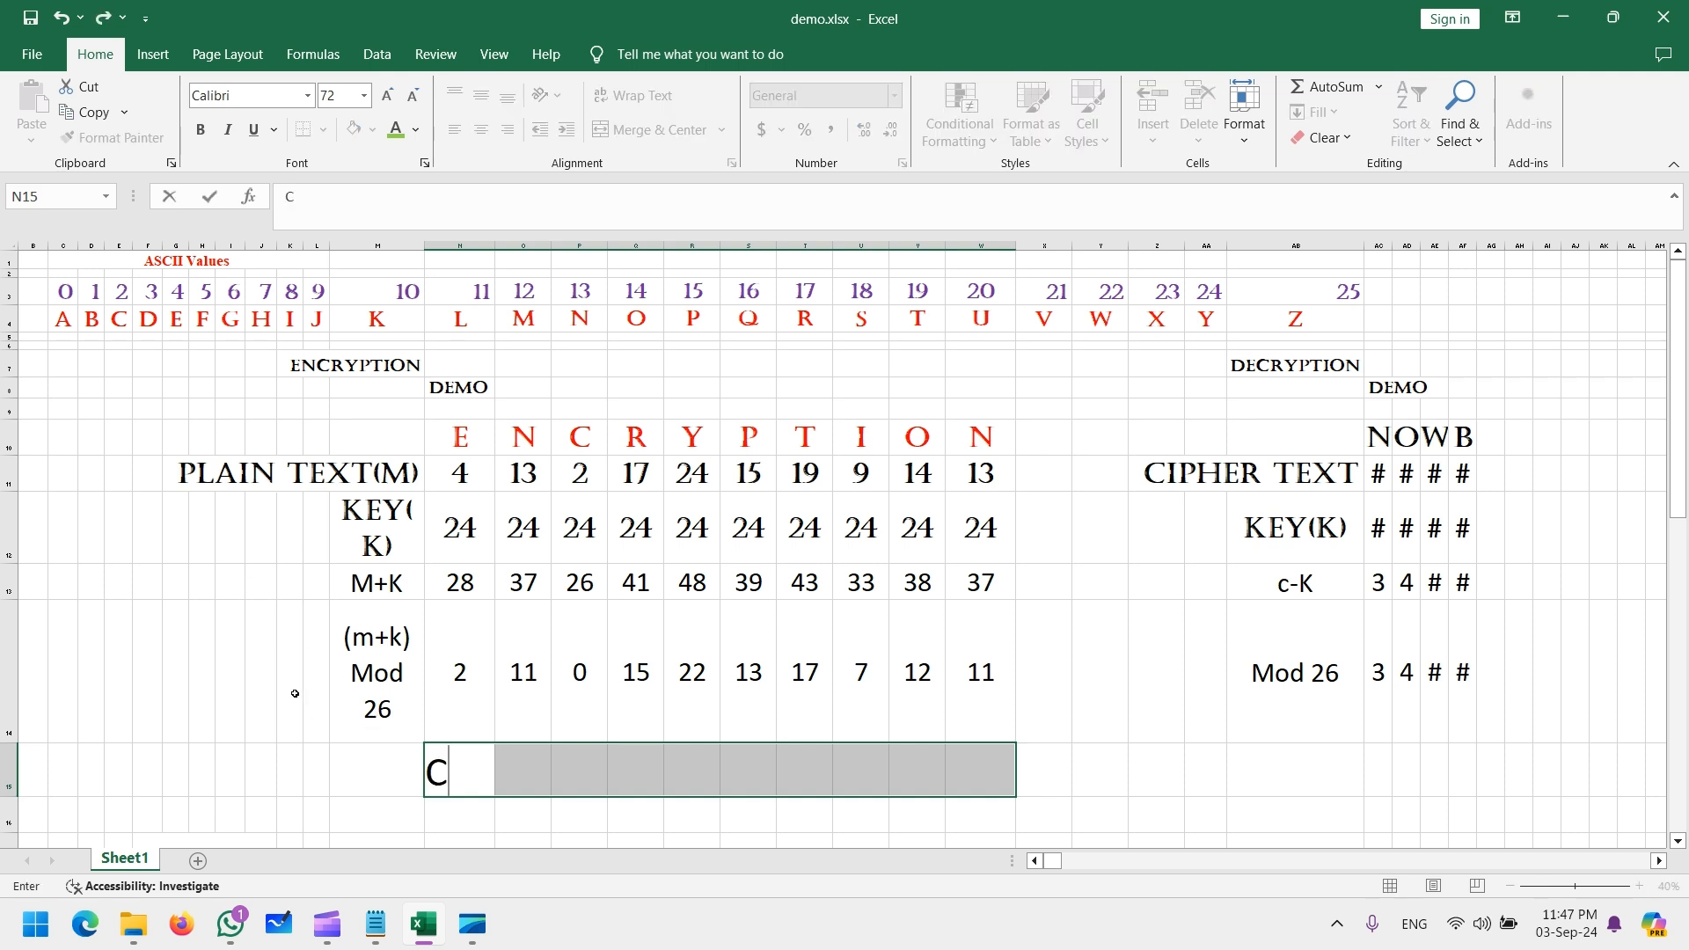
click(546, 759)
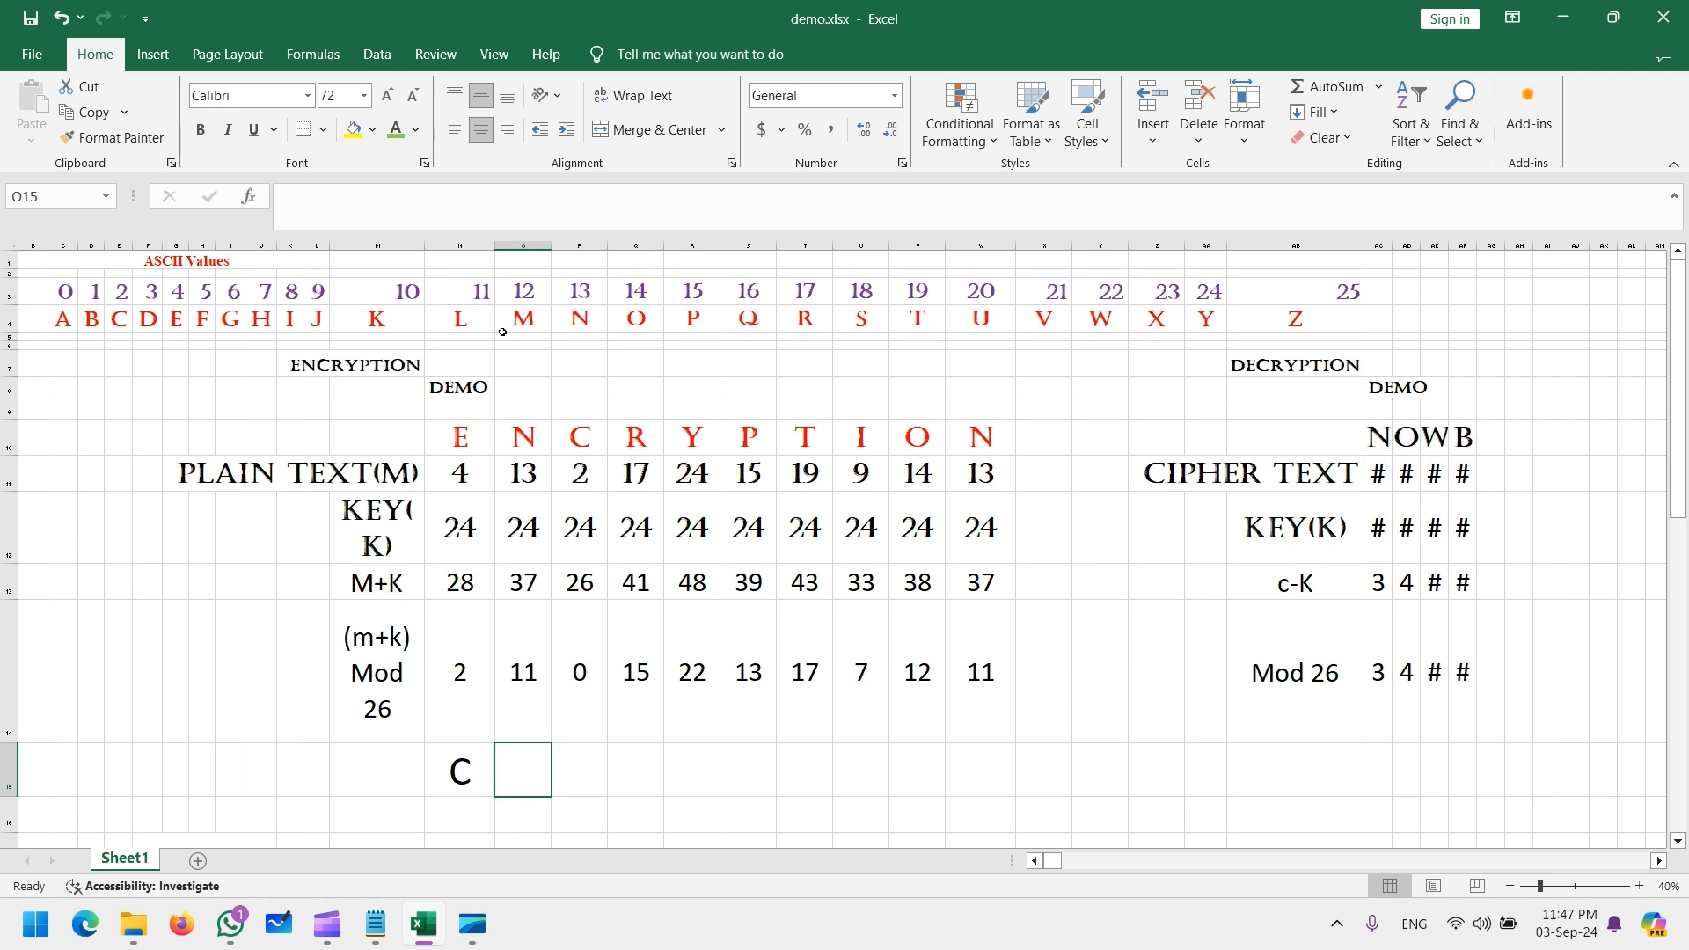
text(L)
click(569, 768)
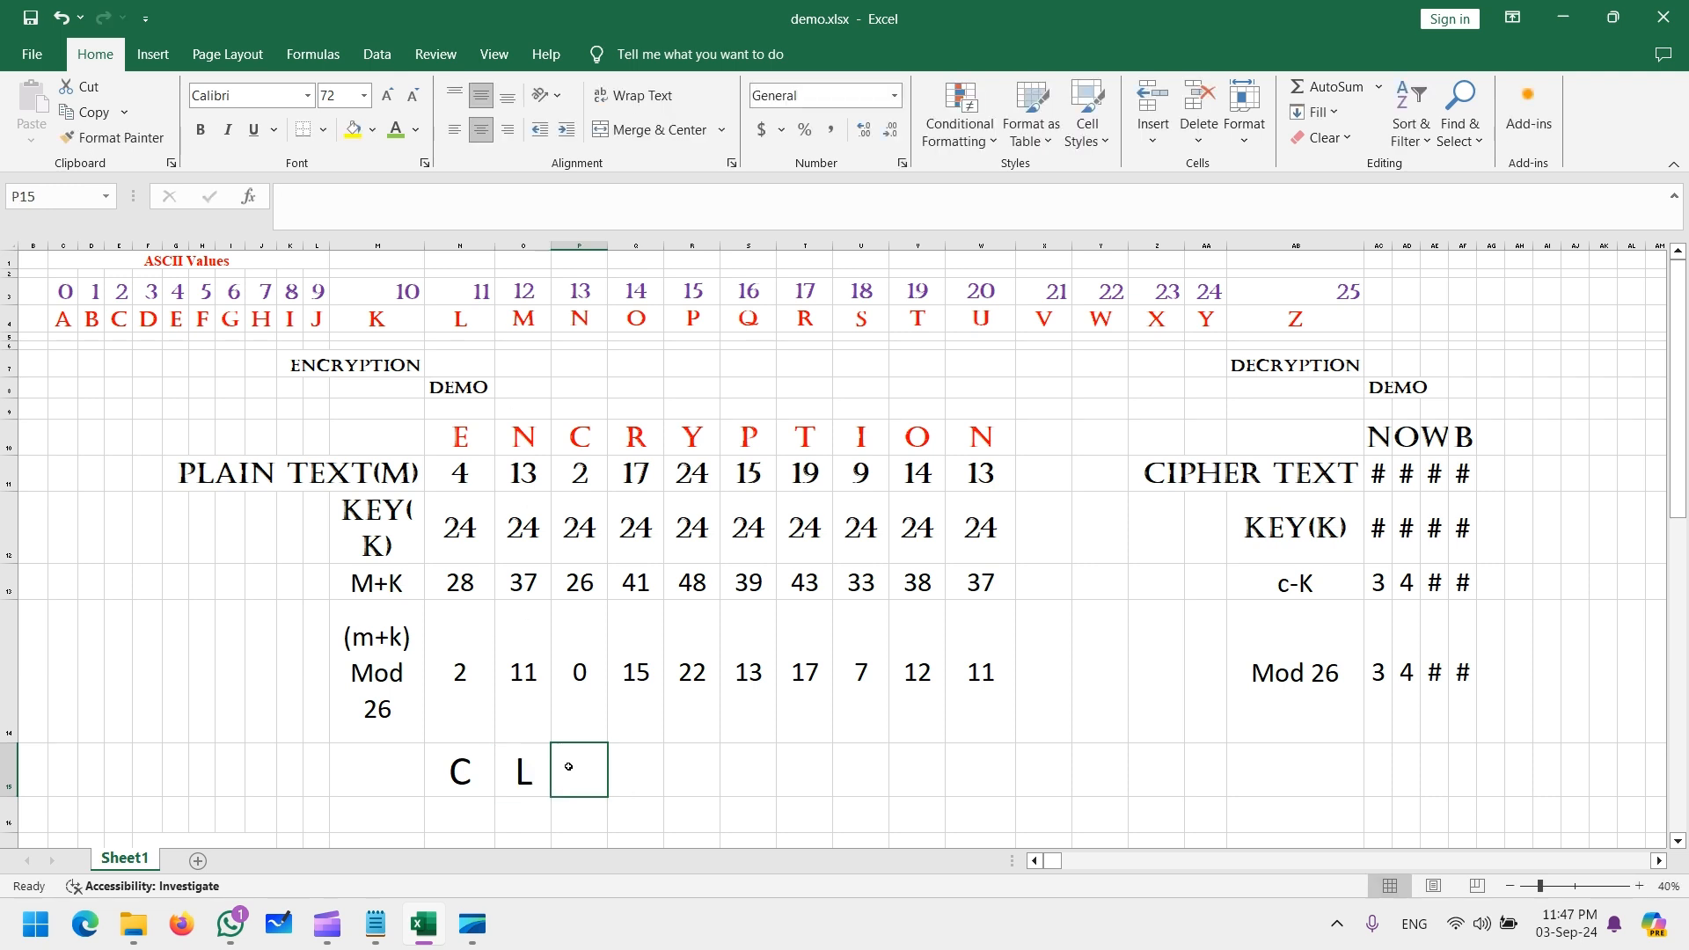
text(A)
click(643, 761)
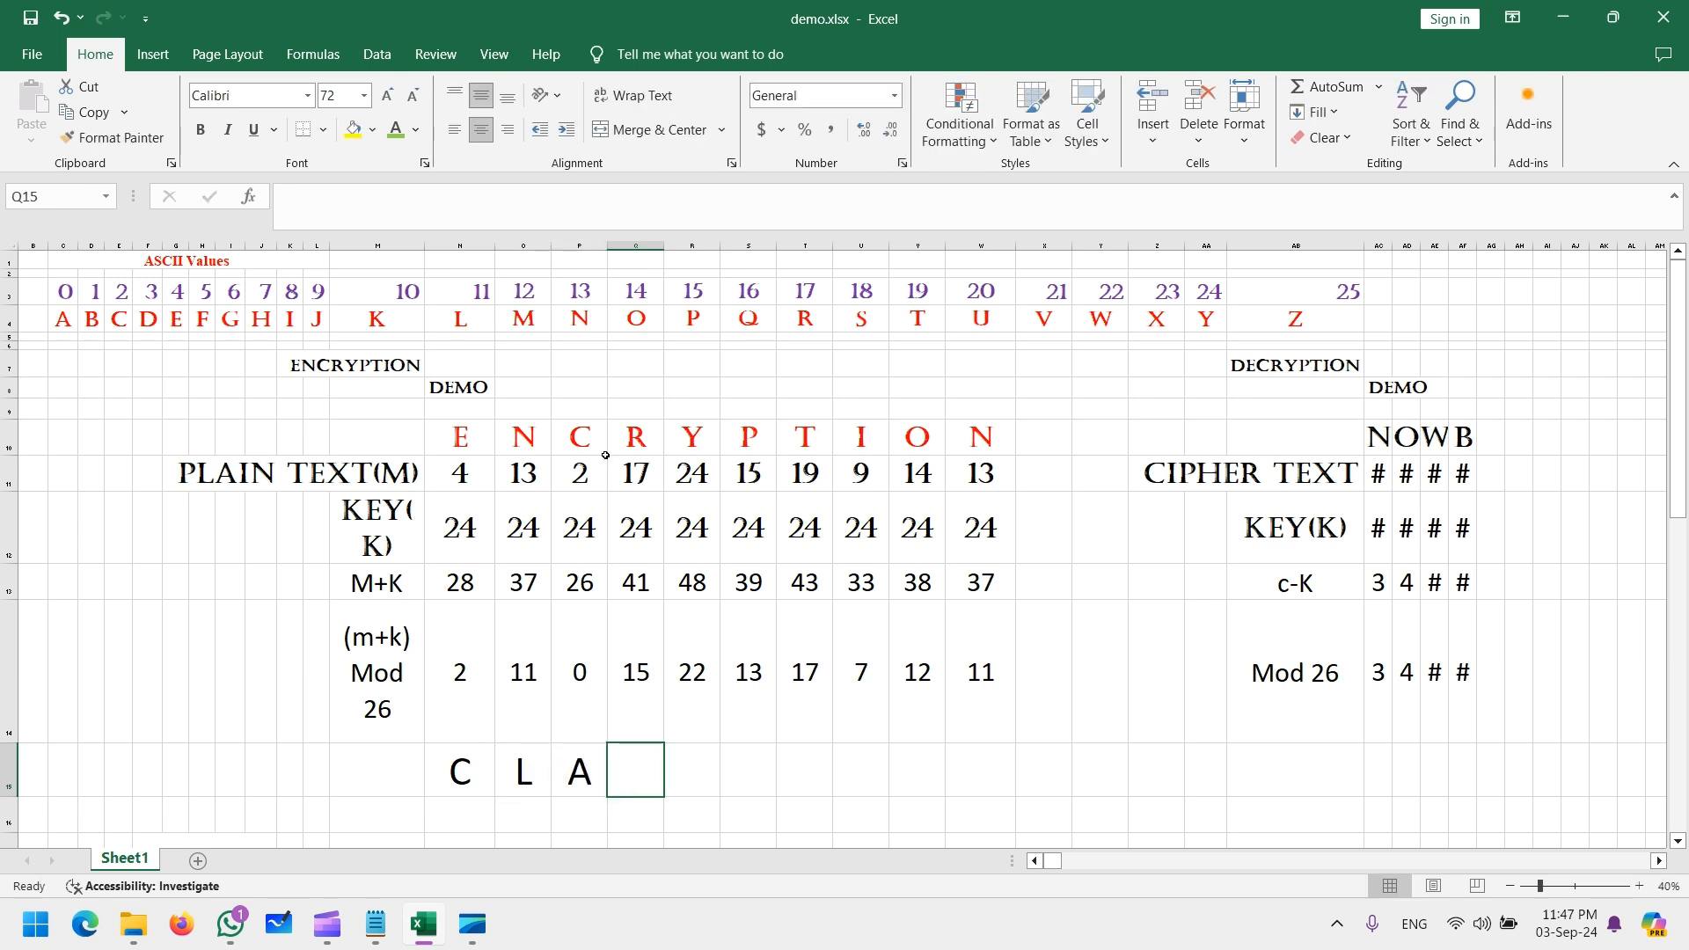
text(P)
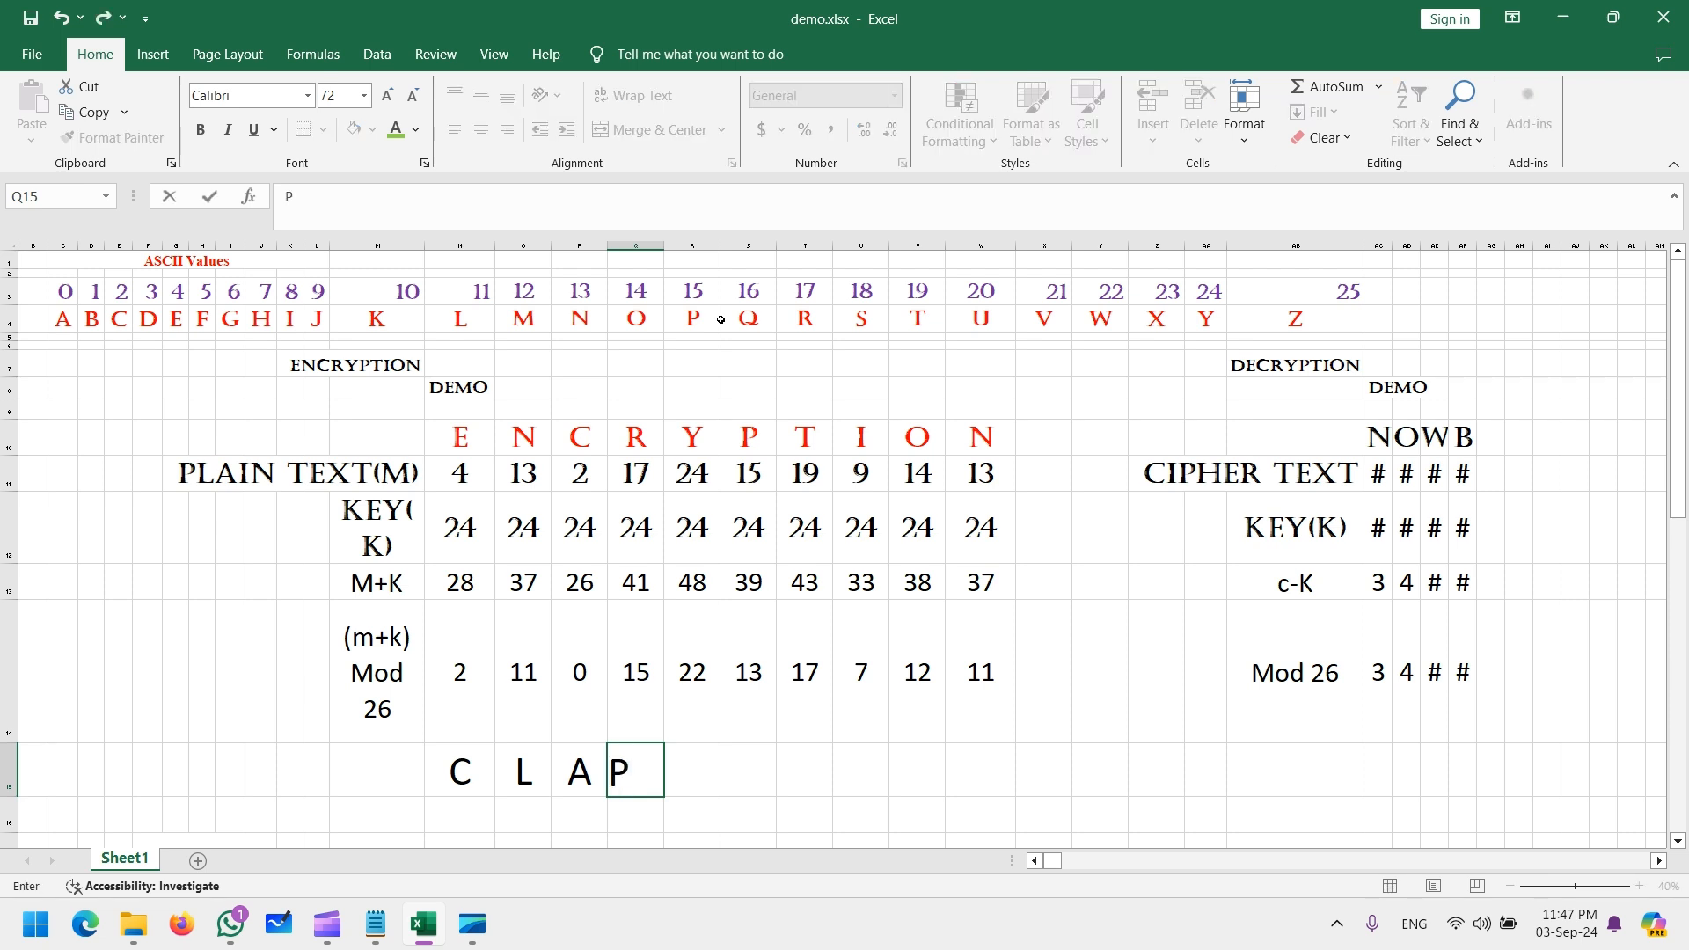
click(695, 774)
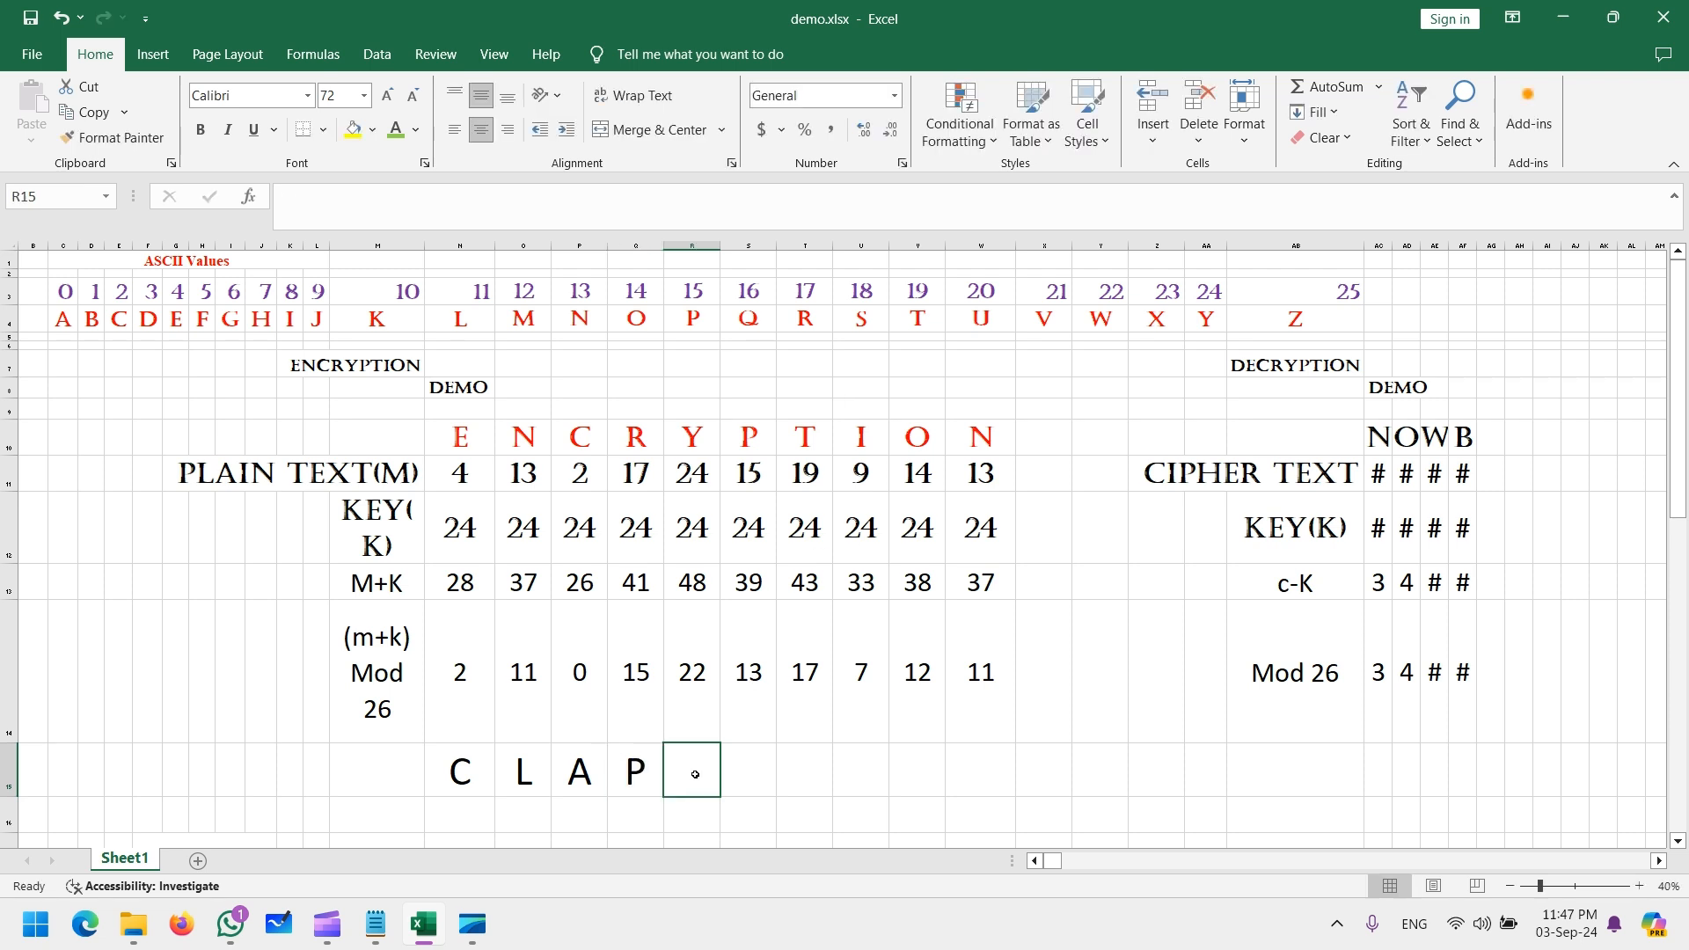
text(W)
Enter the remaining cipher letters N, R, H, M and N in S15 through W15
click(767, 773)
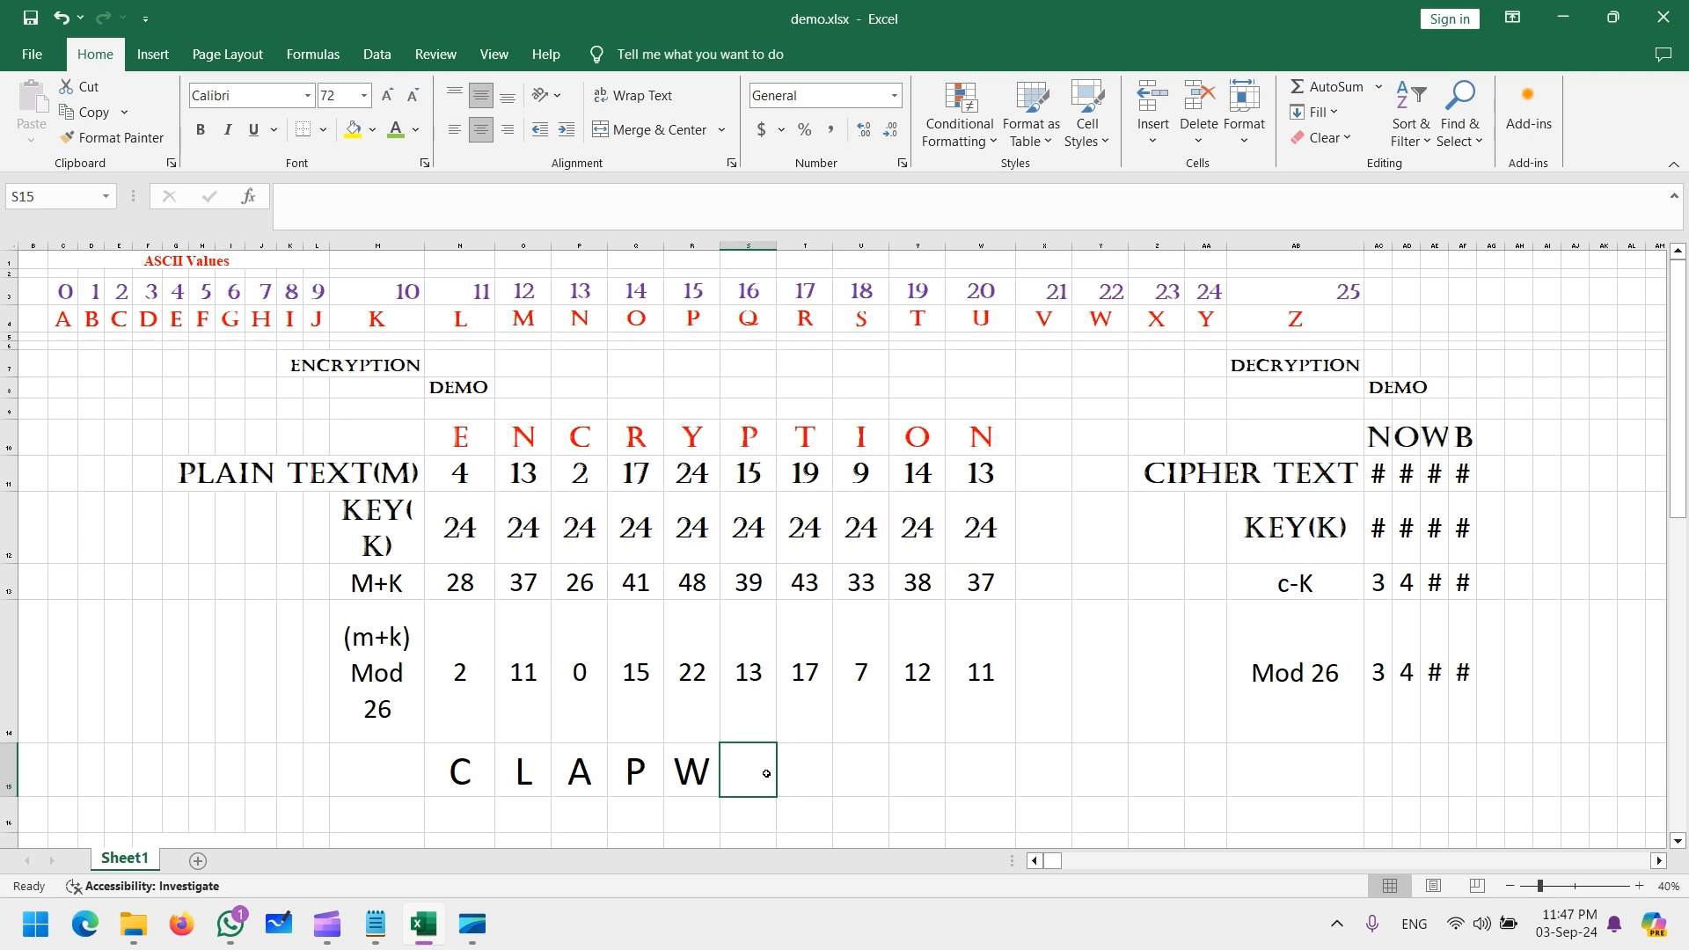
text(N)
click(806, 773)
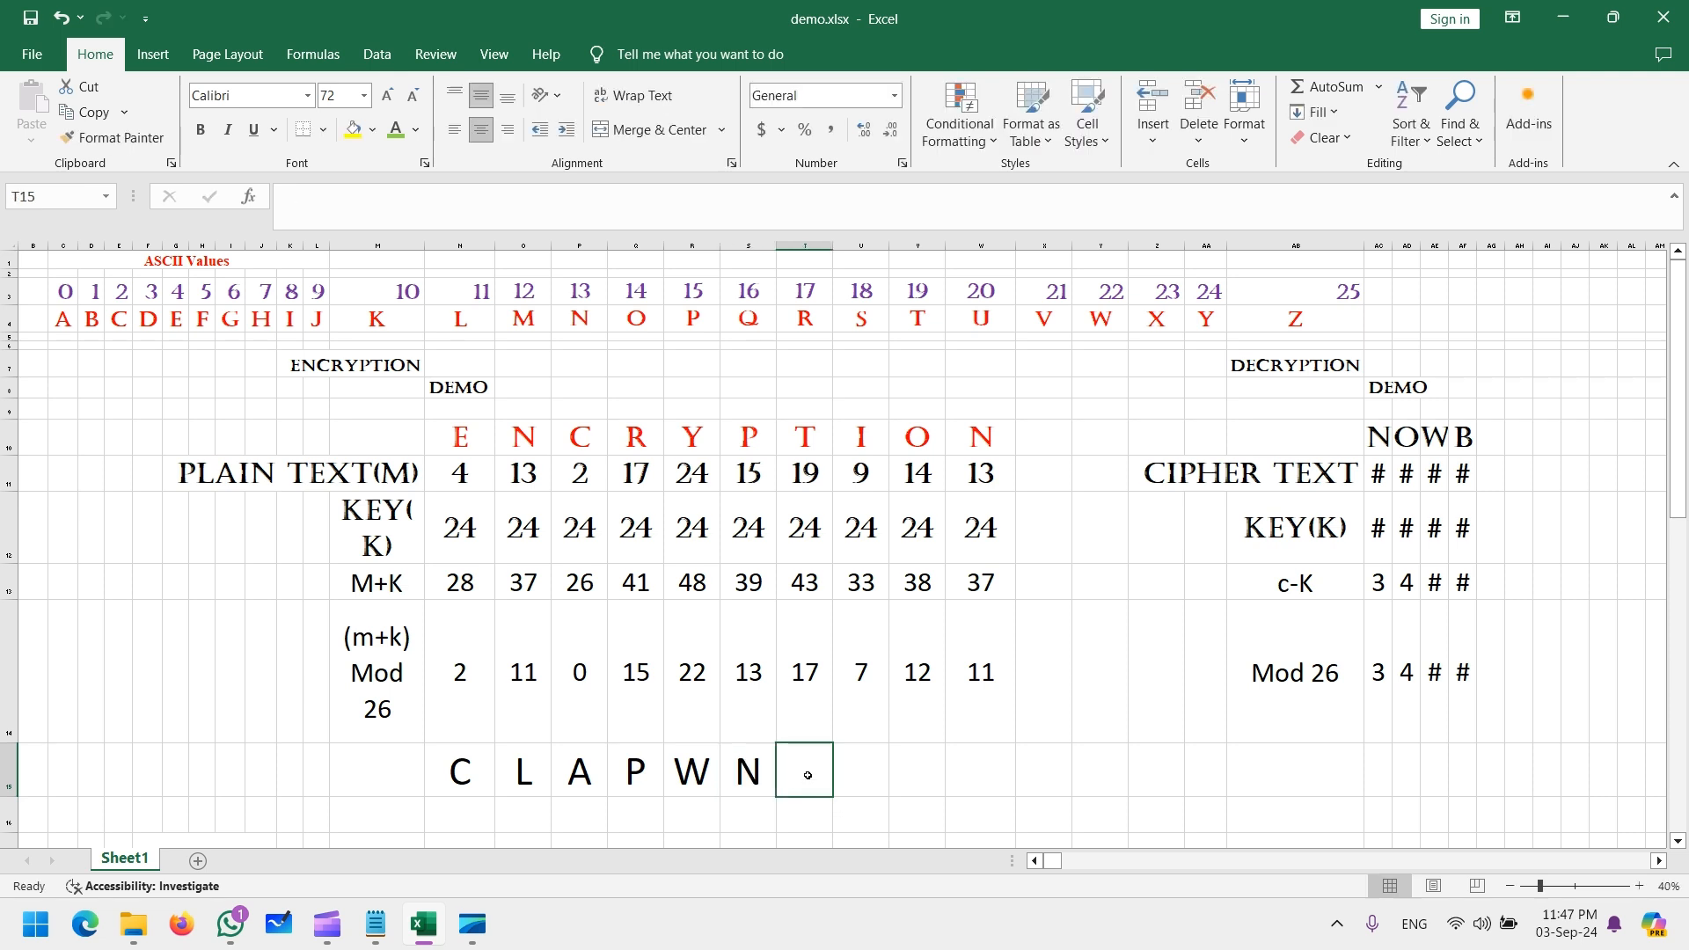
text(R)
click(867, 776)
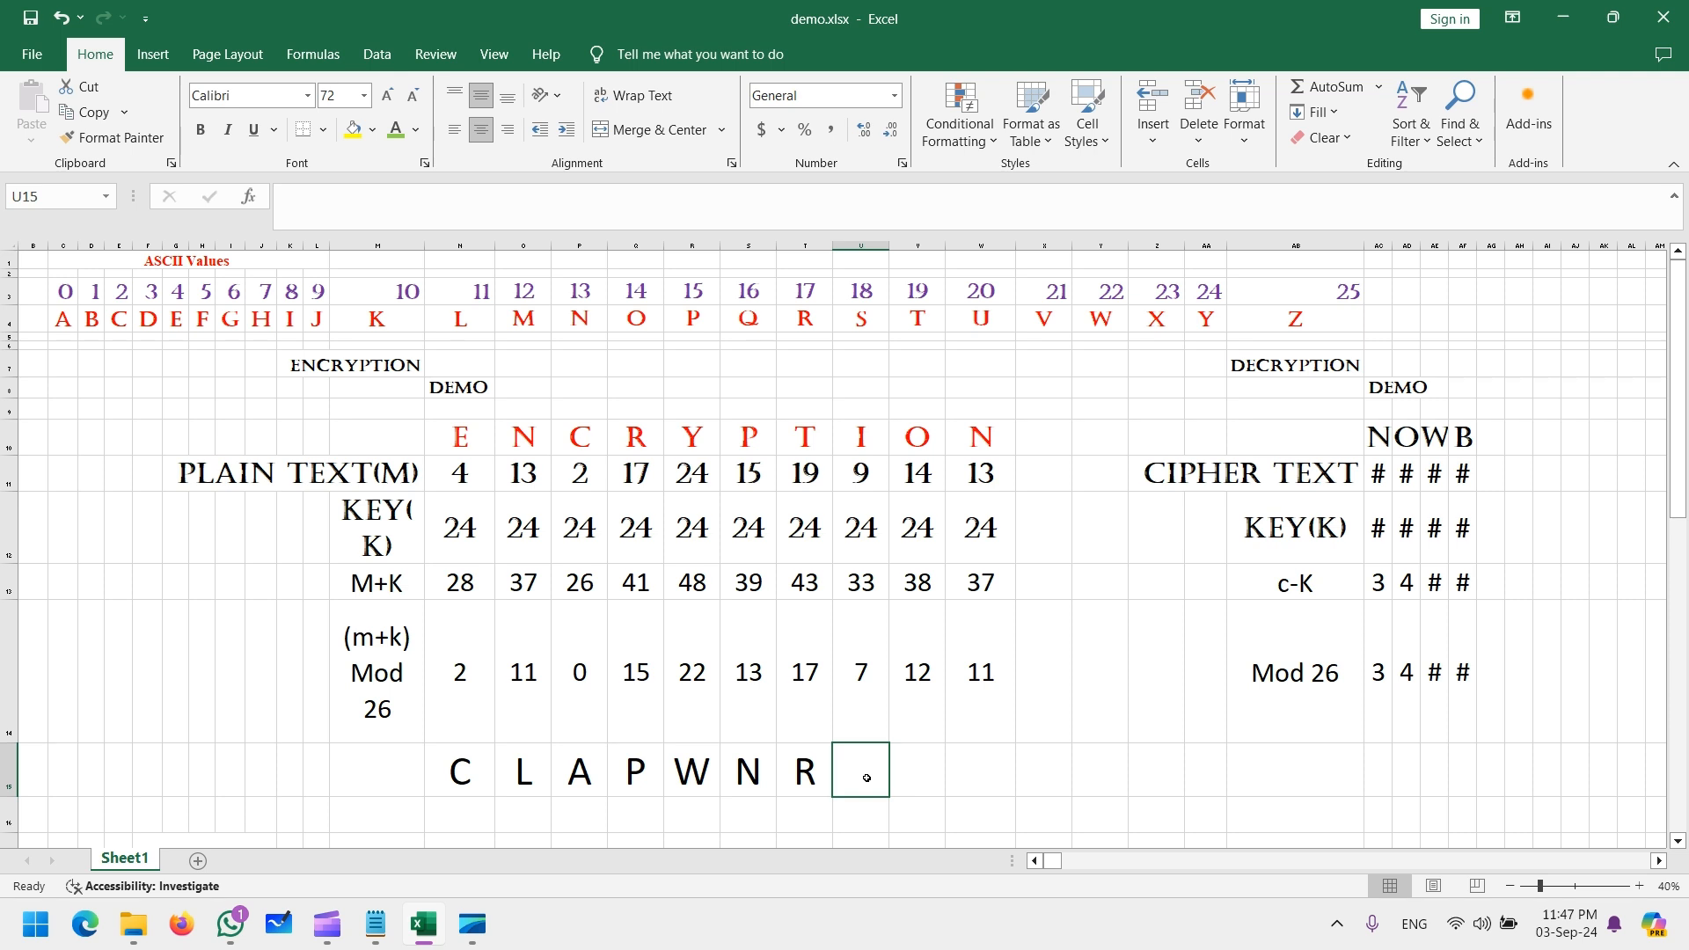
text(H)
click(939, 766)
text(M)
click(966, 769)
text(N)
click(1073, 720)
Copy the cipher letters CLAPWNRHMN from N15:W15 over the Cipher row of the decryption section, starting at N18
scroll(1073, 722, down, 1)
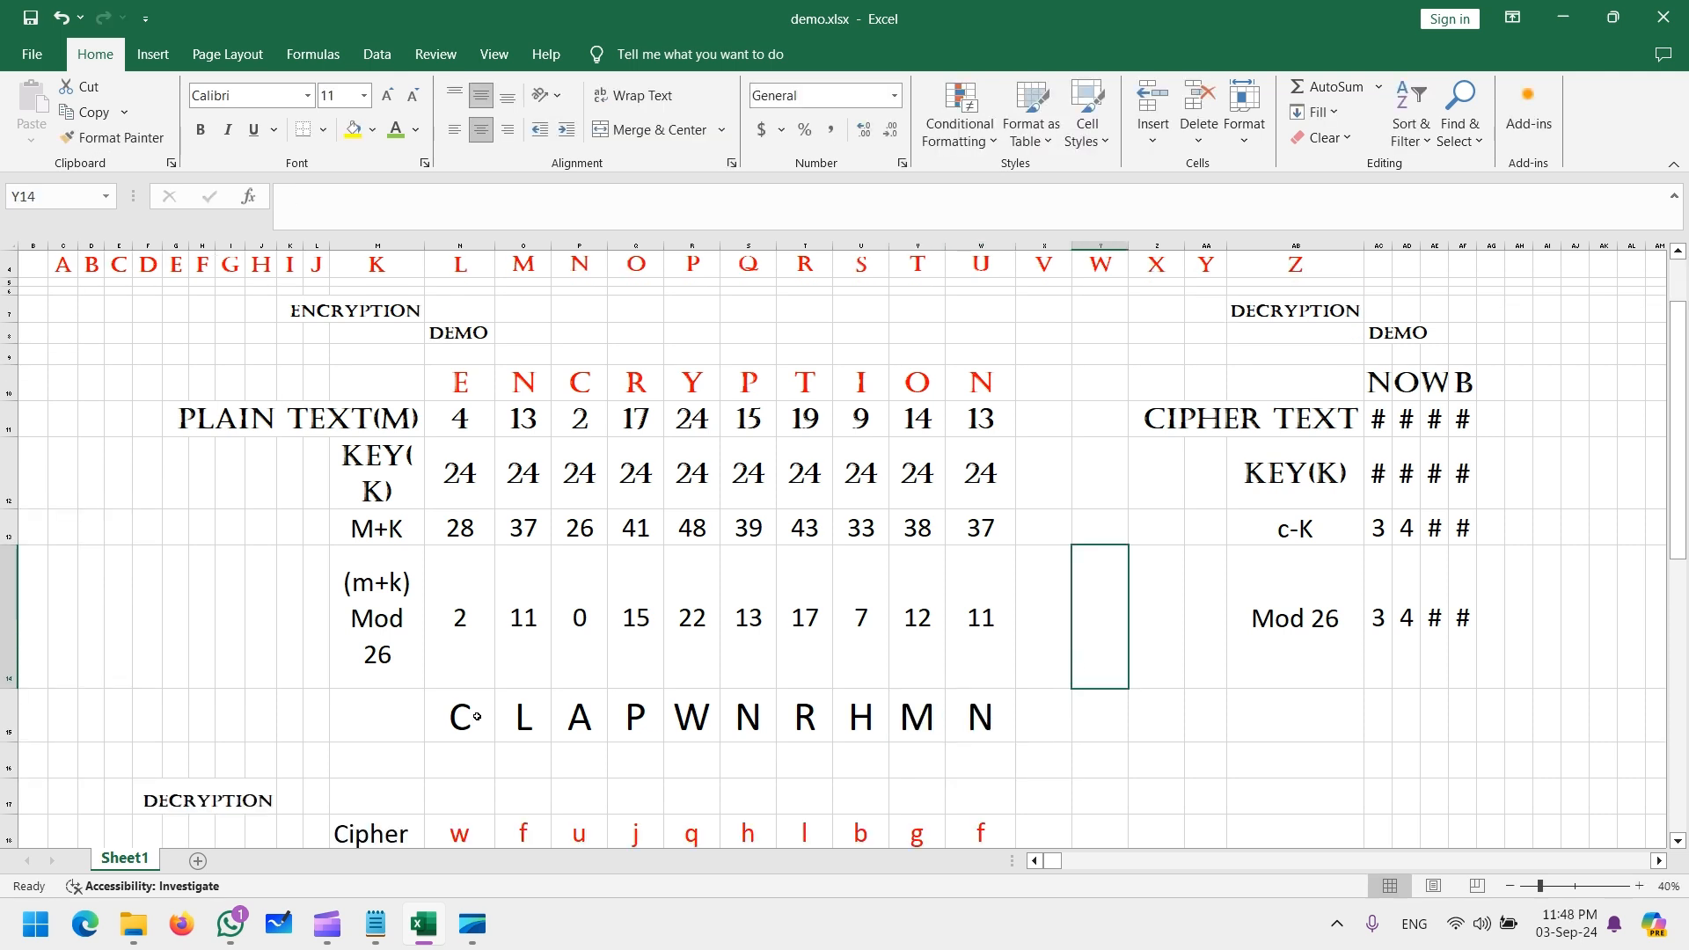
drag(477, 714, 977, 714)
key(ctrl+c)
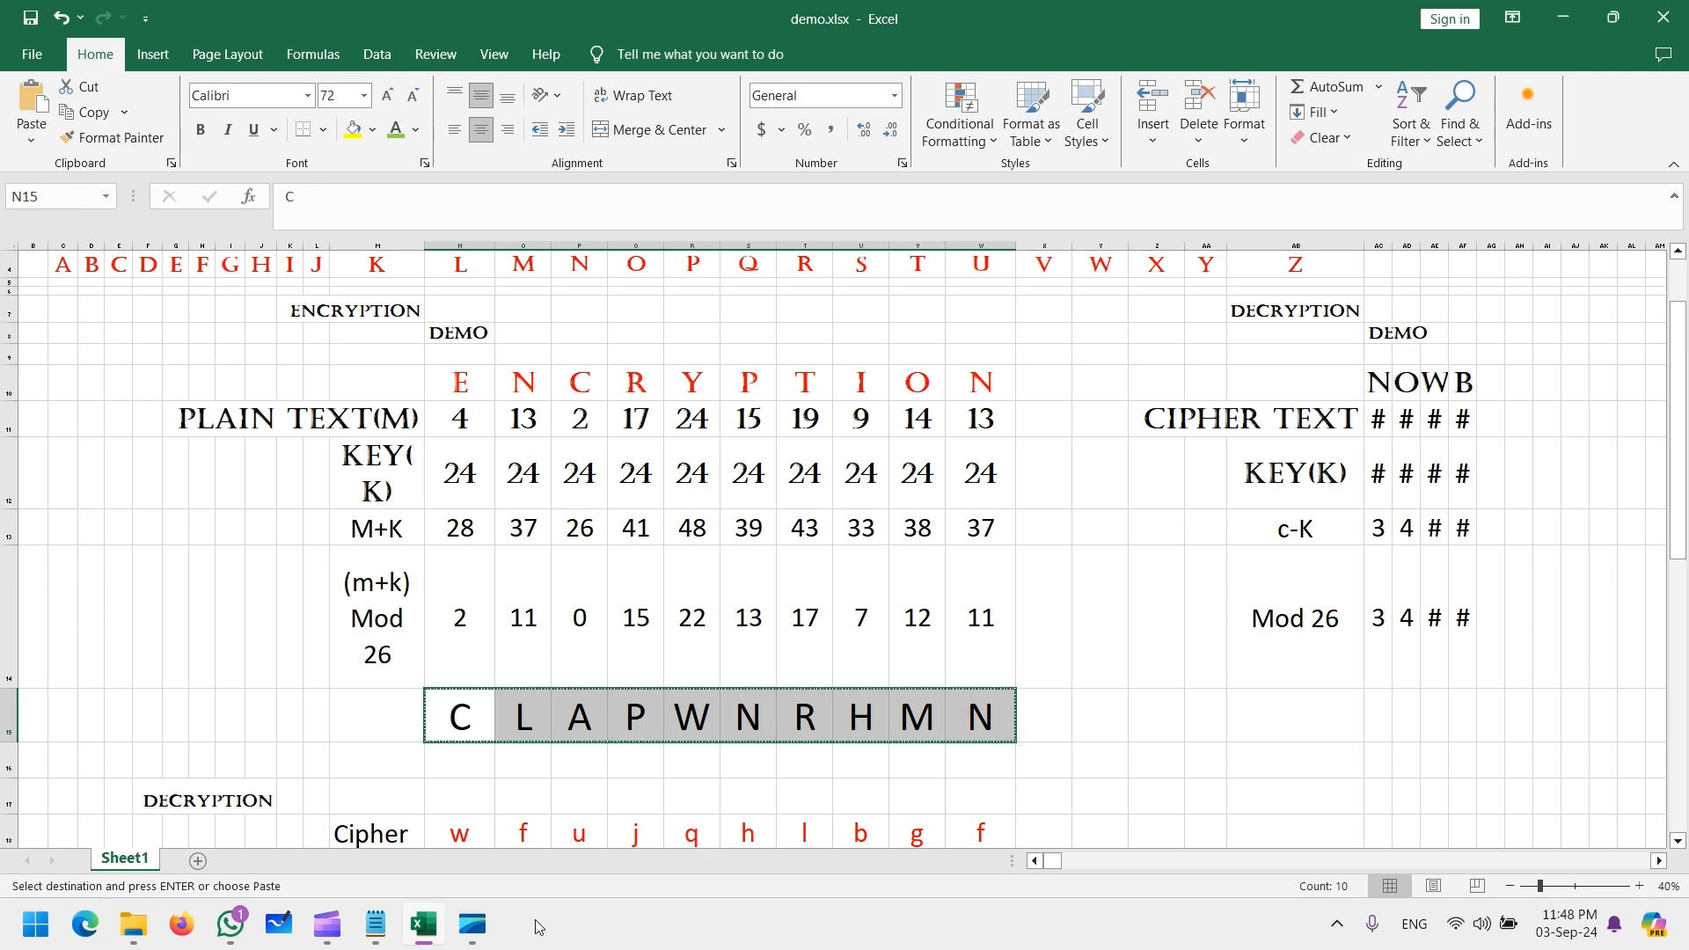
scroll(479, 835, down, 1)
click(457, 755)
click(456, 787)
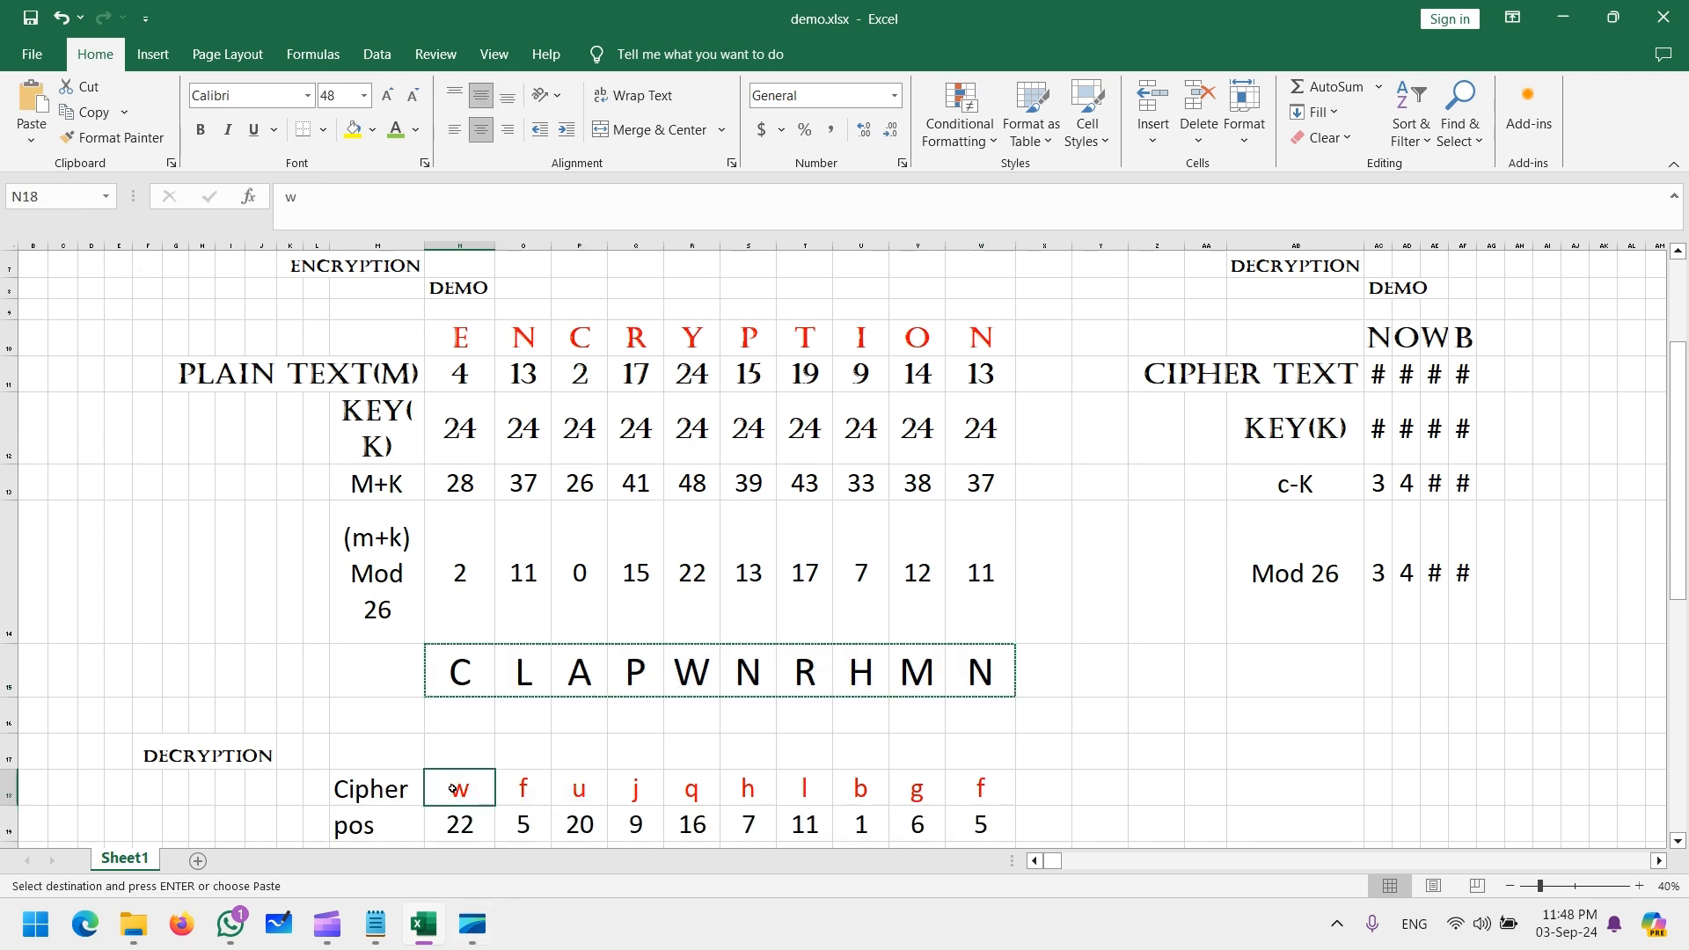
key(ctrl+v)
Try to paste the (m+k) mod 26 row with its formulas into the pos row at N19
drag(460, 570, 980, 555)
key(ctrl+c)
scroll(620, 731, down, 2)
click(459, 628)
key(ctrl+v)
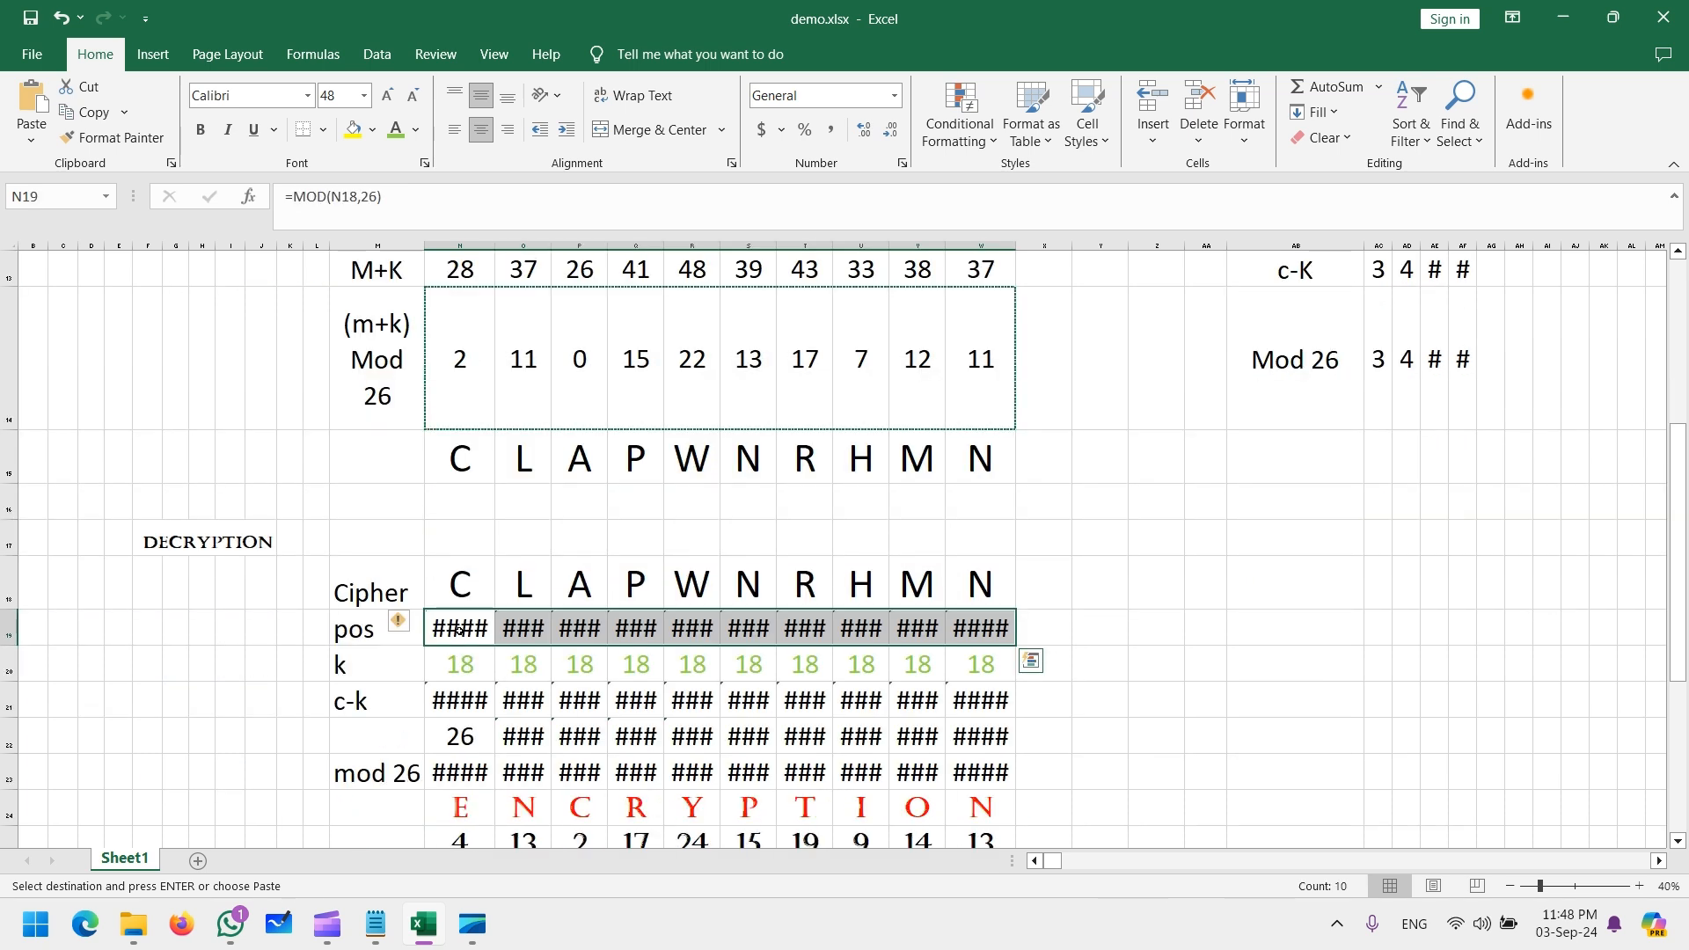
key(ctrl+z)
Paste the (m+k) mod 26 results from N14:W14 as values only into the pos row at N19
scroll(447, 457, up, 1)
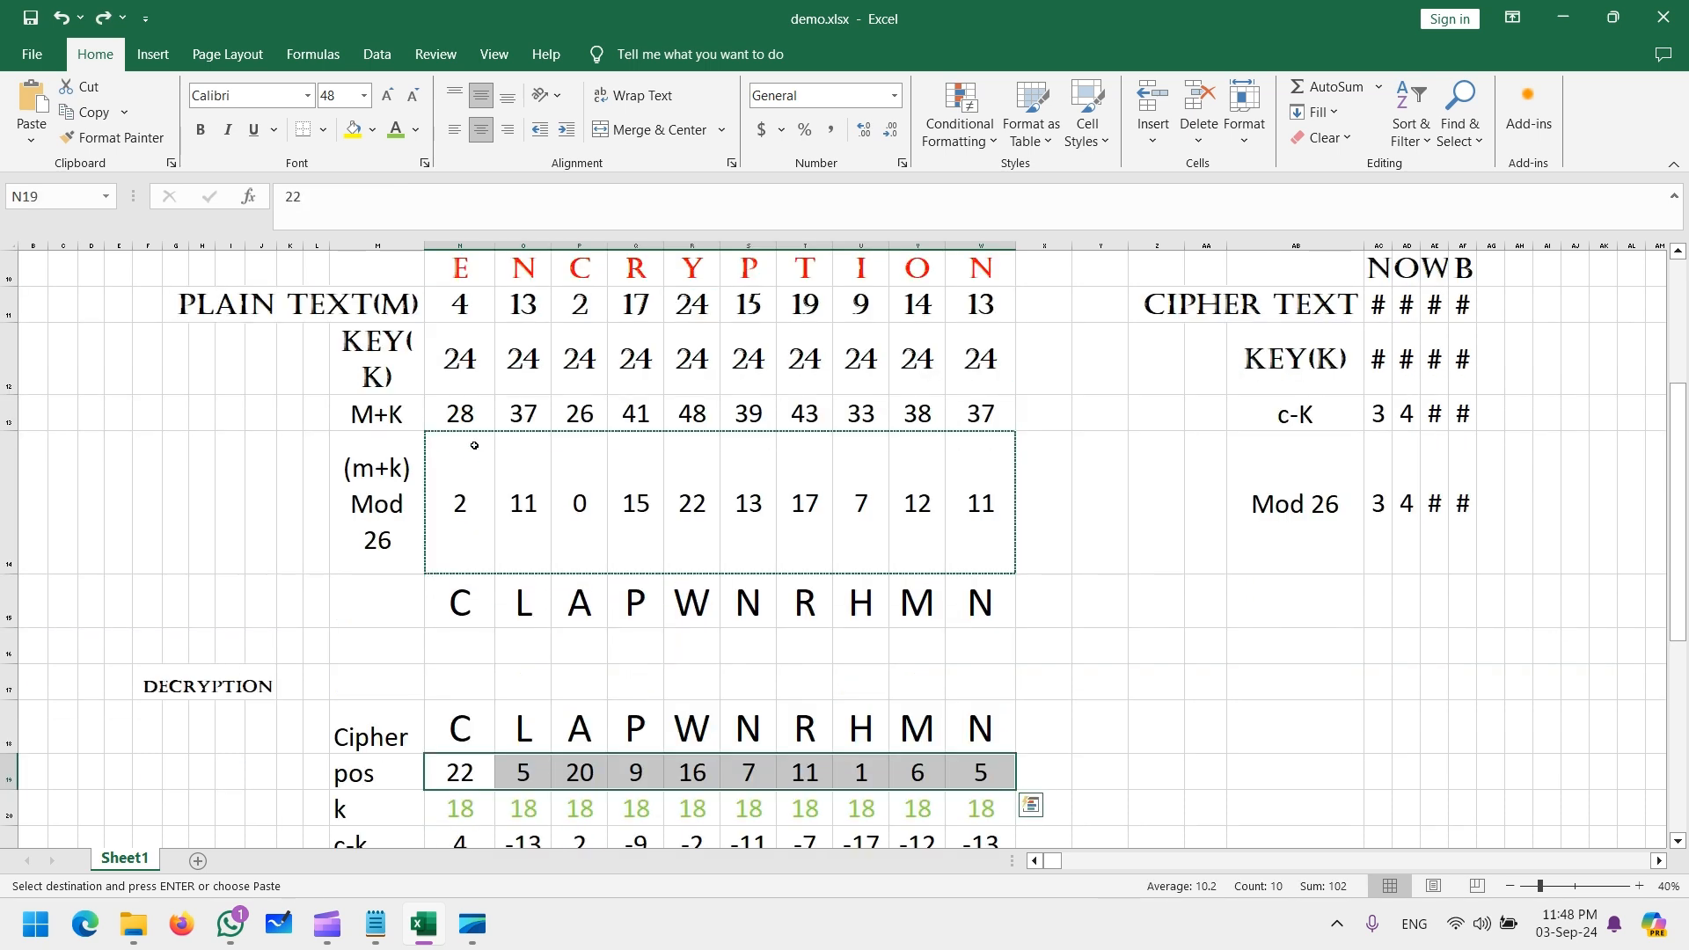
drag(472, 495, 989, 494)
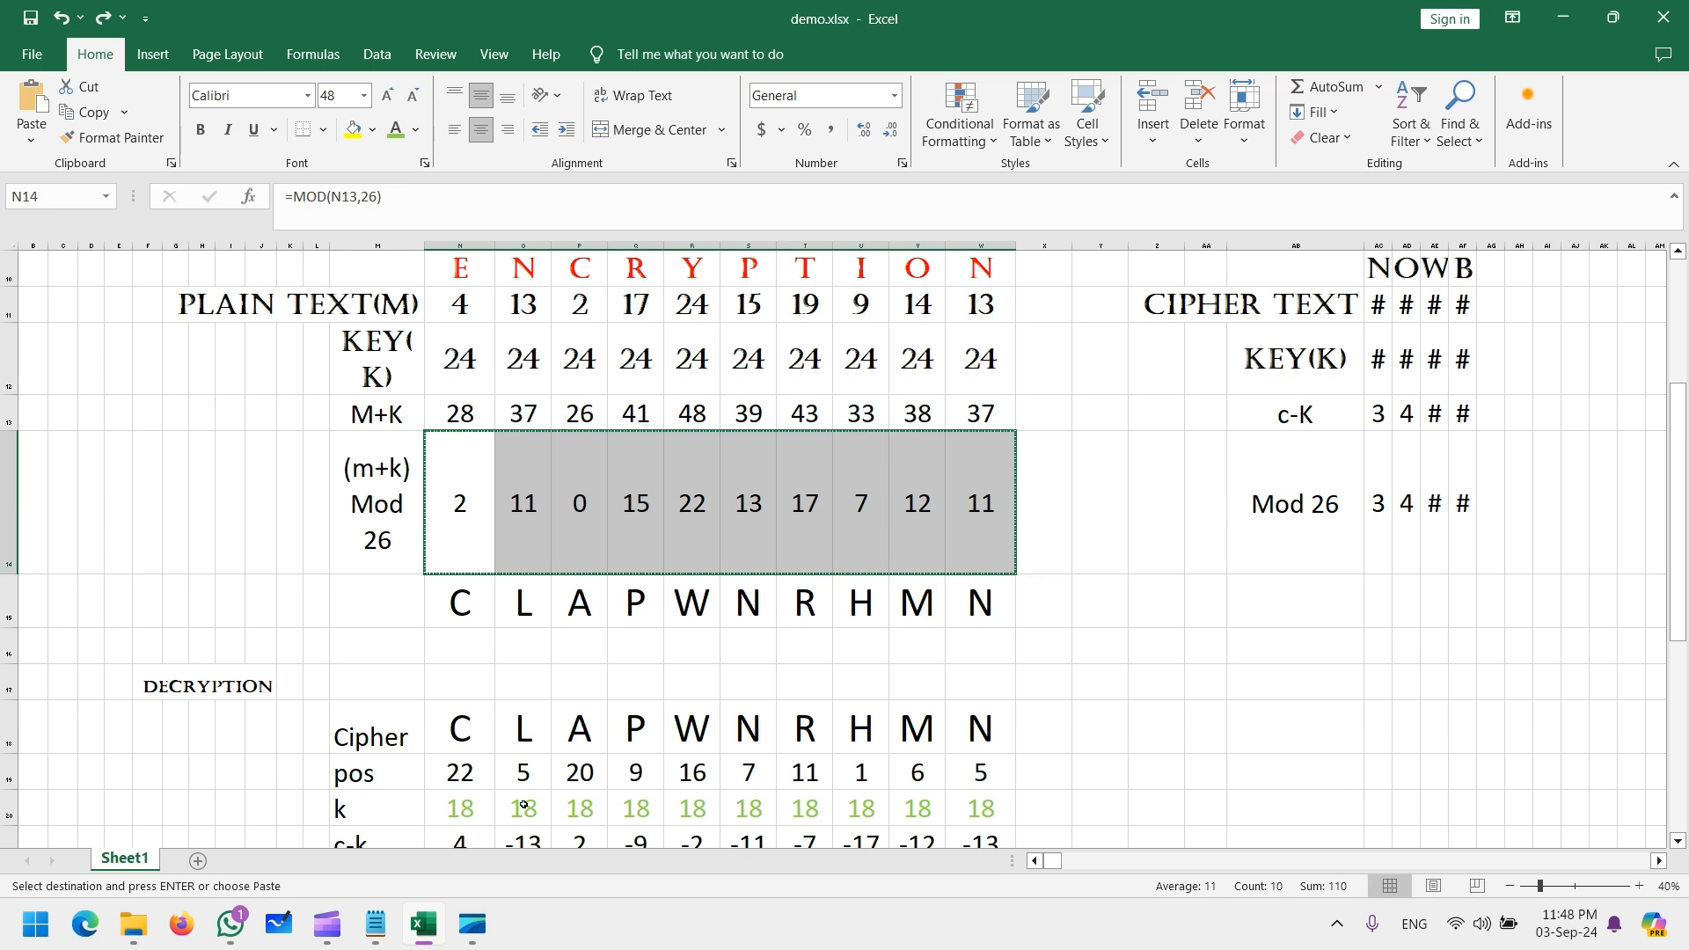
scroll(455, 704, down, 1)
click(459, 628)
right_click(463, 632)
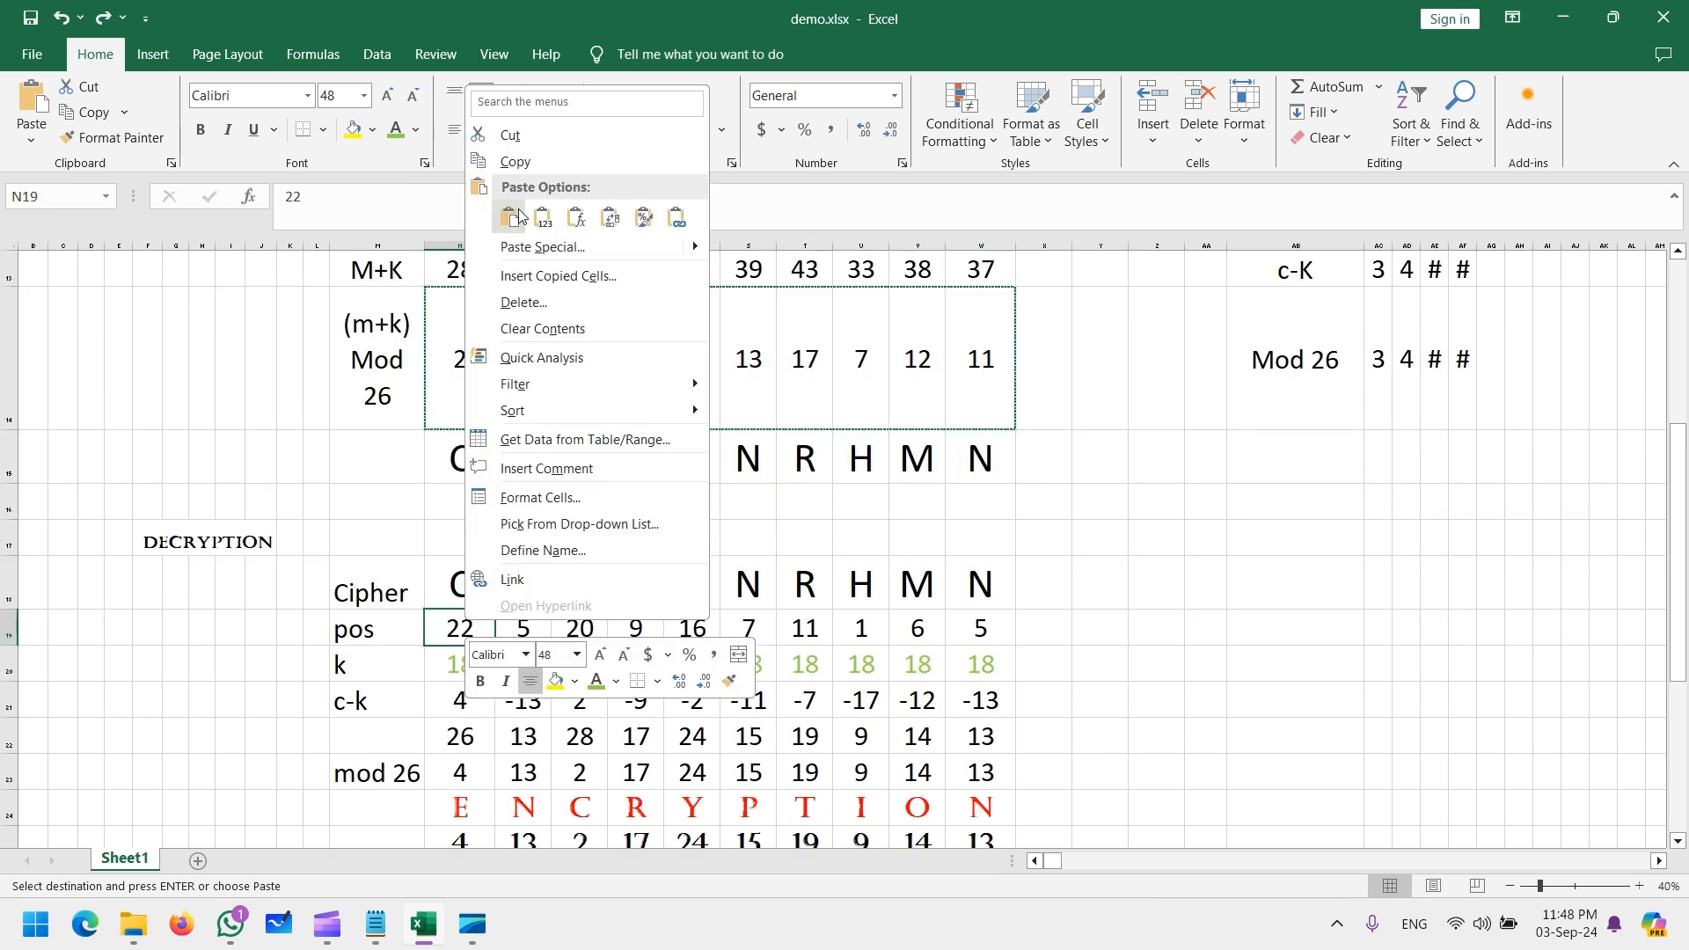
click(543, 218)
scroll(589, 744, up, 2)
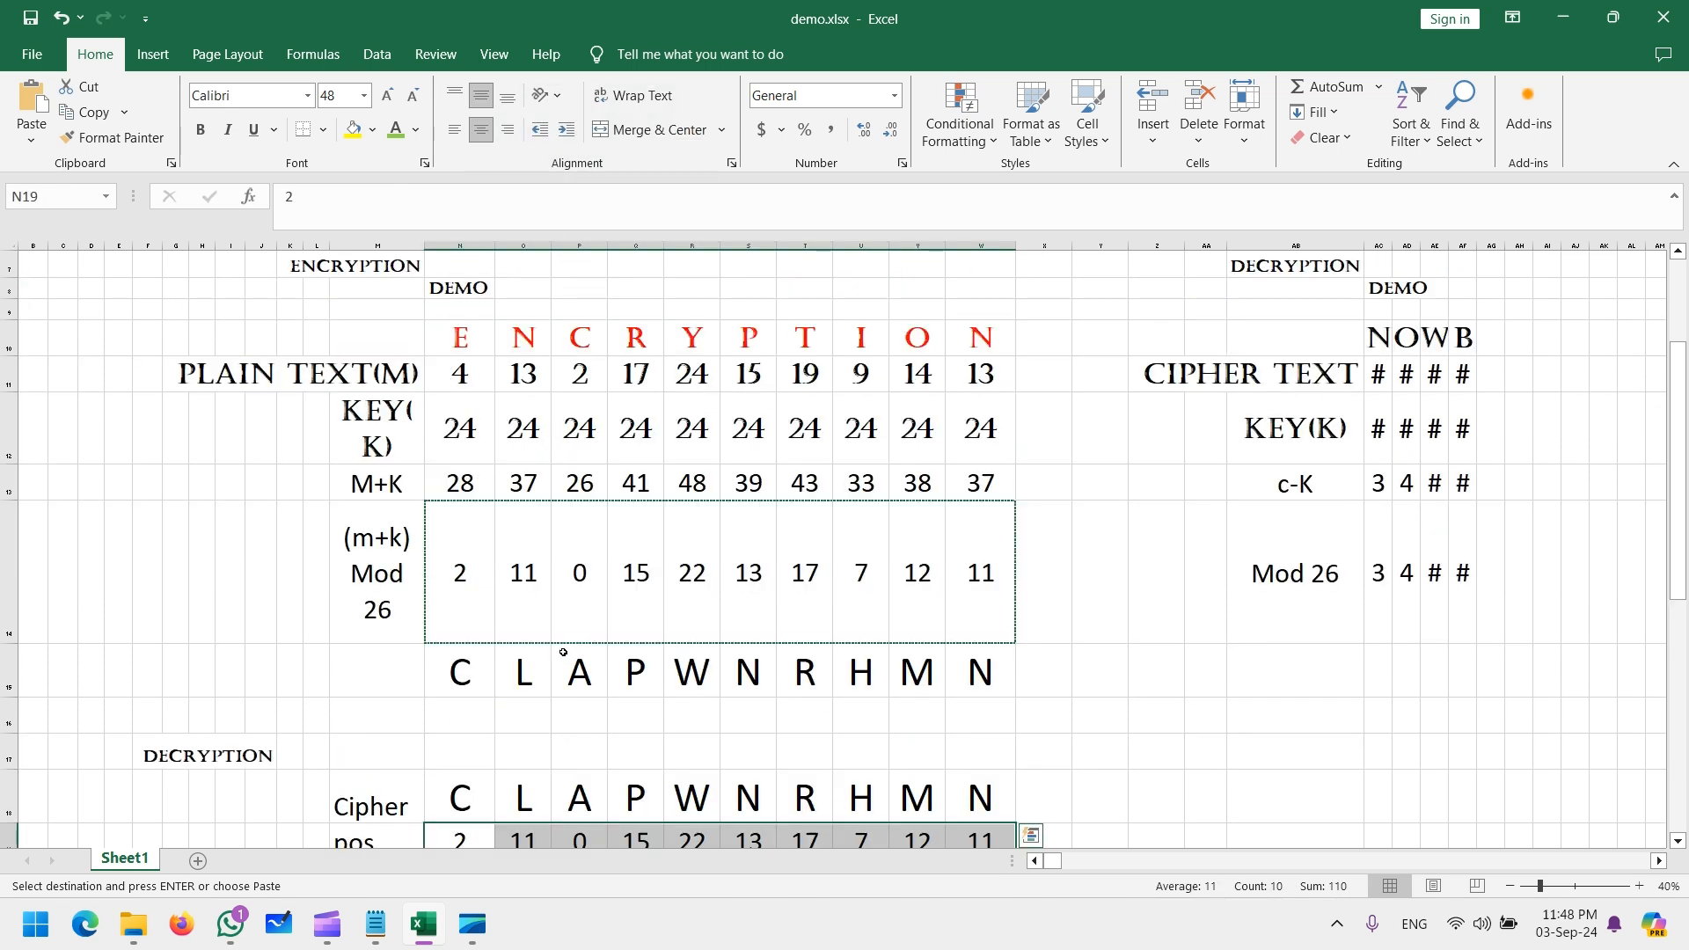
Set the decryption key in N20 to 24 and fill it across the k row through W20
scroll(488, 774, down, 2)
click(464, 676)
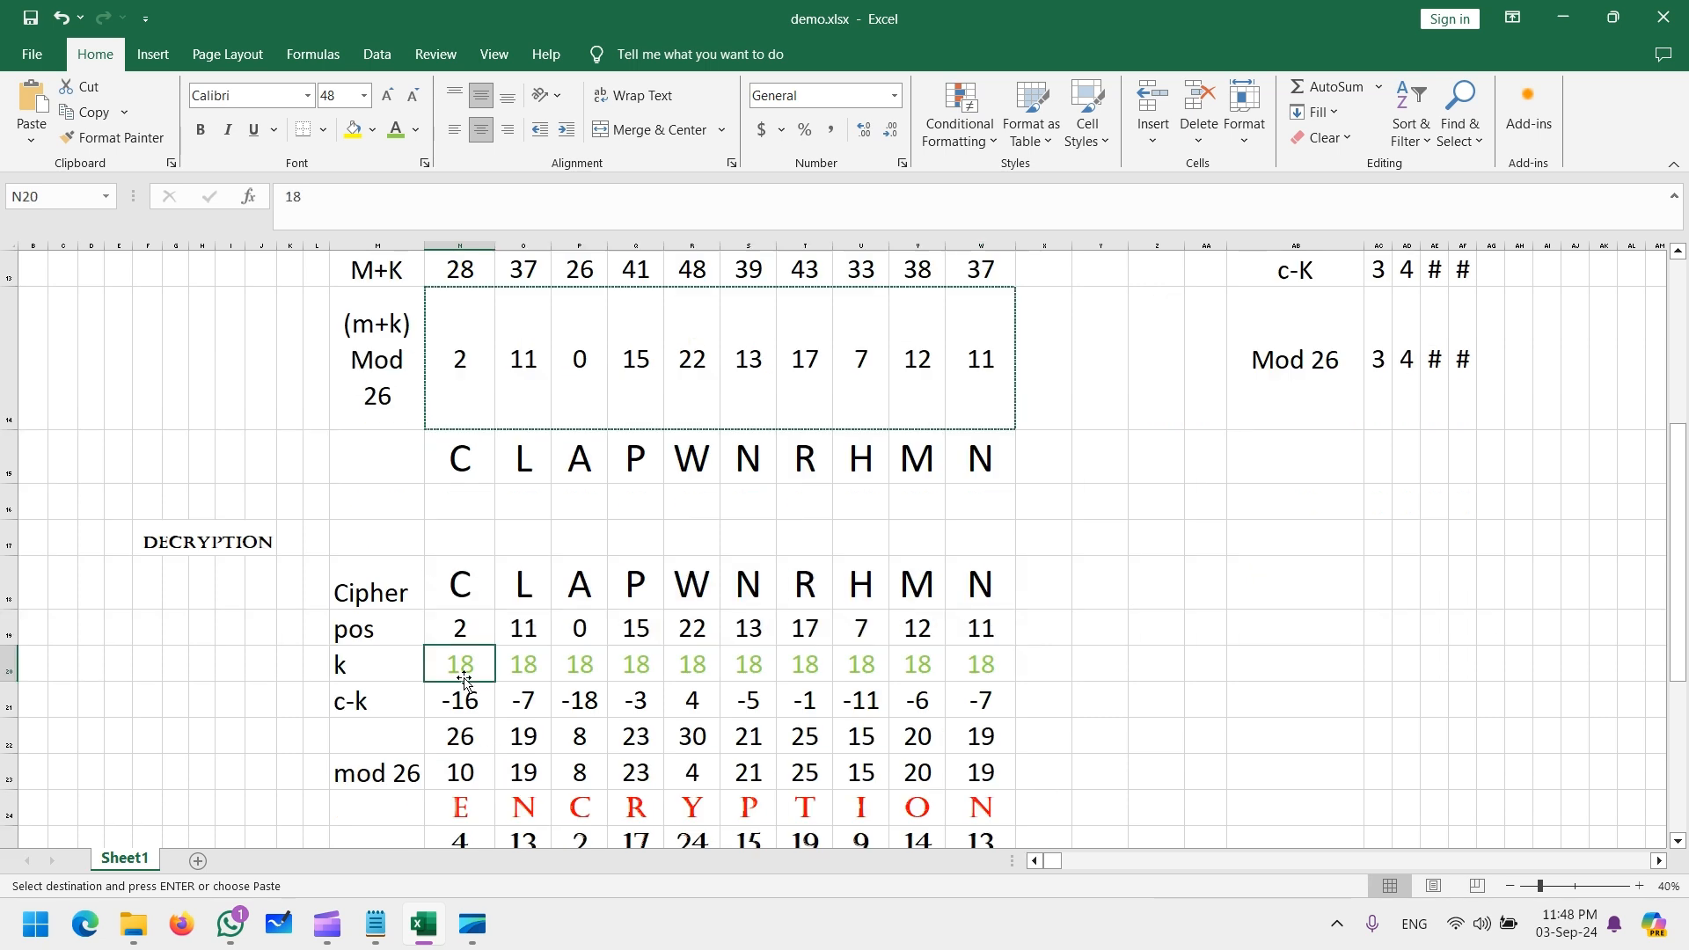
text(24)
key(Return)
click(471, 676)
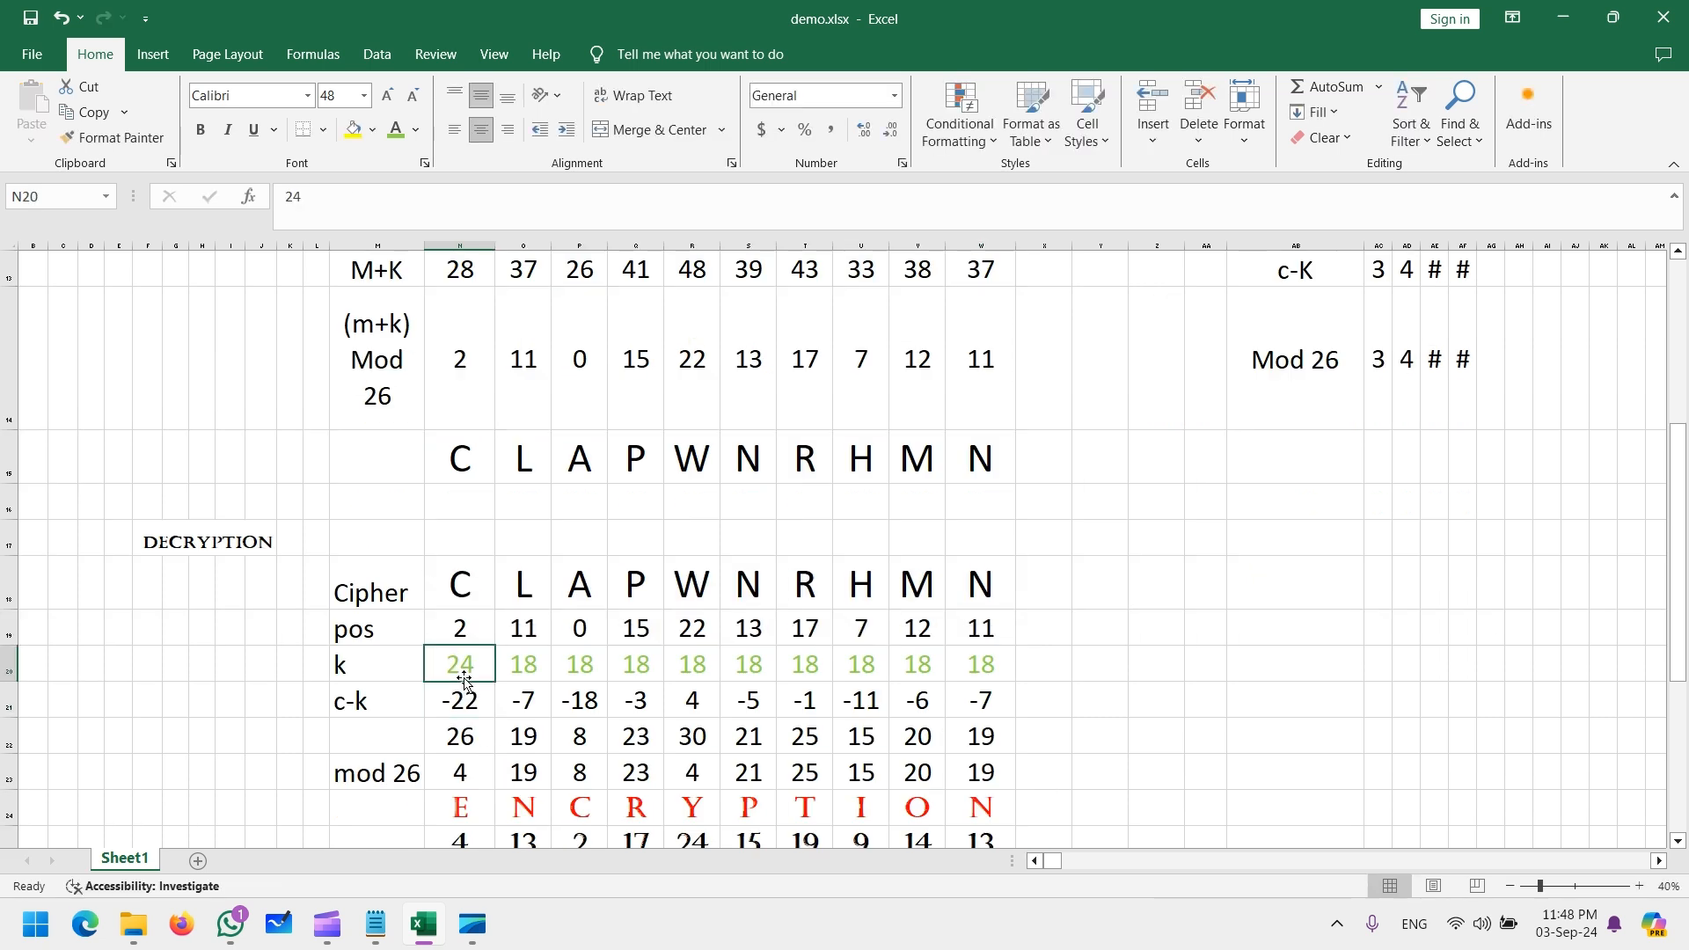
drag(493, 681, 1021, 687)
Copy the 26+(c-k) formula from O22 into N22 and fill it across through W22
scroll(669, 744, down, 1)
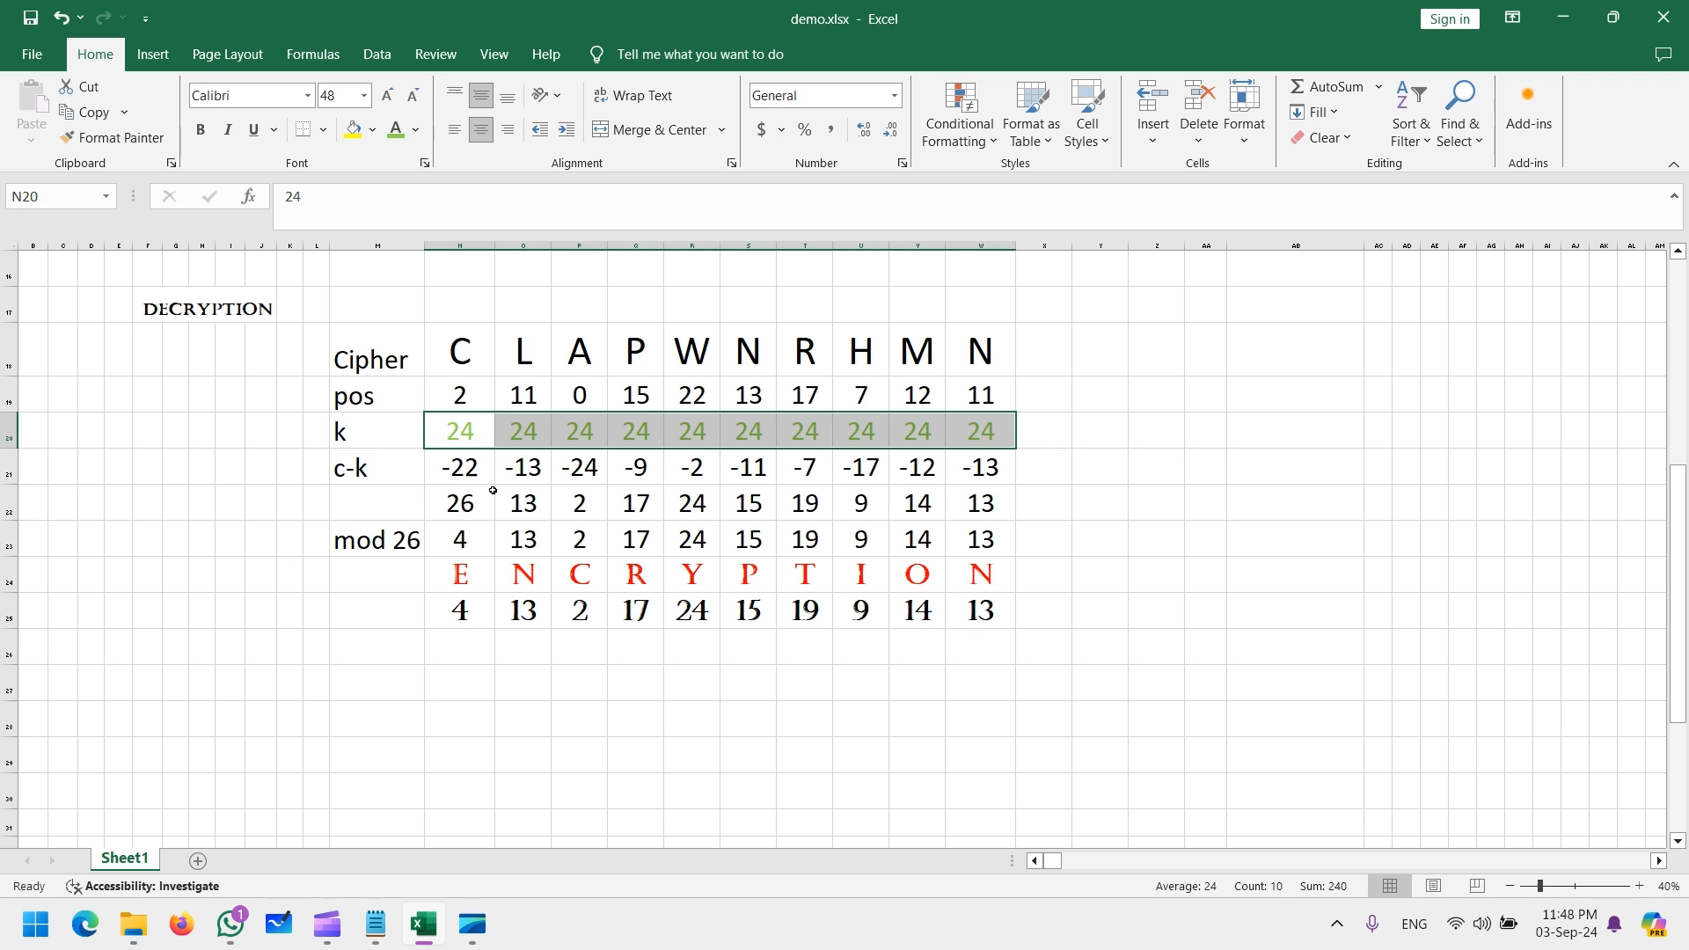
click(468, 506)
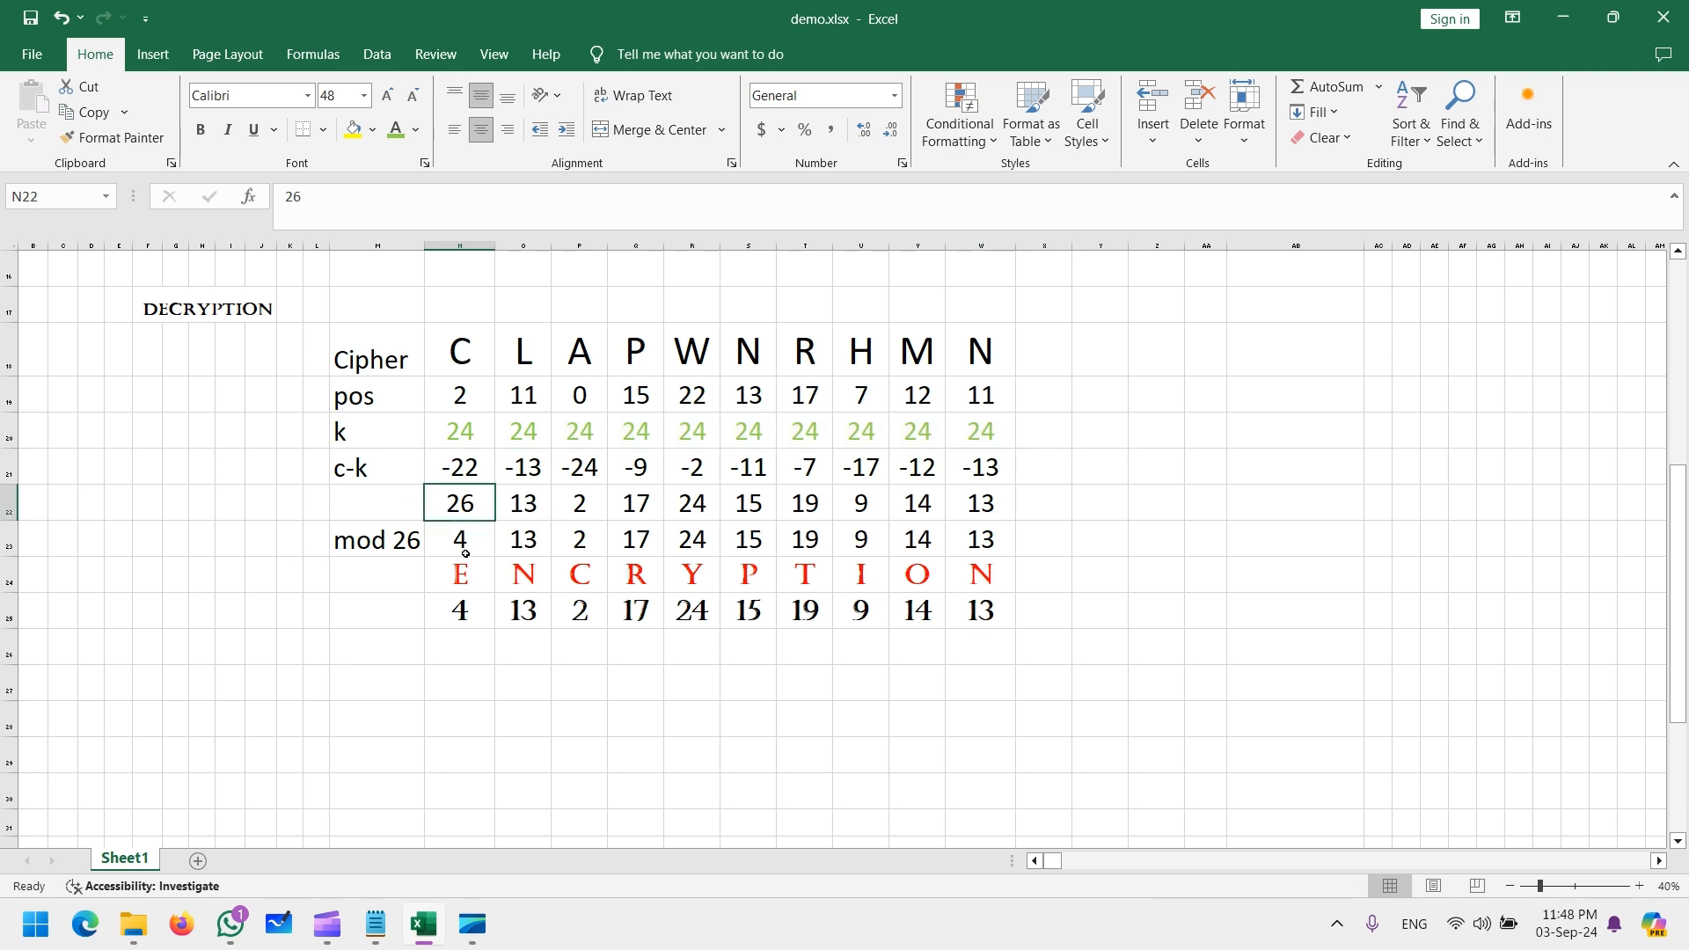
click(516, 508)
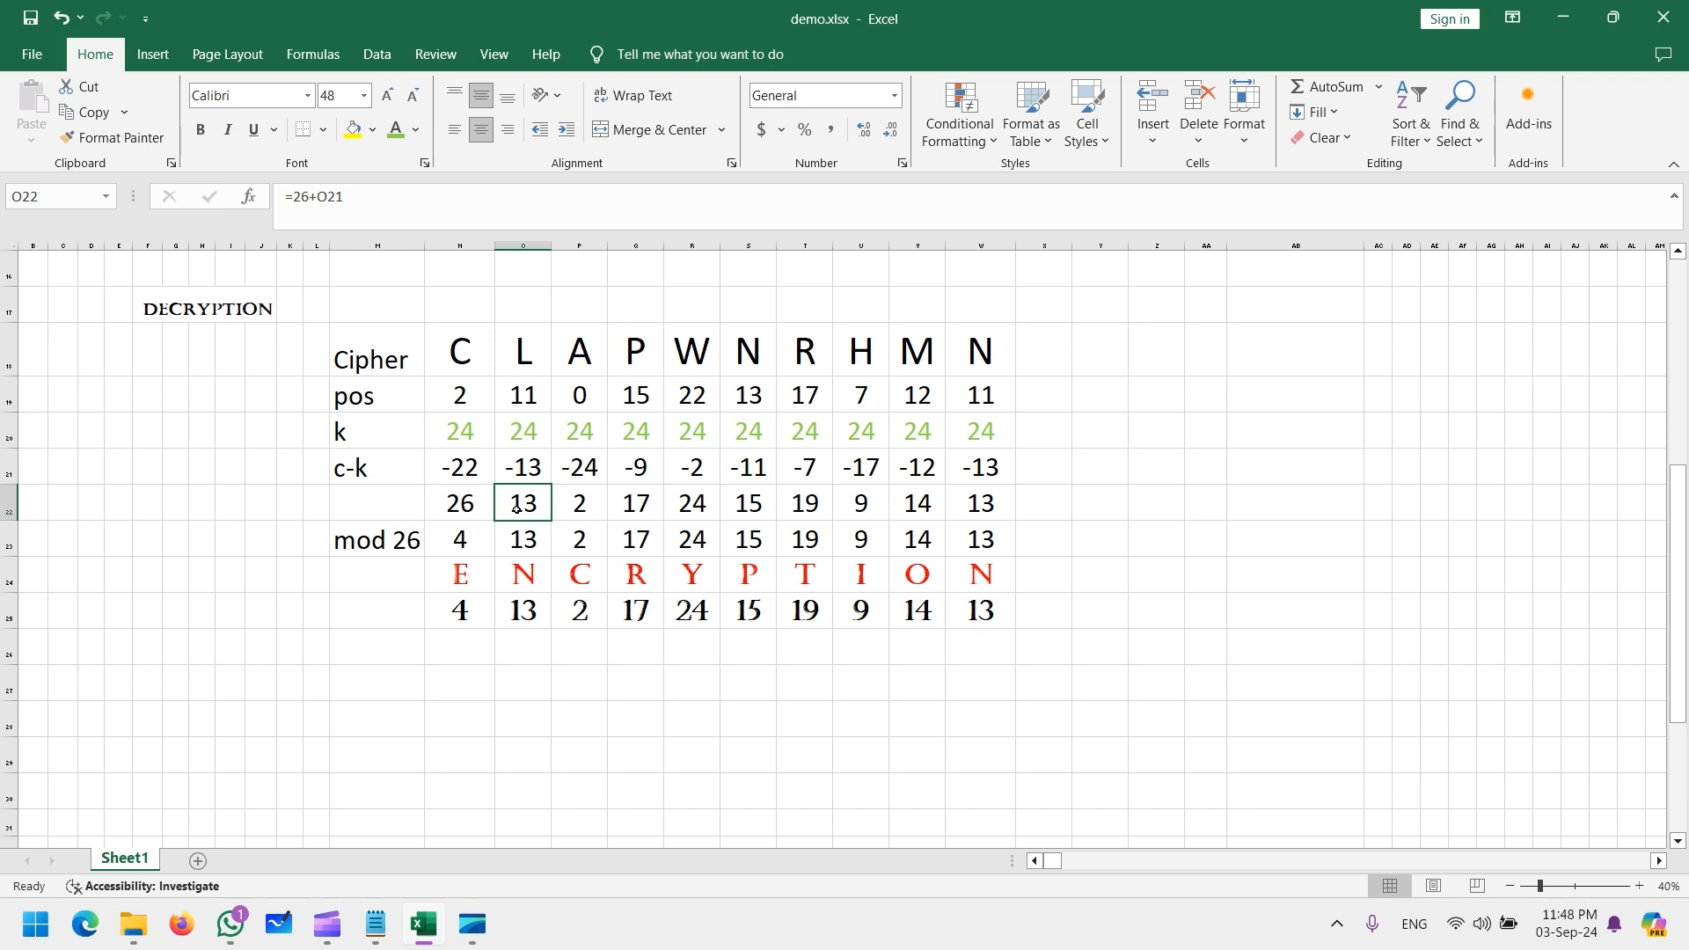
key(ctrl+c)
click(481, 514)
key(ctrl+v)
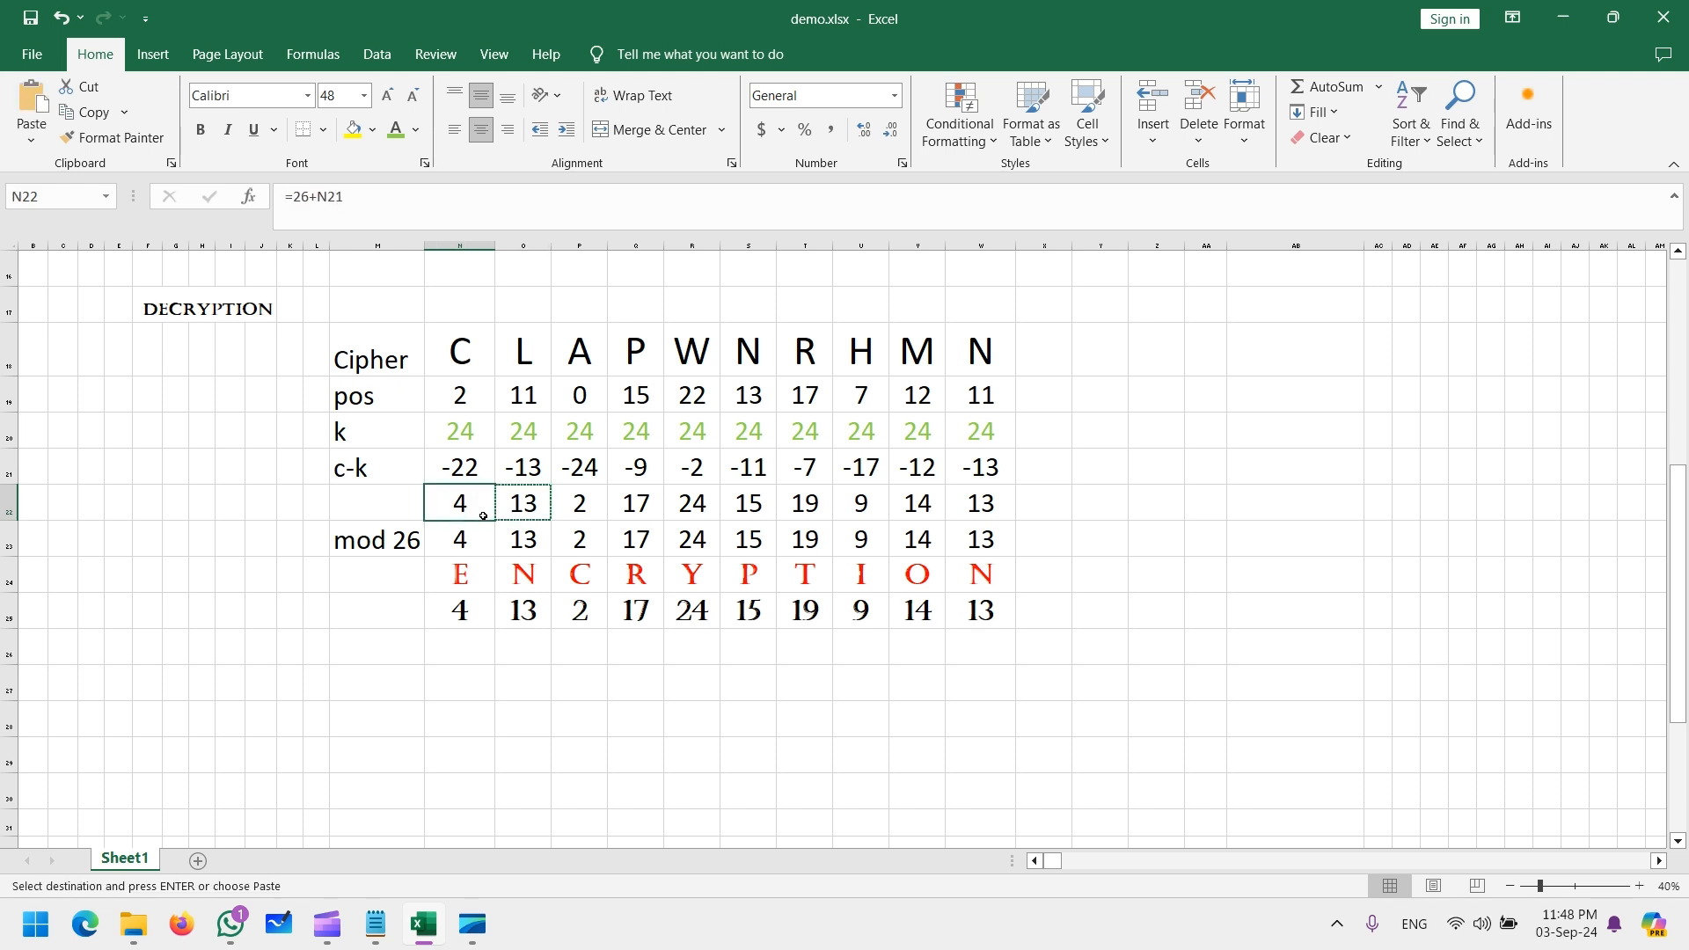
drag(494, 519, 998, 530)
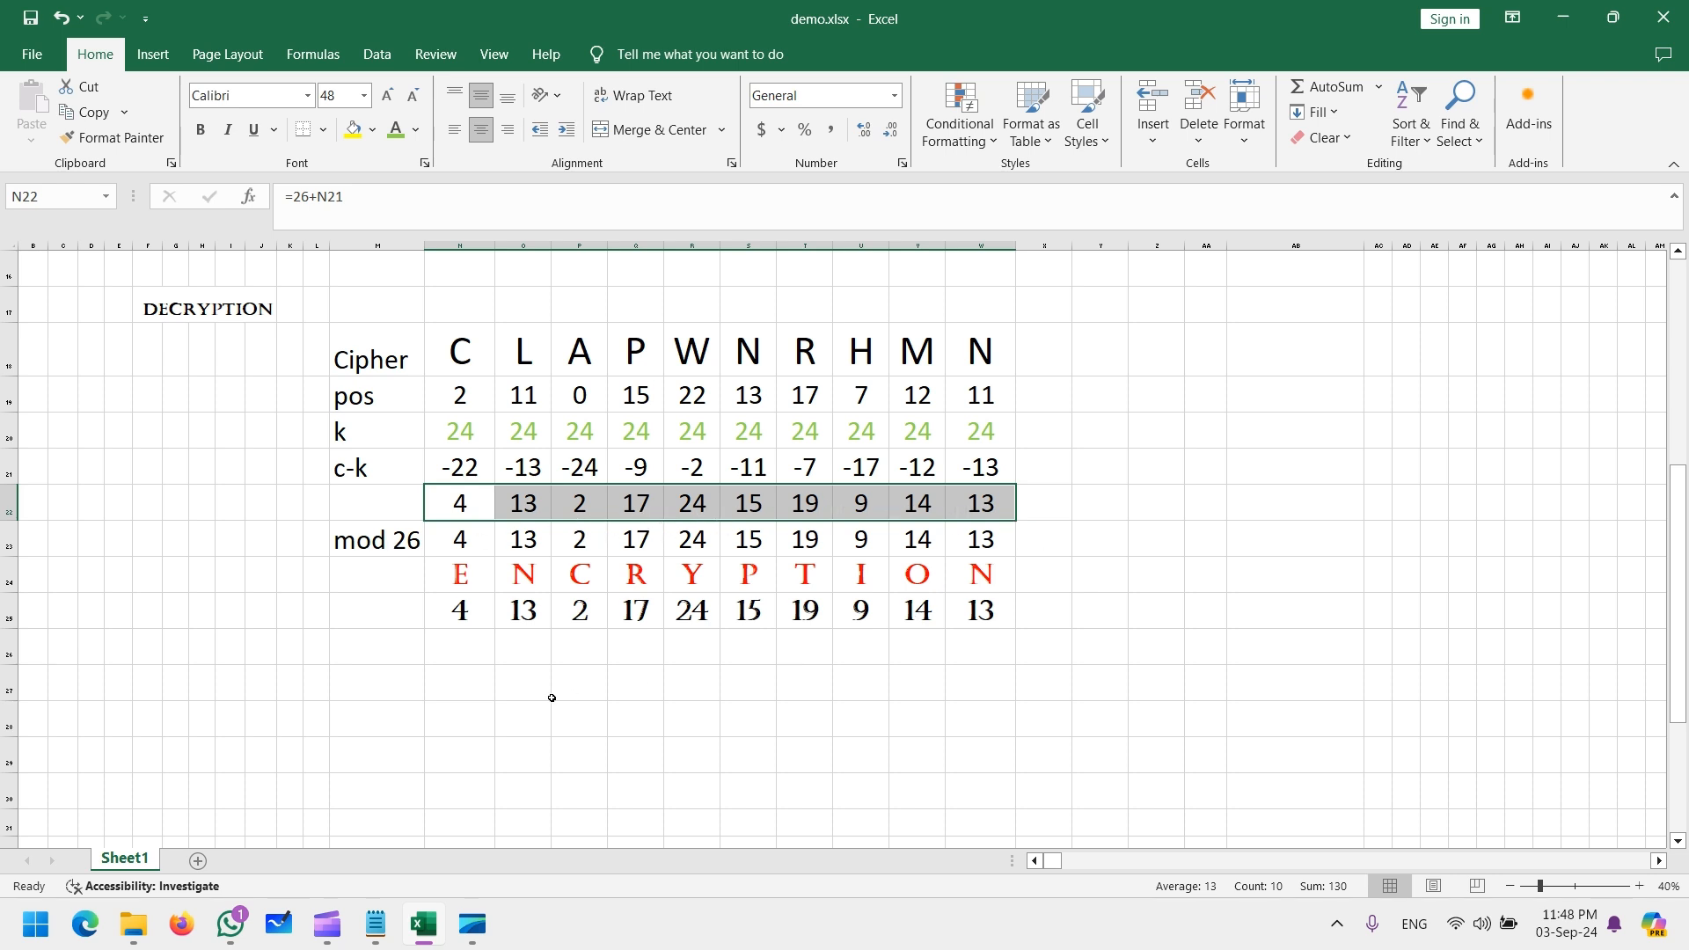
Compare the decrypted mod 26 row with the ENCRYPTION positions in row 25, and check the encryption key row
drag(476, 621, 980, 613)
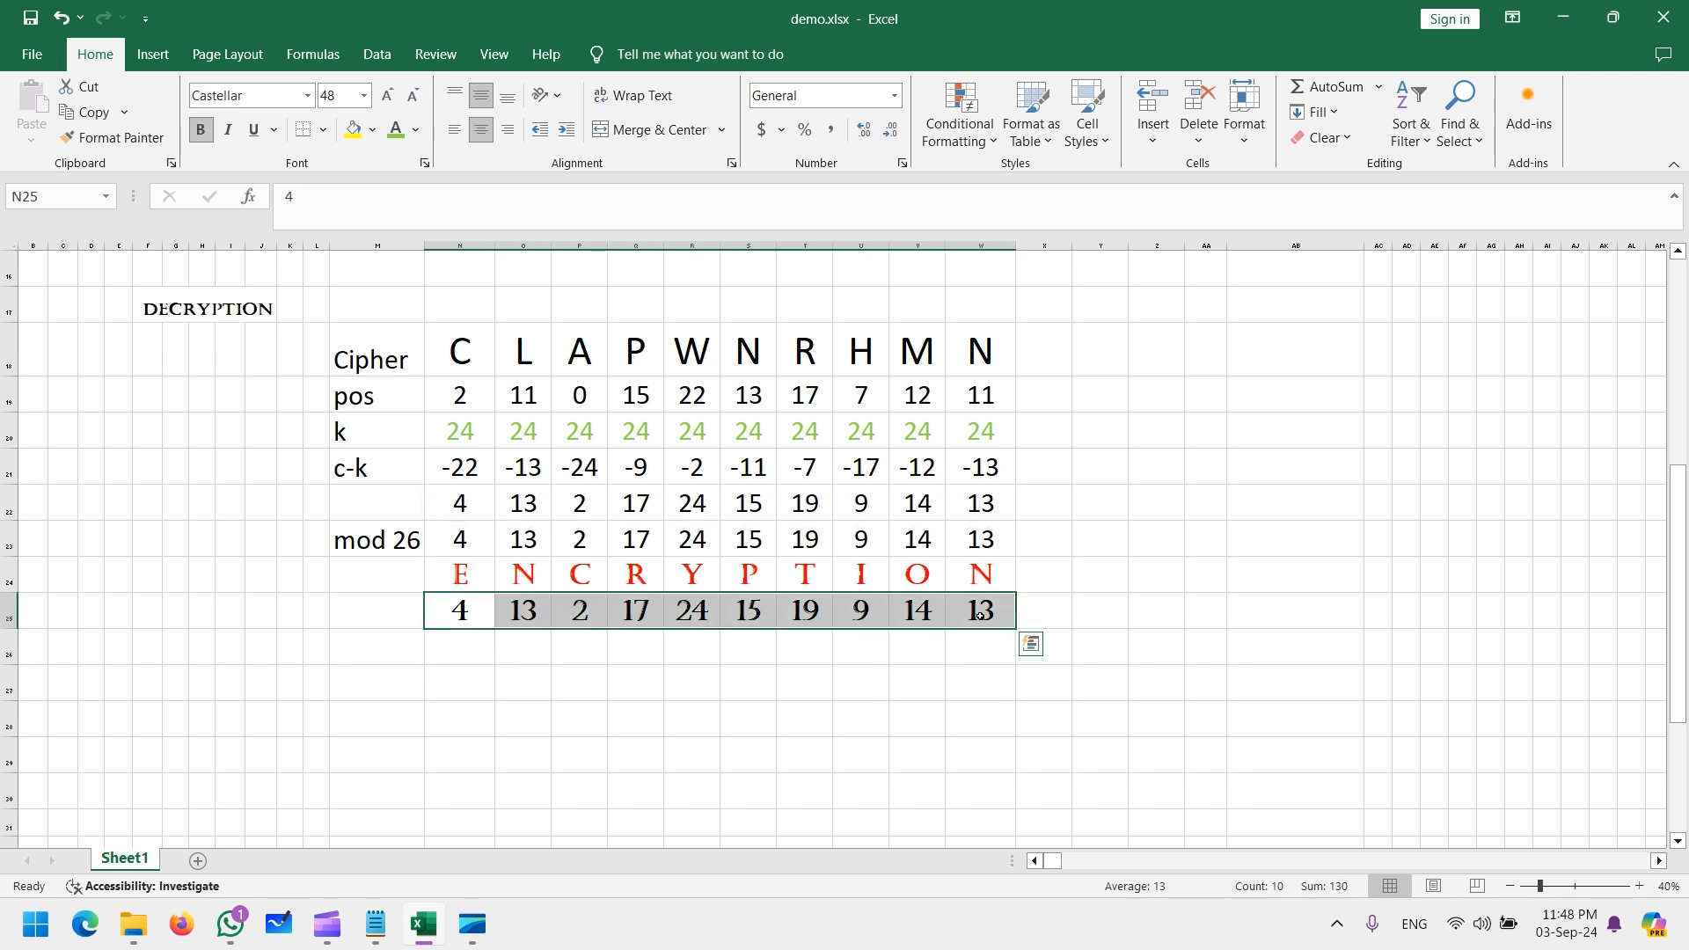
drag(472, 540, 984, 534)
drag(456, 620, 966, 610)
scroll(490, 582, up, 4)
click(628, 467)
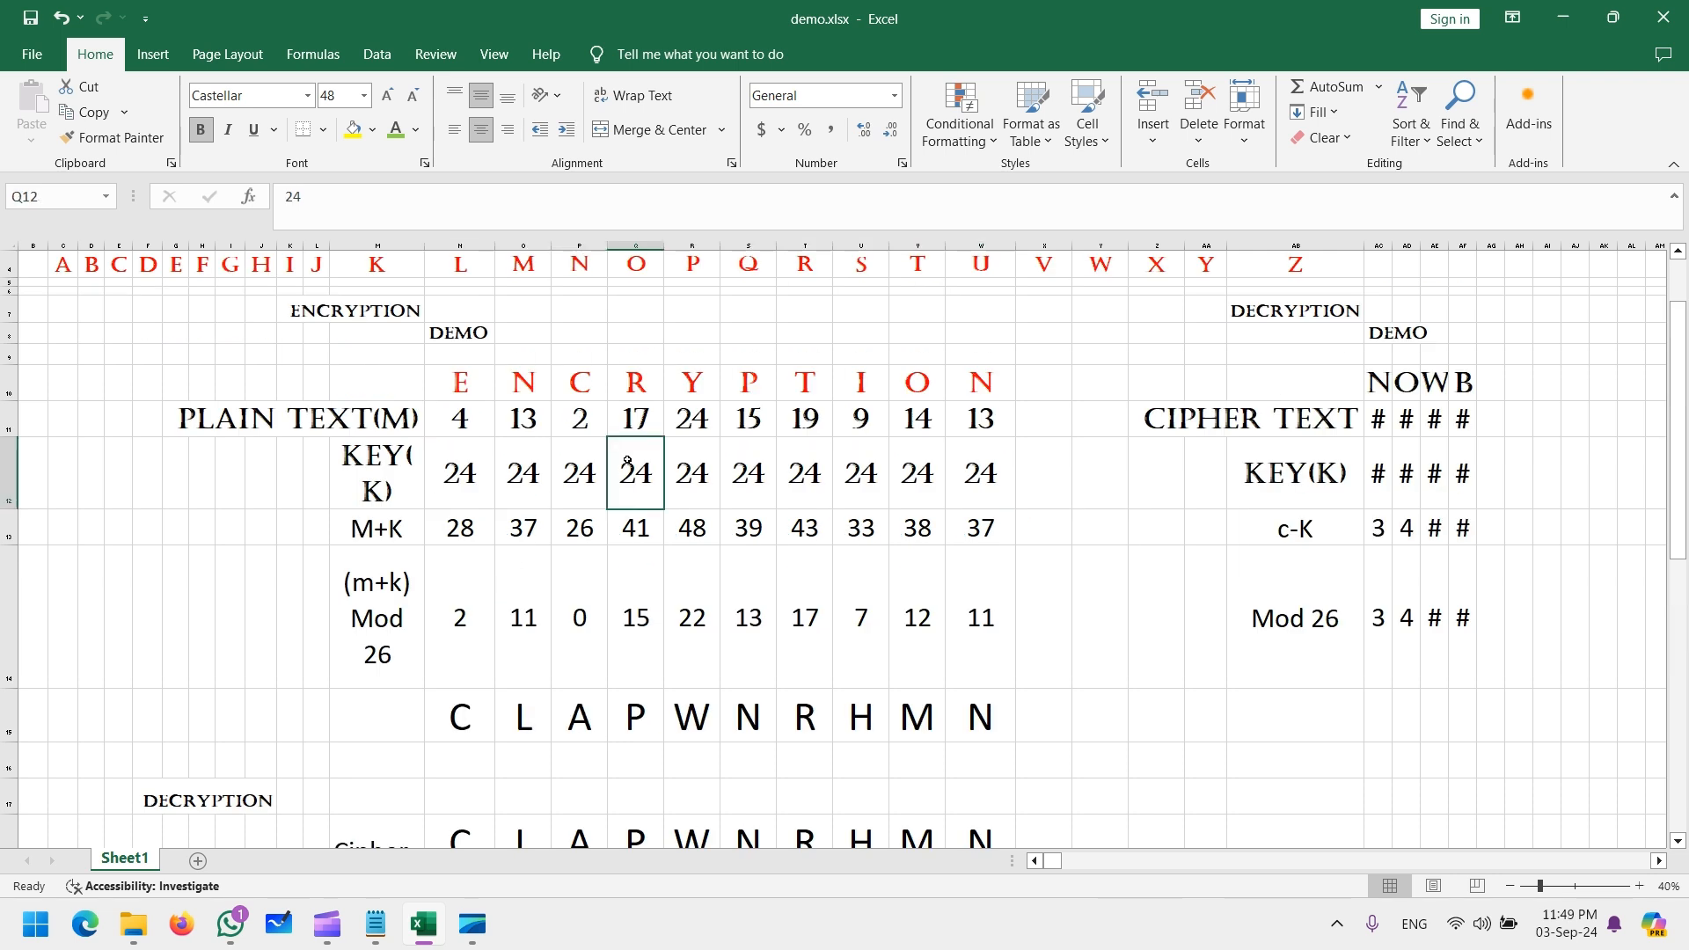
Clear the old decryption demo block beside the encryption table, starting at Z7
scroll(629, 461, down, 1)
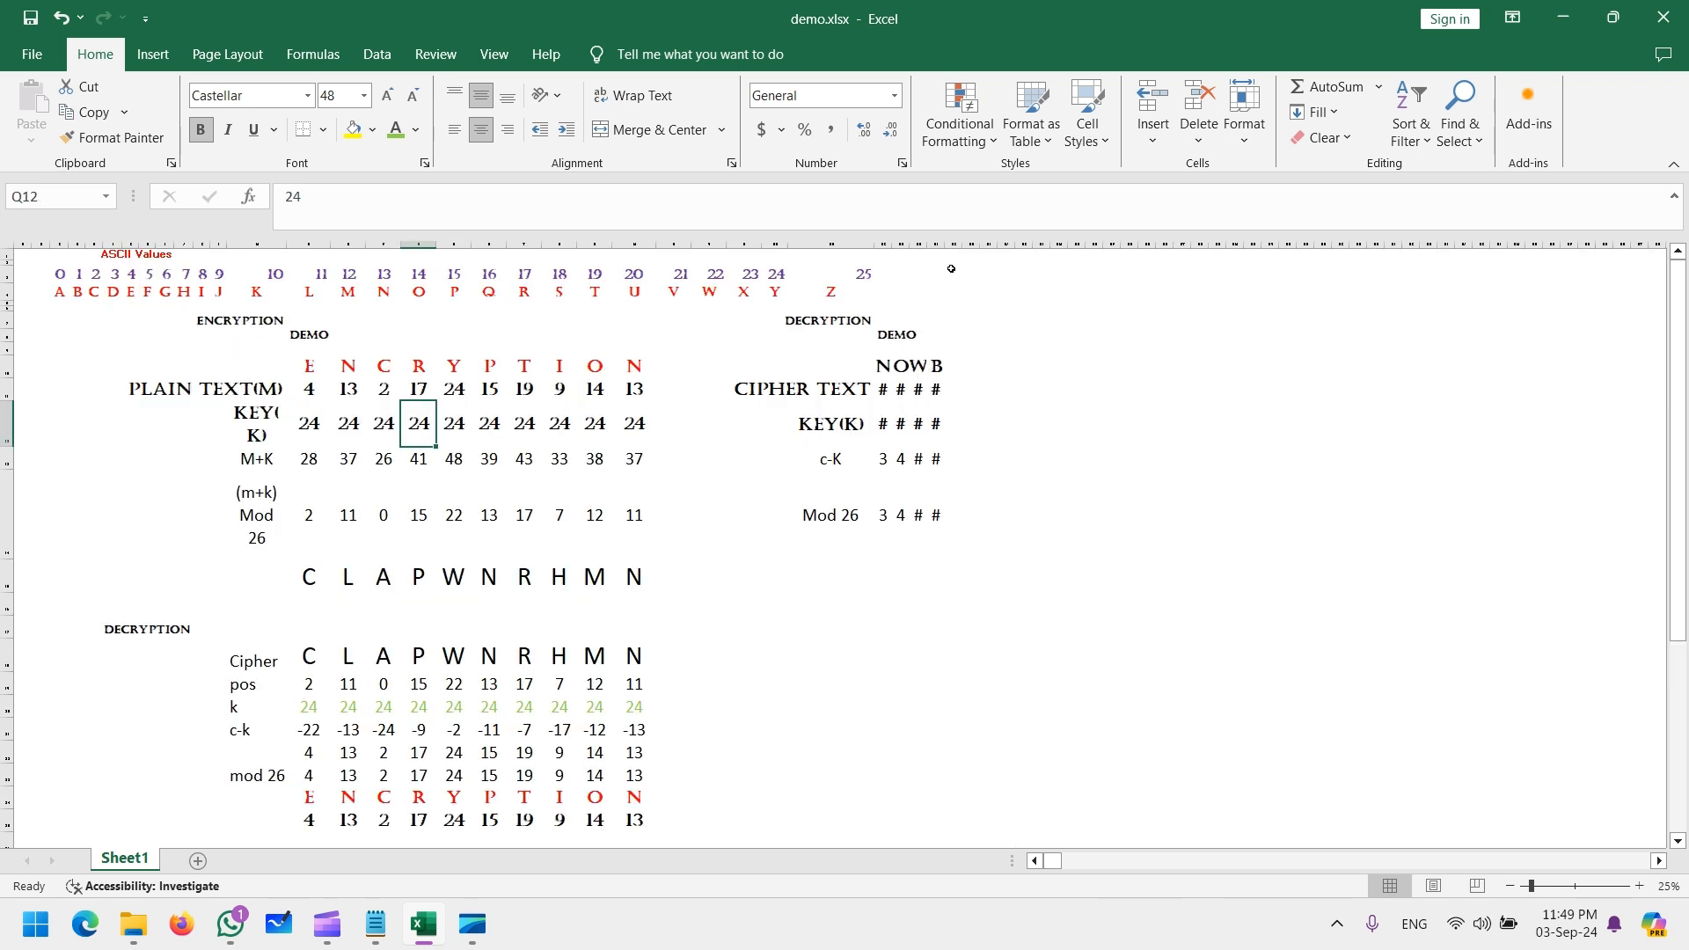
drag(752, 319, 1042, 630)
key(Delete)
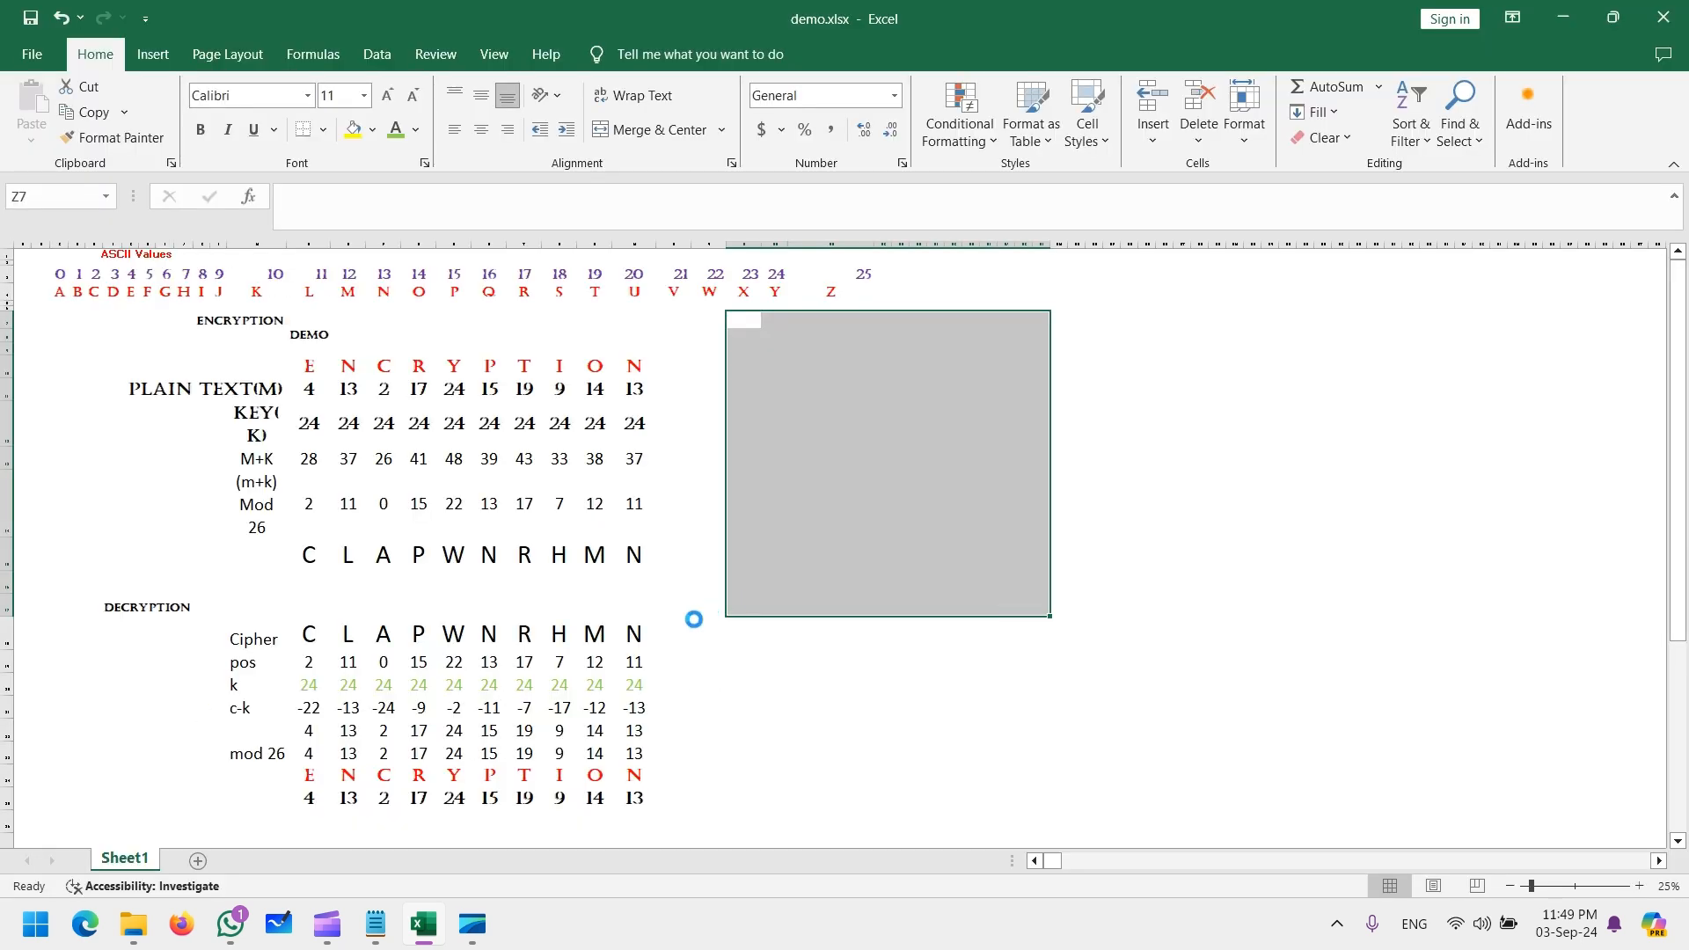
scroll(695, 619, up, 1)
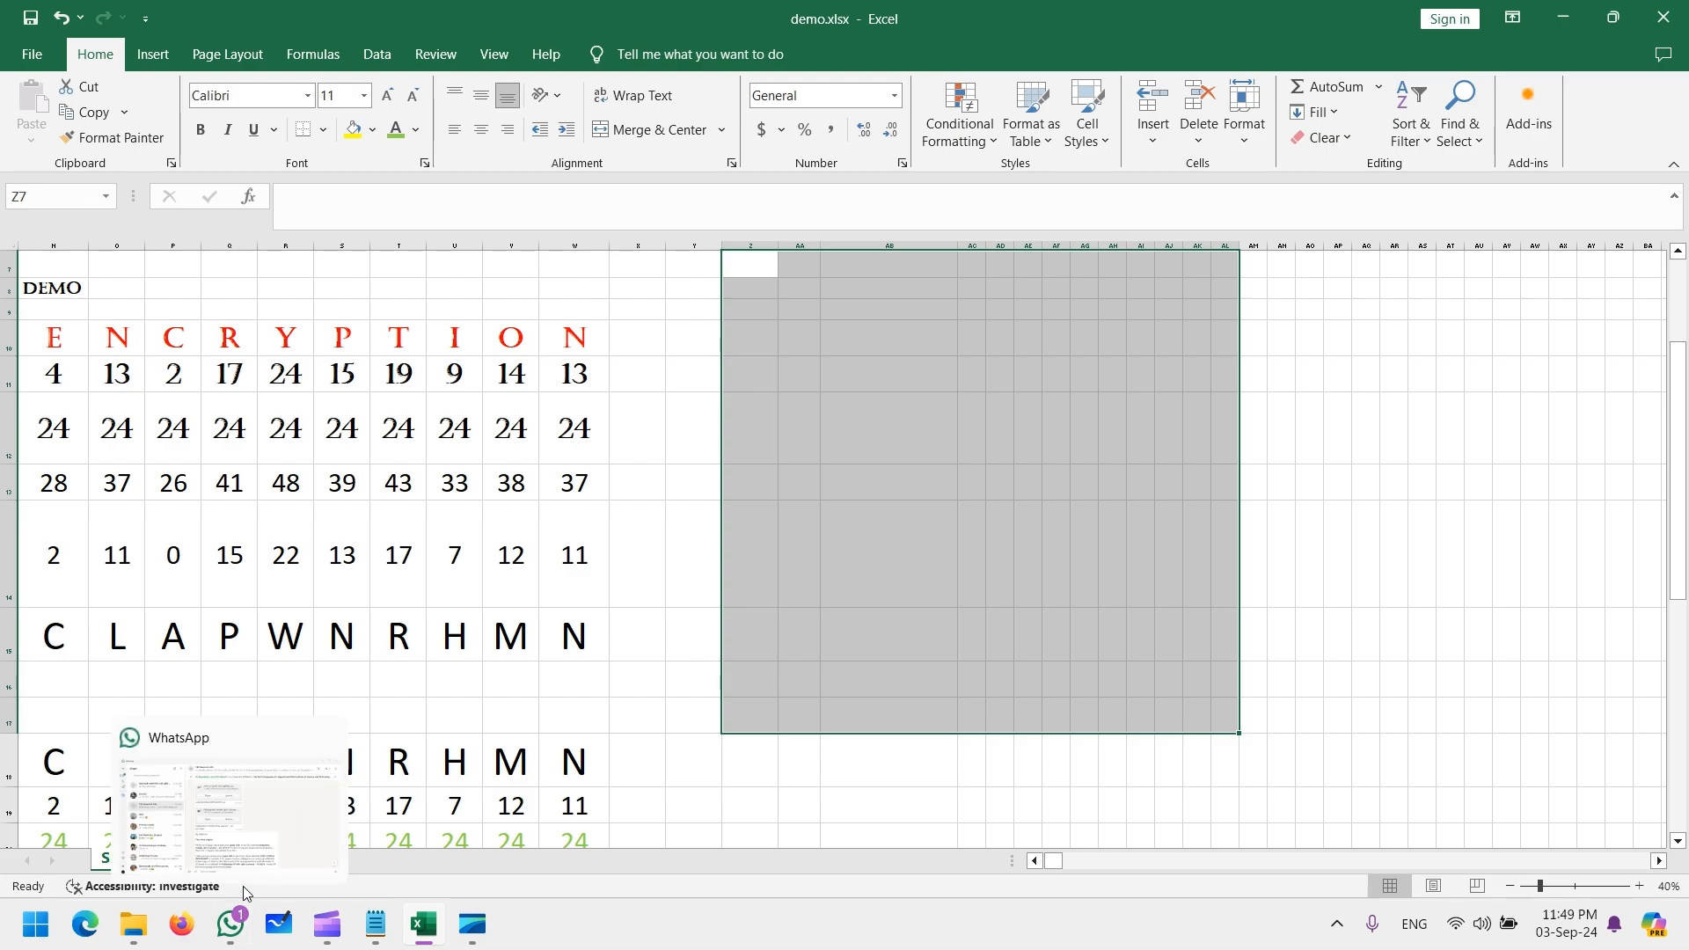